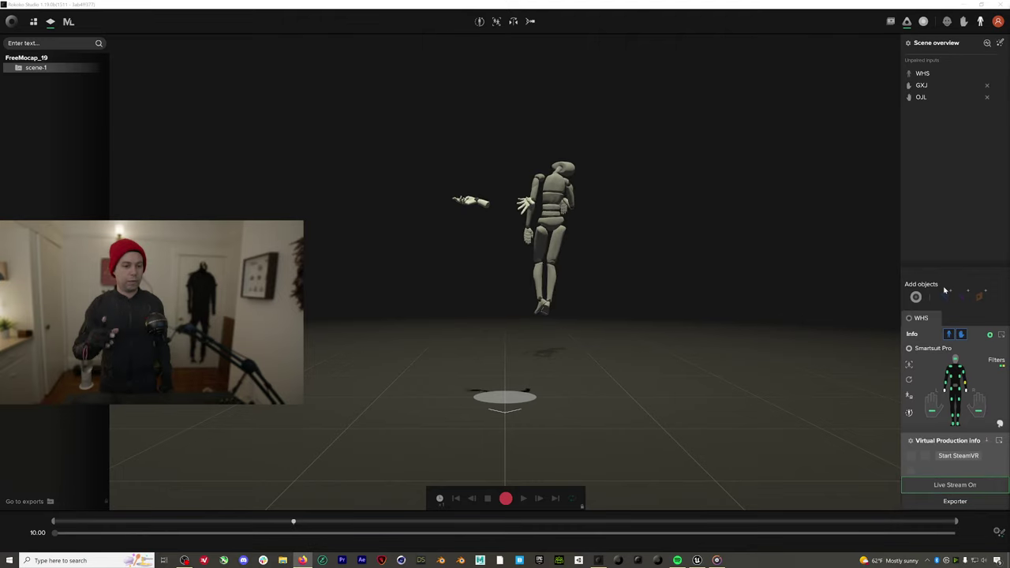
Add the correct actor profile to the live scene and remove the extra profile added first
{"action": "left_click", "coordinate": [915, 296]}
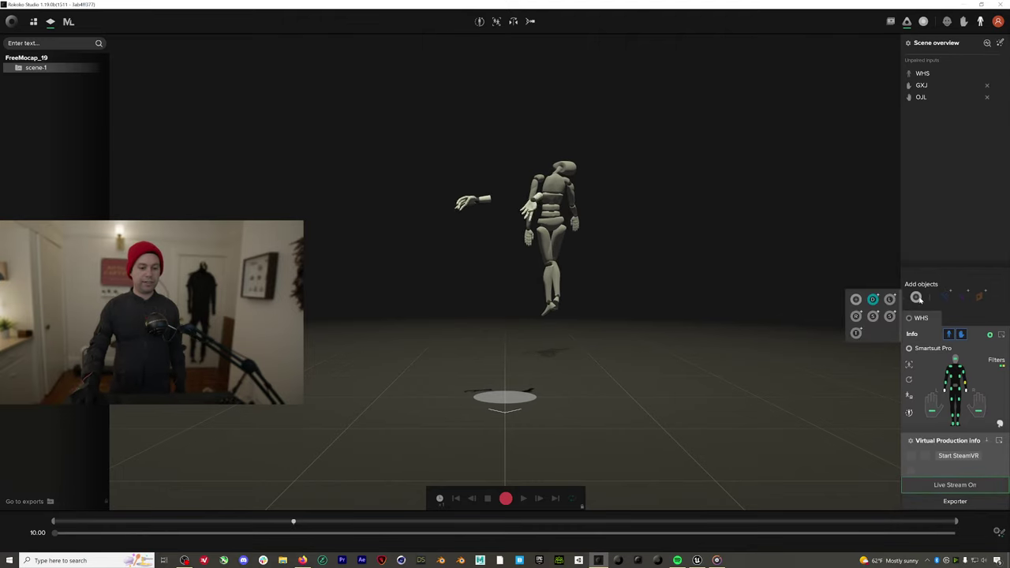
{"action": "left_click", "coordinate": [889, 316]}
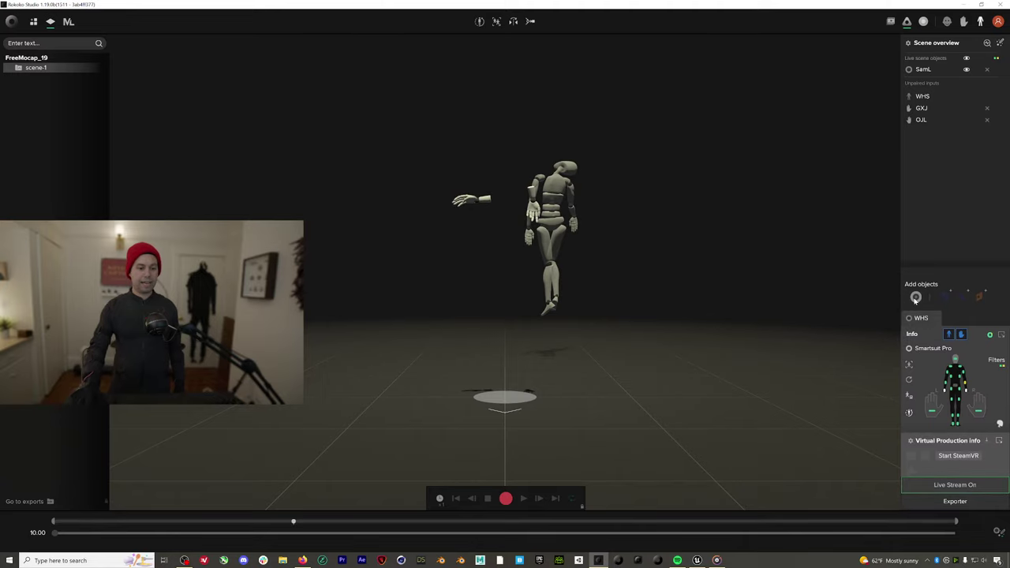
{"action": "left_click", "coordinate": [889, 318]}
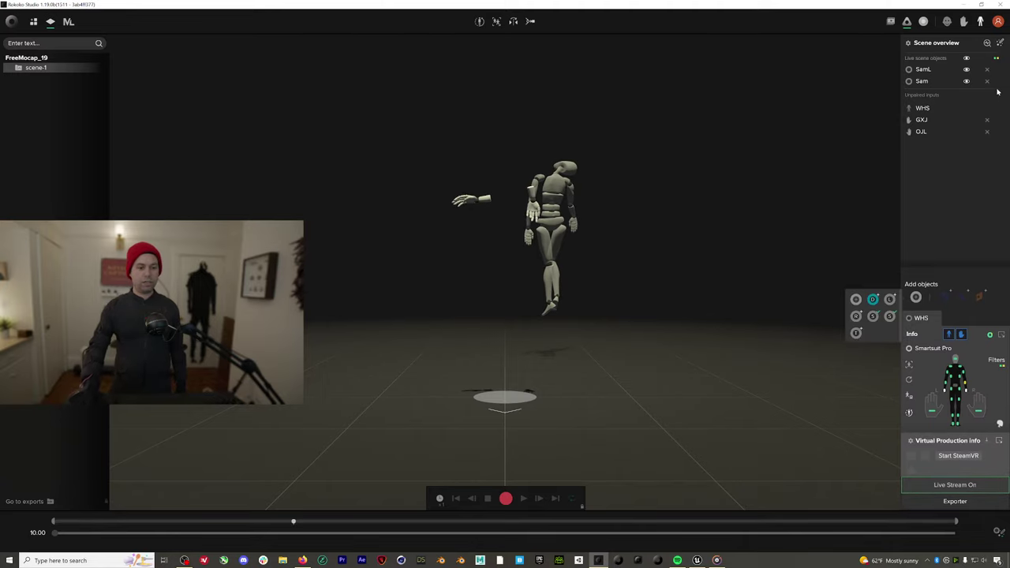
{"action": "left_click", "coordinate": [986, 70]}
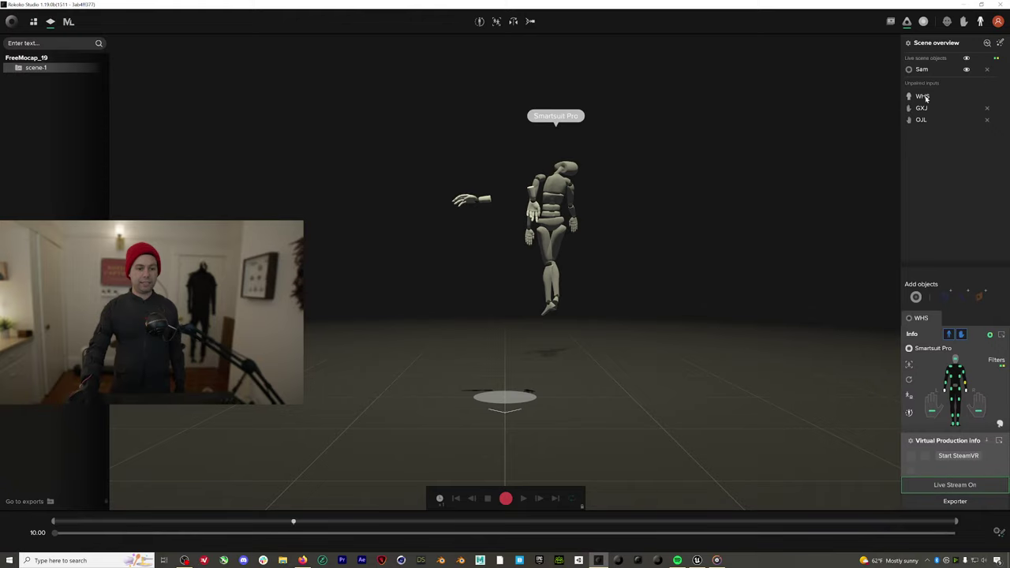
Pair the unpaired WHS suit and the GXJ and OJL glove inputs with the actor
{"action": "left_click_drag", "start_coordinate": [922, 95], "coordinate": [922, 71]}
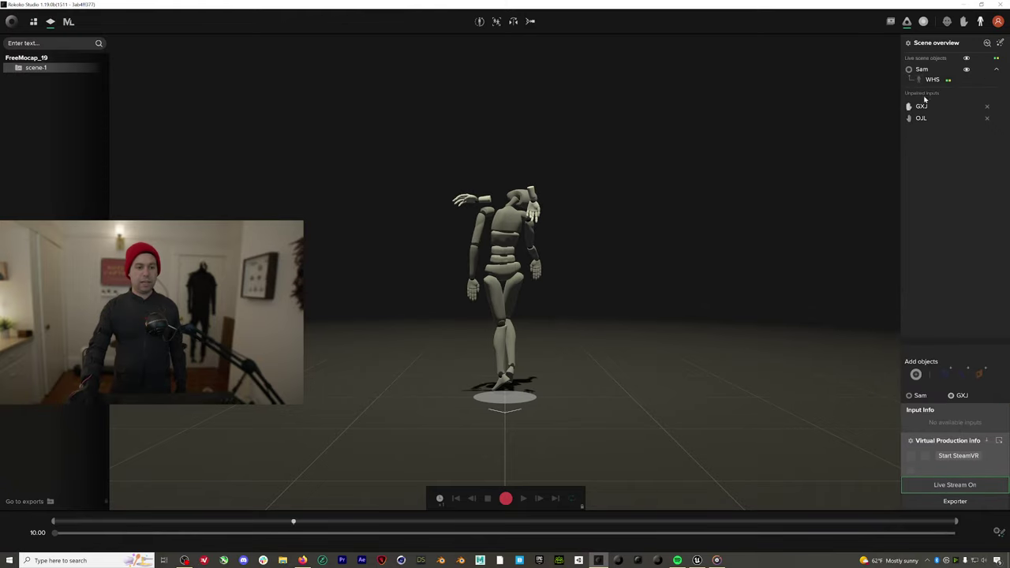
{"action": "left_click_drag", "start_coordinate": [920, 106], "coordinate": [922, 71]}
{"action": "left_click_drag", "start_coordinate": [920, 117], "coordinate": [922, 71]}
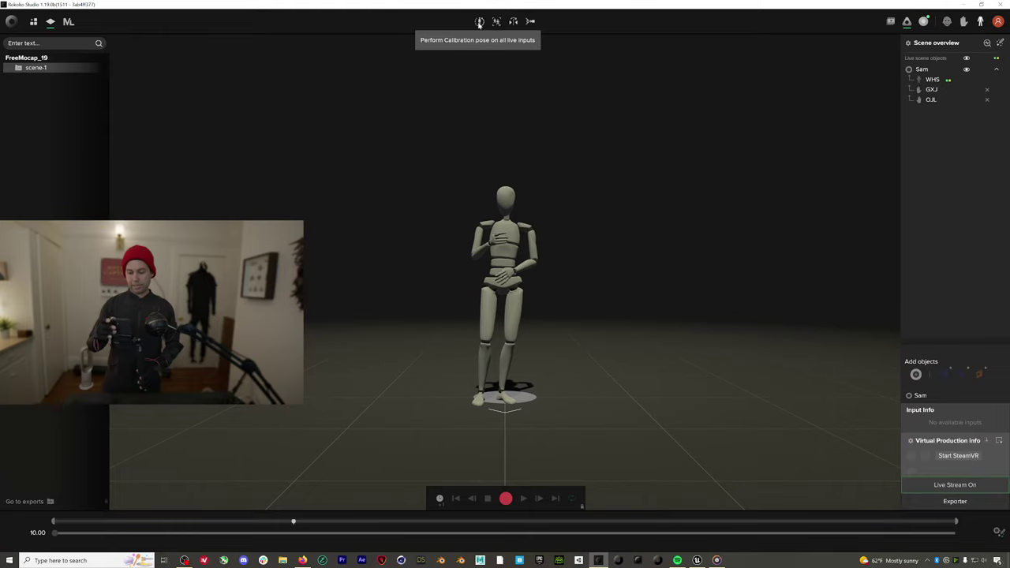
Connect the available iPhone through Rokoko Remote
{"action": "left_click", "coordinate": [924, 22]}
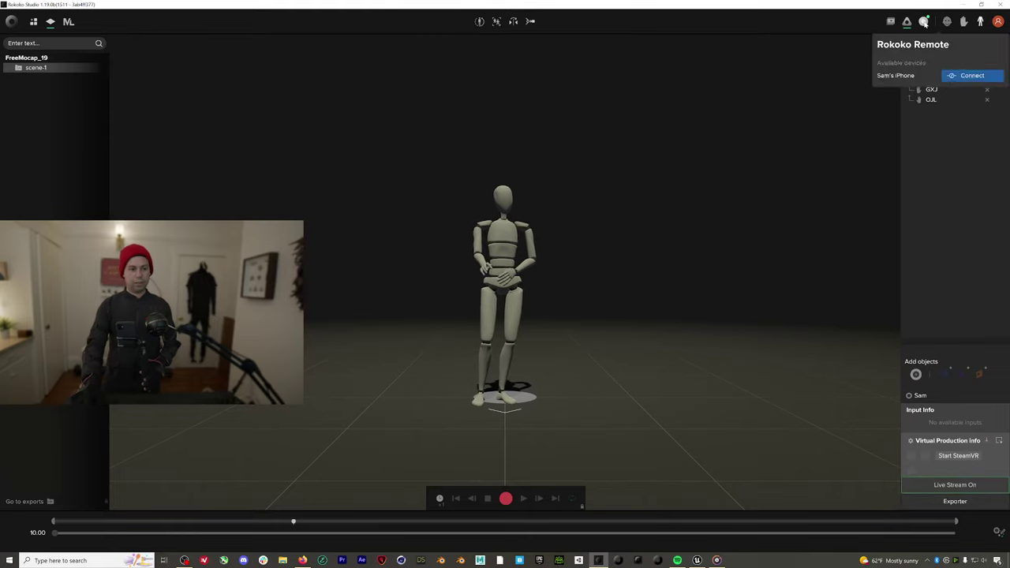
{"action": "left_click", "coordinate": [970, 76]}
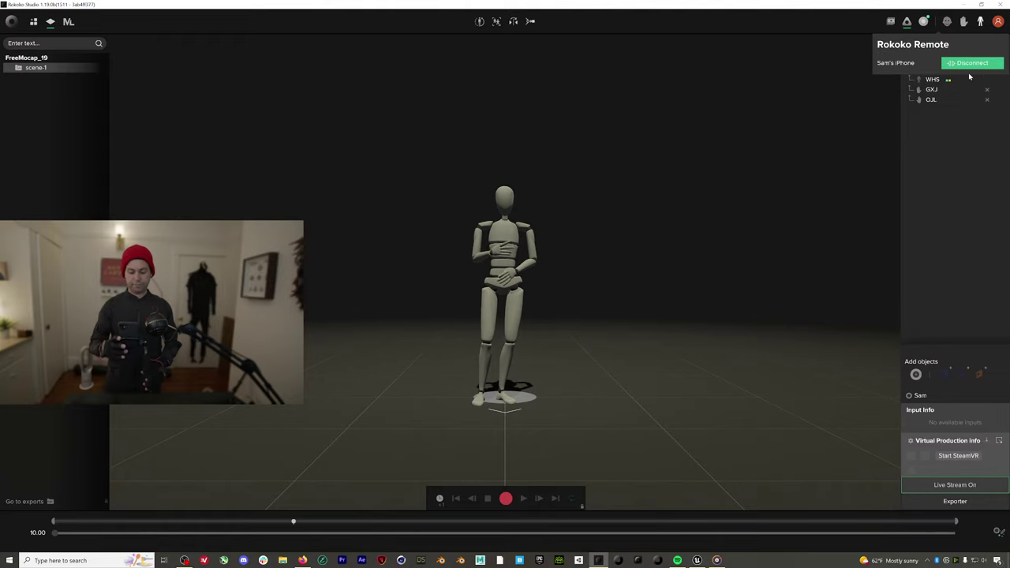
{"action": "left_click", "coordinate": [955, 148]}
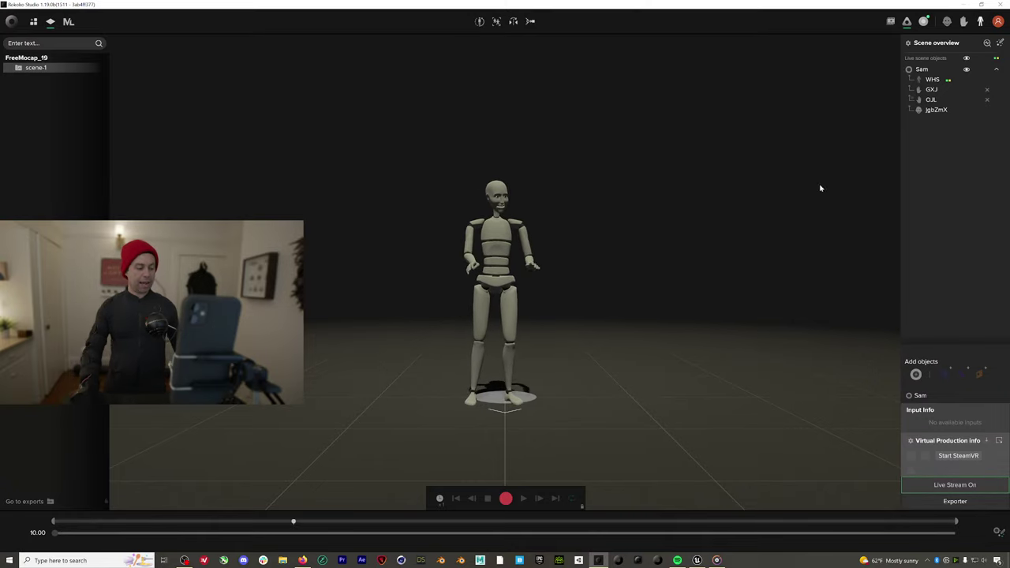
Switch to Unreal Engine to view the Daemon project's Main level, and return to Rokoko Studio
{"action": "scroll", "coordinate": [578, 175], "scroll_direction": "up", "scroll_amount": 5}
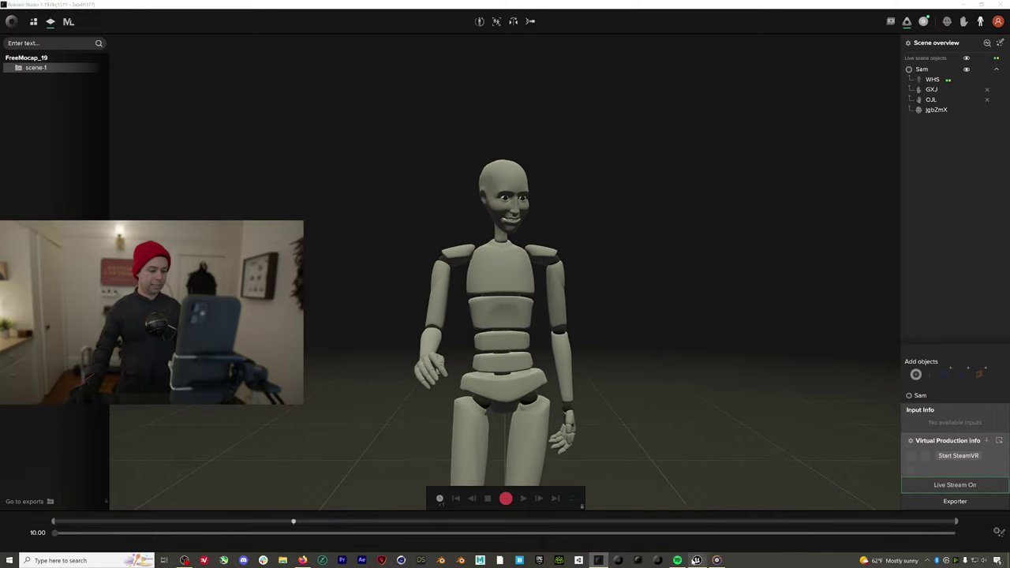
{"action": "left_click", "coordinate": [697, 560]}
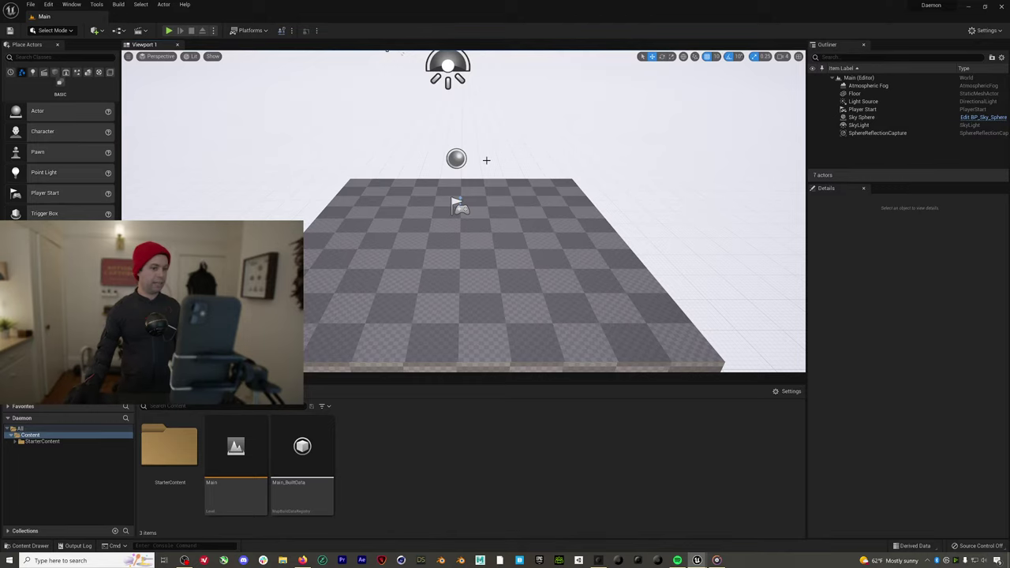
{"action": "left_click", "coordinate": [968, 6]}
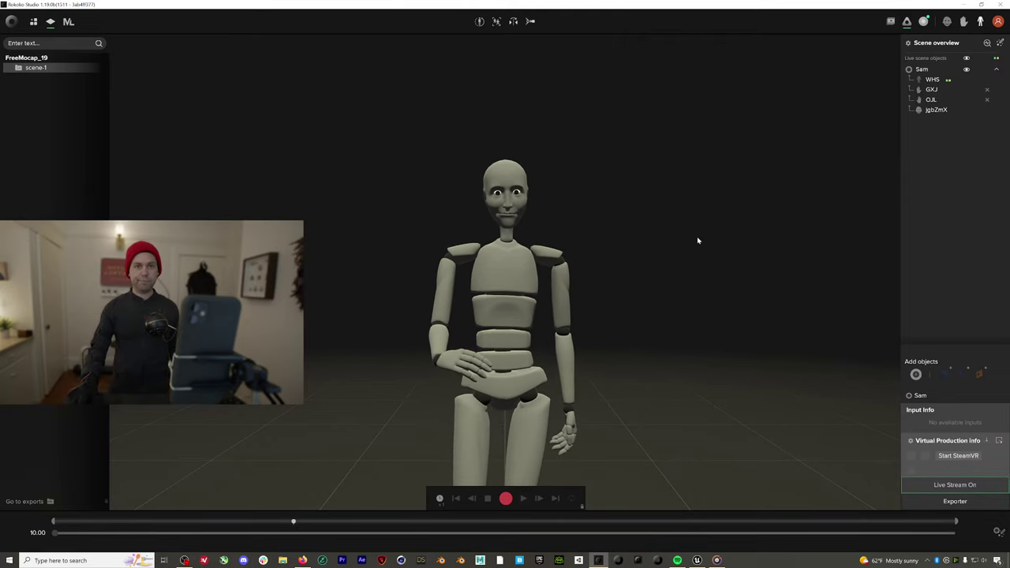
Perform the calibration pose on all live inputs and record a first take of about 27 seconds
{"action": "left_click", "coordinate": [479, 23]}
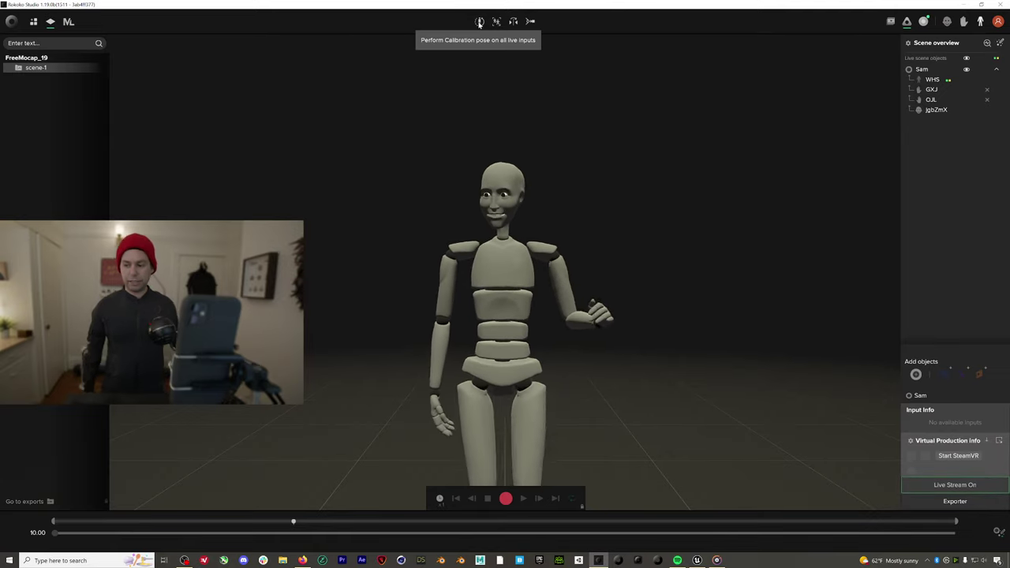
{"action": "left_click", "coordinate": [508, 497]}
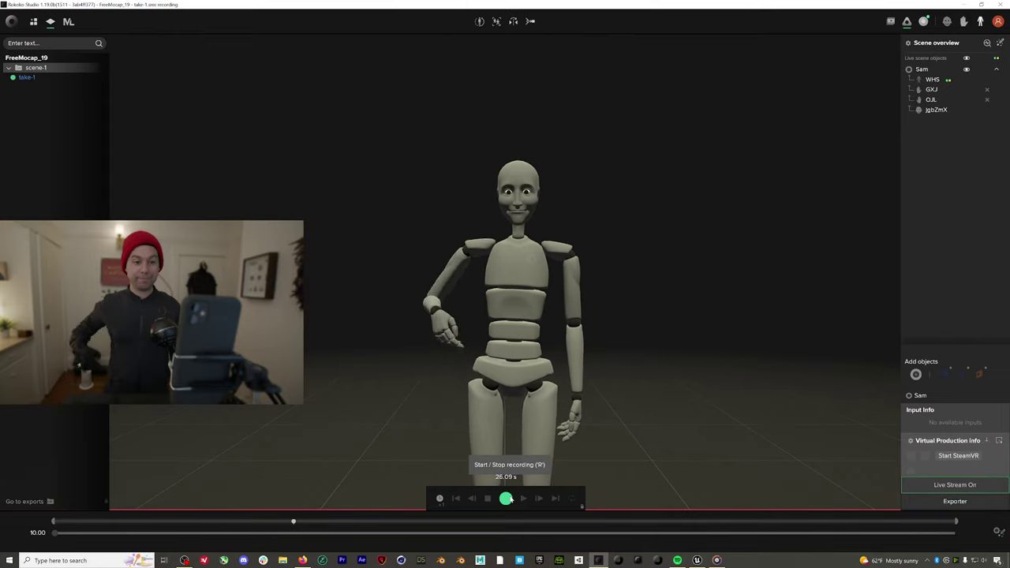
{"action": "left_click", "coordinate": [508, 499]}
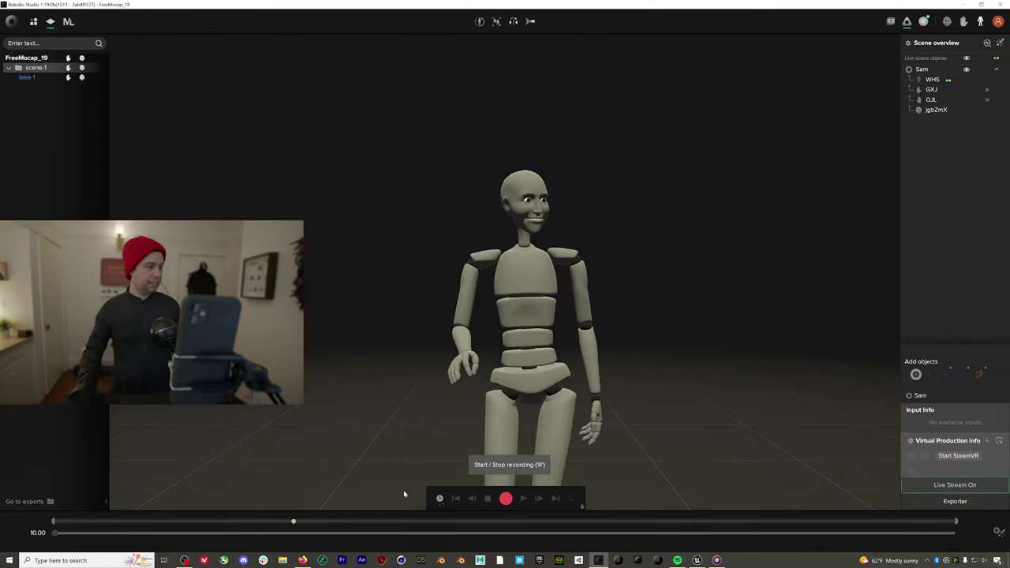
Play back take-1 up to about 18 seconds, and close it to return to the live scene
{"action": "left_click", "coordinate": [27, 77]}
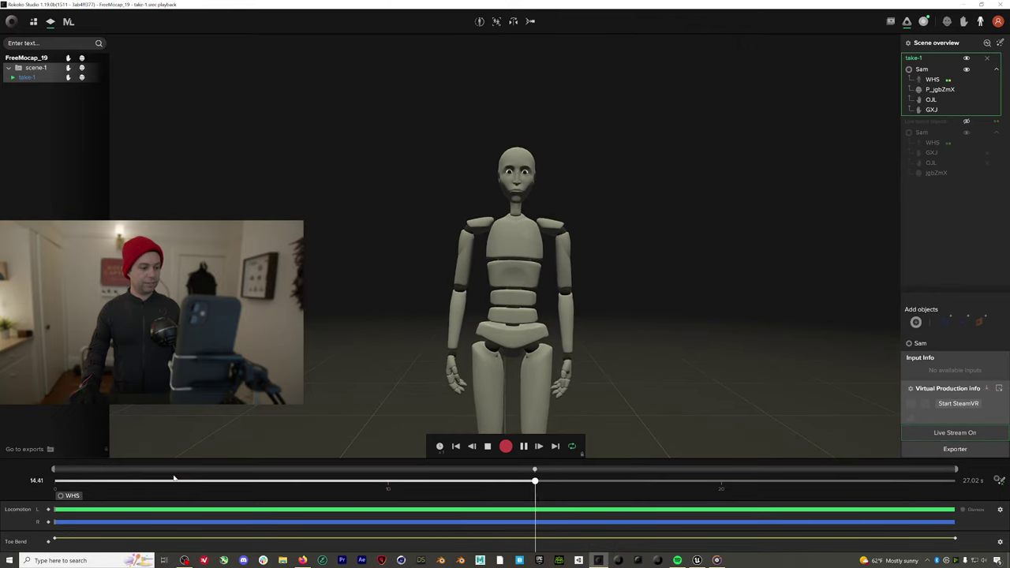
{"action": "left_click", "coordinate": [524, 446]}
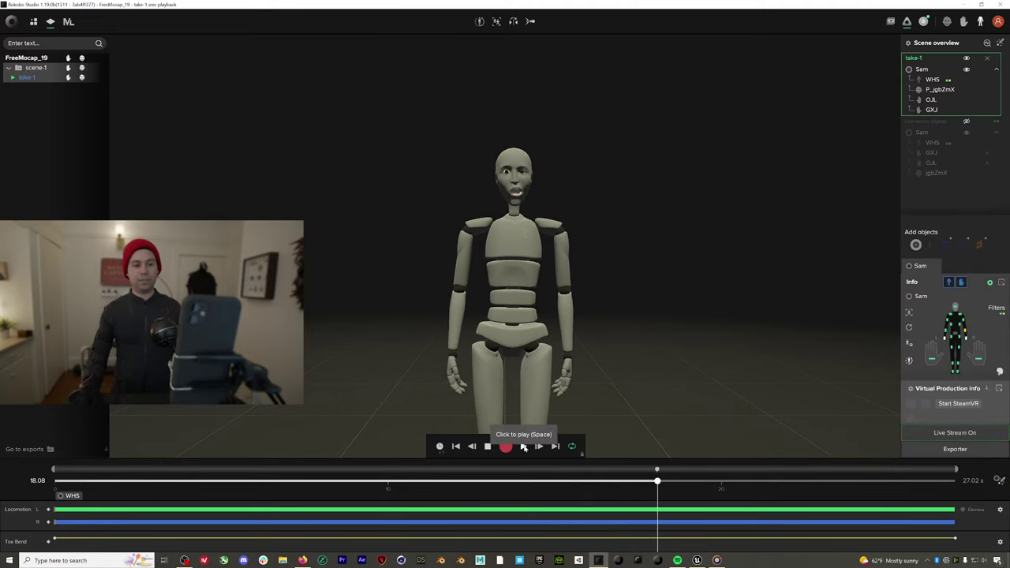
{"action": "left_click", "coordinate": [987, 60]}
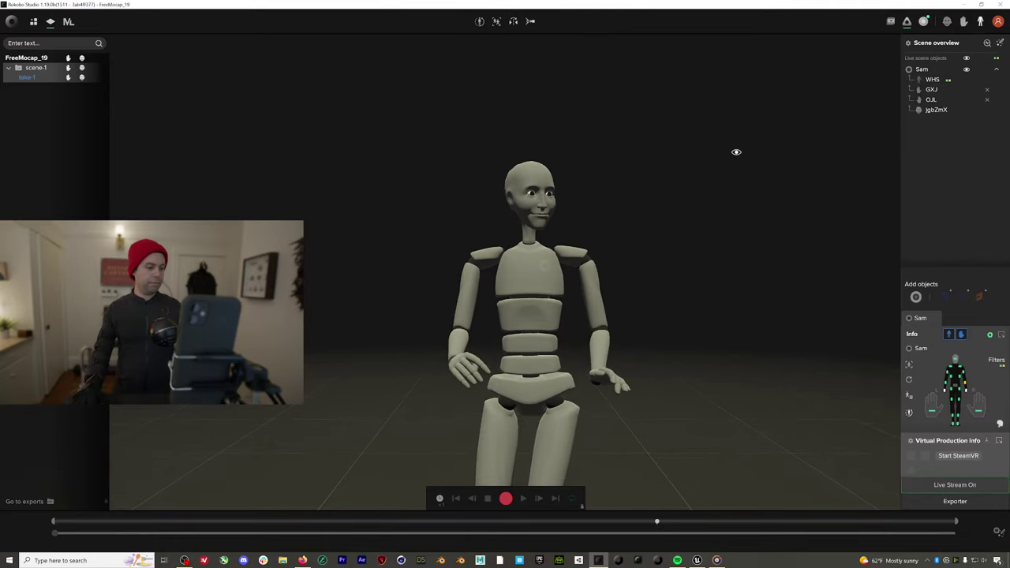
Enable the Locomotion filter for the live scene in place of Treadmill
{"action": "scroll", "coordinate": [736, 152], "scroll_direction": "down", "scroll_amount": 5}
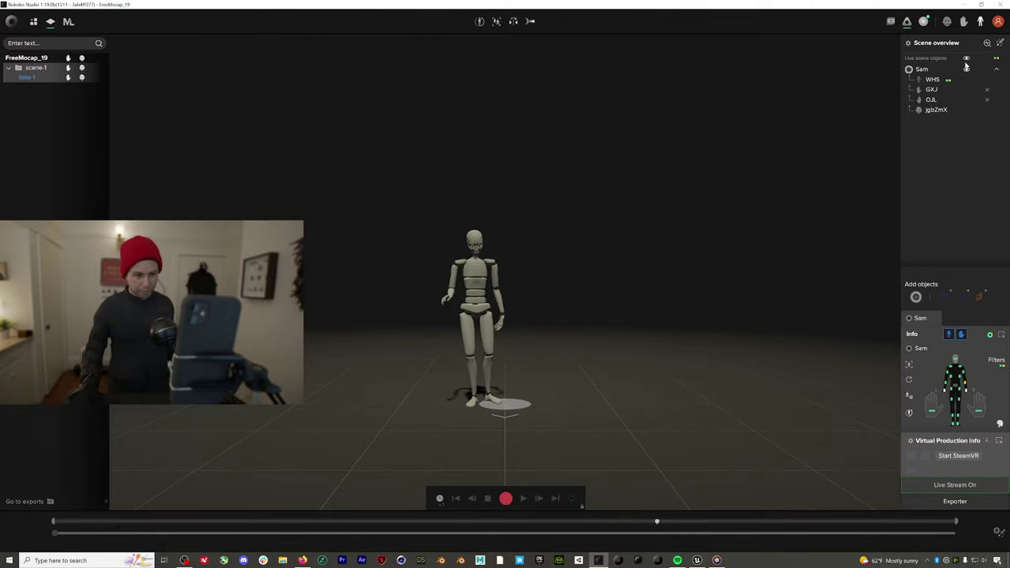
{"action": "left_click", "coordinate": [1001, 42]}
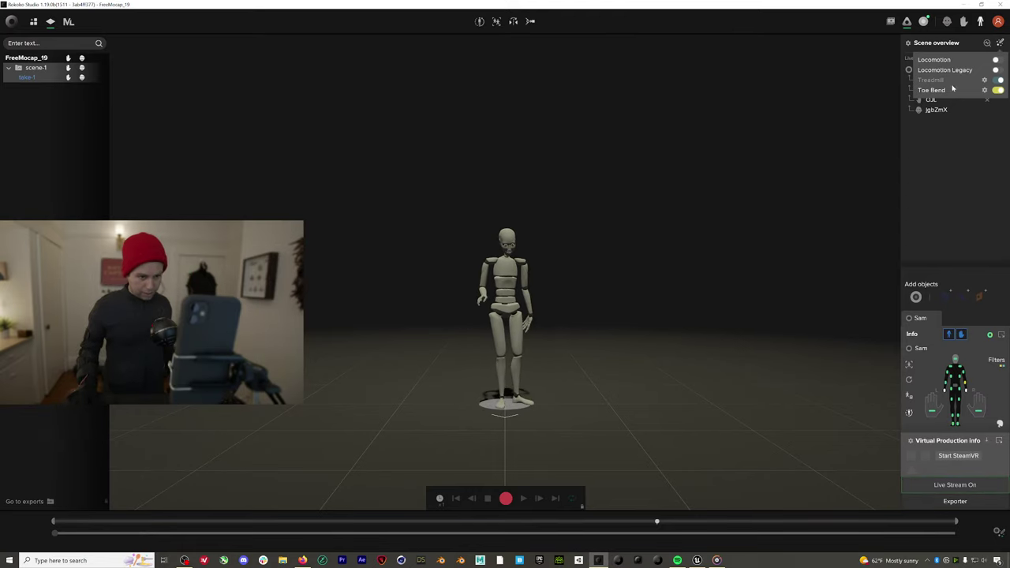
{"action": "left_click", "coordinate": [998, 61]}
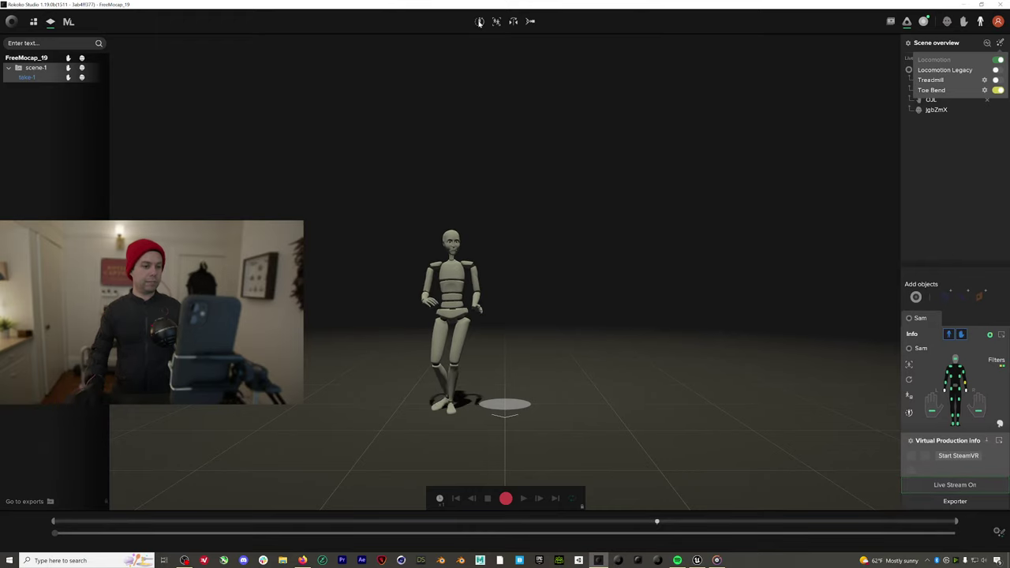
Repeat the calibration pose on all live inputs and reset the scene camera view
{"action": "left_click", "coordinate": [479, 22]}
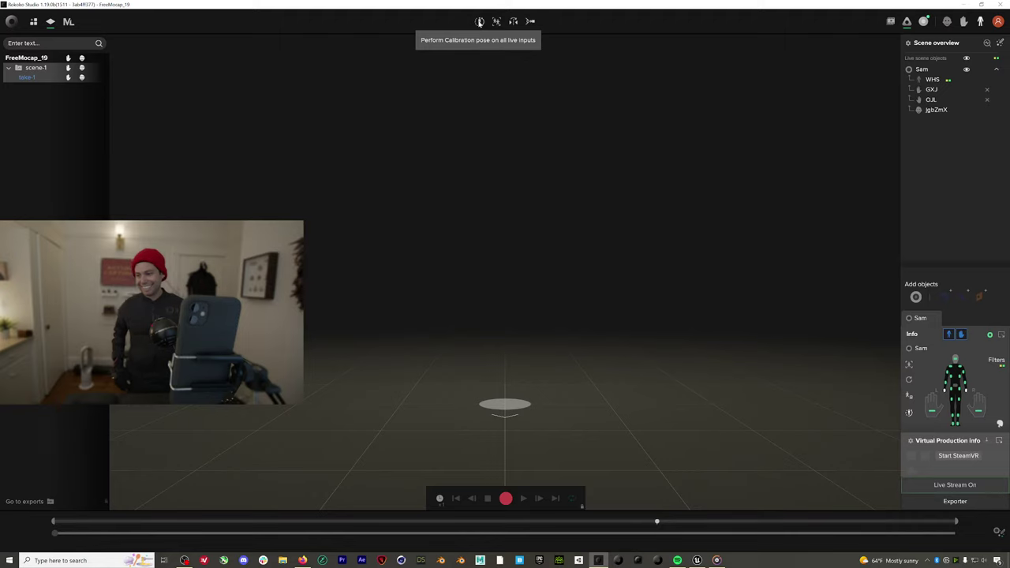
{"action": "left_click", "coordinate": [478, 22]}
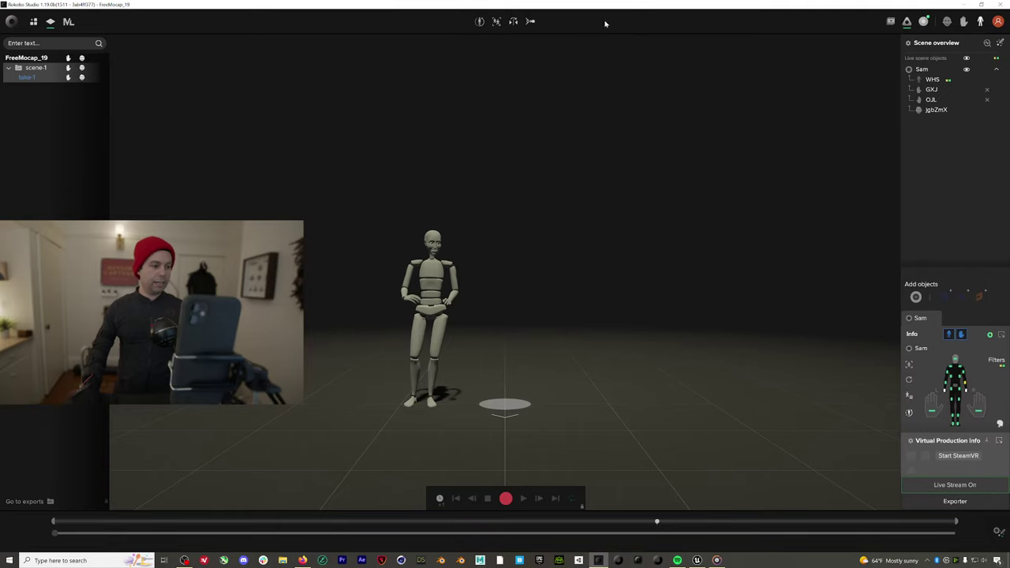
{"action": "left_click", "coordinate": [530, 22]}
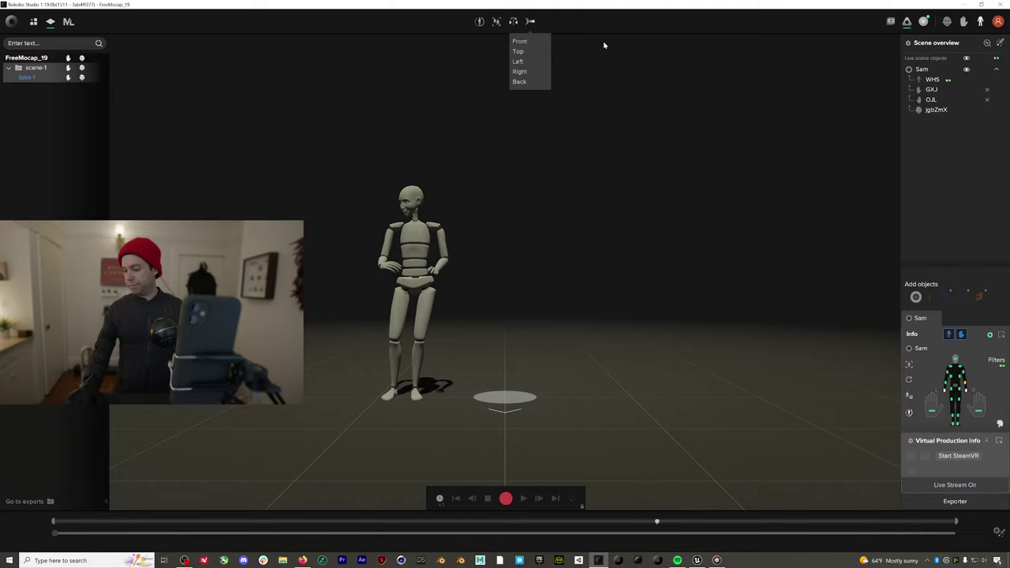
{"action": "left_click", "coordinate": [651, 72]}
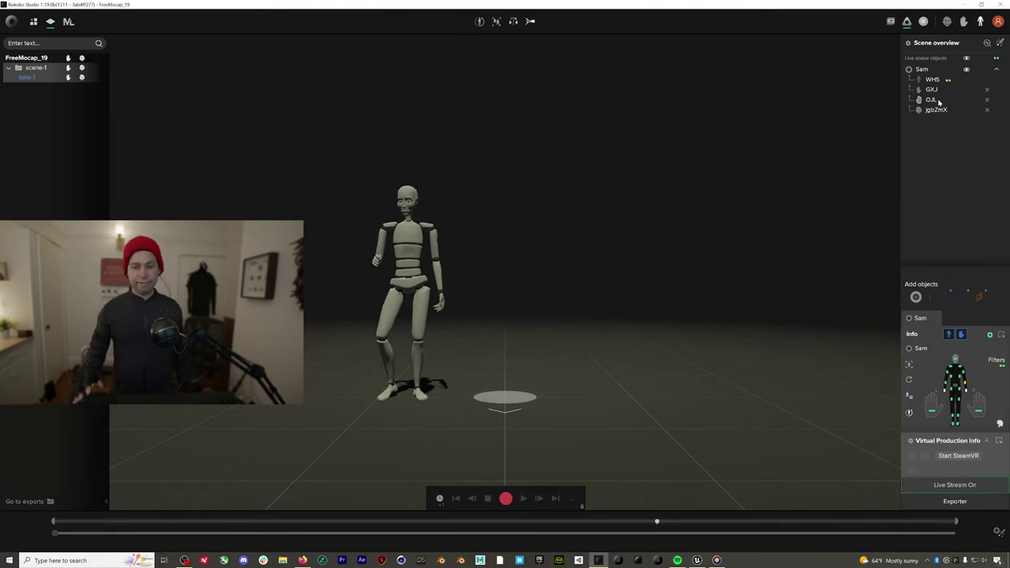
Remove the jgbZmX face capture input from the actor and recalibrate the live inputs
{"action": "left_click", "coordinate": [479, 22]}
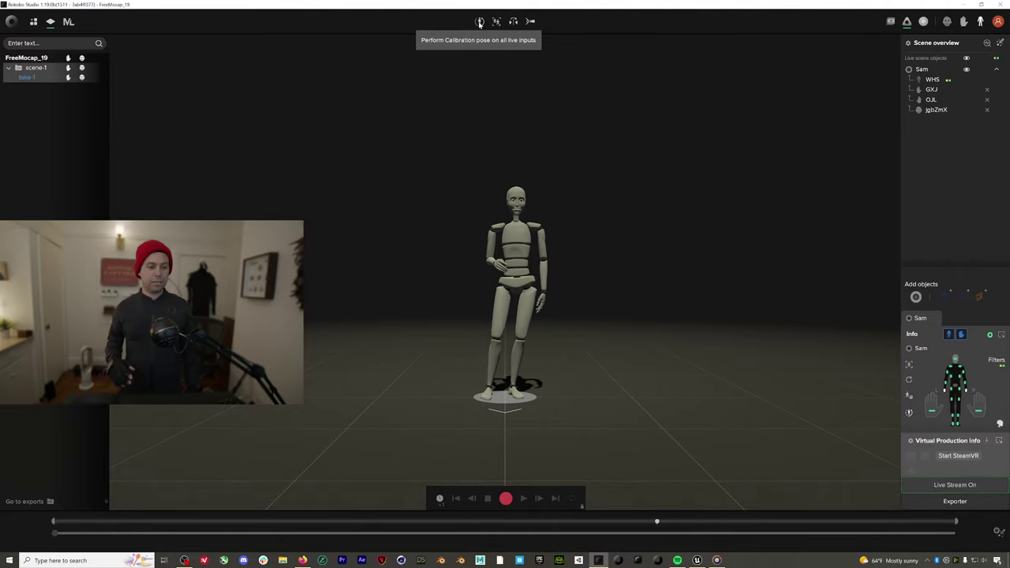
{"action": "left_click", "coordinate": [986, 109]}
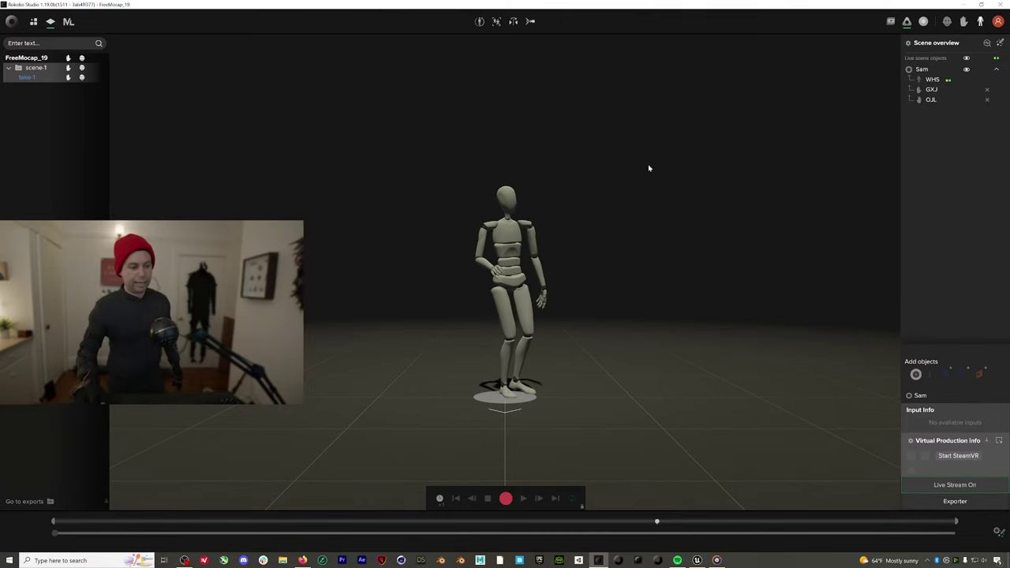
{"action": "left_click", "coordinate": [480, 22]}
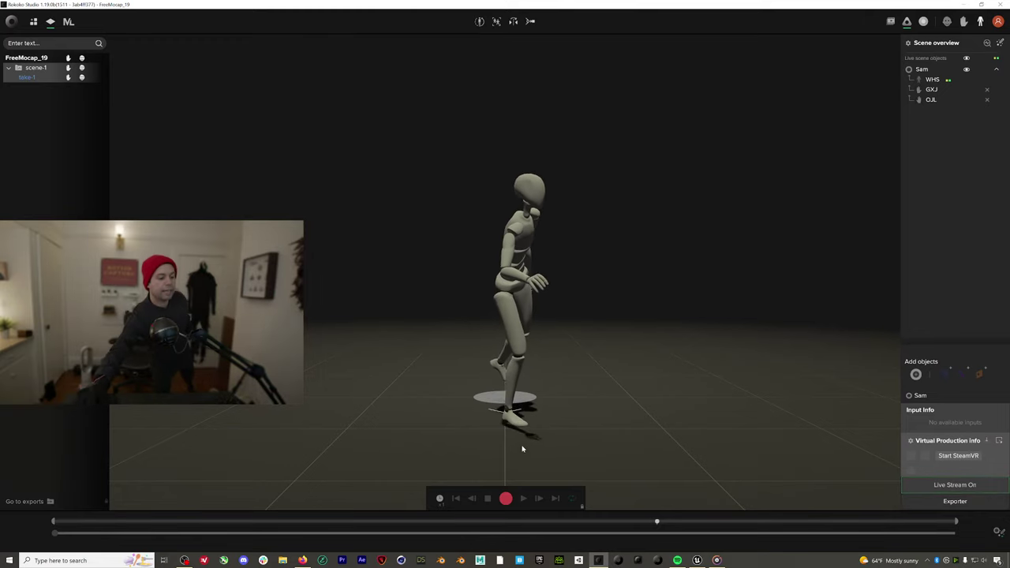
Record a second take of about 17 seconds with only the suit and gloves
{"action": "left_click", "coordinate": [506, 498]}
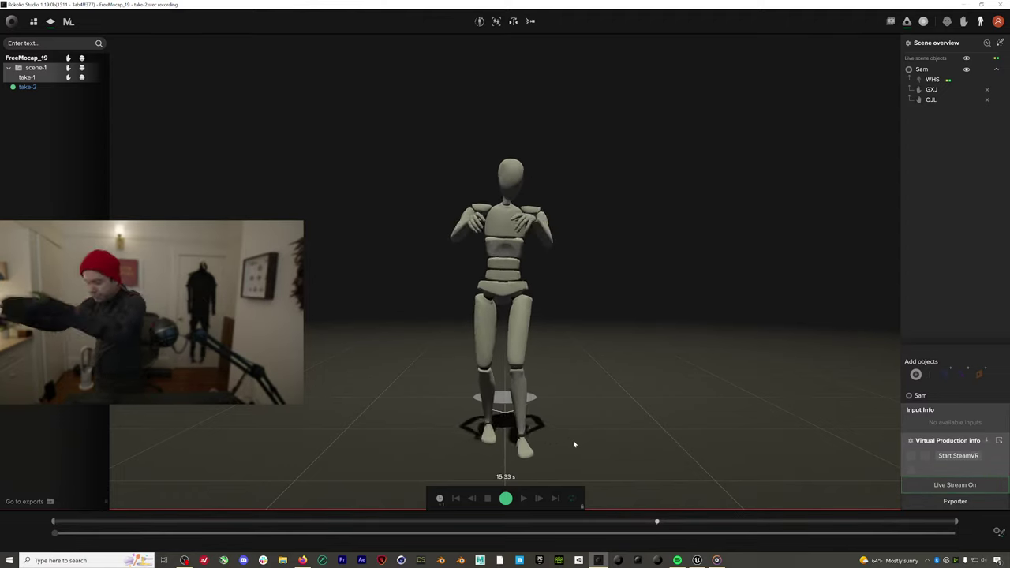
{"action": "left_click", "coordinate": [505, 499]}
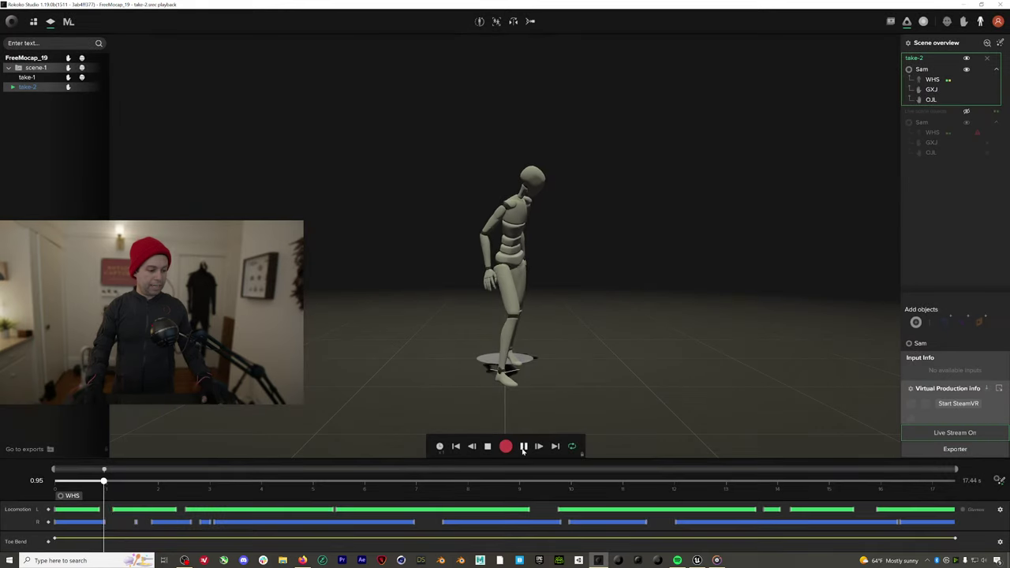
Enable the Foot IK filter on take-2's WHS suit data and process the changes
{"action": "mouse_move", "coordinate": [419, 486]}
{"action": "left_mouse_down"}
{"action": "mouse_move", "coordinate": [608, 485]}
{"action": "mouse_move", "coordinate": [419, 485]}
{"action": "mouse_move", "coordinate": [437, 483]}
{"action": "left_mouse_up"}
{"action": "left_click", "coordinate": [999, 479]}
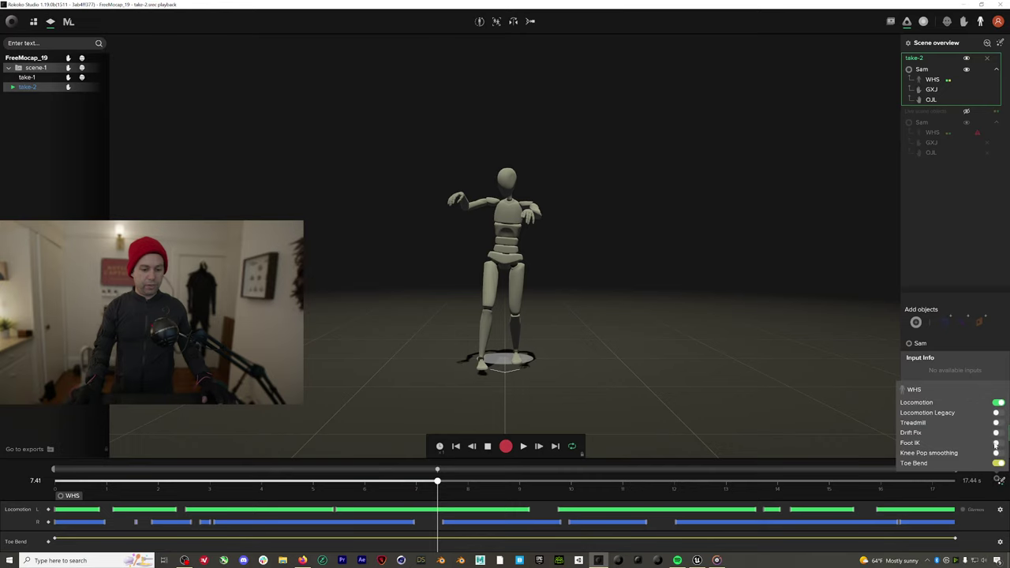
{"action": "left_click", "coordinate": [997, 443]}
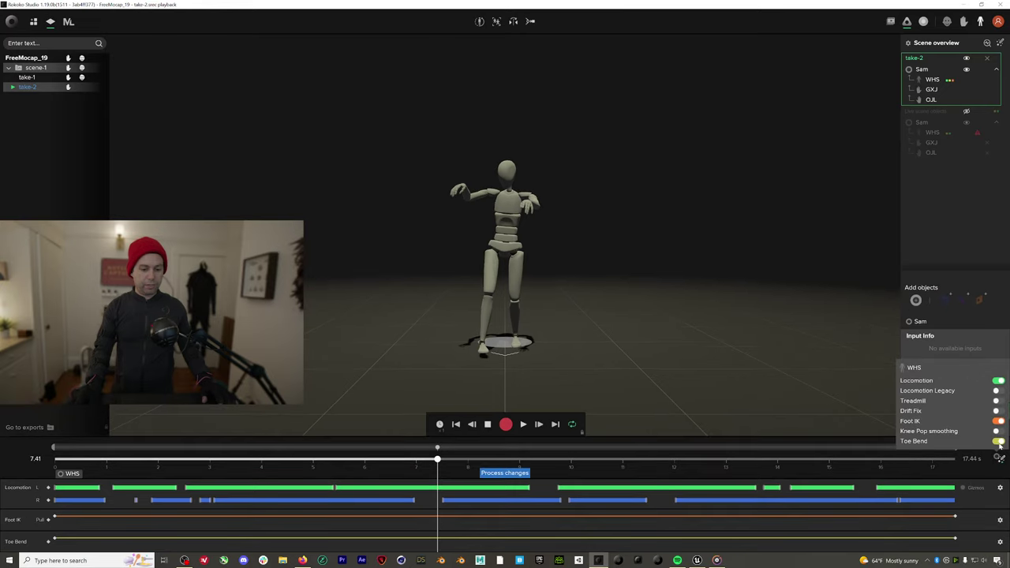
{"action": "left_click", "coordinate": [505, 473]}
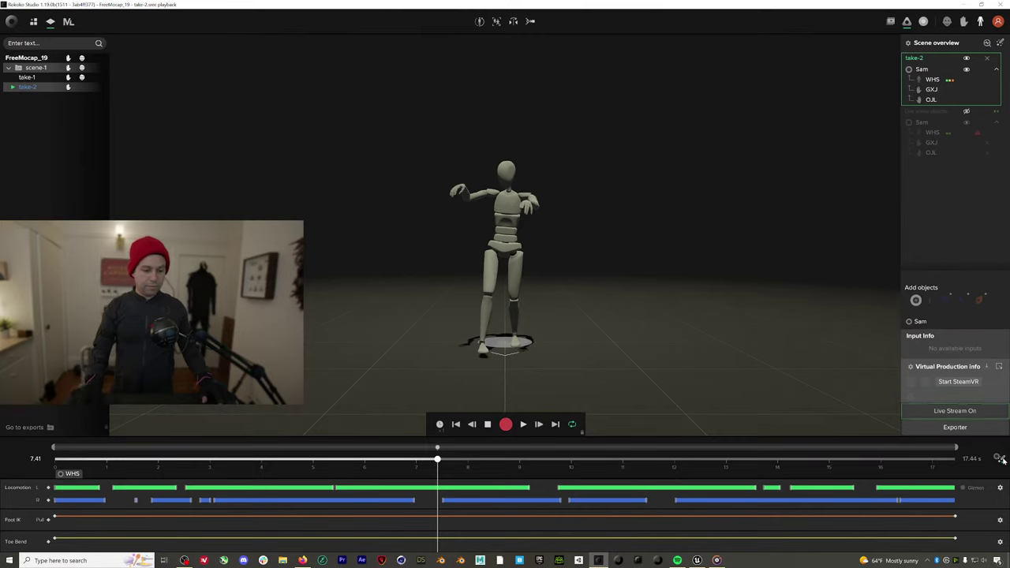
Enable the Drift Fix filter on take-2's WHS suit data and process the changes
{"action": "mouse_move", "coordinate": [998, 458]}
{"action": "left_click", "coordinate": [996, 411]}
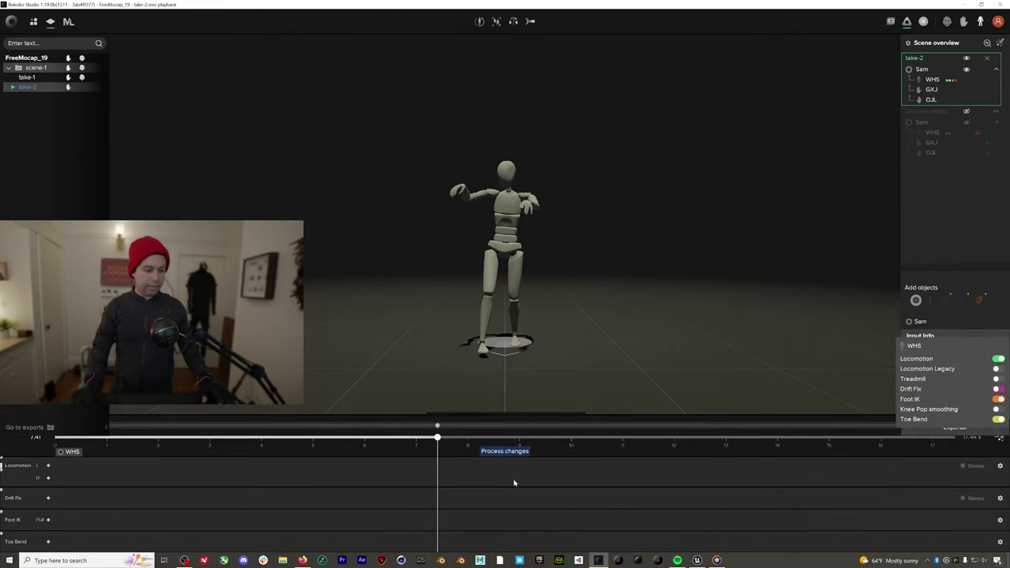
{"action": "left_click", "coordinate": [505, 450]}
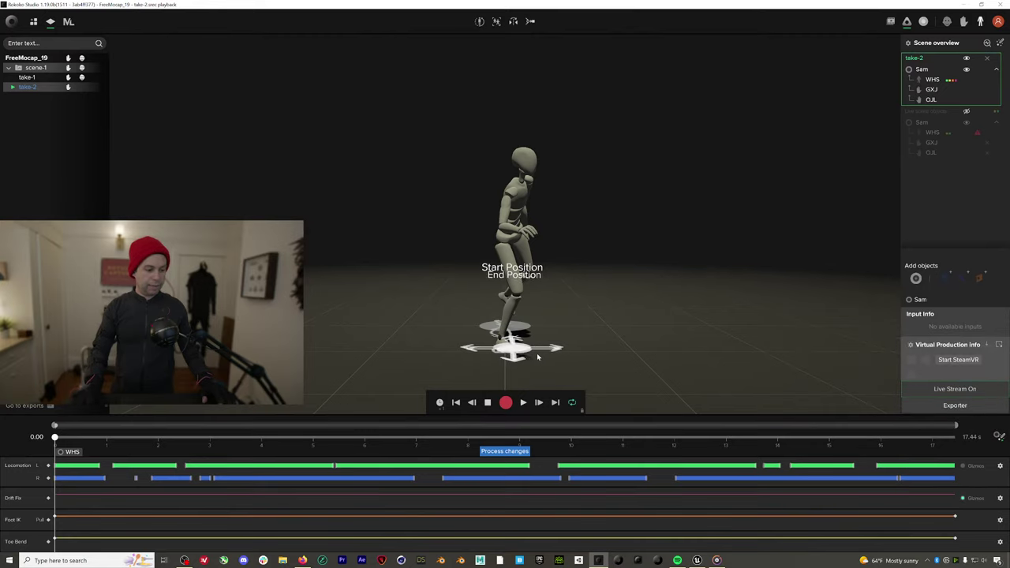
Process take-2's pending changes and fill the short right-foot contact gap near 10 s in the Locomotion track
{"action": "left_click", "coordinate": [509, 450]}
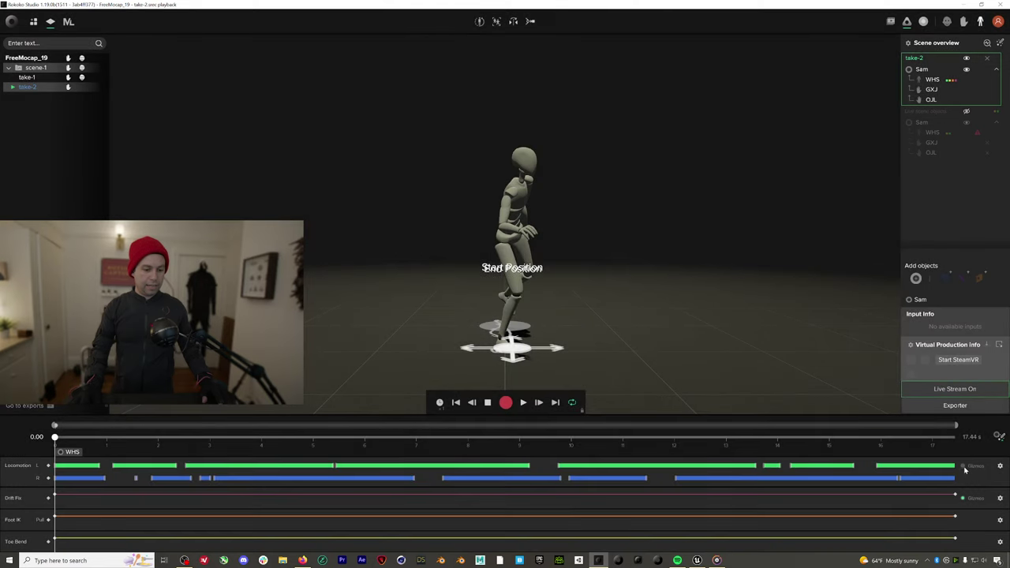
{"action": "left_click_drag", "start_coordinate": [593, 439], "coordinate": [695, 441]}
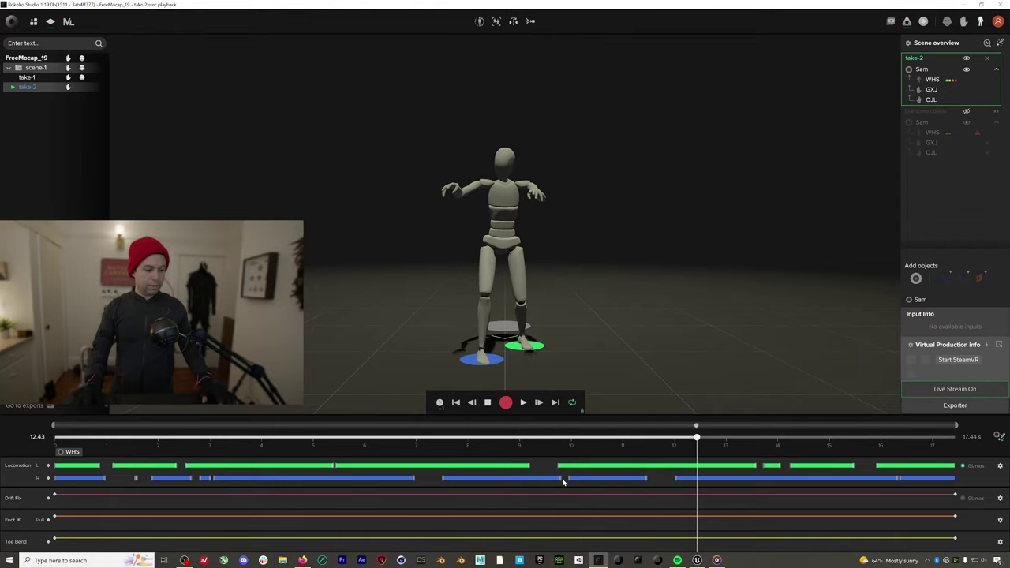
{"action": "mouse_move", "coordinate": [565, 439]}
{"action": "left_mouse_down"}
{"action": "mouse_move", "coordinate": [406, 447]}
{"action": "mouse_move", "coordinate": [740, 450]}
{"action": "left_mouse_up"}
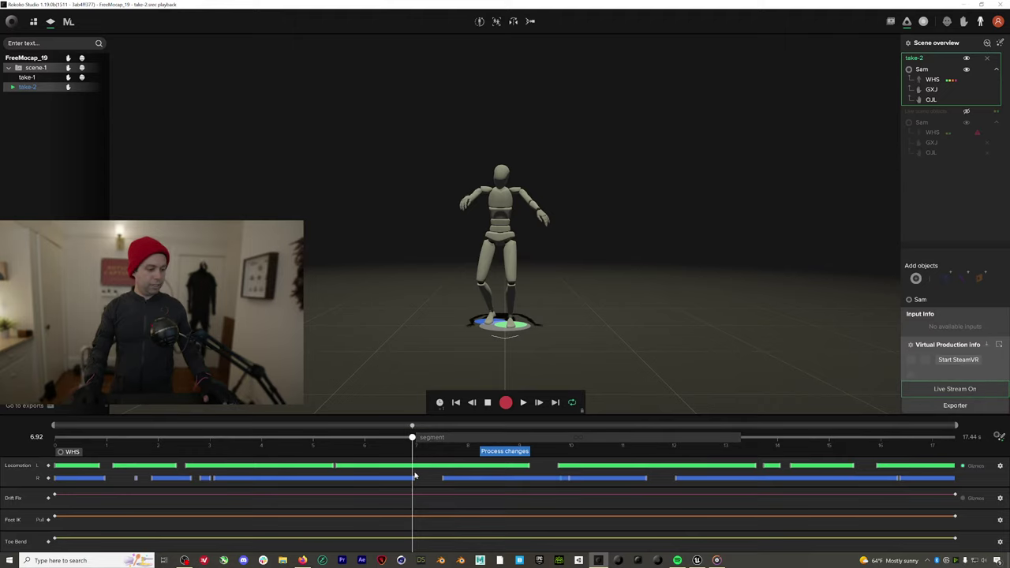
Remove the short left-foot contact near 14 s in take-2 and set the timeline segment to span 6.96 s to 11.47 s
{"action": "mouse_move", "coordinate": [413, 439]}
{"action": "left_mouse_down"}
{"action": "mouse_move", "coordinate": [424, 440]}
{"action": "mouse_move", "coordinate": [414, 439]}
{"action": "left_mouse_up"}
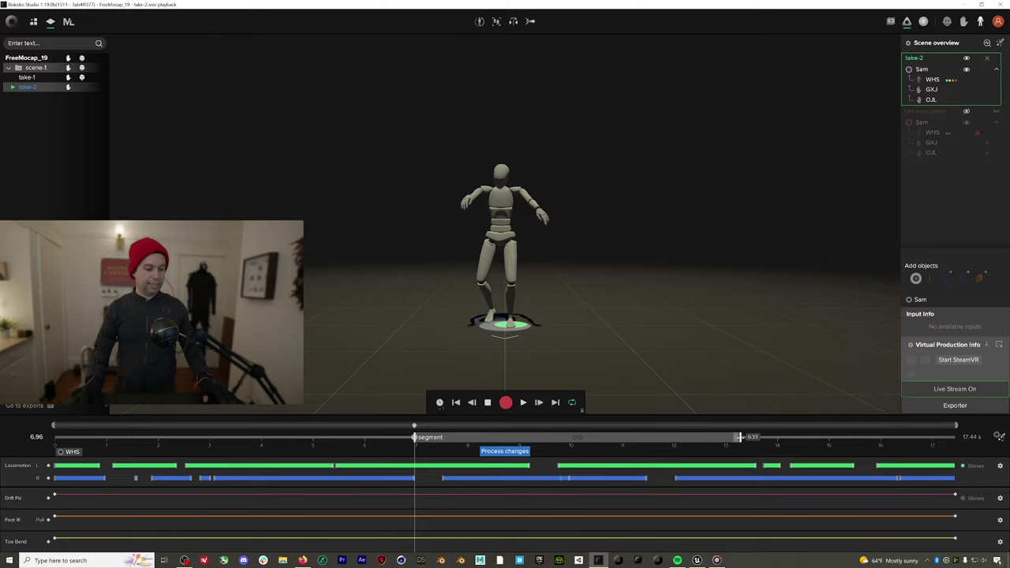
{"action": "left_click_drag", "start_coordinate": [739, 437], "coordinate": [805, 445]}
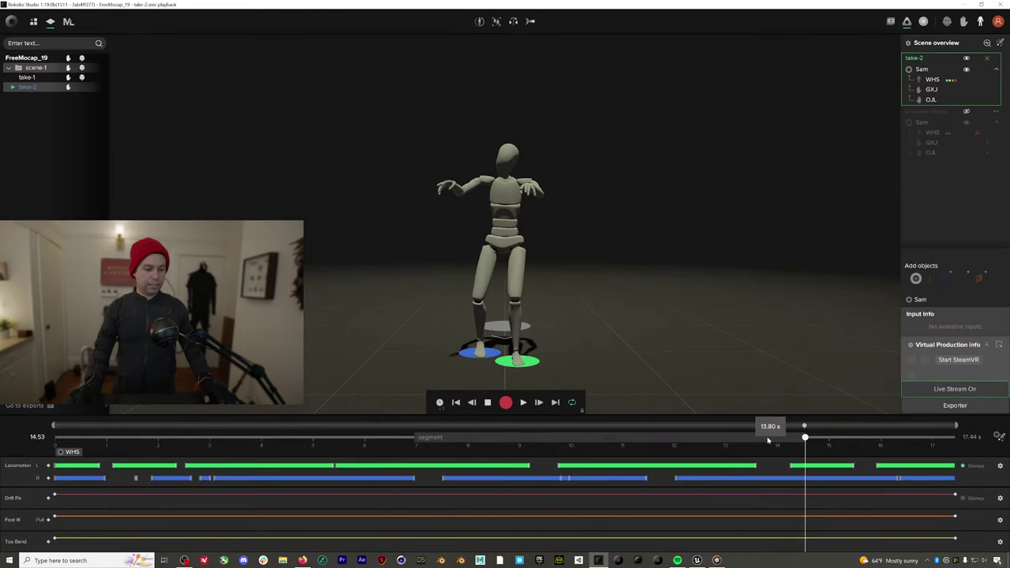
{"action": "left_click", "coordinate": [767, 439]}
{"action": "left_click", "coordinate": [733, 438]}
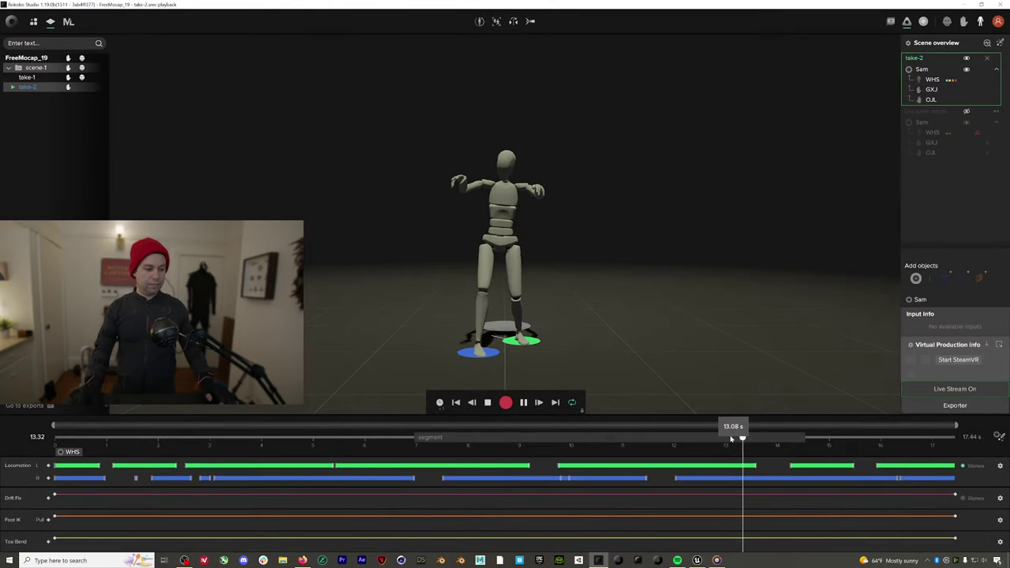
{"action": "key", "text": "space"}
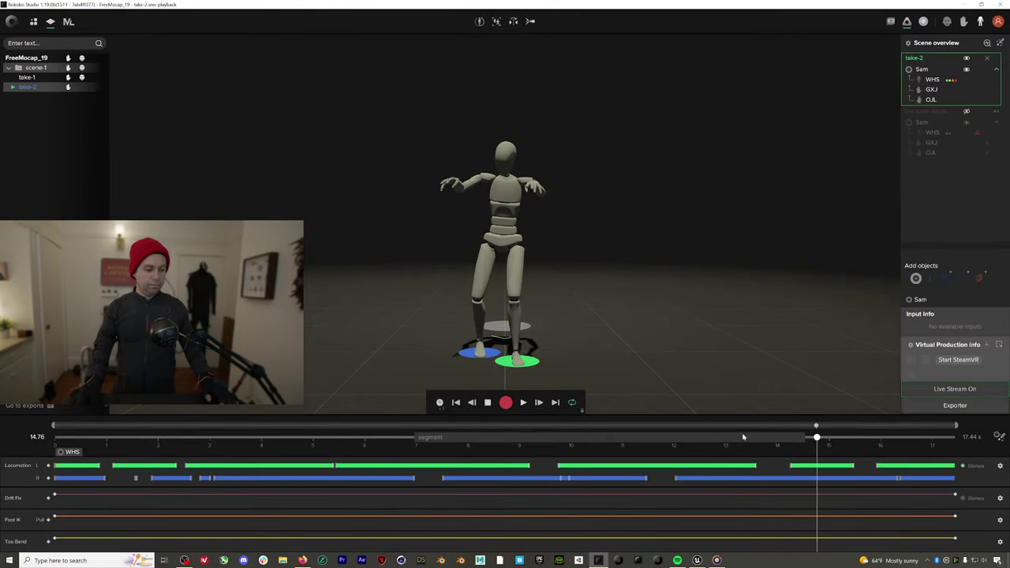
{"action": "left_click_drag", "start_coordinate": [742, 437], "coordinate": [647, 429]}
{"action": "left_click_drag", "start_coordinate": [803, 438], "coordinate": [647, 438]}
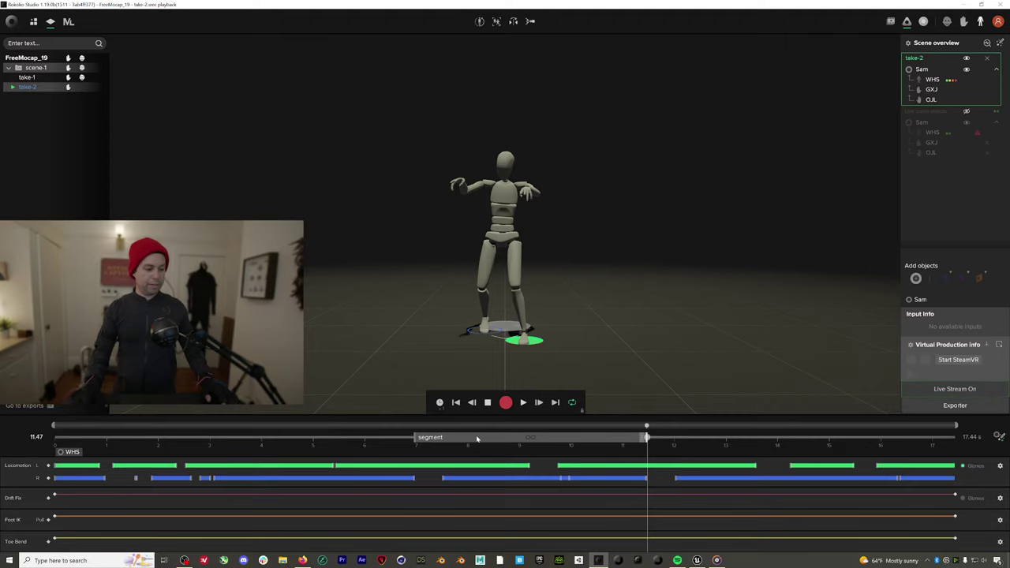
Make the segment loopable with Start from origin, Align motion to axis and Close Loop enabled, then process the changes and play it back
{"action": "right_click", "coordinate": [645, 438]}
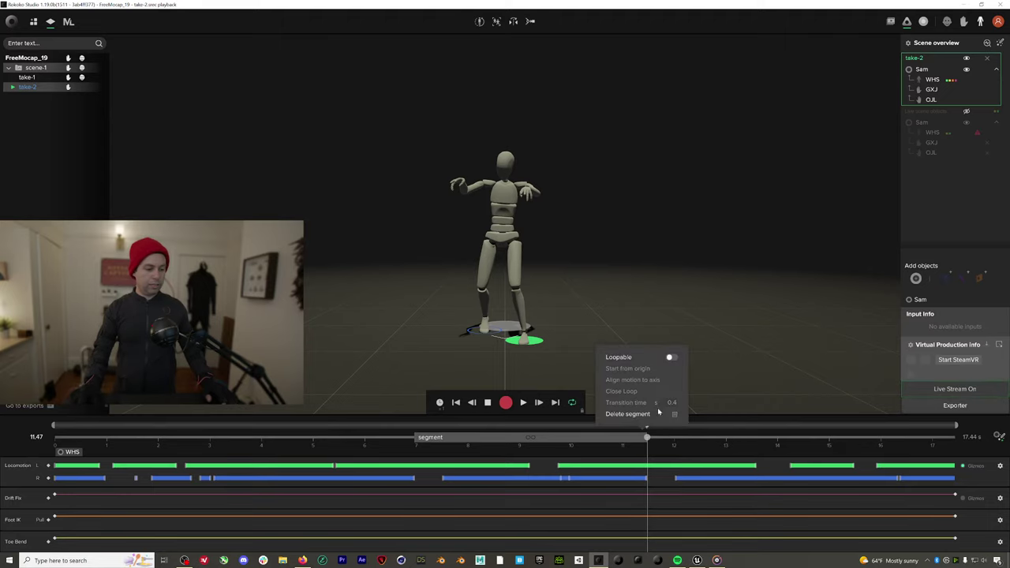
{"action": "left_click", "coordinate": [669, 357]}
{"action": "left_click", "coordinate": [674, 369]}
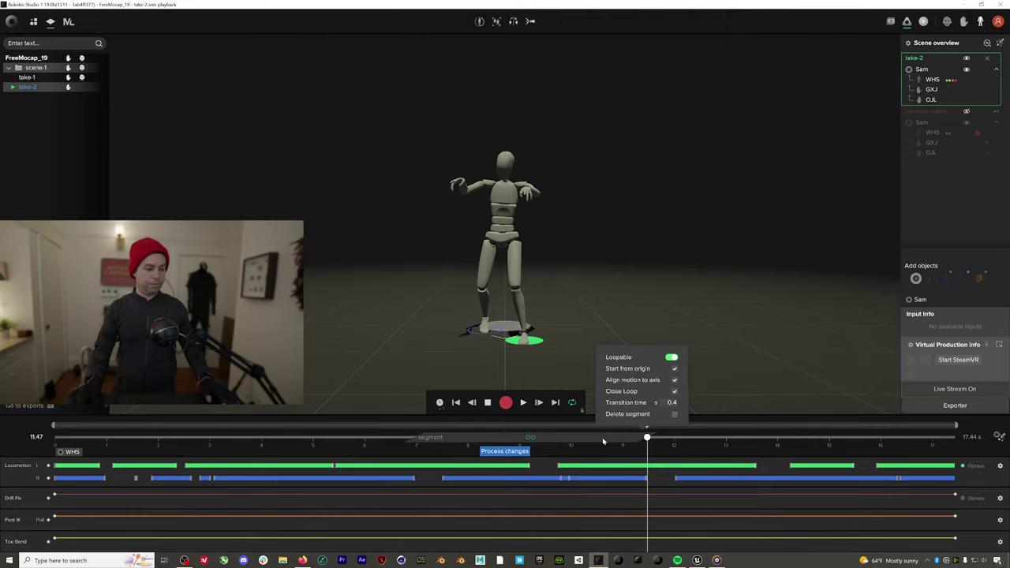
{"action": "left_click", "coordinate": [525, 451]}
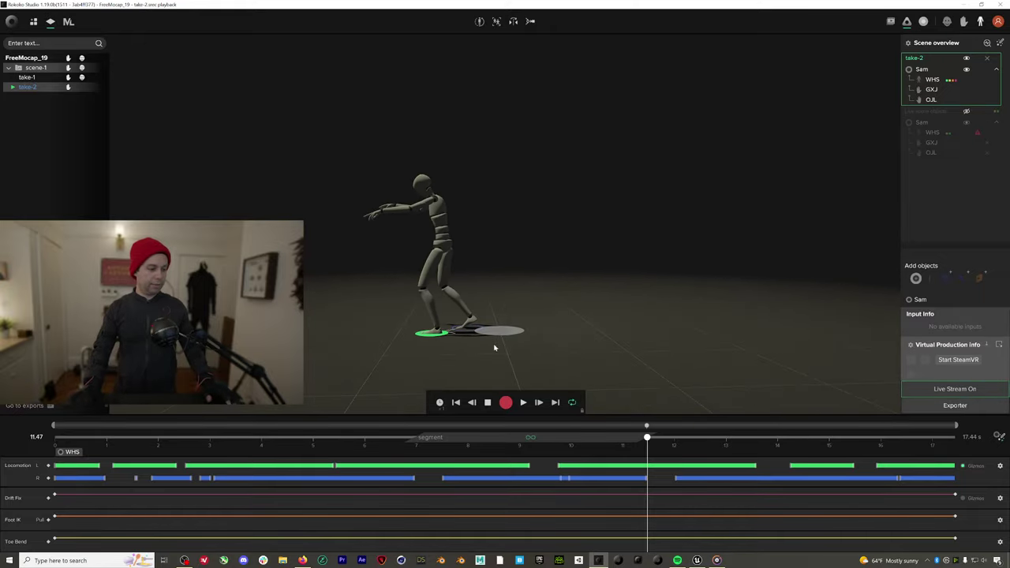
{"action": "left_click", "coordinate": [523, 403]}
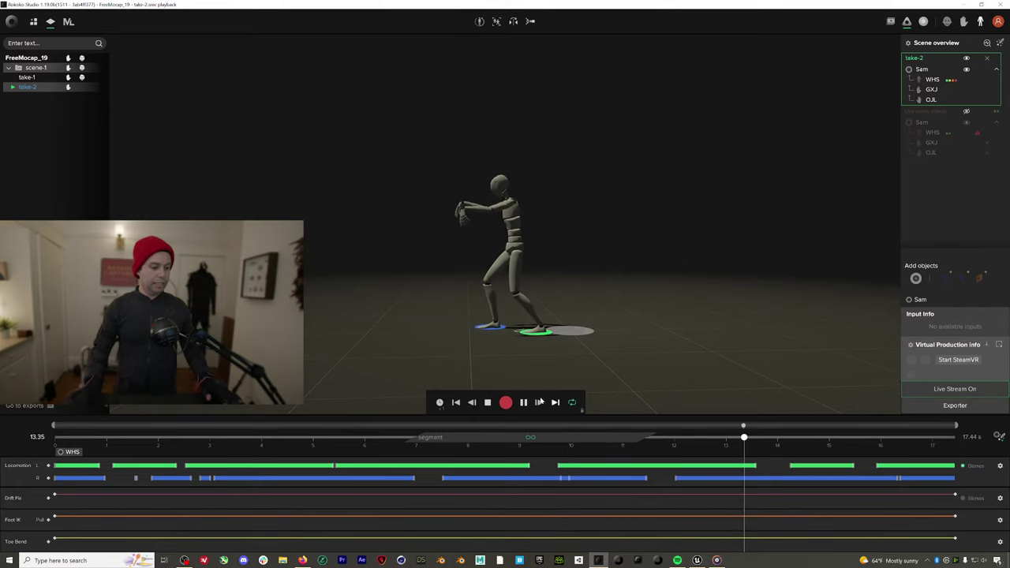
{"action": "left_click", "coordinate": [522, 403]}
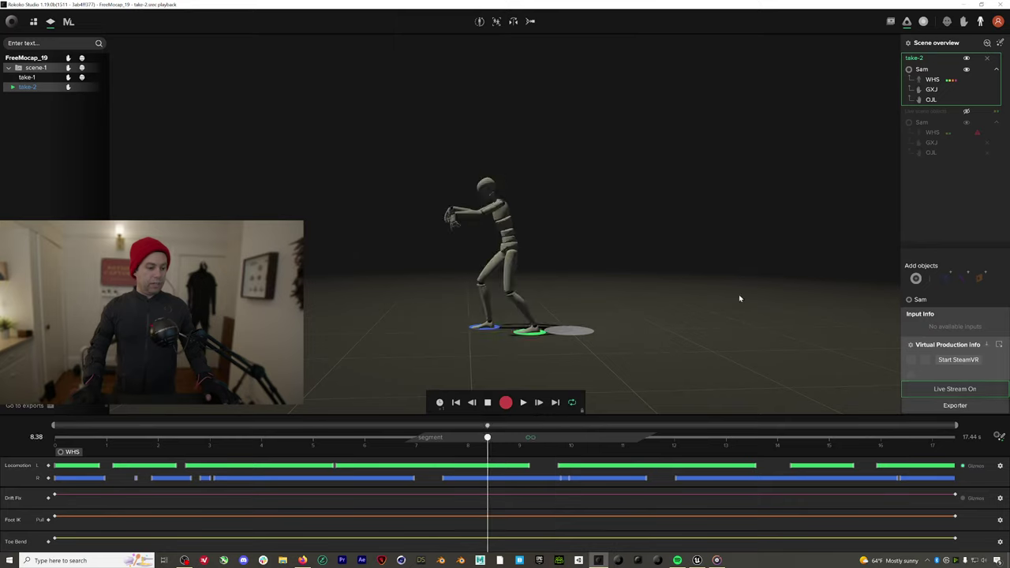
Close take-2 and show the live actor in the Front view
{"action": "left_click", "coordinate": [989, 60]}
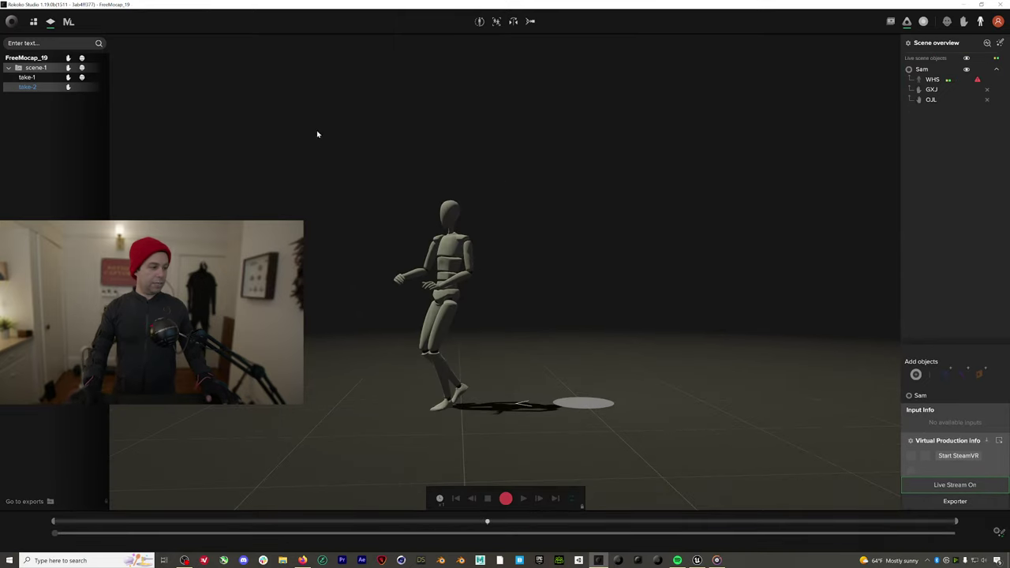
{"action": "left_click", "coordinate": [530, 21]}
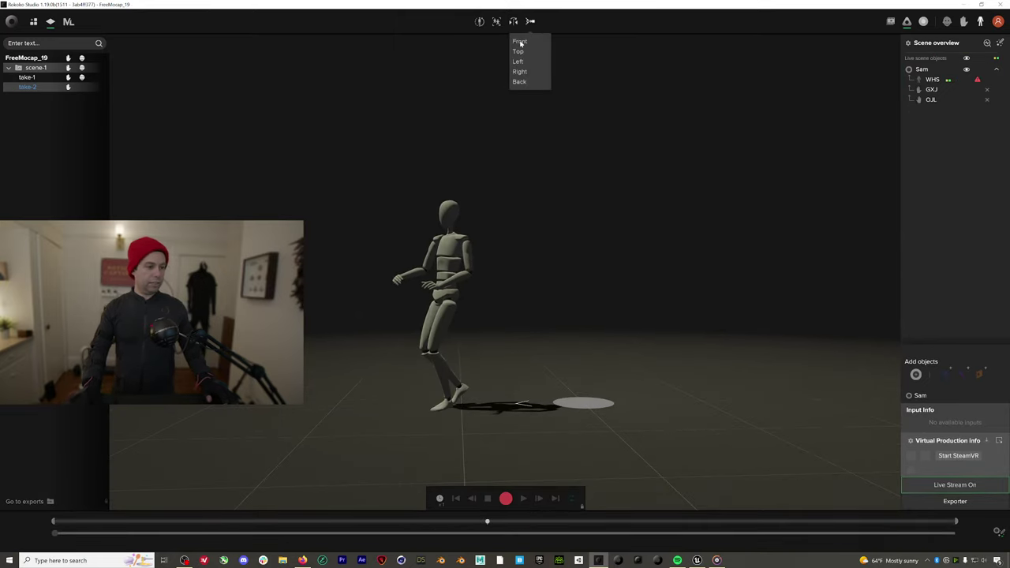
{"action": "left_click", "coordinate": [519, 41]}
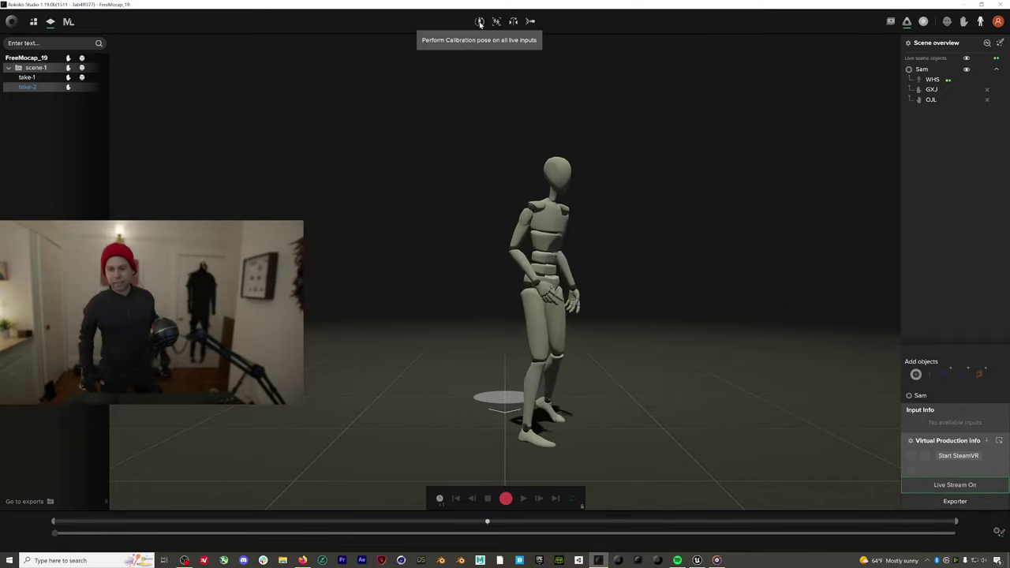
Perform the calibration pose on all live inputs and record a third take
{"action": "left_click", "coordinate": [479, 22]}
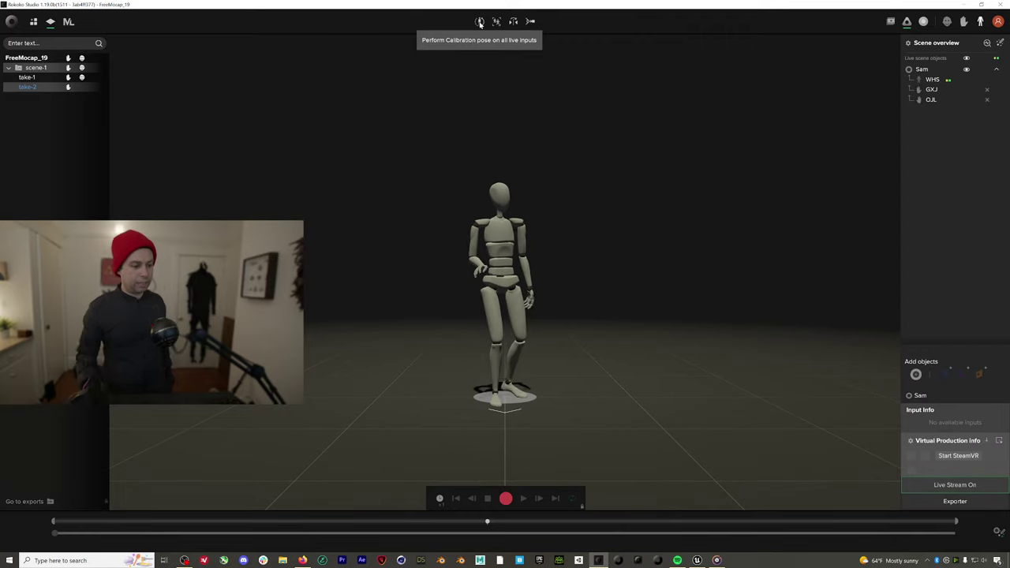
{"action": "left_click", "coordinate": [480, 22]}
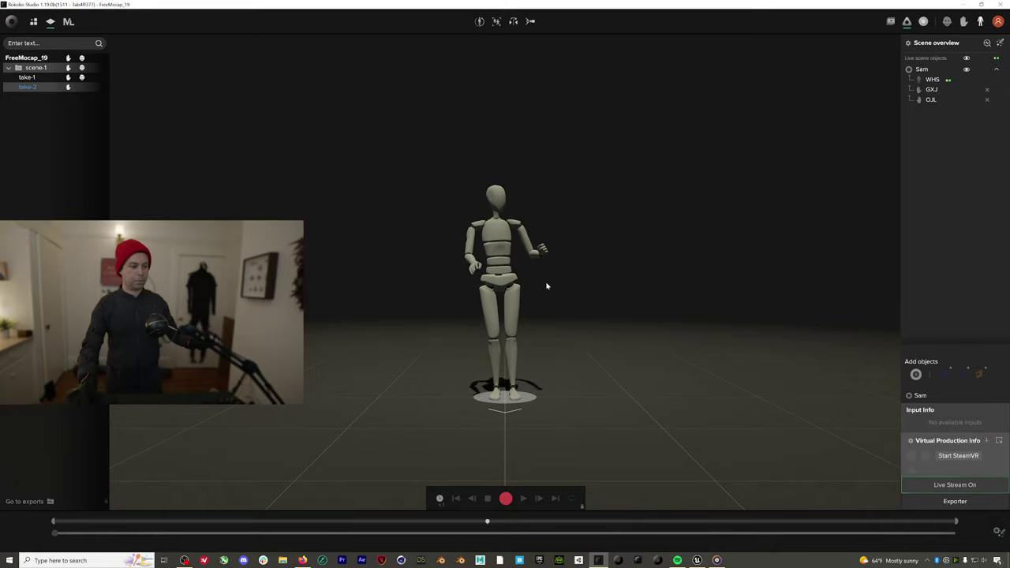
{"action": "left_click", "coordinate": [507, 499]}
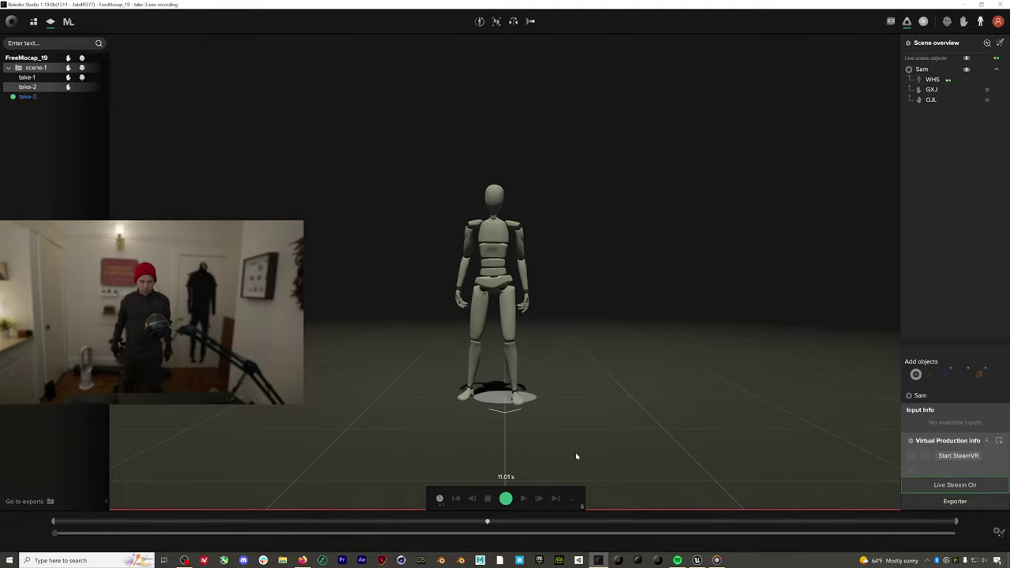
{"action": "left_click", "coordinate": [506, 498]}
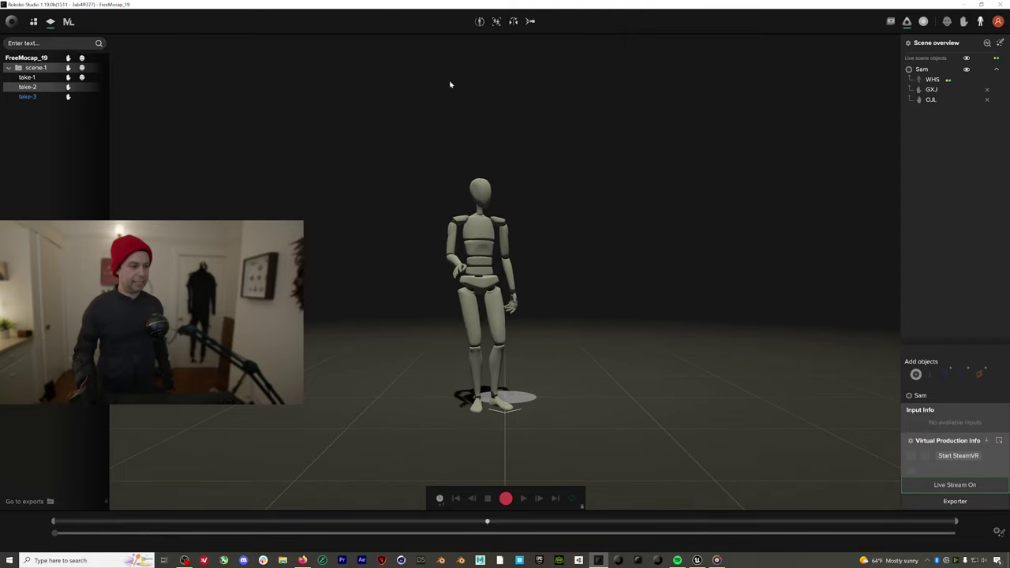
Recalibrate all live inputs and record a fourth take of about 30 seconds
{"action": "left_click", "coordinate": [479, 23]}
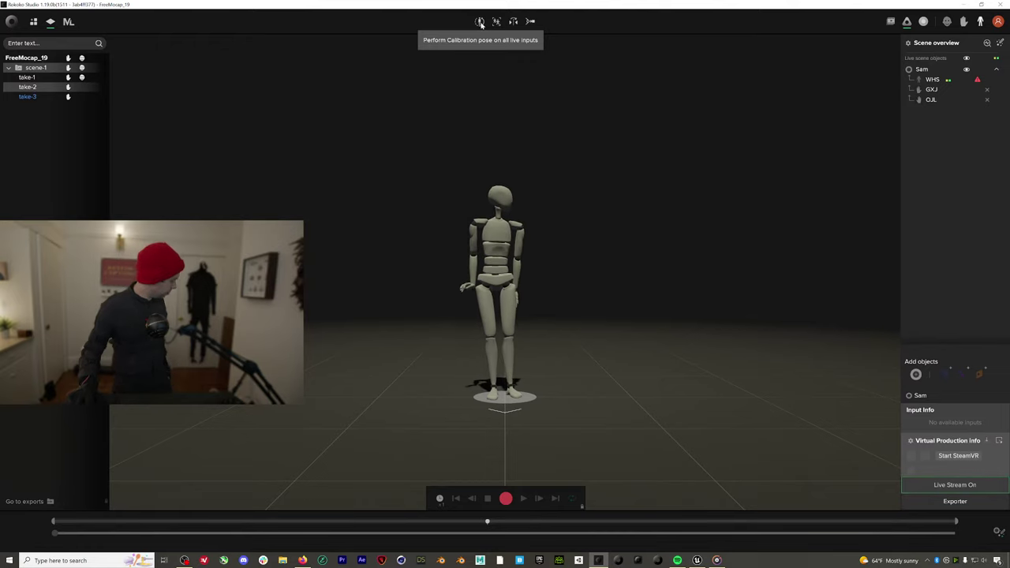
{"action": "left_click", "coordinate": [479, 22]}
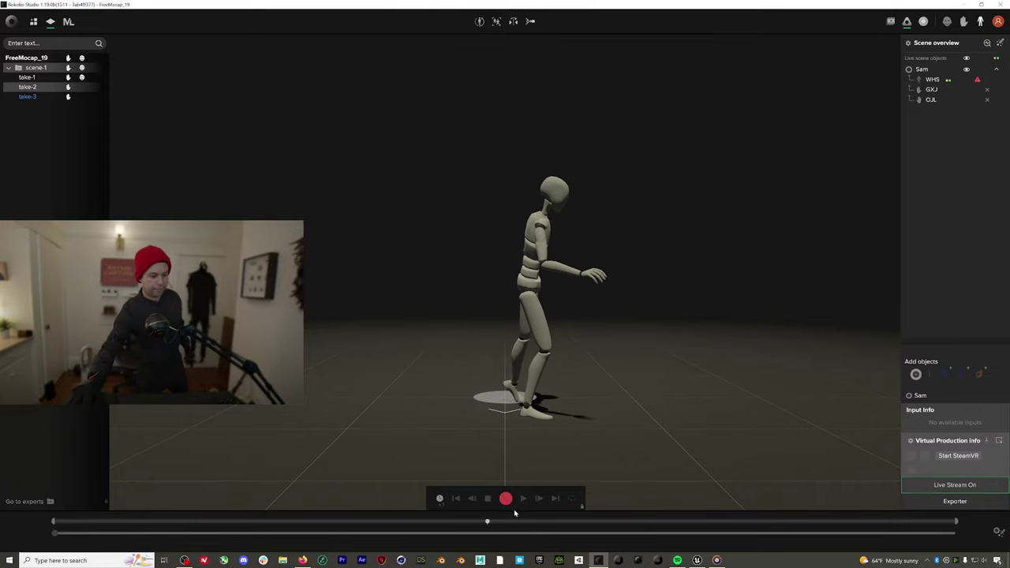
{"action": "left_click", "coordinate": [506, 498]}
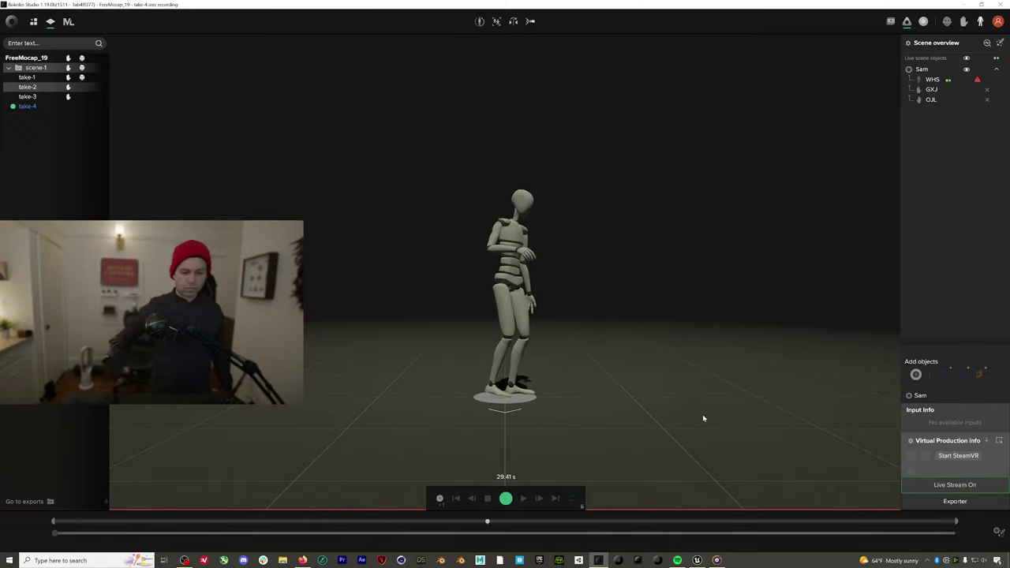
{"action": "left_click", "coordinate": [506, 499]}
Delete the extra take-5 from scene-1
{"action": "right_click", "coordinate": [45, 117]}
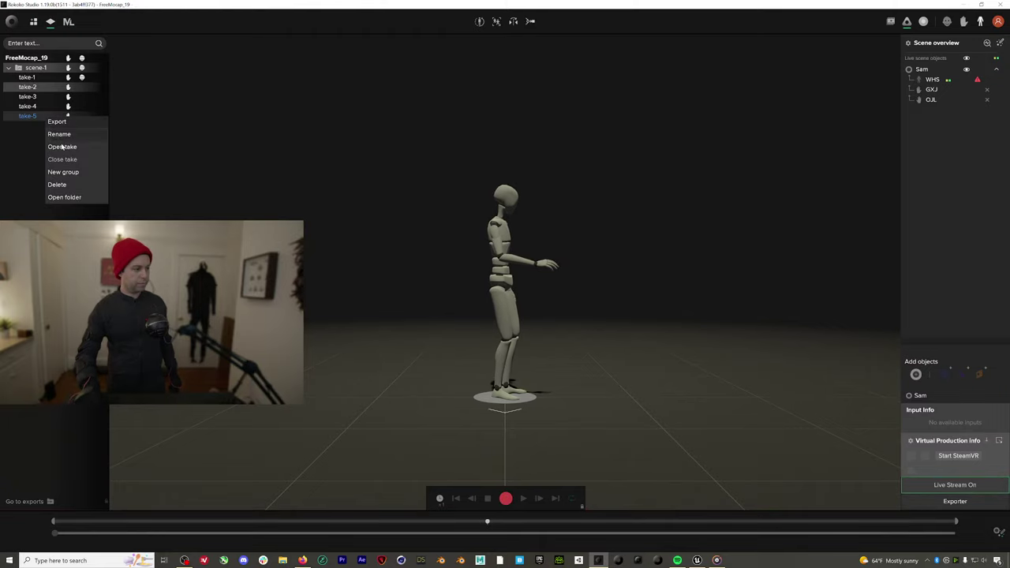
{"action": "left_click", "coordinate": [60, 186]}
{"action": "left_click", "coordinate": [82, 100]}
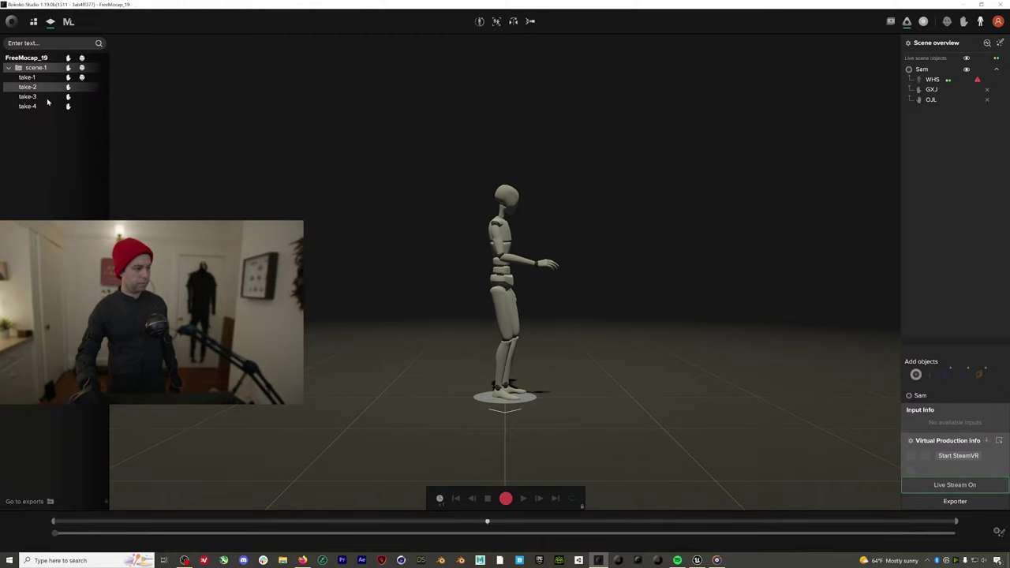
Open take-4, shorten the right-foot contact in the Locomotion track so it ends at 26.82 s, and process the changes
{"action": "left_click", "coordinate": [28, 105]}
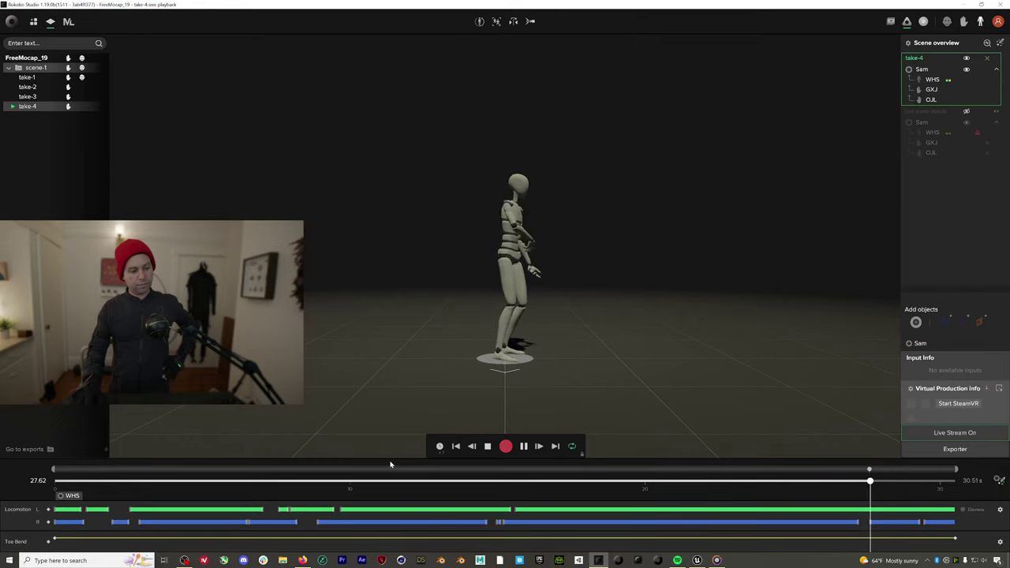
{"action": "left_click", "coordinate": [861, 482]}
{"action": "mouse_move", "coordinate": [860, 484]}
{"action": "left_mouse_down"}
{"action": "mouse_move", "coordinate": [829, 484]}
{"action": "mouse_move", "coordinate": [858, 489]}
{"action": "mouse_move", "coordinate": [834, 482]}
{"action": "mouse_move", "coordinate": [846, 482]}
{"action": "left_mouse_up"}
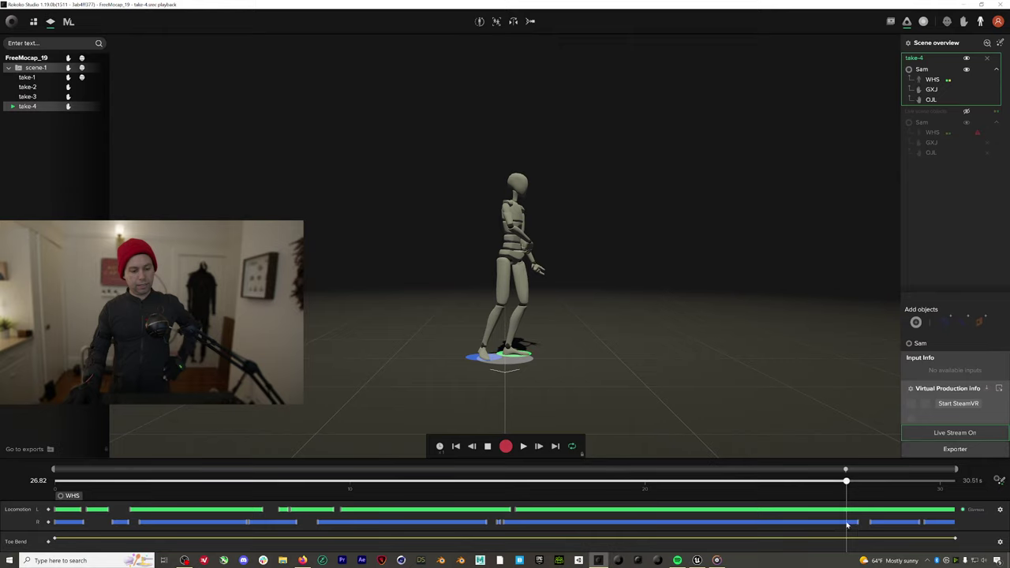
{"action": "left_click", "coordinate": [845, 523]}
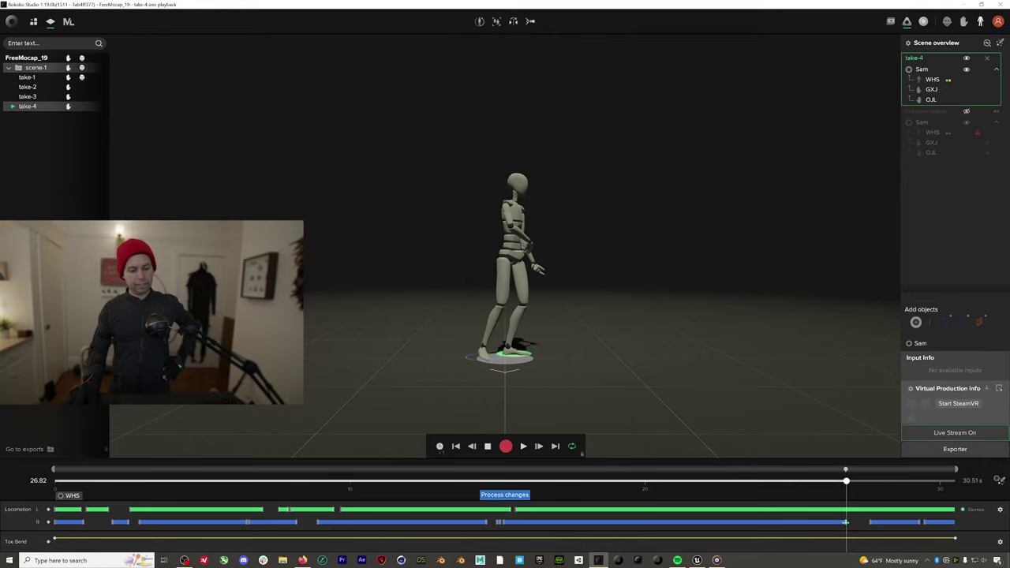
{"action": "key", "text": "space"}
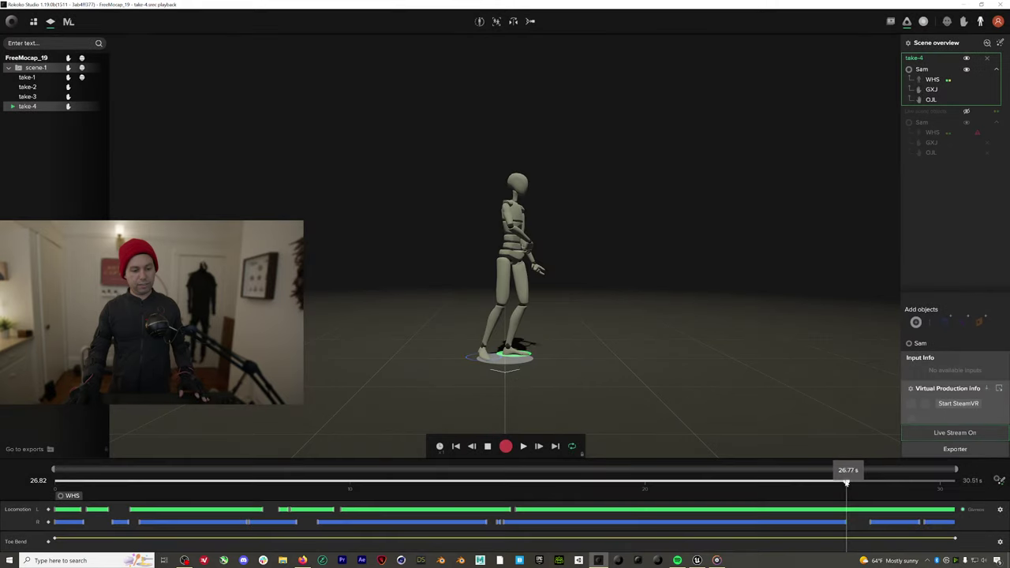
Play take-4 from about 26.45 s to check the foot movement after the edited contact
{"action": "left_click", "coordinate": [835, 482]}
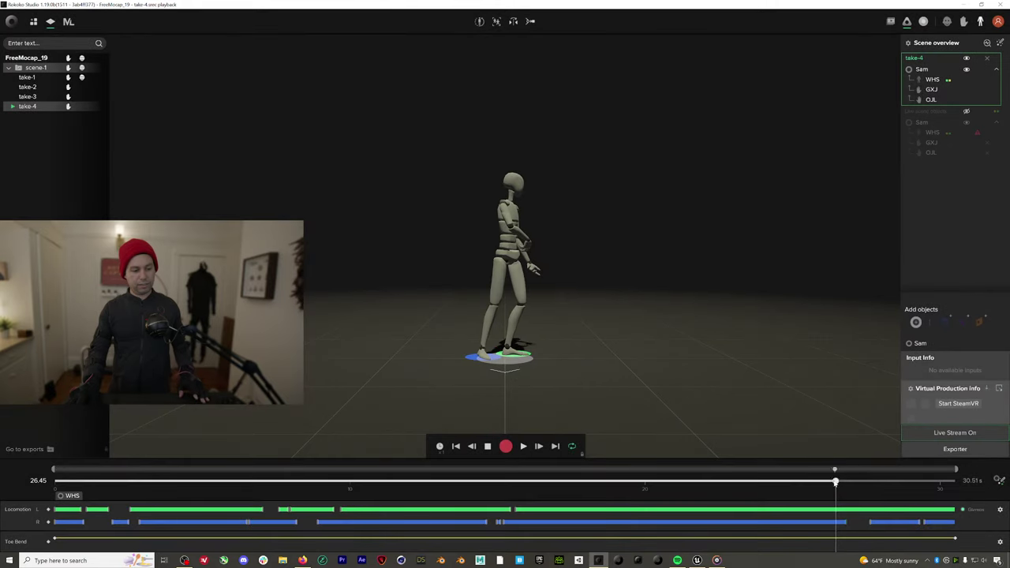
{"action": "key", "text": "space"}
{"action": "key", "text": "space"}
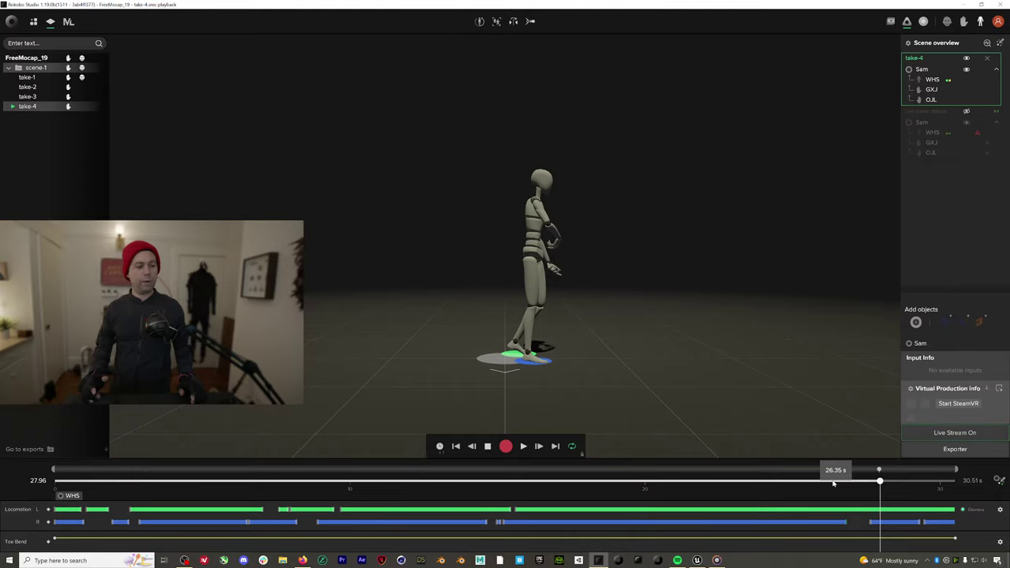
Close take-4, recalibrate all live inputs and record a fifth take of about 15 seconds
{"action": "left_click", "coordinate": [986, 59]}
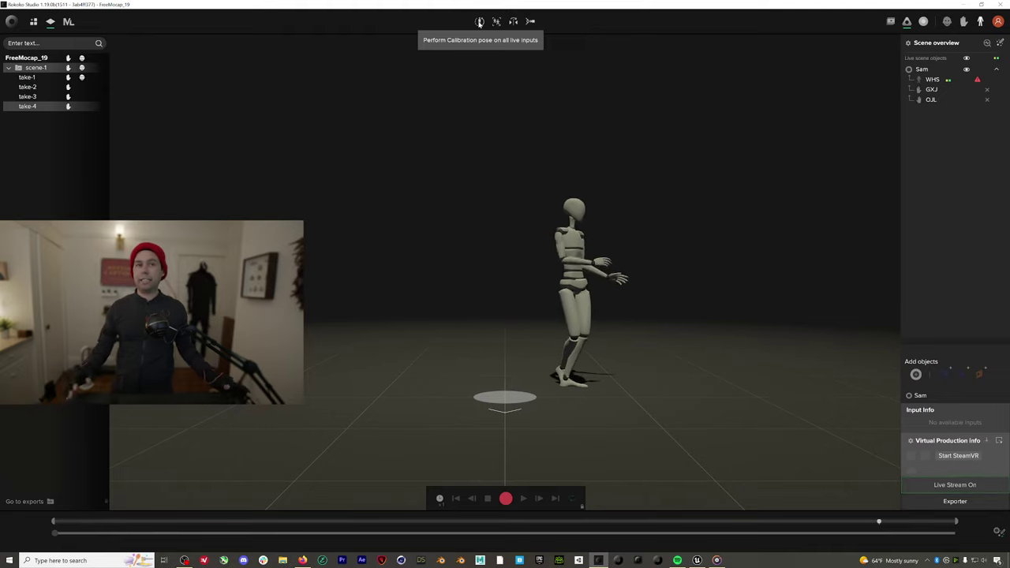
{"action": "left_click", "coordinate": [479, 22]}
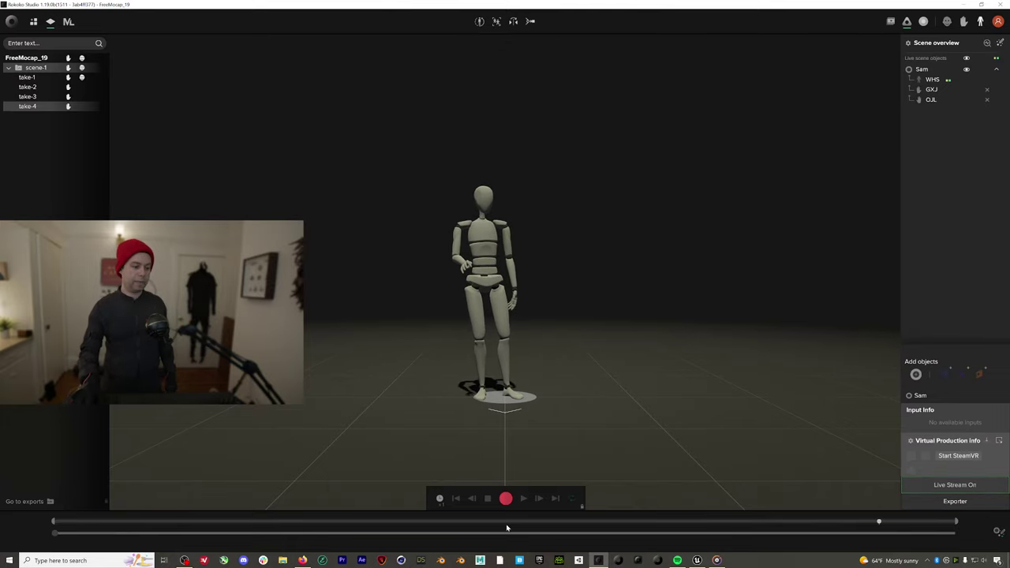
{"action": "left_click", "coordinate": [506, 498]}
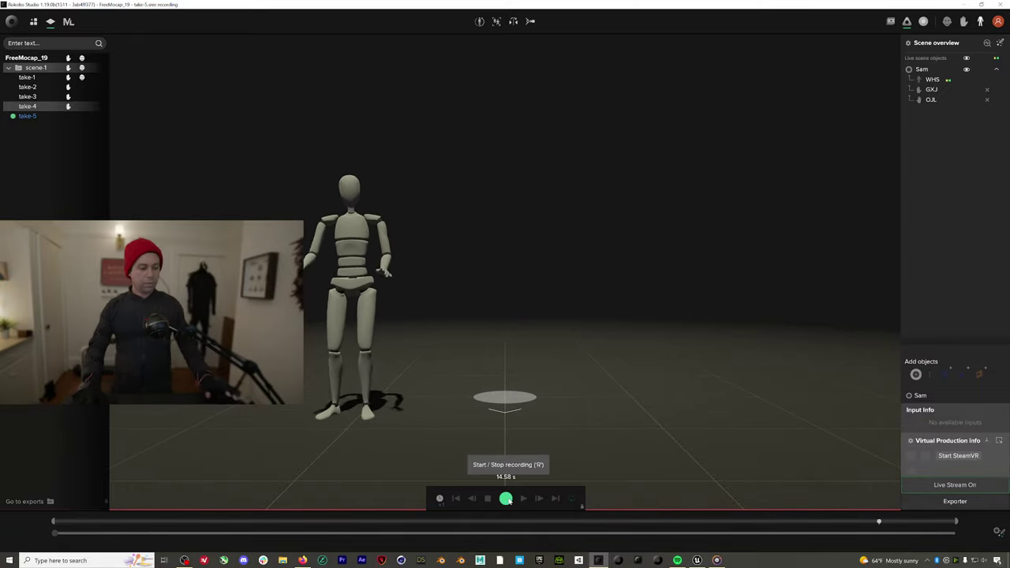
{"action": "left_click", "coordinate": [505, 498]}
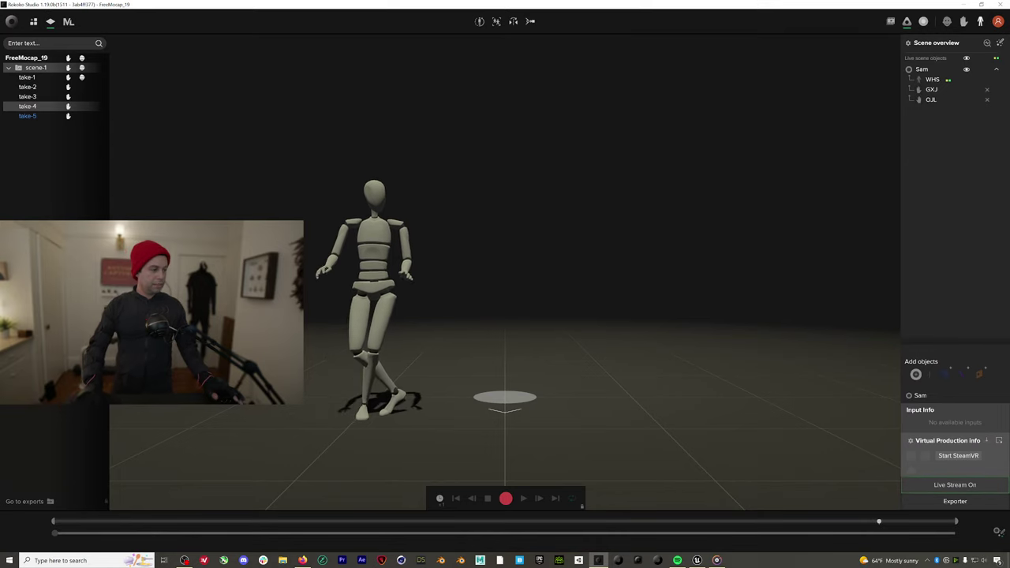
Open take-5, play its opening seconds and return the playhead to about 1.92 s
{"action": "left_click", "coordinate": [44, 116]}
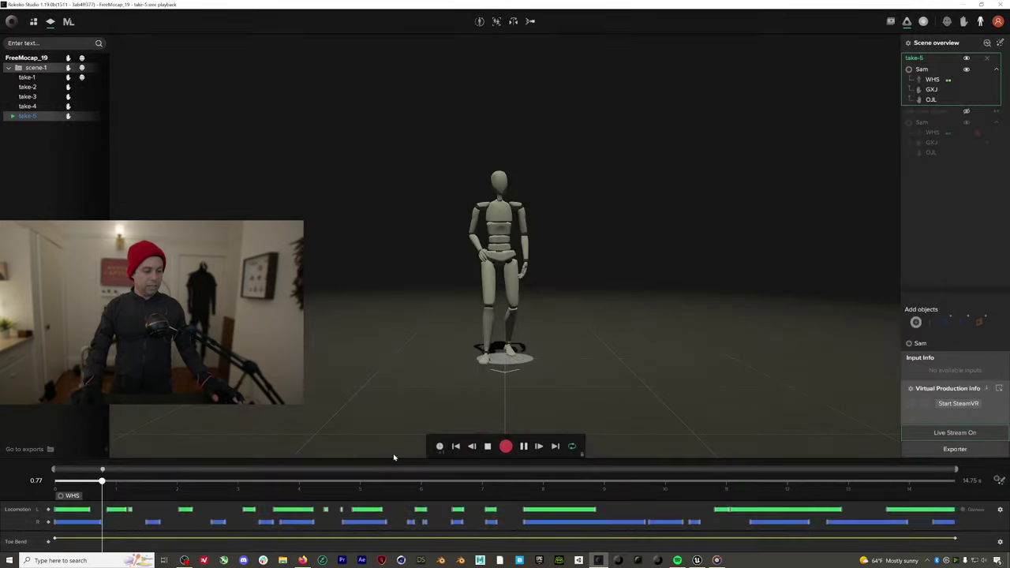
{"action": "left_click", "coordinate": [506, 448]}
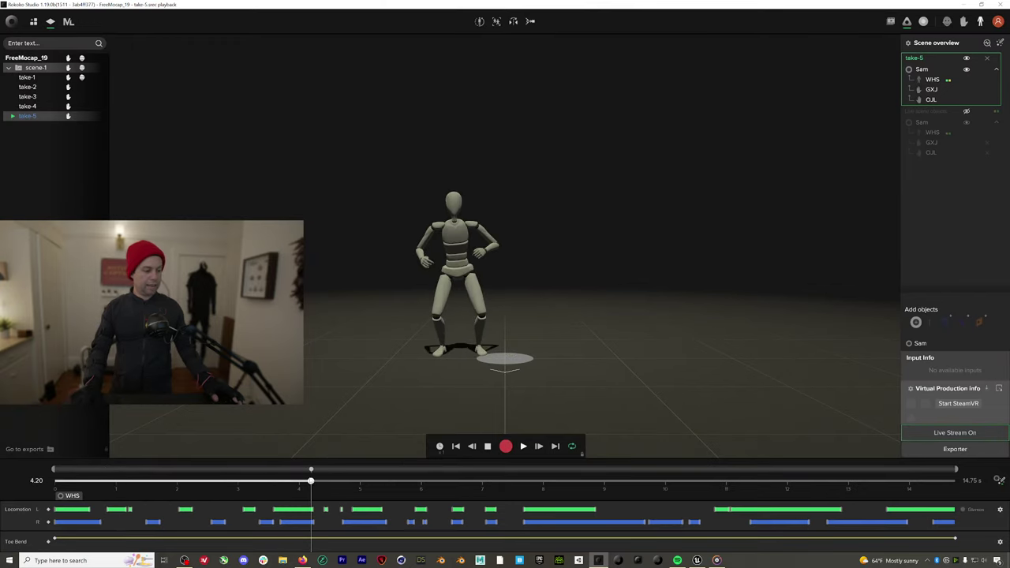
{"action": "left_click_drag", "start_coordinate": [311, 480], "coordinate": [172, 478]}
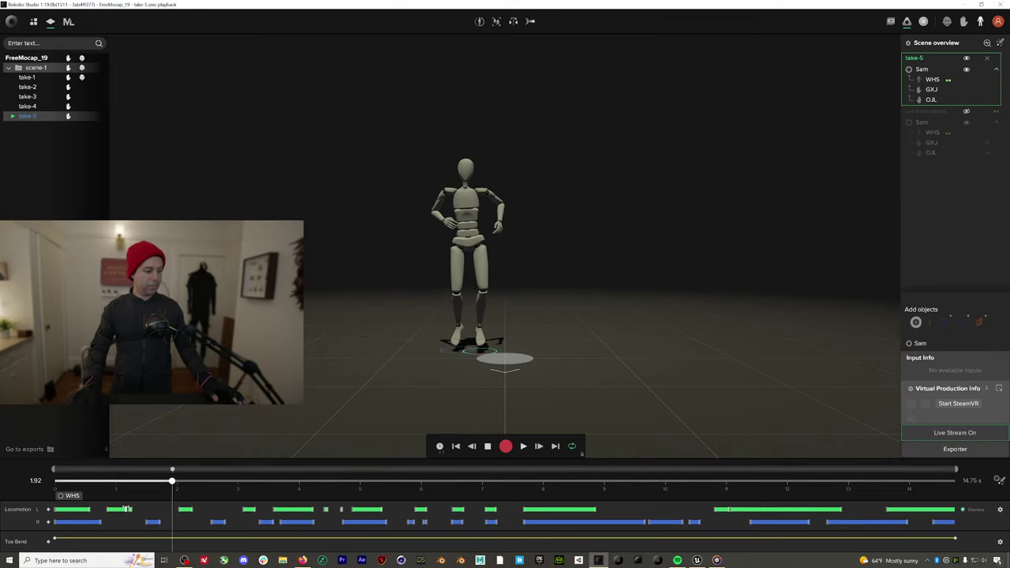
Extend the left-foot contact in take-5's Locomotion track so it starts at about 4.78 s, process the changes and review the motion
{"action": "left_click_drag", "start_coordinate": [172, 480], "coordinate": [346, 478]}
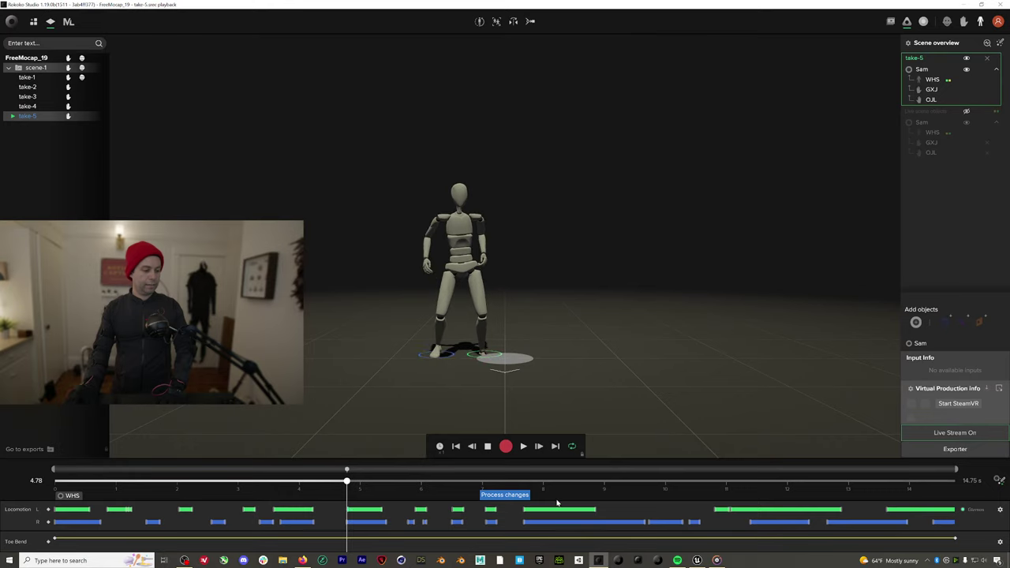
{"action": "left_click", "coordinate": [508, 495]}
{"action": "left_click_drag", "start_coordinate": [331, 482], "coordinate": [293, 482]}
Align the starts of the short left- and right-foot contacts at about 5.97 s and 7.12 s, and process the changes
{"action": "left_click_drag", "start_coordinate": [362, 482], "coordinate": [419, 483]}
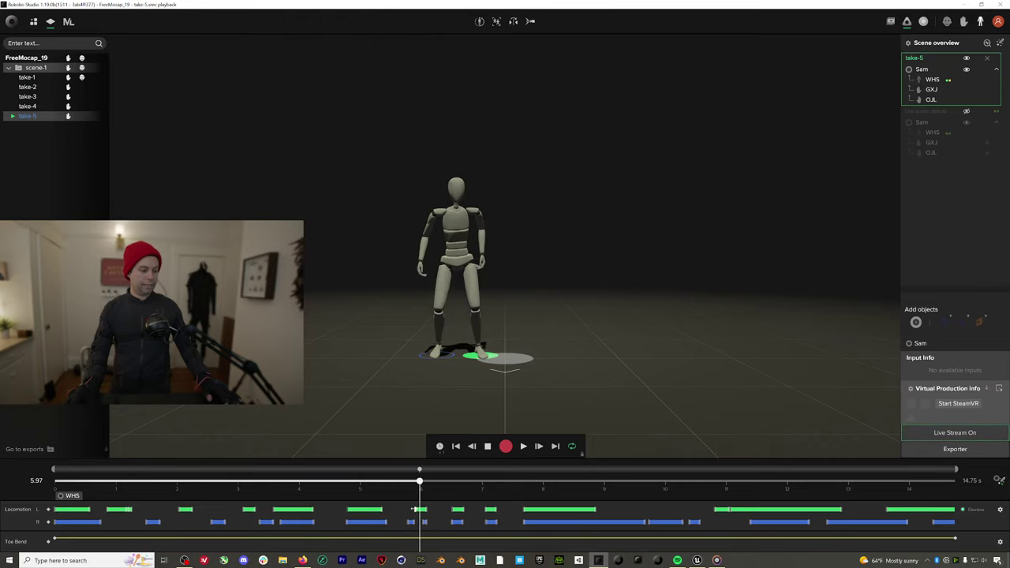
{"action": "left_click", "coordinate": [415, 523]}
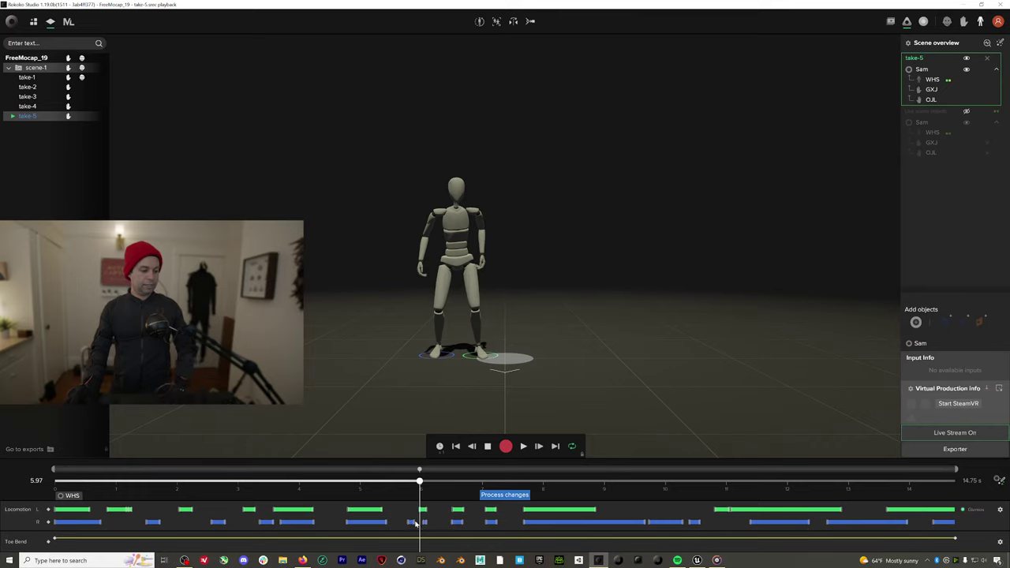
{"action": "left_click", "coordinate": [413, 522]}
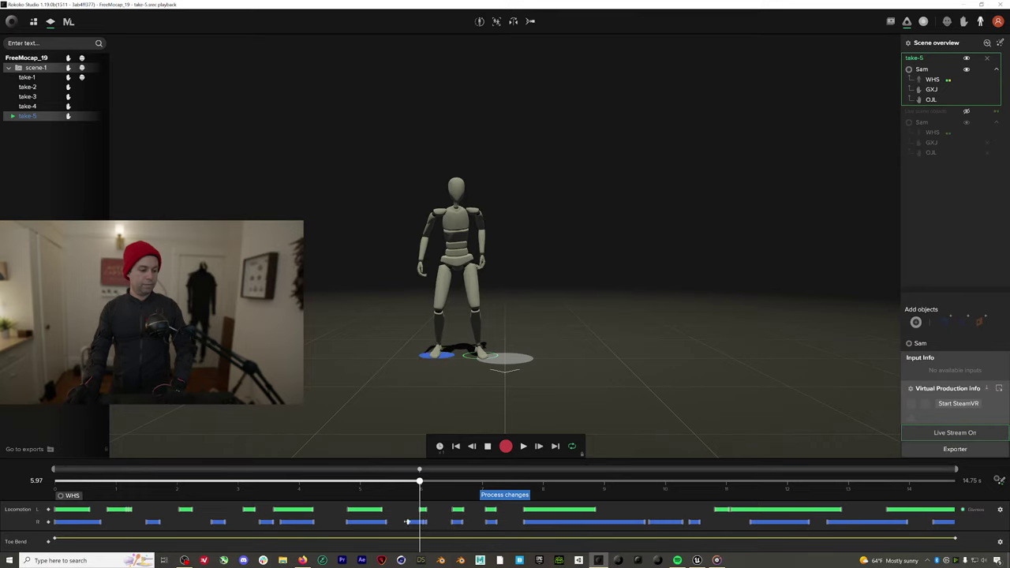
{"action": "key", "text": "Right"}
{"action": "left_click_drag", "start_coordinate": [419, 482], "coordinate": [488, 482]}
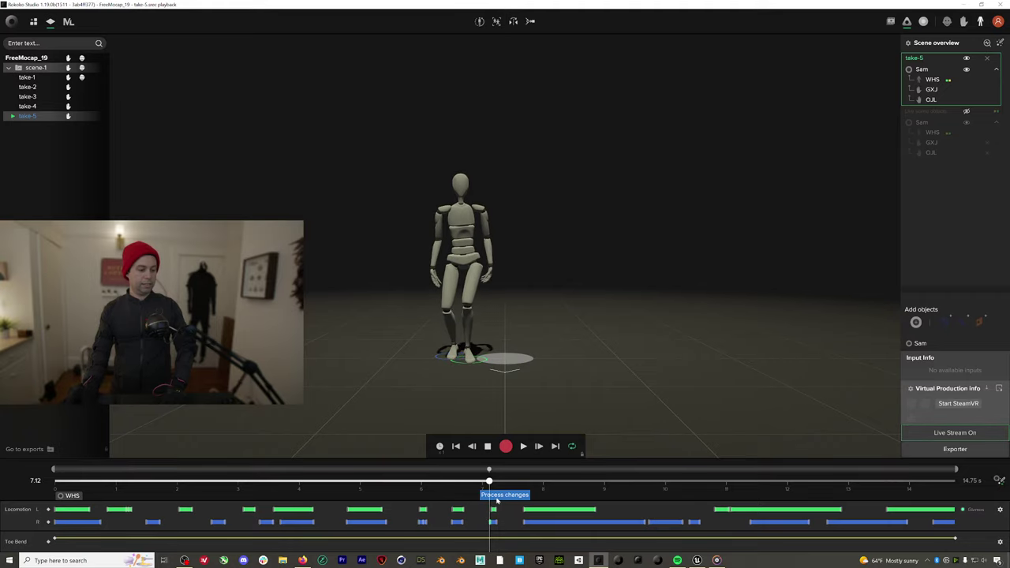
{"action": "left_click", "coordinate": [504, 494]}
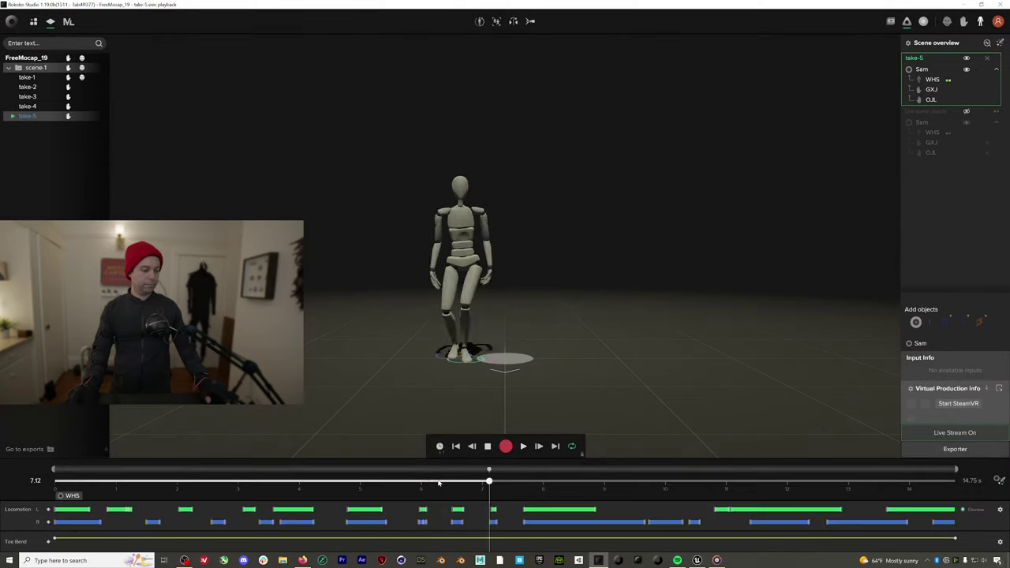
Play take-5 from about 1 s to check the processed foot contacts, and inspect the pose at 9.70 s
{"action": "left_click_drag", "start_coordinate": [489, 482], "coordinate": [118, 483]}
{"action": "key", "text": "space"}
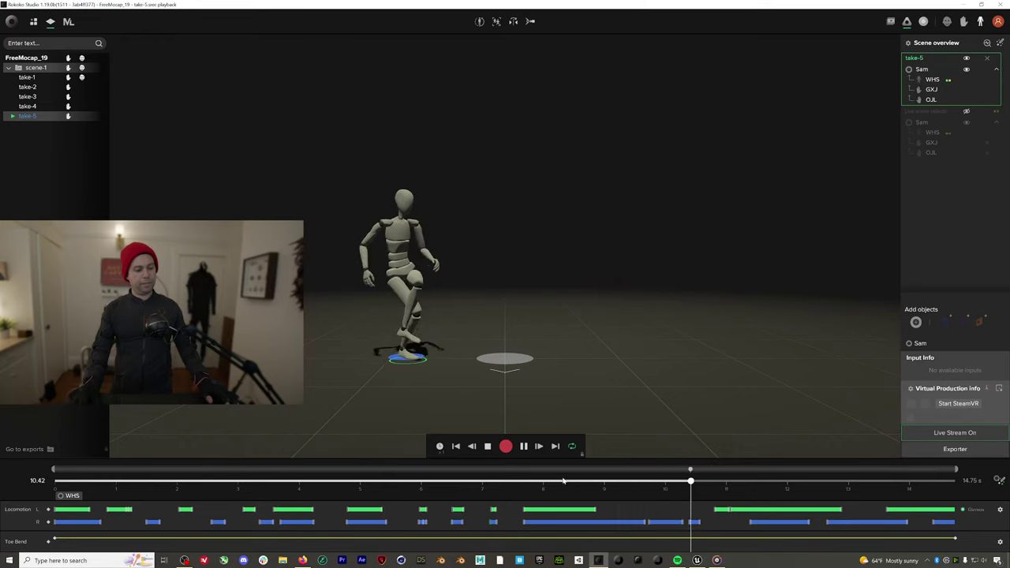
{"action": "mouse_move", "coordinate": [634, 483]}
{"action": "left_mouse_down"}
{"action": "mouse_move", "coordinate": [579, 483]}
{"action": "mouse_move", "coordinate": [785, 485]}
{"action": "mouse_move", "coordinate": [613, 483]}
{"action": "mouse_move", "coordinate": [750, 483]}
{"action": "mouse_move", "coordinate": [646, 483]}
{"action": "left_mouse_up"}
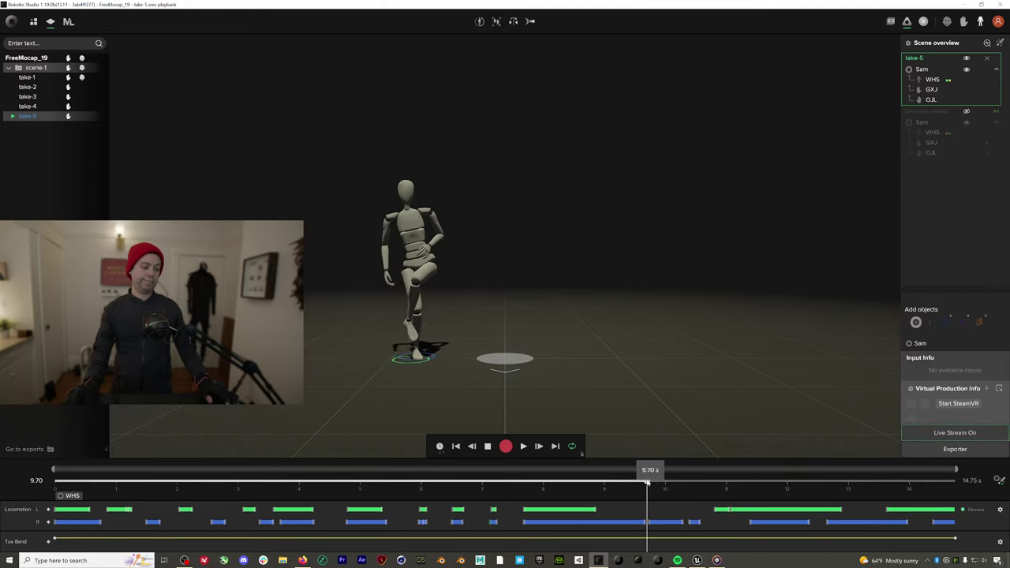
Close take-5 and recalibrate the live inputs
{"action": "left_click", "coordinate": [988, 59]}
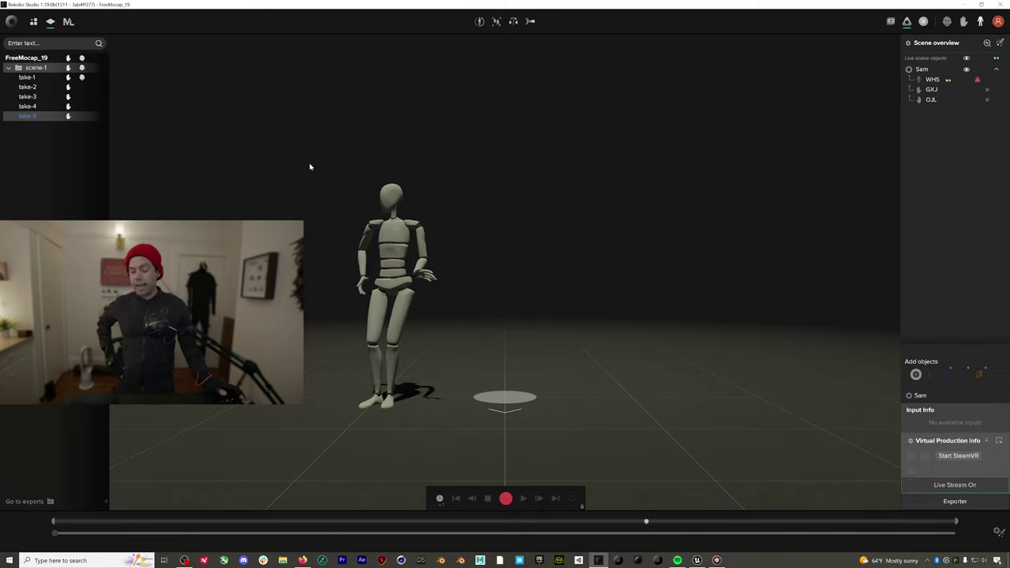
{"action": "left_click", "coordinate": [479, 22]}
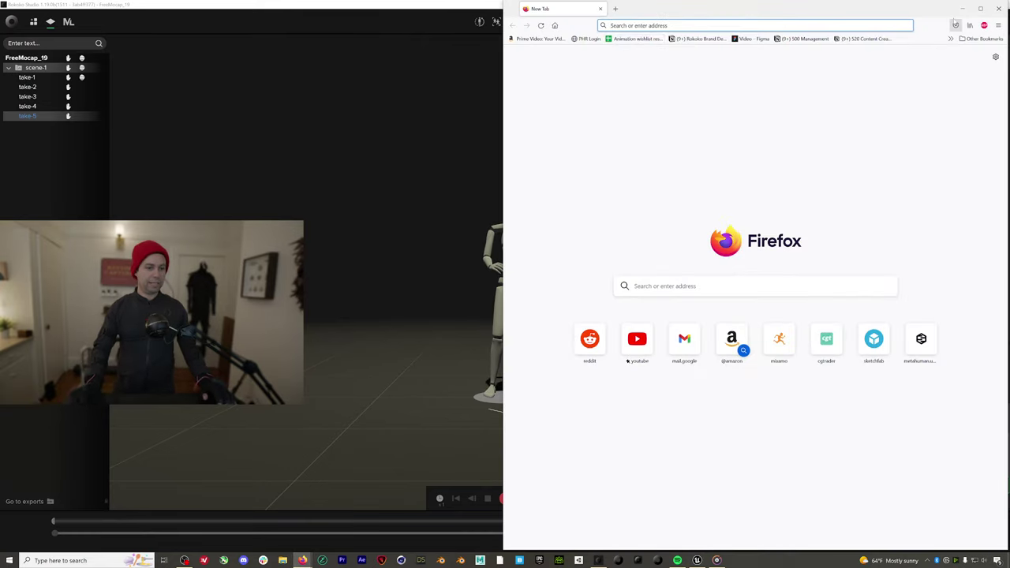
Switch to Firefox, load youtube.com and show the uploaded videos of the Rokoko channel in a maximized window
{"action": "type", "text": "youtube.com/"}
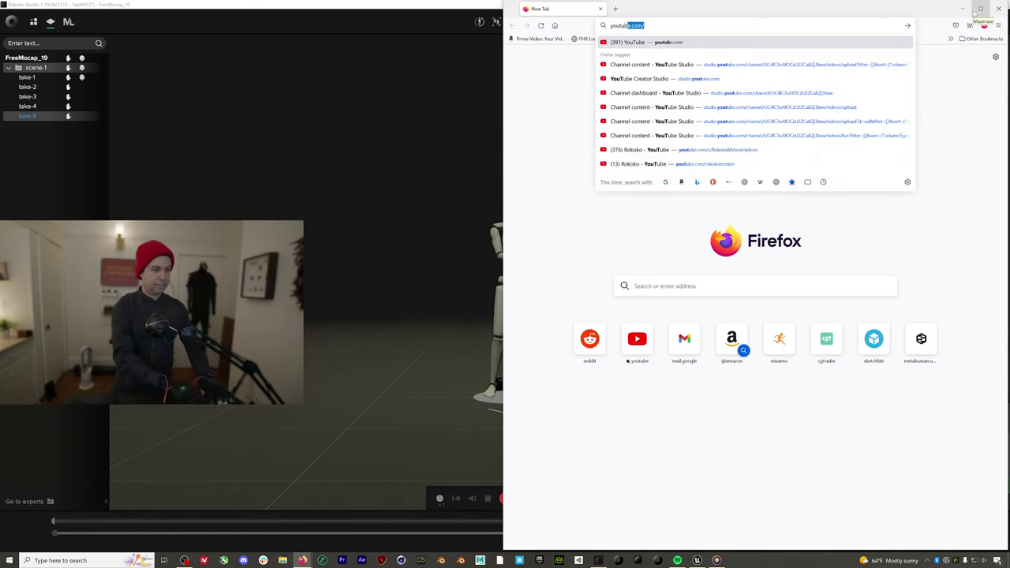
{"action": "key", "text": "Return"}
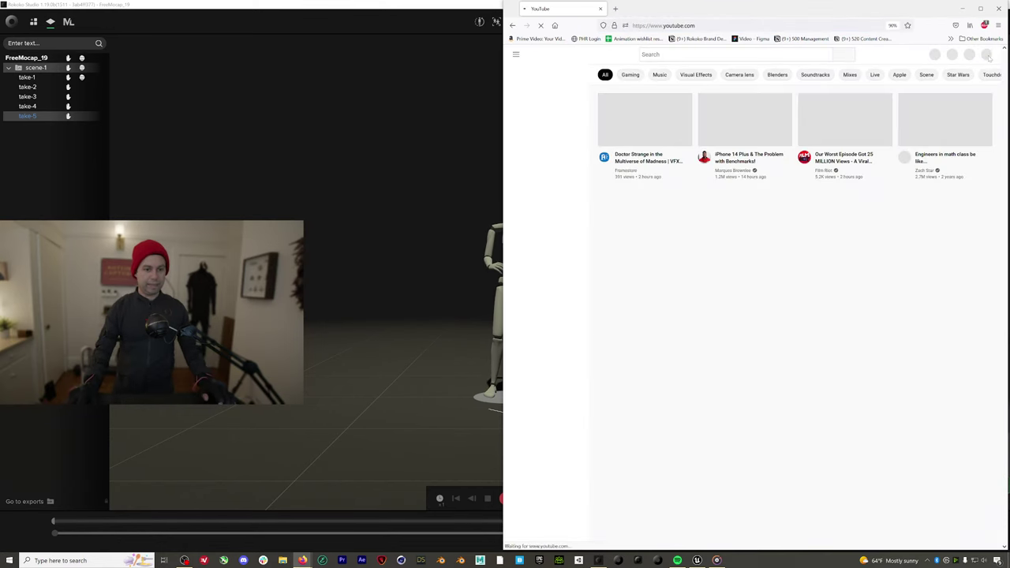
{"action": "left_click", "coordinate": [983, 54]}
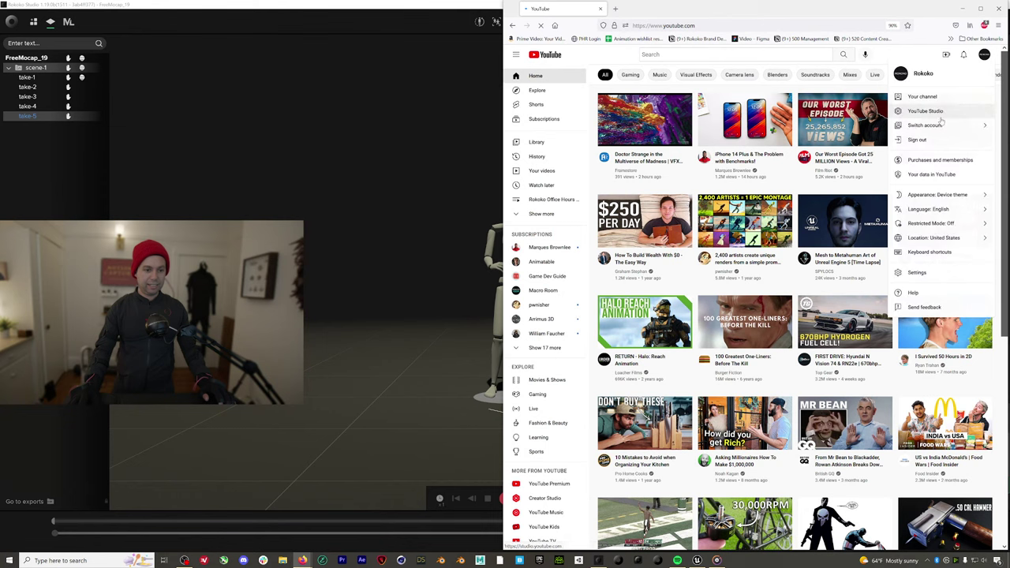
{"action": "left_click", "coordinate": [921, 97]}
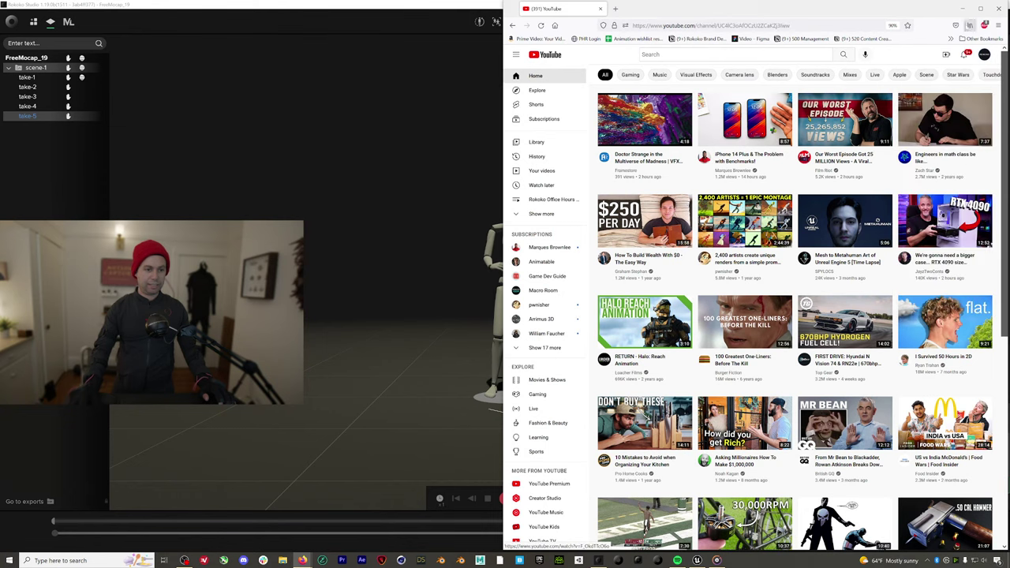
{"action": "left_click", "coordinate": [979, 8]}
{"action": "left_click", "coordinate": [410, 258]}
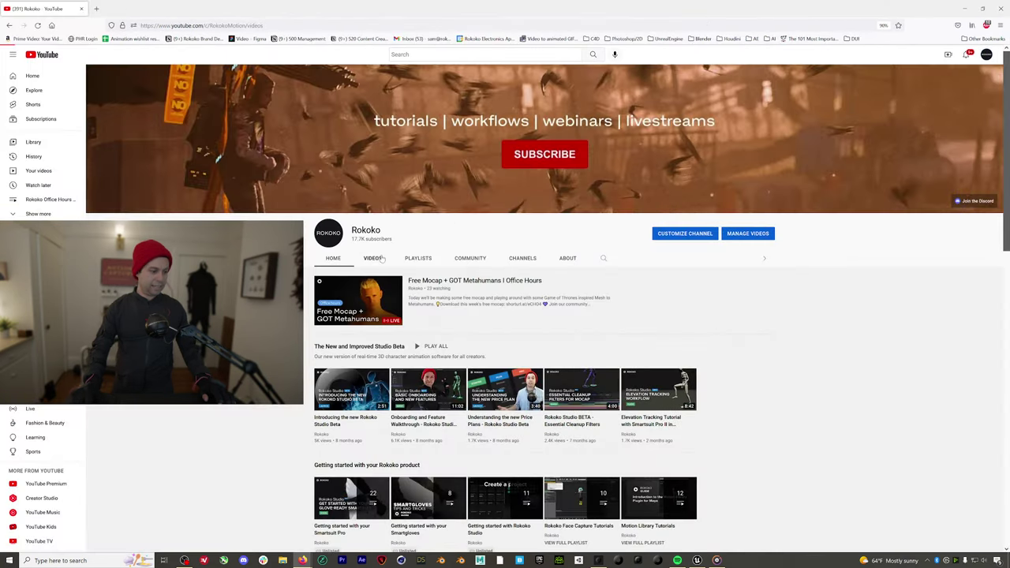
Find and open the channel's video "Free Mocap with Stunts and Explosions | Office Hours"
{"action": "scroll", "coordinate": [512, 268], "scroll_direction": "down", "scroll_amount": 5}
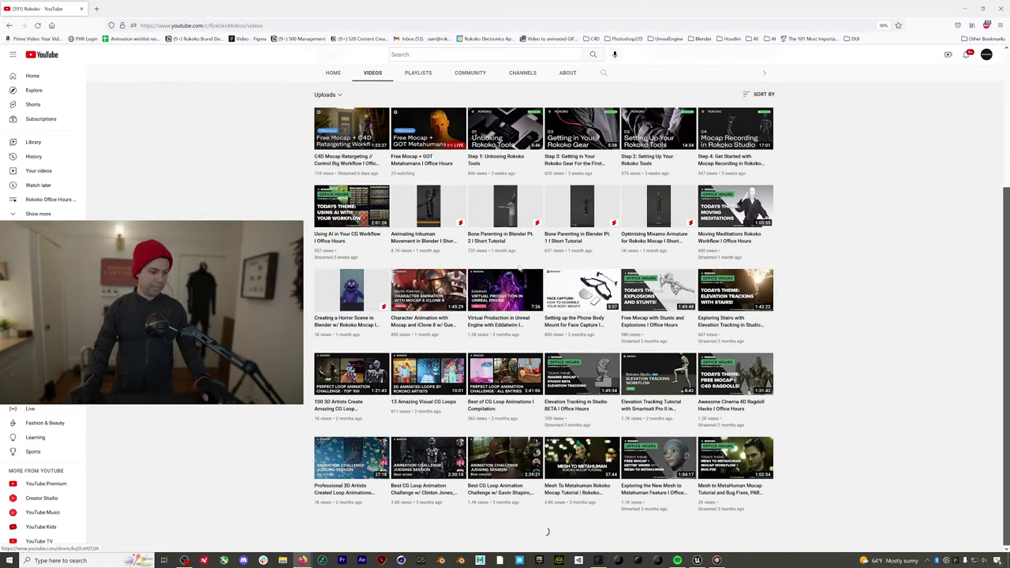
{"action": "scroll", "coordinate": [519, 270], "scroll_direction": "up", "scroll_amount": 1}
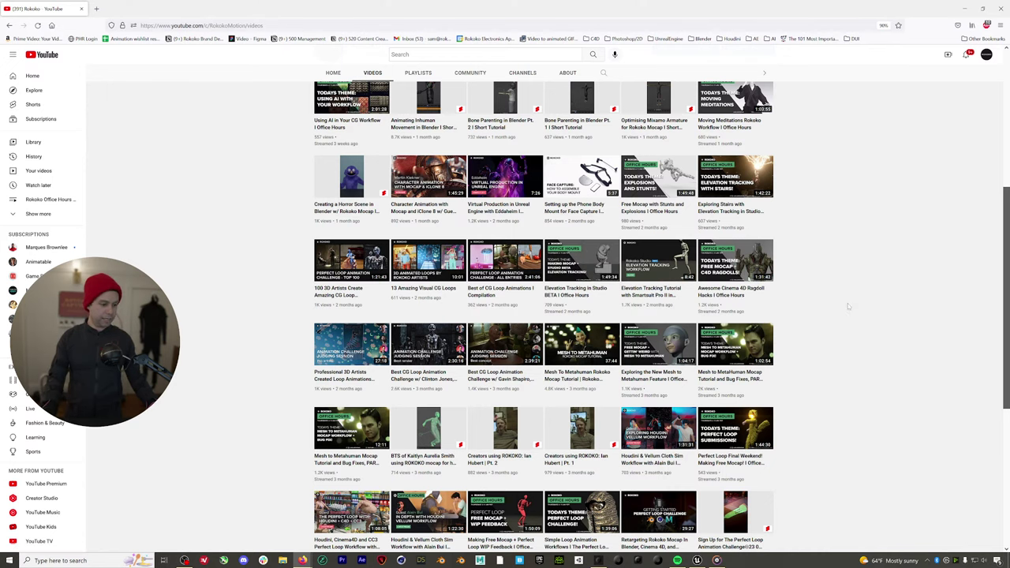
{"action": "scroll", "coordinate": [848, 304], "scroll_direction": "down", "scroll_amount": 2}
{"action": "scroll", "coordinate": [847, 307], "scroll_direction": "up", "scroll_amount": 3}
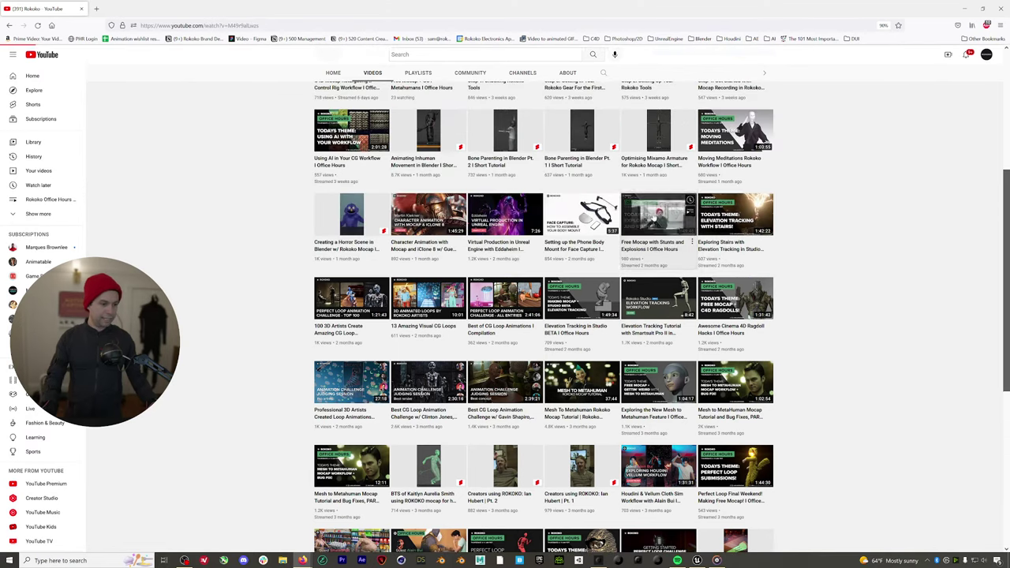
{"action": "left_click", "coordinate": [661, 236]}
{"action": "left_click", "coordinate": [625, 323]}
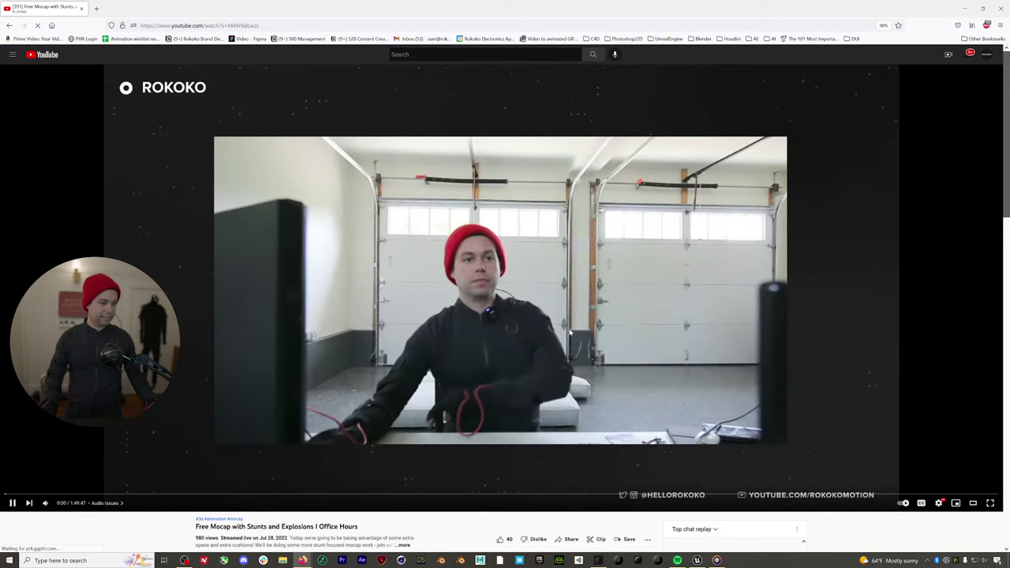
Skip forward through the video's recorded takes to the take-24 fall onto the cushions at about 59:52
{"action": "left_click", "coordinate": [146, 496]}
{"action": "left_click", "coordinate": [182, 496]}
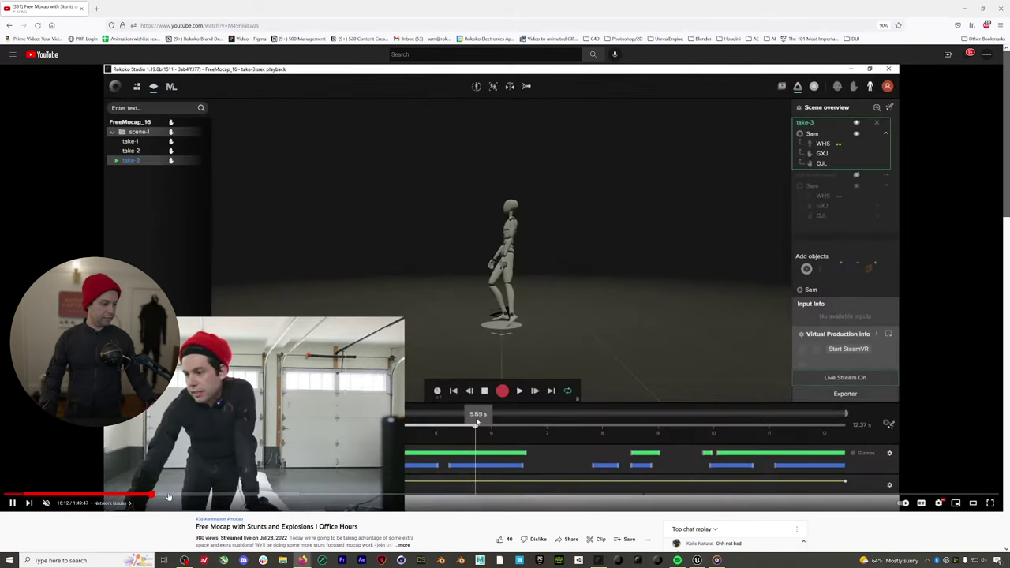
{"action": "left_click", "coordinate": [234, 496]}
{"action": "left_click", "coordinate": [272, 495]}
{"action": "left_click", "coordinate": [350, 496]}
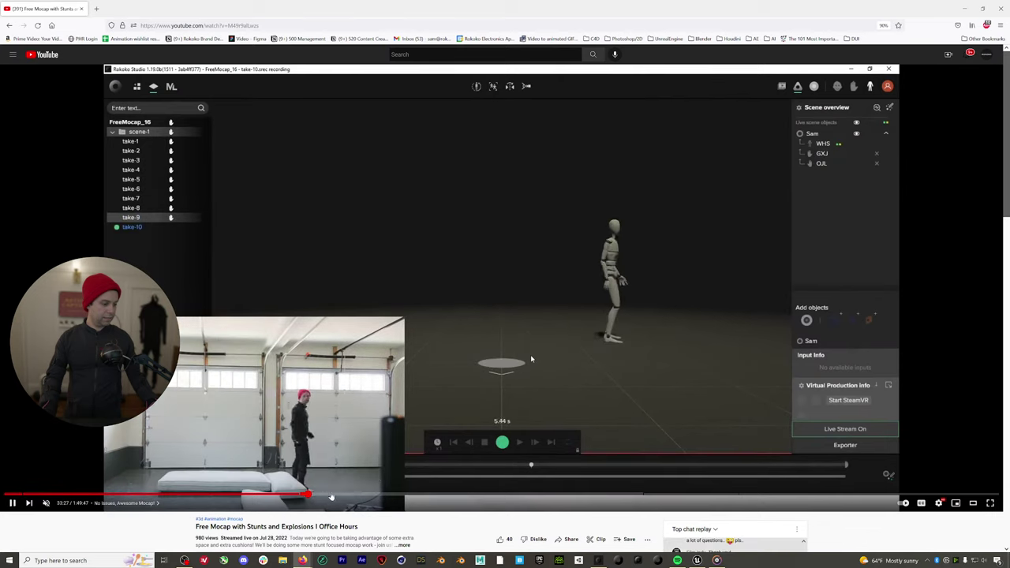
{"action": "left_click", "coordinate": [377, 496]}
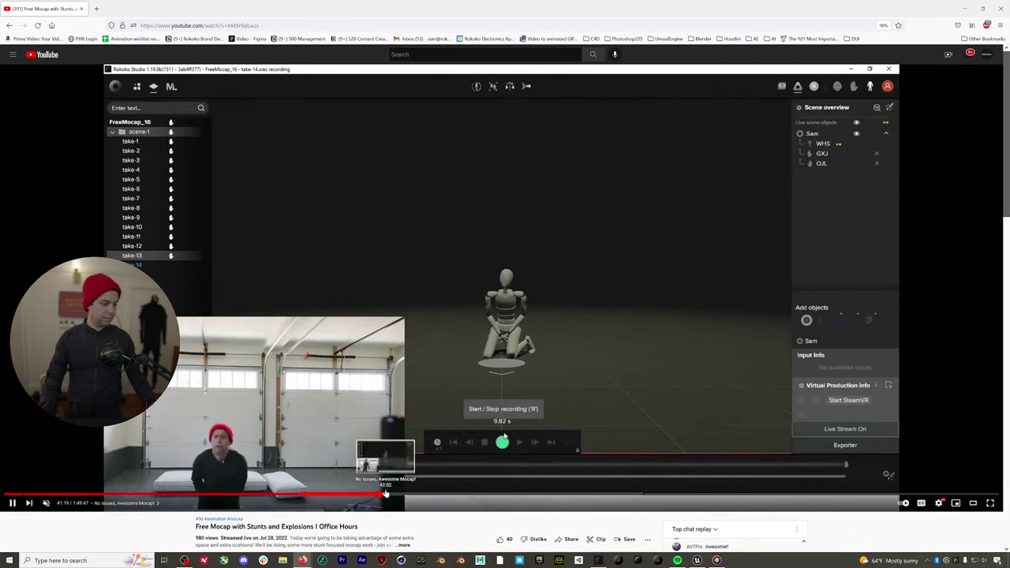
{"action": "left_click", "coordinate": [411, 496]}
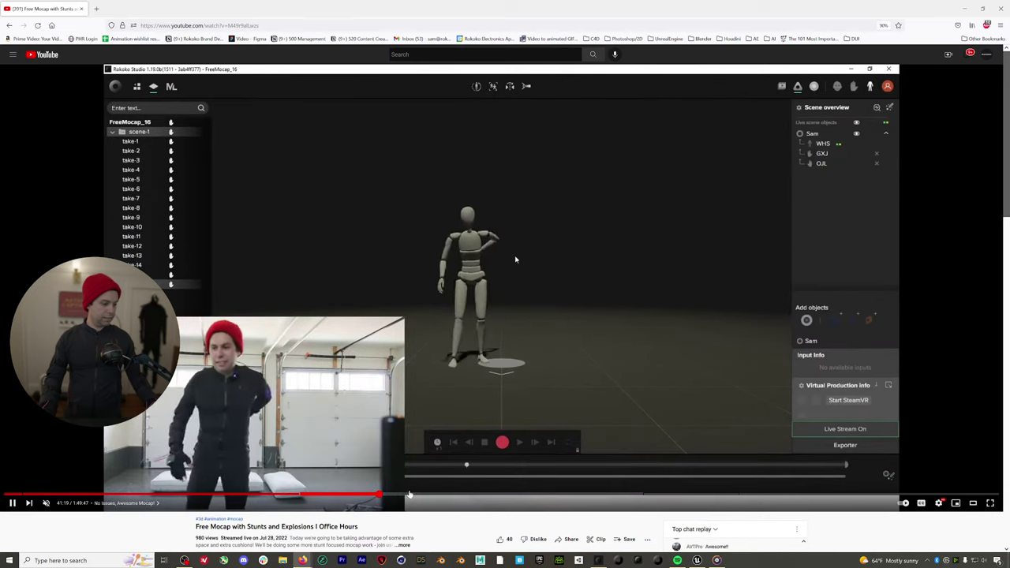
{"action": "left_click", "coordinate": [454, 496]}
{"action": "left_click", "coordinate": [484, 496]}
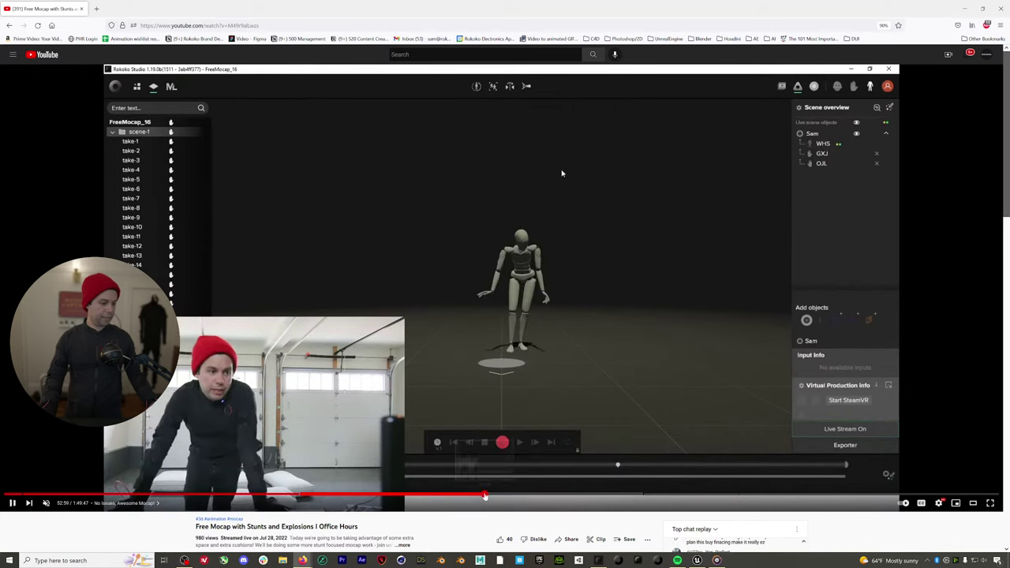
{"action": "left_click", "coordinate": [510, 496]}
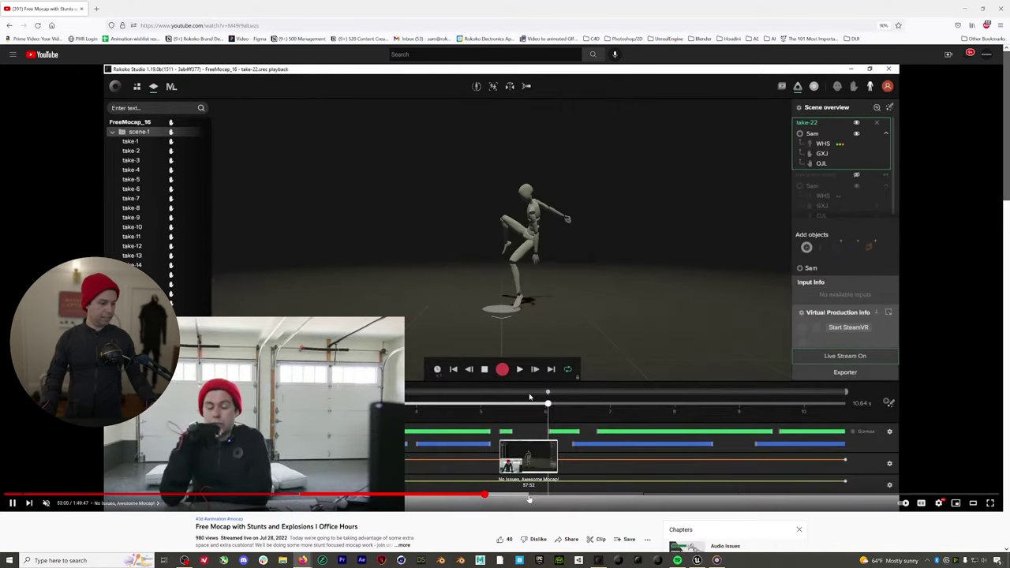
{"action": "left_click", "coordinate": [513, 496]}
{"action": "left_click", "coordinate": [523, 496]}
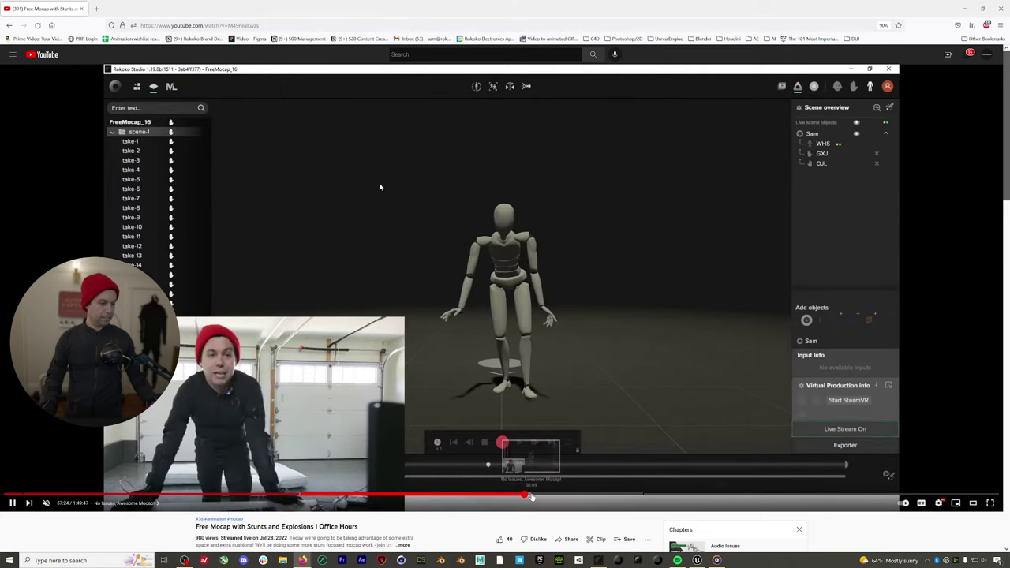
{"action": "left_click", "coordinate": [535, 495]}
{"action": "left_click", "coordinate": [547, 495]}
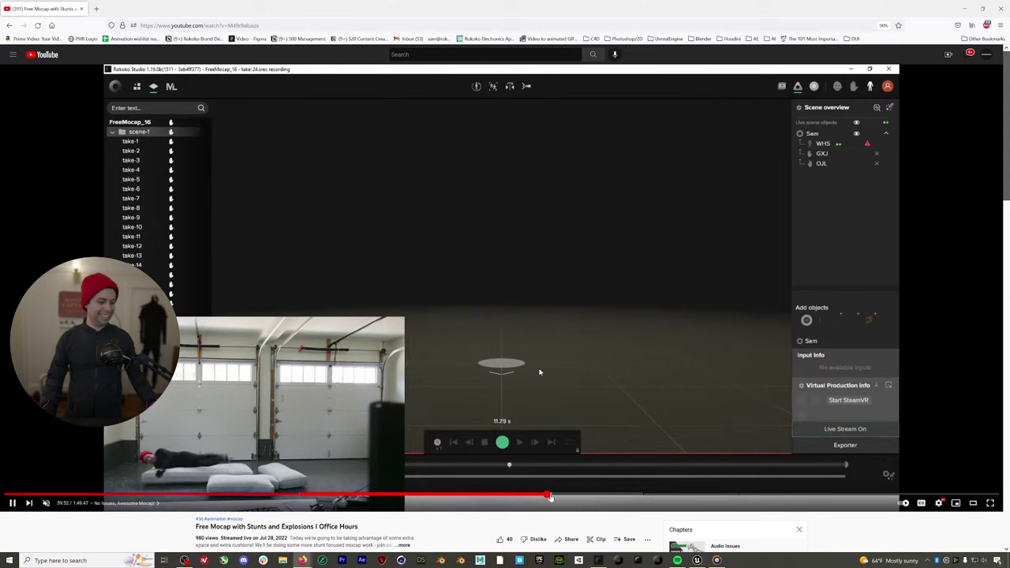
Rewind the video a few seconds to replay the take-24 fall
{"action": "key", "text": "Left"}
{"action": "key", "text": "Left"}
{"action": "key", "text": "Left"}
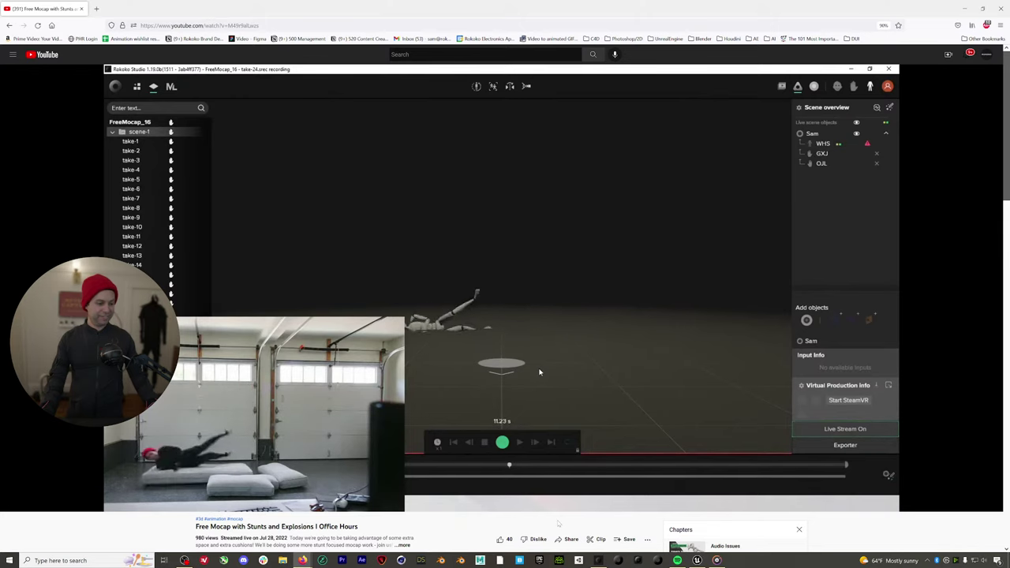
Skip back through the YouTube video to review the take-22 kick playback at about 52 minutes
{"action": "left_click", "coordinate": [506, 493]}
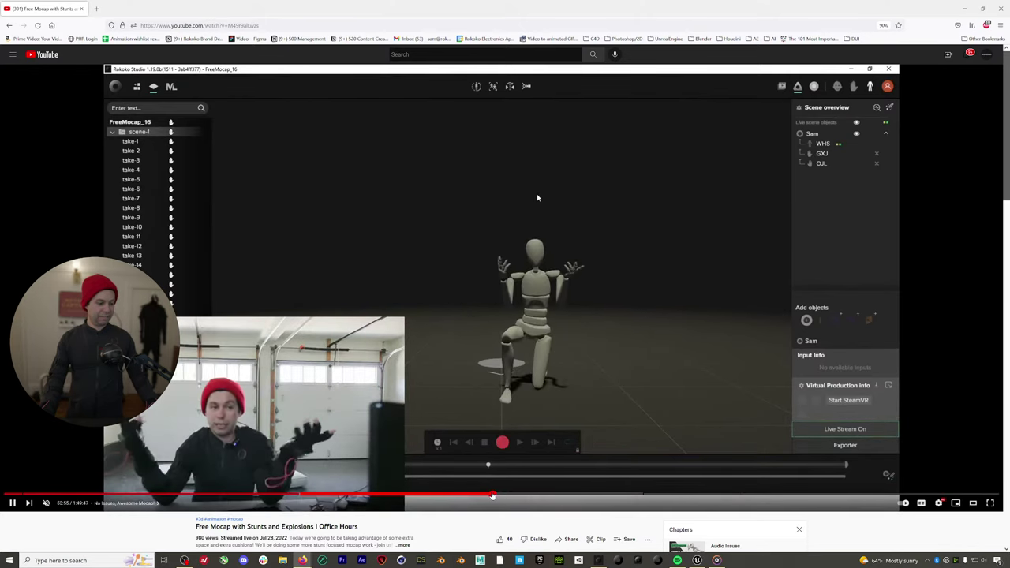
{"action": "left_click", "coordinate": [488, 495]}
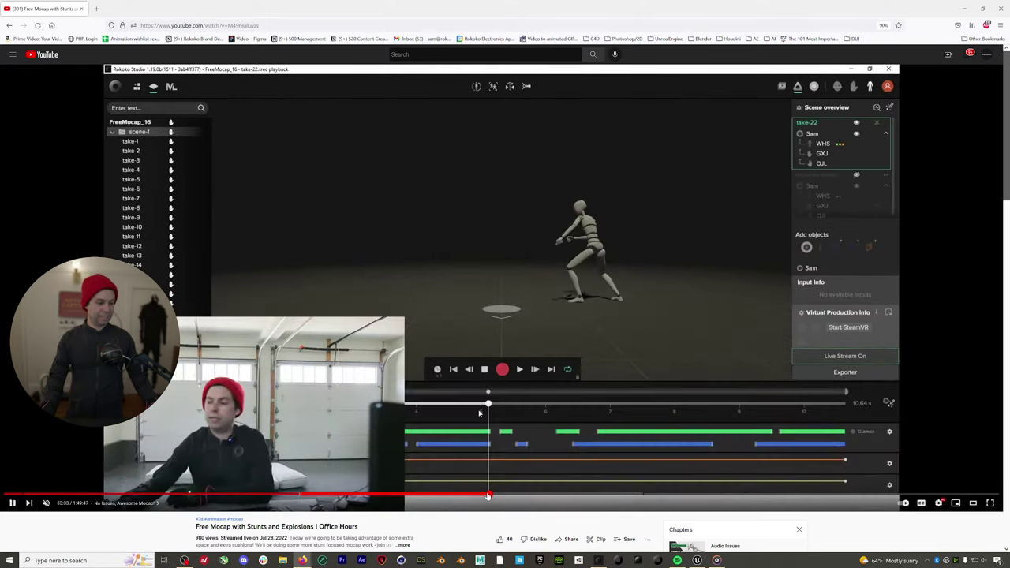
{"action": "left_click", "coordinate": [482, 495]}
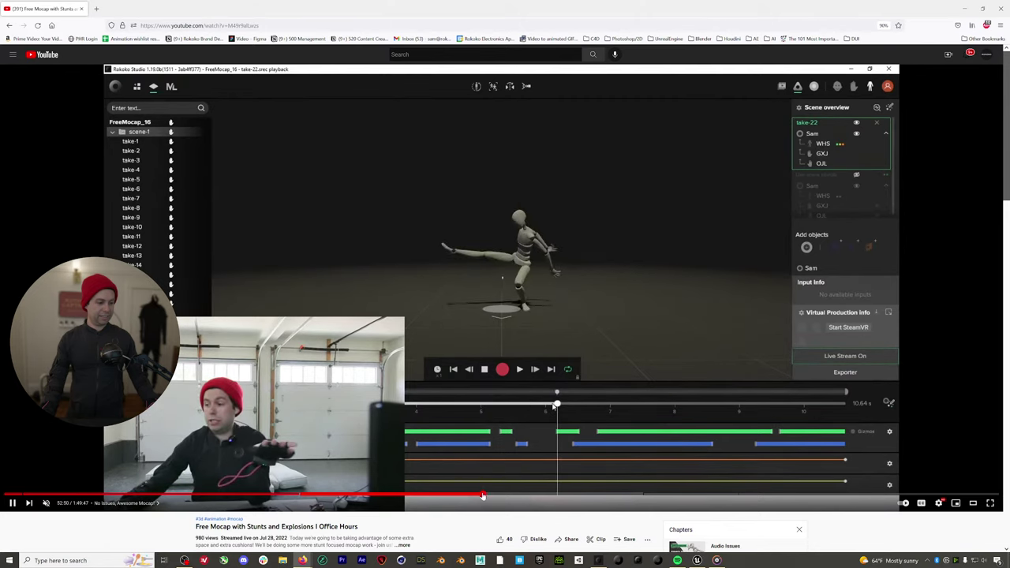
{"action": "left_click", "coordinate": [478, 496]}
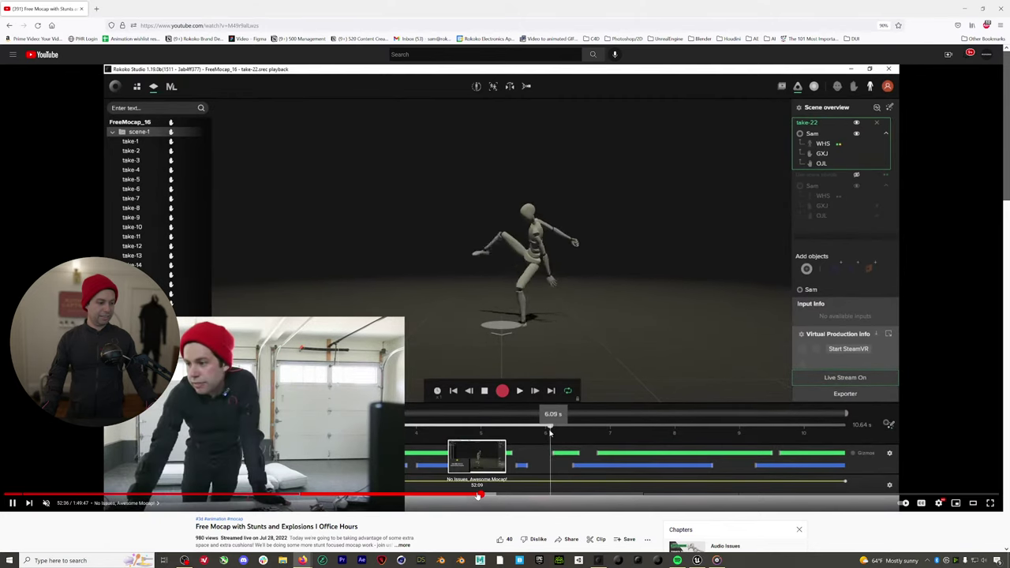
{"action": "left_click", "coordinate": [474, 496]}
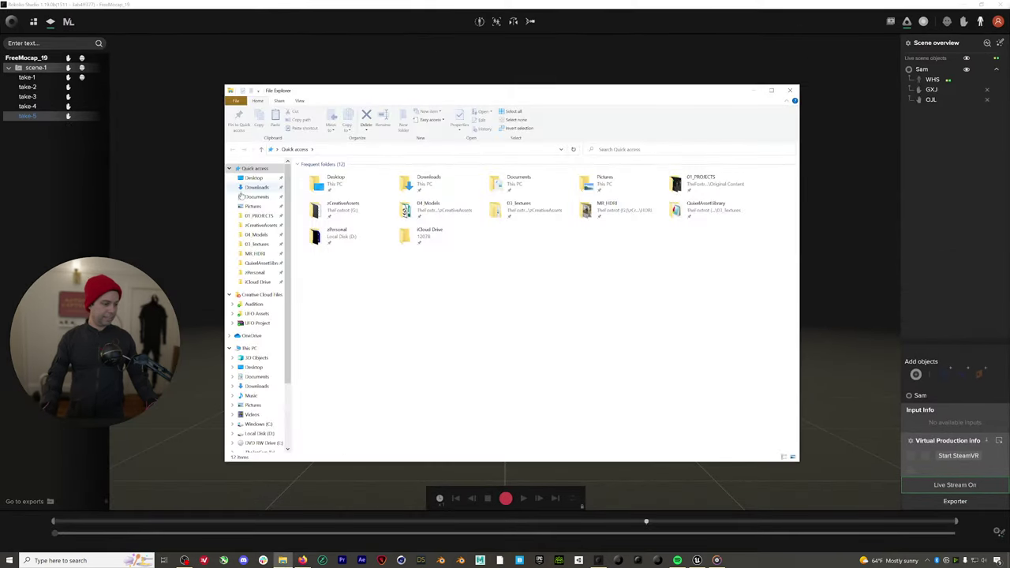
Switch to File Explorer and open the 06_Exports folder of the 220728_OfficeHours_Explosions project in 01_PROJECTS
{"action": "left_click", "coordinate": [259, 216]}
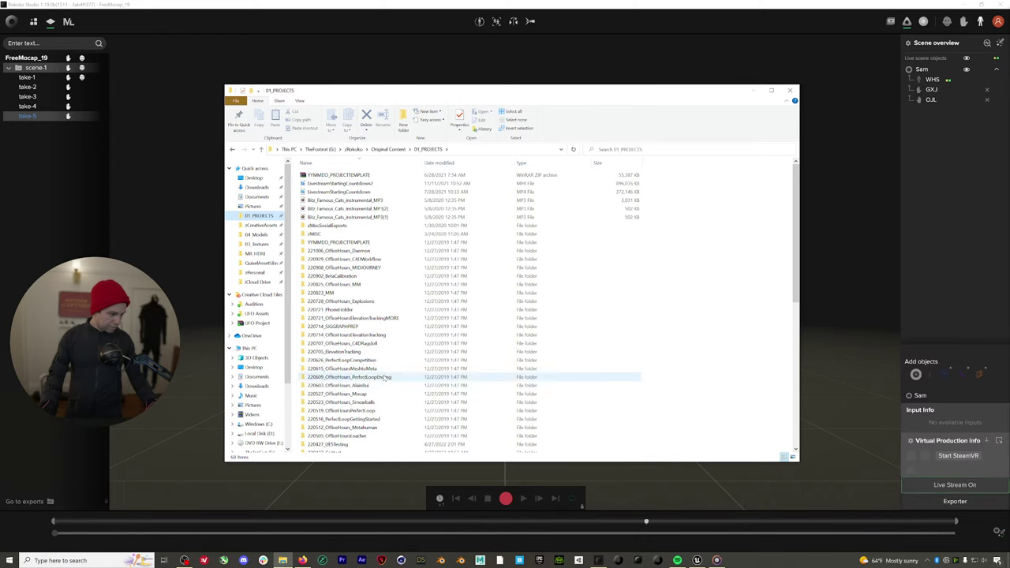
{"action": "scroll", "coordinate": [386, 409], "scroll_direction": "down", "scroll_amount": 1}
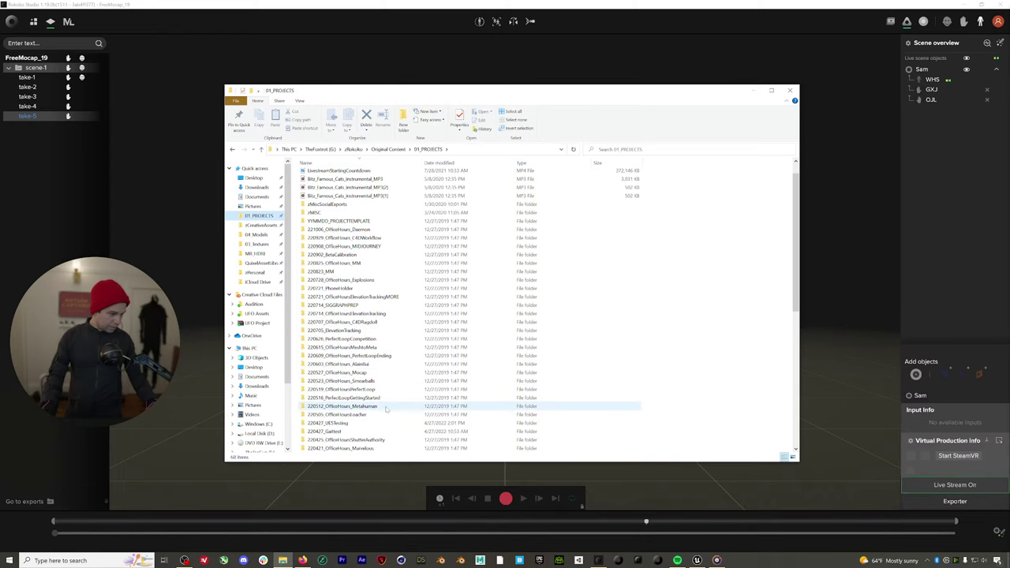
{"action": "scroll", "coordinate": [387, 409], "scroll_direction": "up", "scroll_amount": 1}
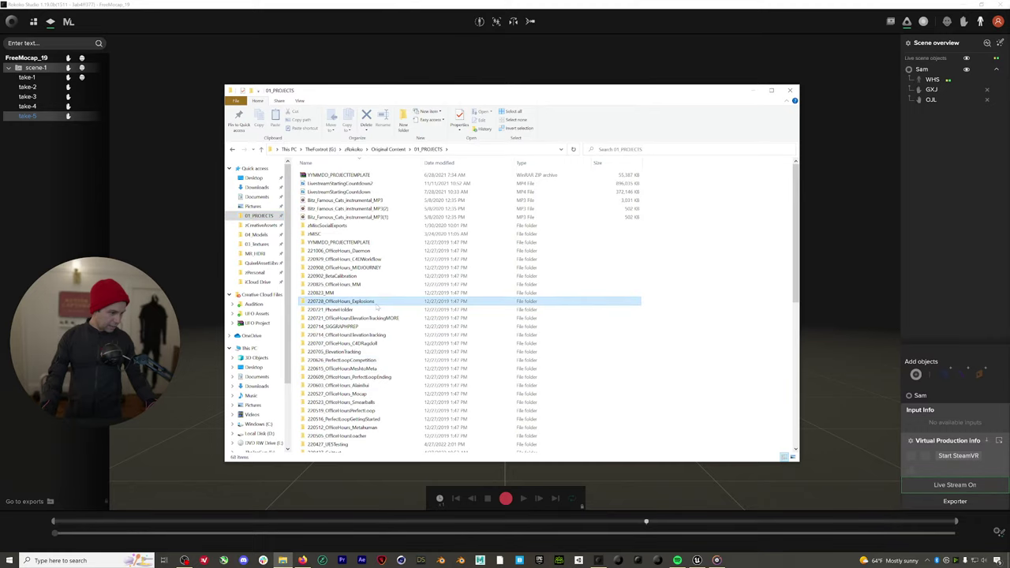
{"action": "double_click", "coordinate": [377, 303]}
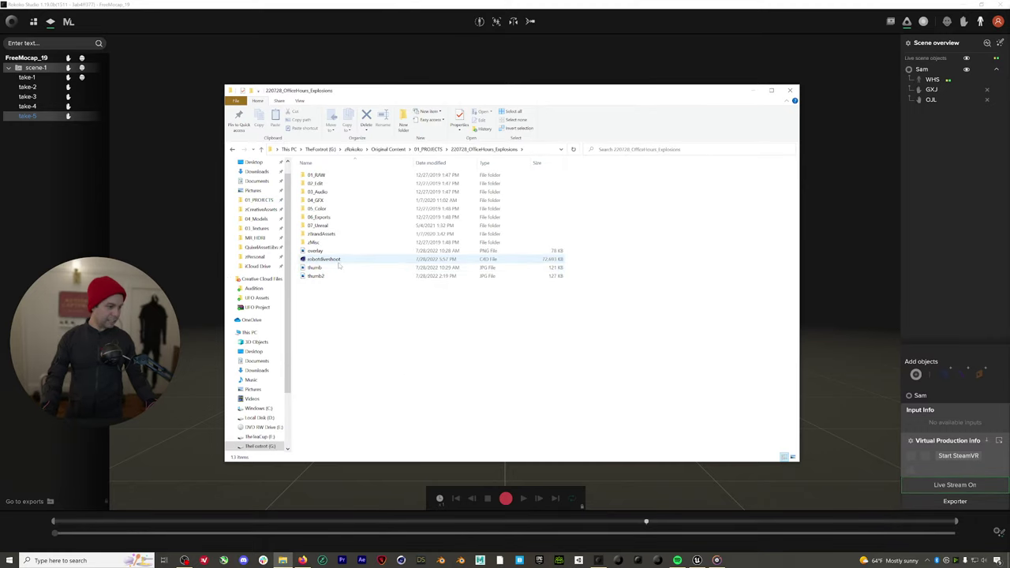
{"action": "double_click", "coordinate": [342, 217]}
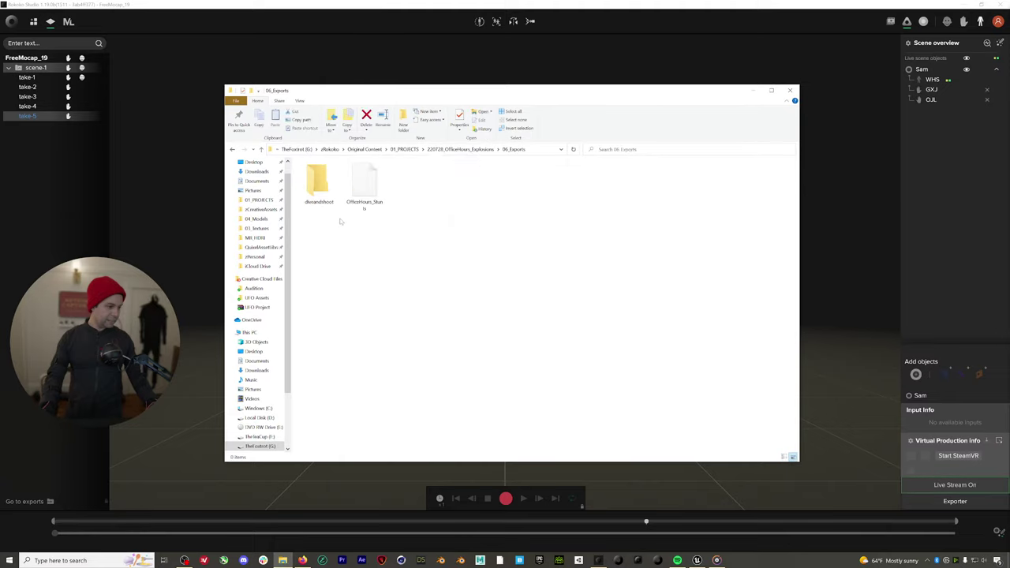
Play the exported OfficeHours_Stunts video, then close the player and the folder window
{"action": "left_click", "coordinate": [359, 181]}
{"action": "double_click", "coordinate": [360, 181]}
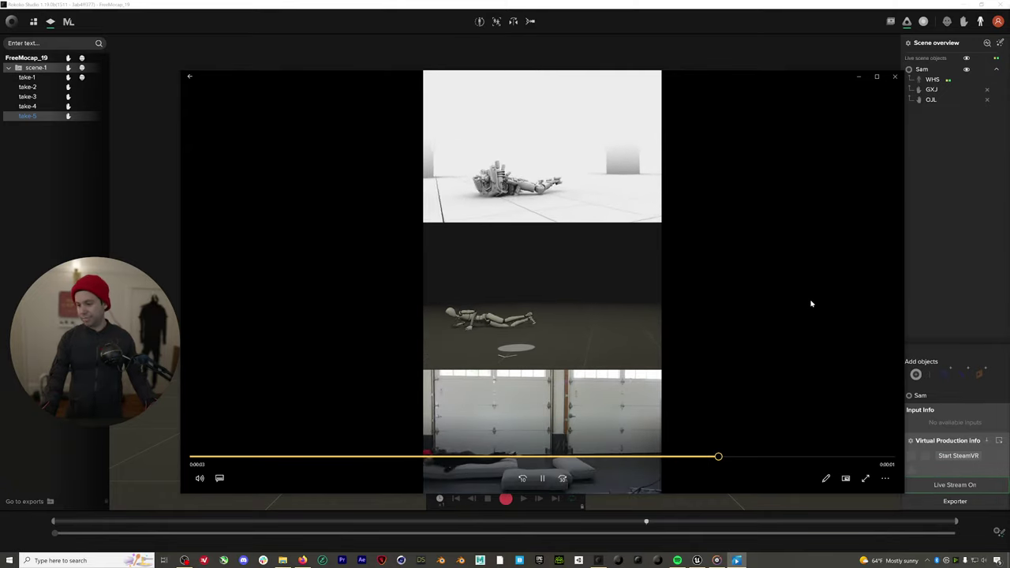
{"action": "left_click", "coordinate": [895, 77]}
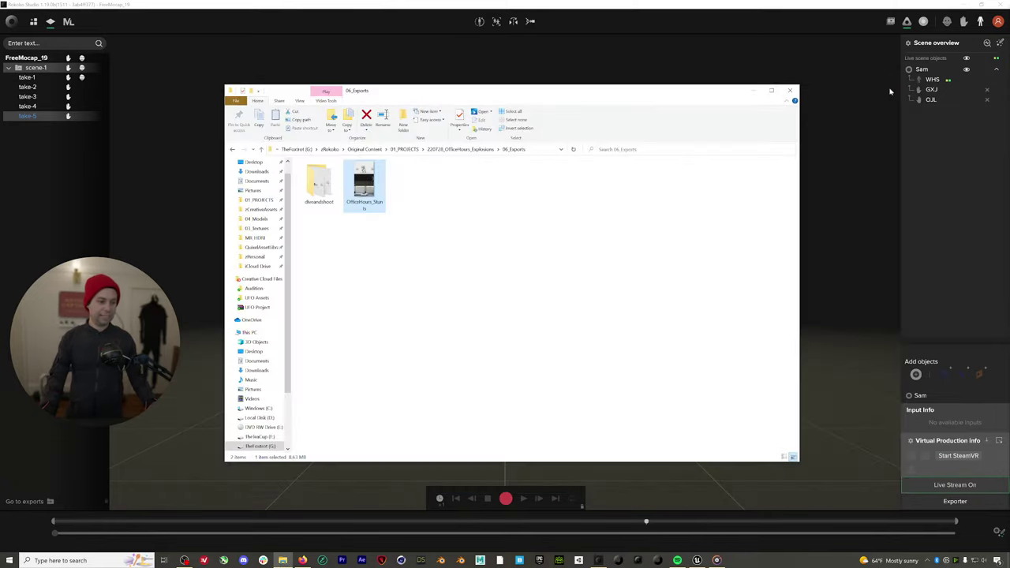
{"action": "left_click", "coordinate": [793, 91]}
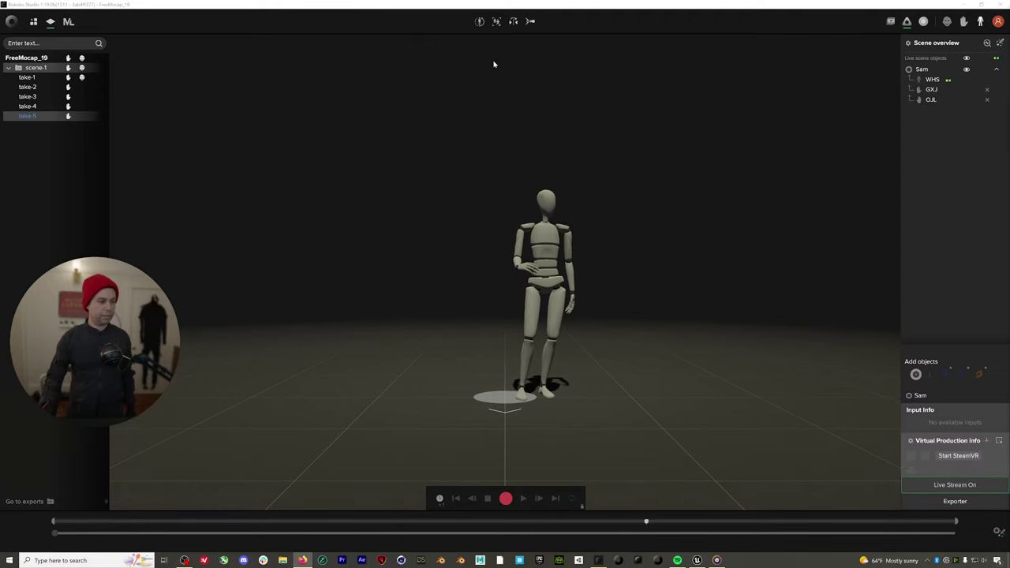
Perform the calibration pose on all live inputs and record a new take of about 13 s
{"action": "left_click", "coordinate": [479, 22]}
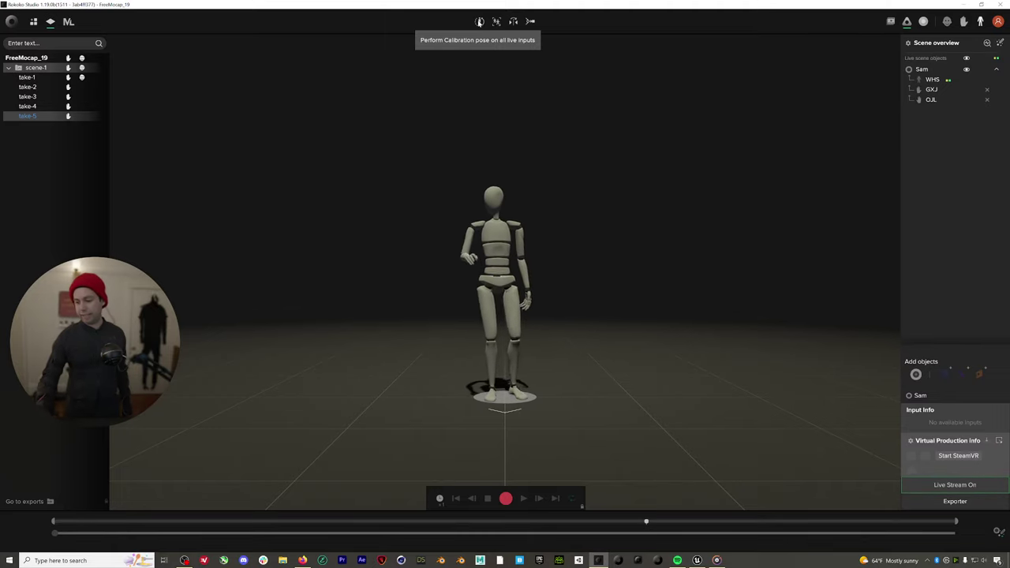
{"action": "left_click", "coordinate": [505, 498]}
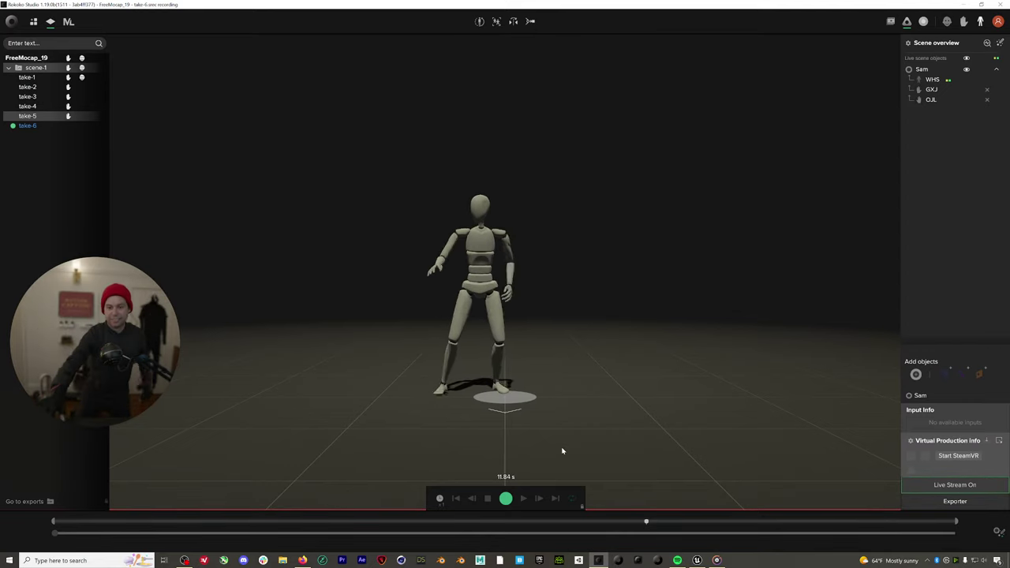
{"action": "left_click", "coordinate": [506, 497]}
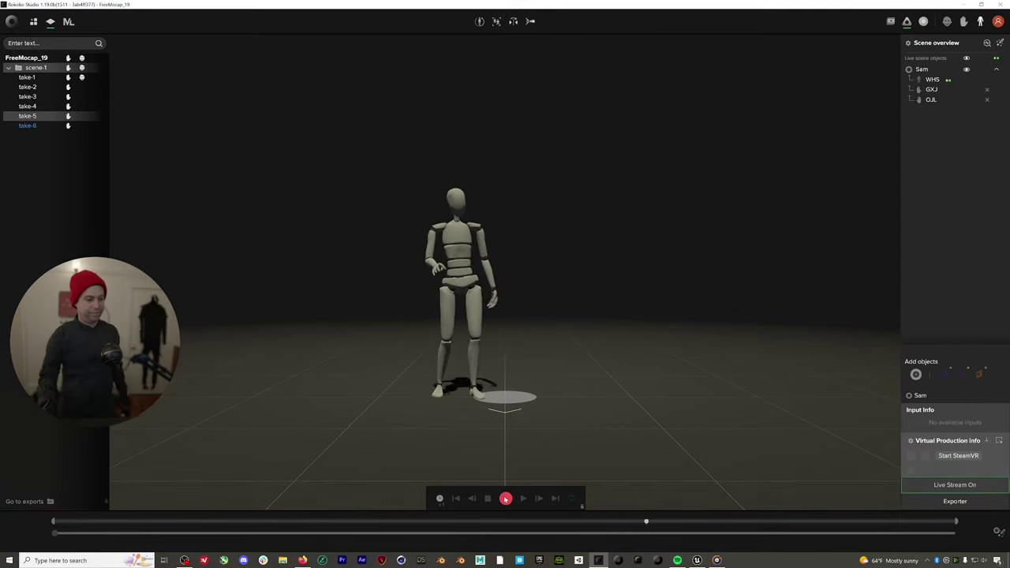
Play back take-6, hold it at 10.23 s to examine the raised-arms pose, and return to the live view
{"action": "left_click", "coordinate": [56, 129]}
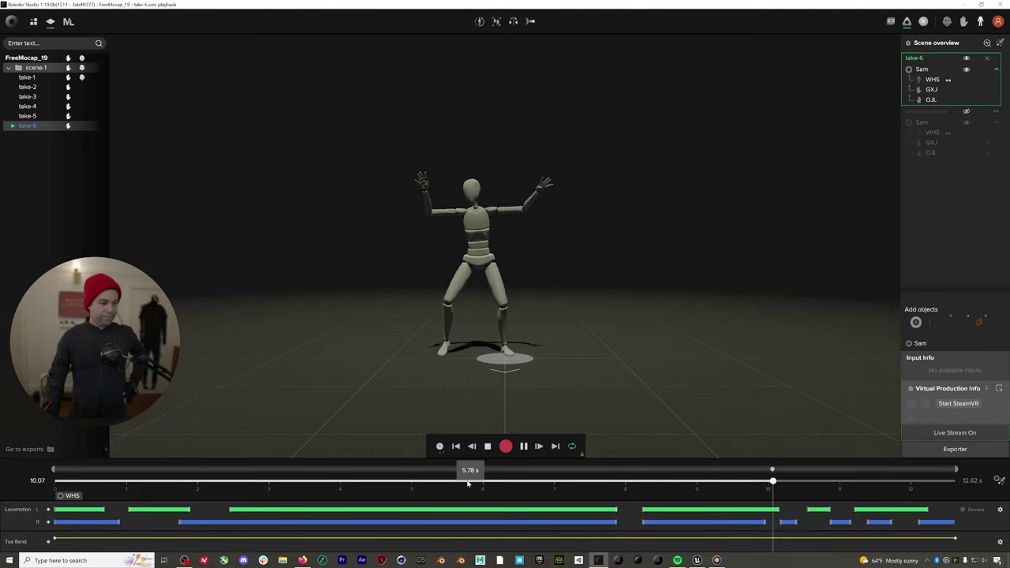
{"action": "left_click", "coordinate": [784, 481]}
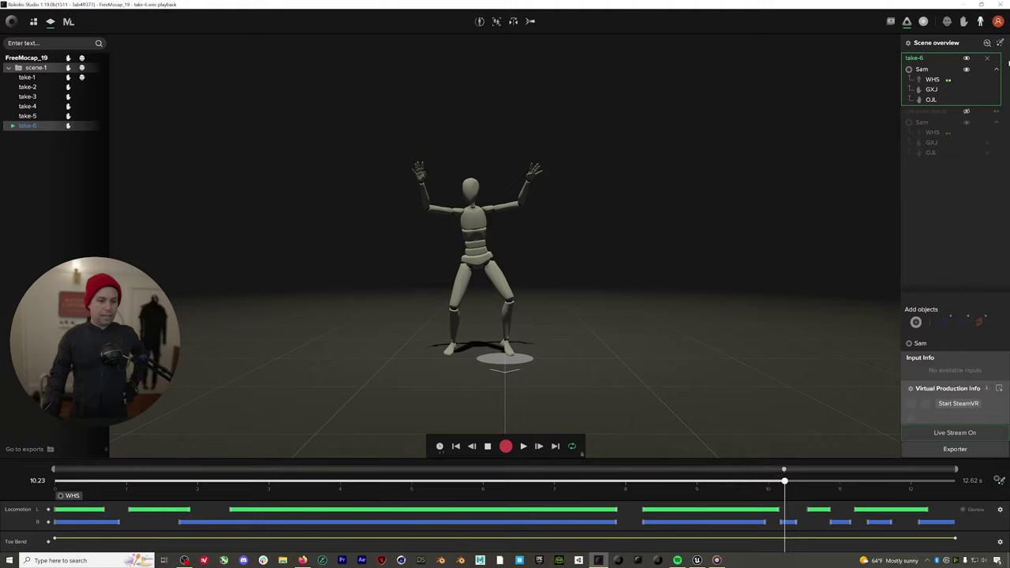
{"action": "left_click", "coordinate": [989, 58]}
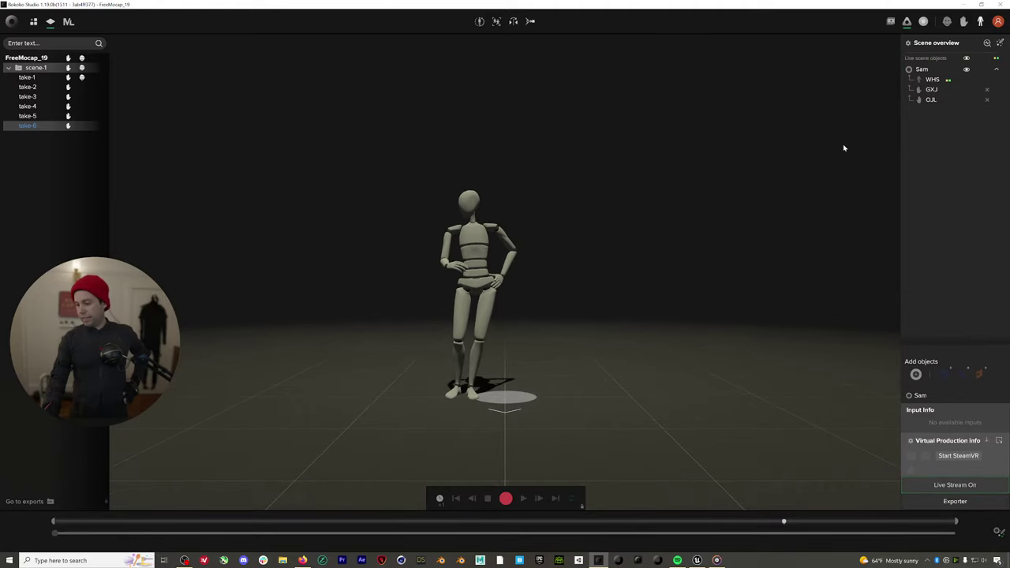
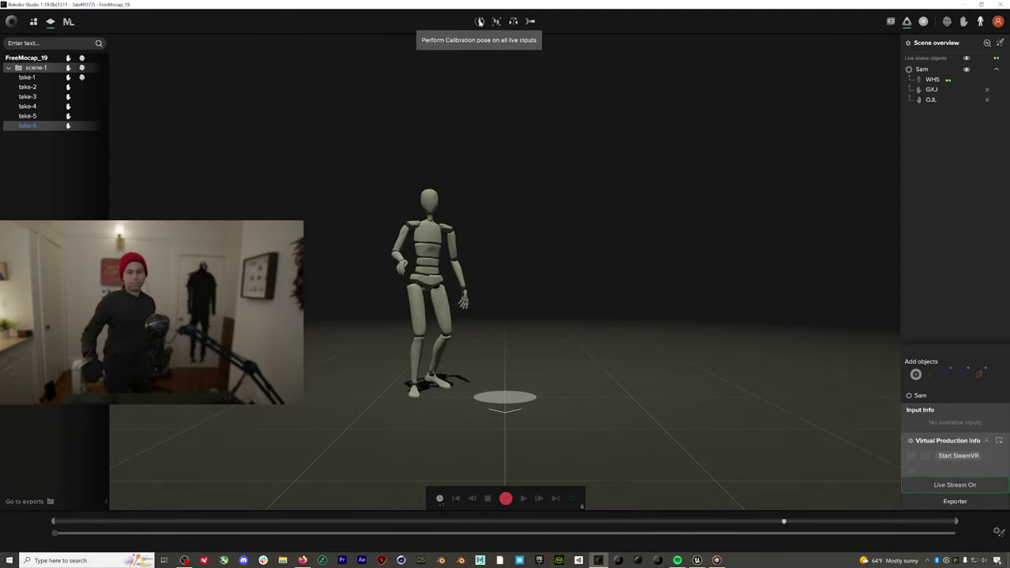
Recalibrate all live inputs with the calibration pose and record a take of about 52 s
{"action": "left_click", "coordinate": [479, 22]}
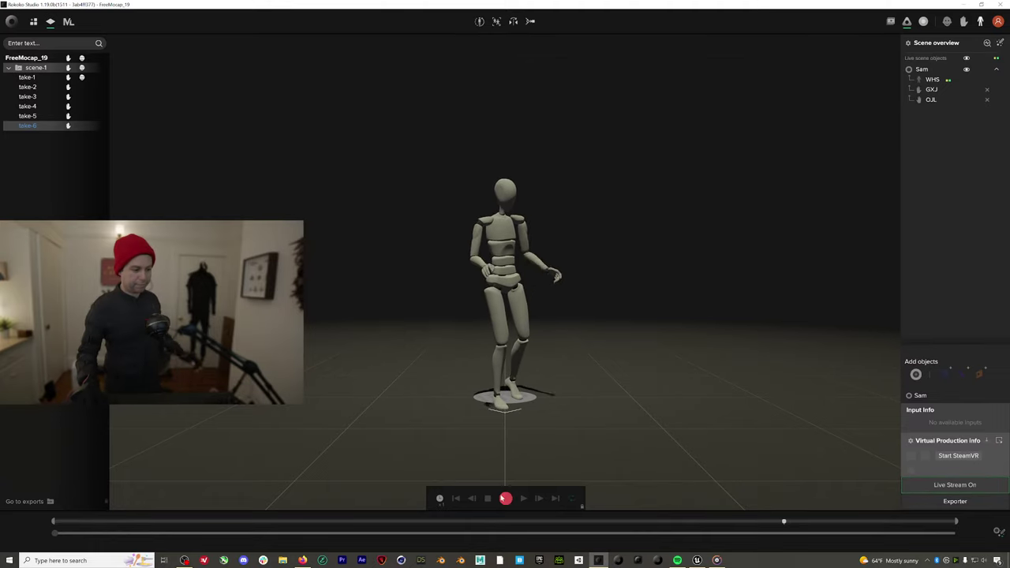
{"action": "left_click", "coordinate": [505, 498]}
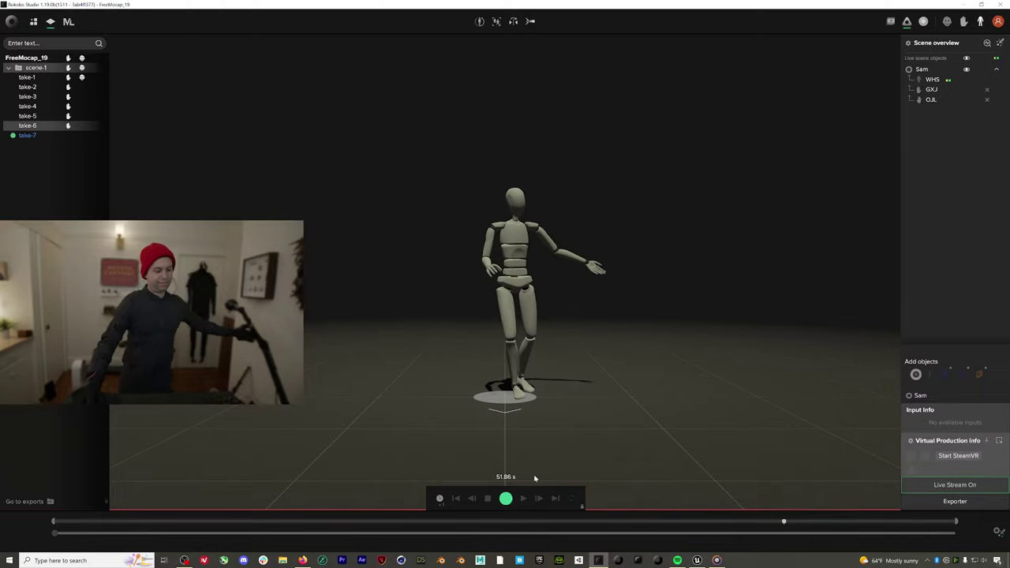
{"action": "left_click", "coordinate": [506, 497]}
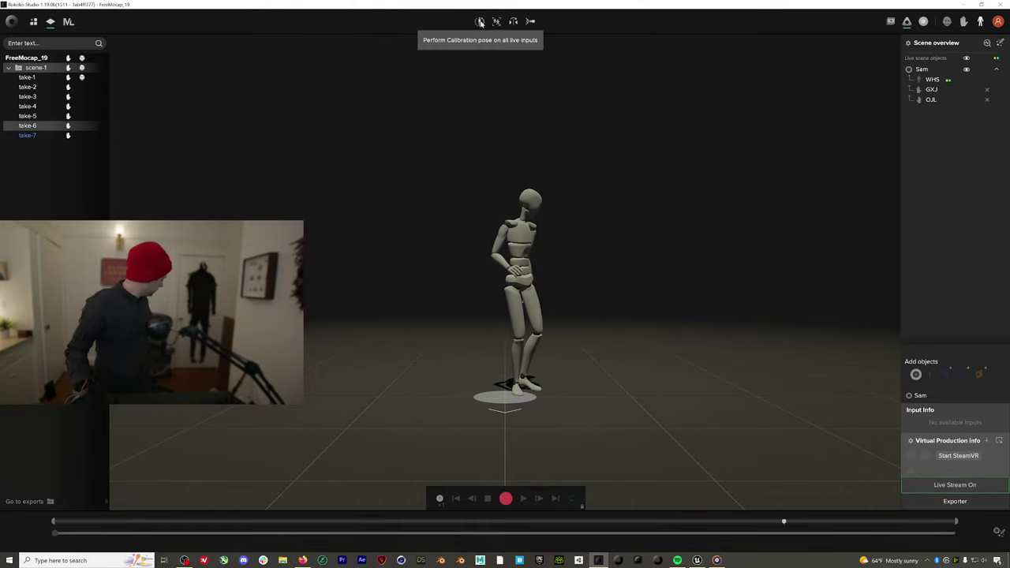
Calibrate the live inputs again and record a take of about 21 s
{"action": "left_click", "coordinate": [480, 21]}
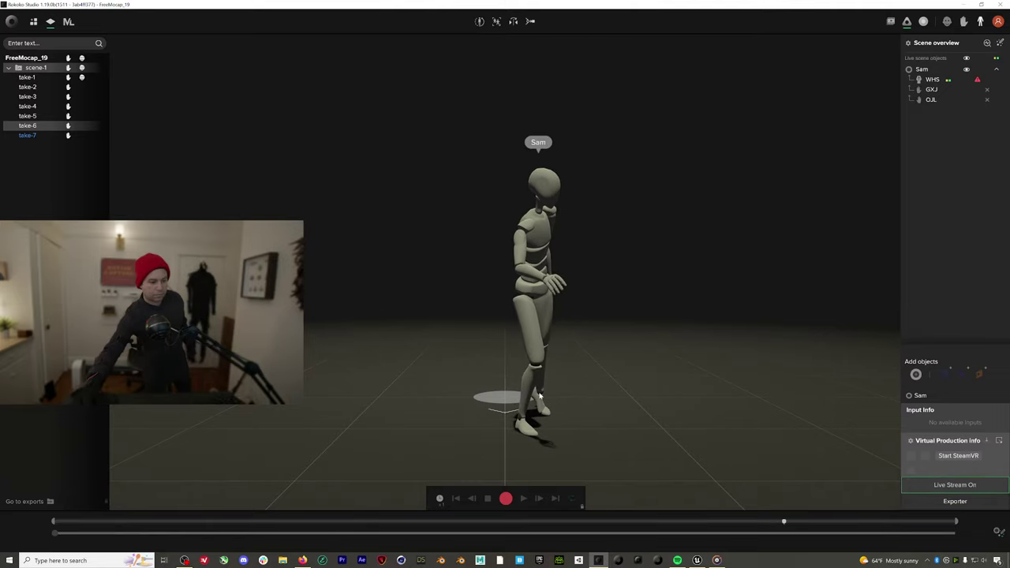
{"action": "key", "text": "r"}
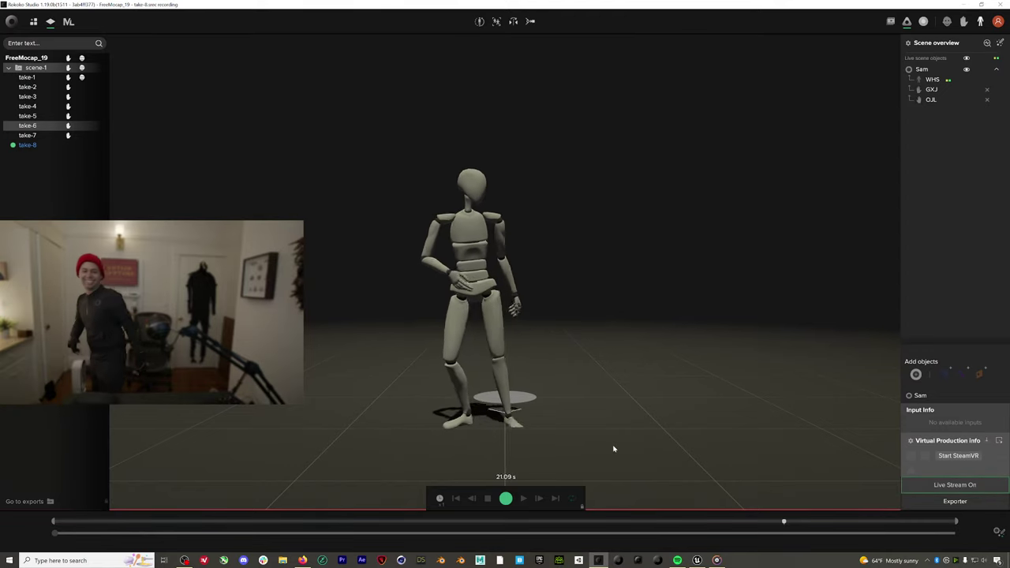
{"action": "left_click", "coordinate": [505, 498]}
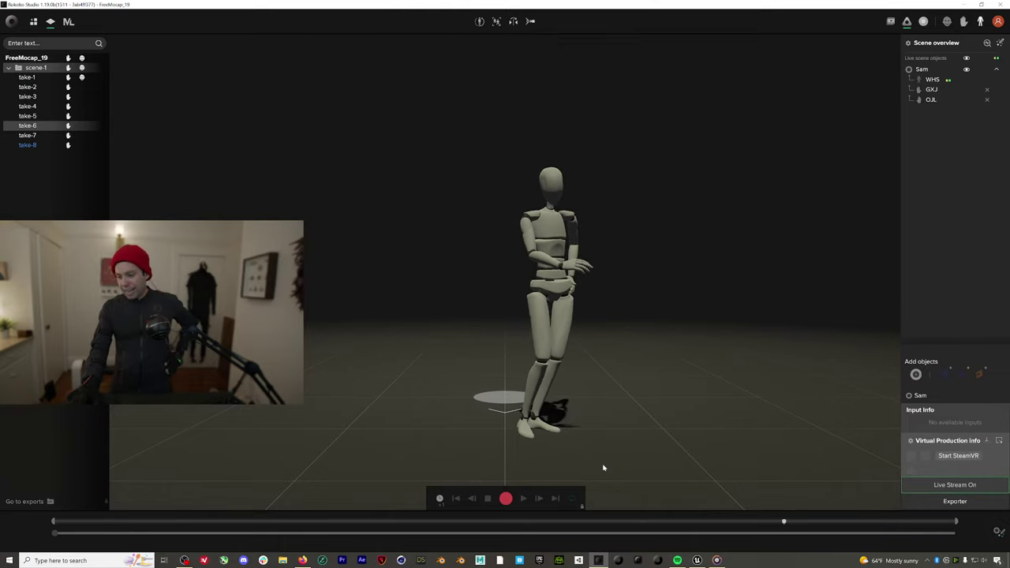
Redo the calibration pose for the live inputs and record a take of about 41 s
{"action": "left_click", "coordinate": [479, 22]}
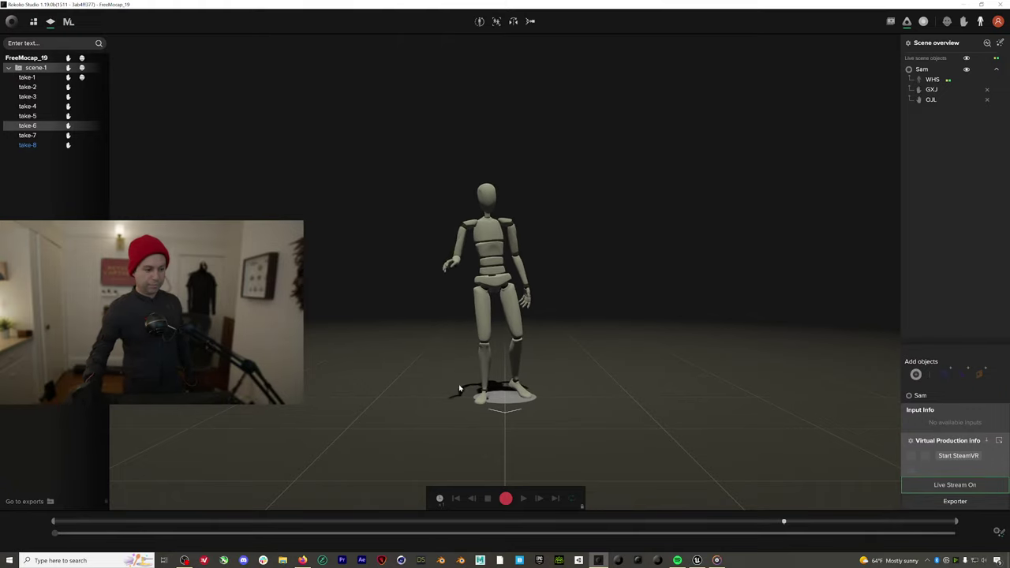
{"action": "left_click", "coordinate": [506, 498]}
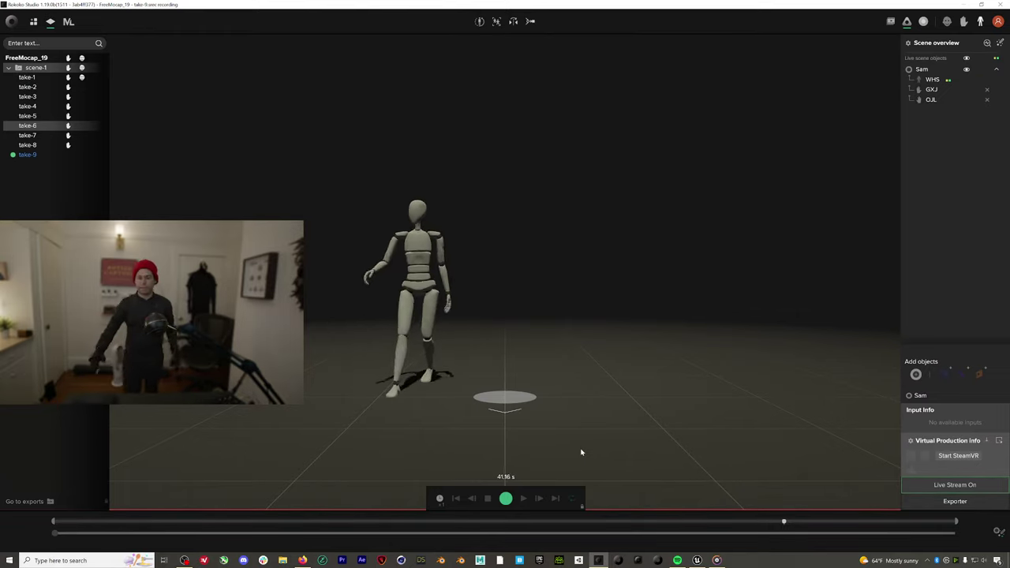
{"action": "key", "text": "r"}
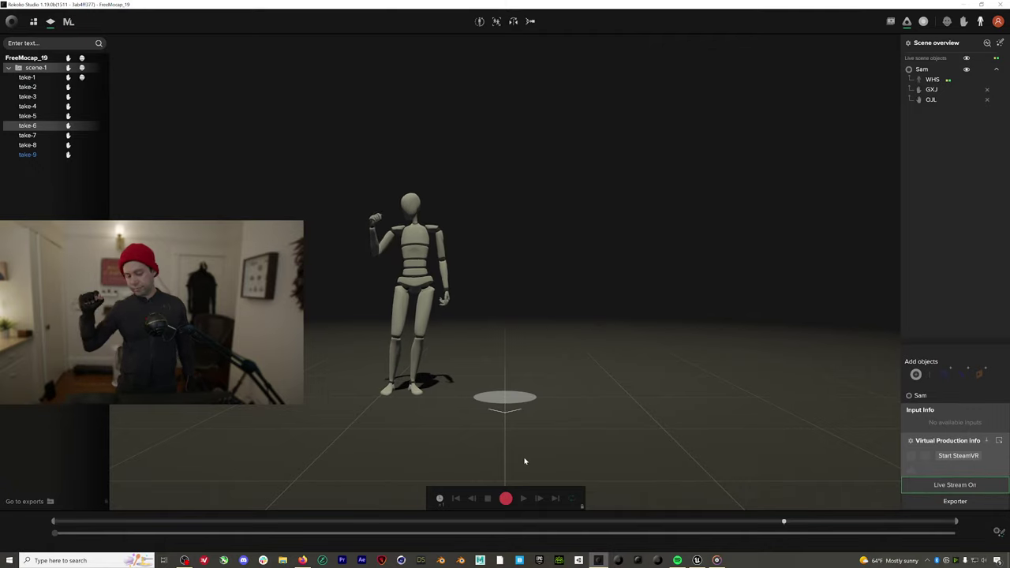
Repeat the calibration pose on all live inputs several times and record a take of about 36 s
{"action": "left_click", "coordinate": [480, 21]}
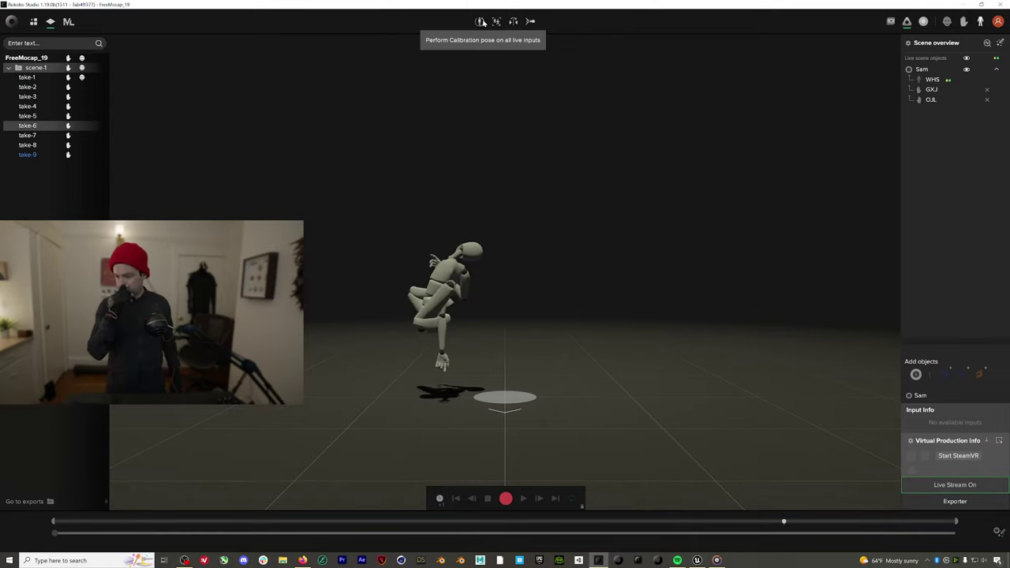
{"action": "left_click", "coordinate": [482, 22]}
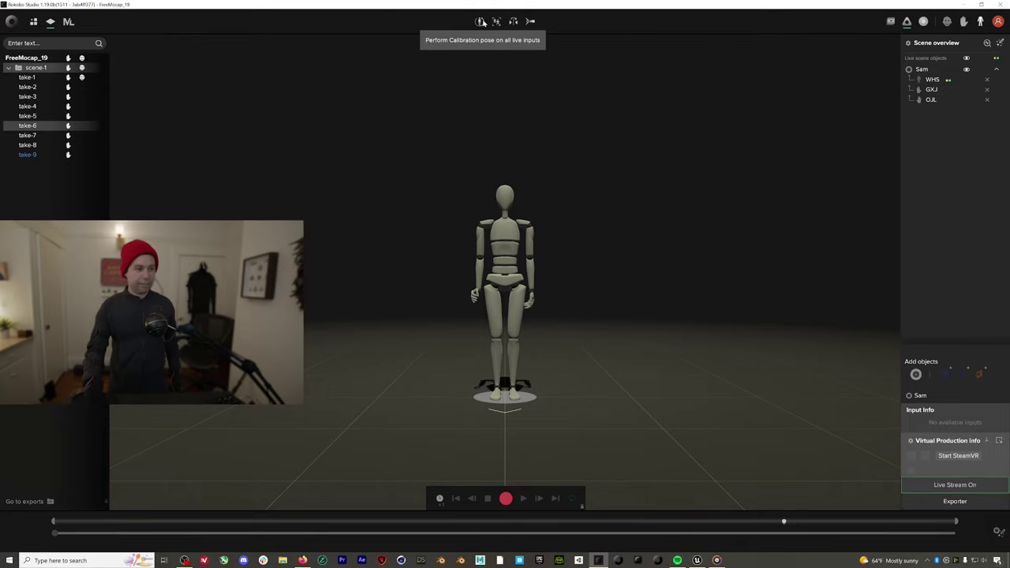
{"action": "left_click", "coordinate": [481, 22]}
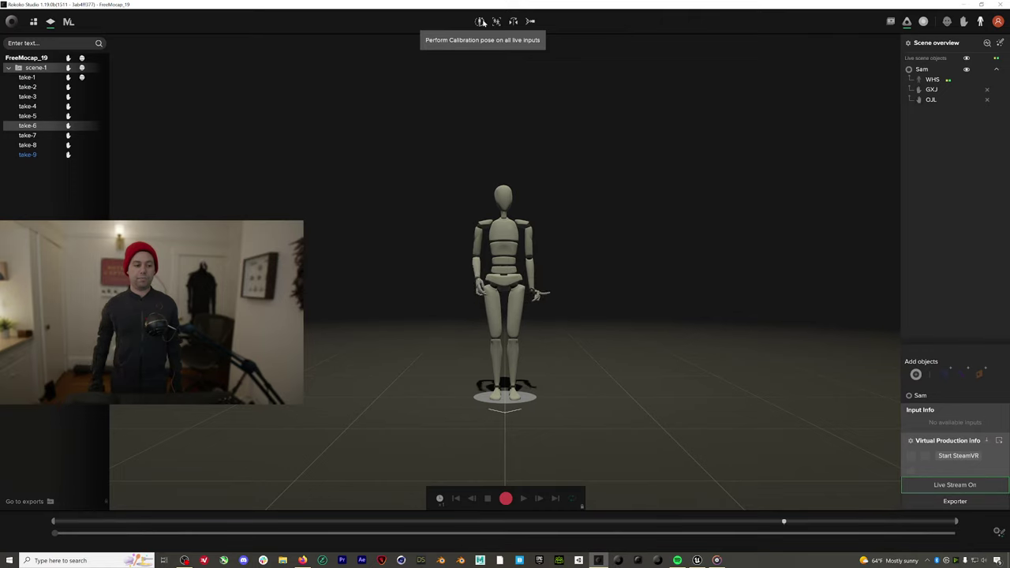
{"action": "left_click", "coordinate": [480, 21]}
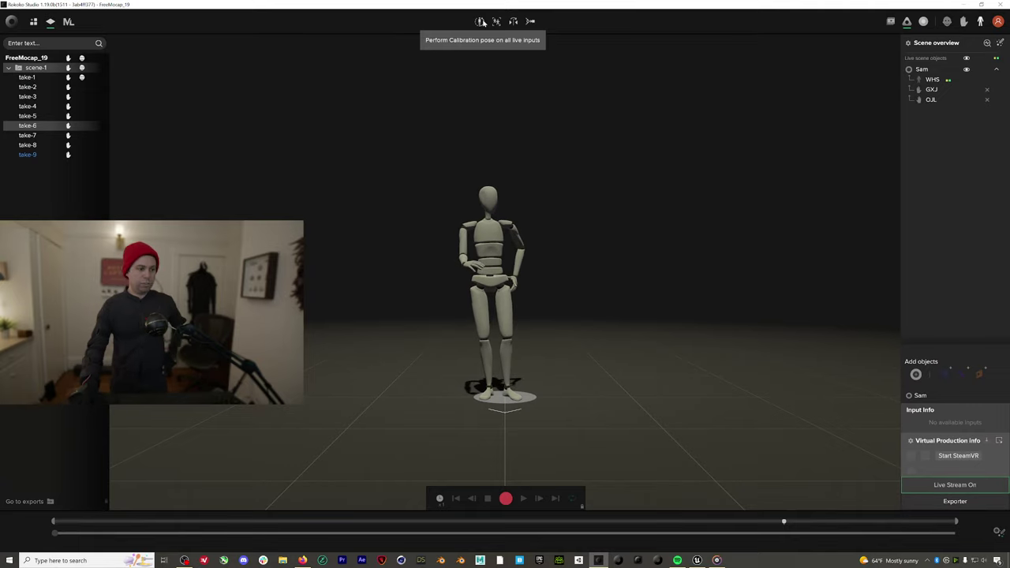
{"action": "left_click", "coordinate": [505, 498]}
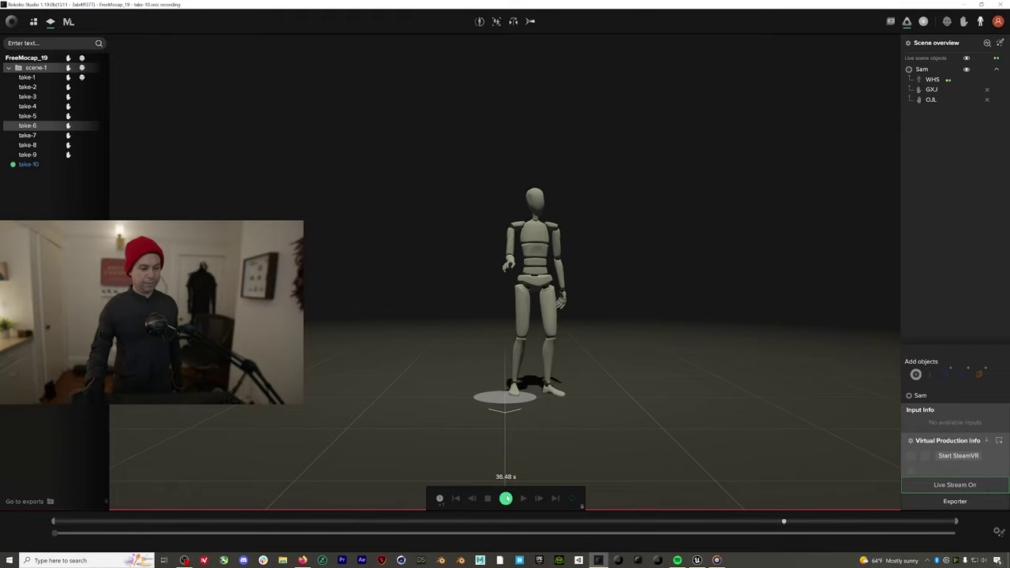
{"action": "left_click", "coordinate": [506, 499]}
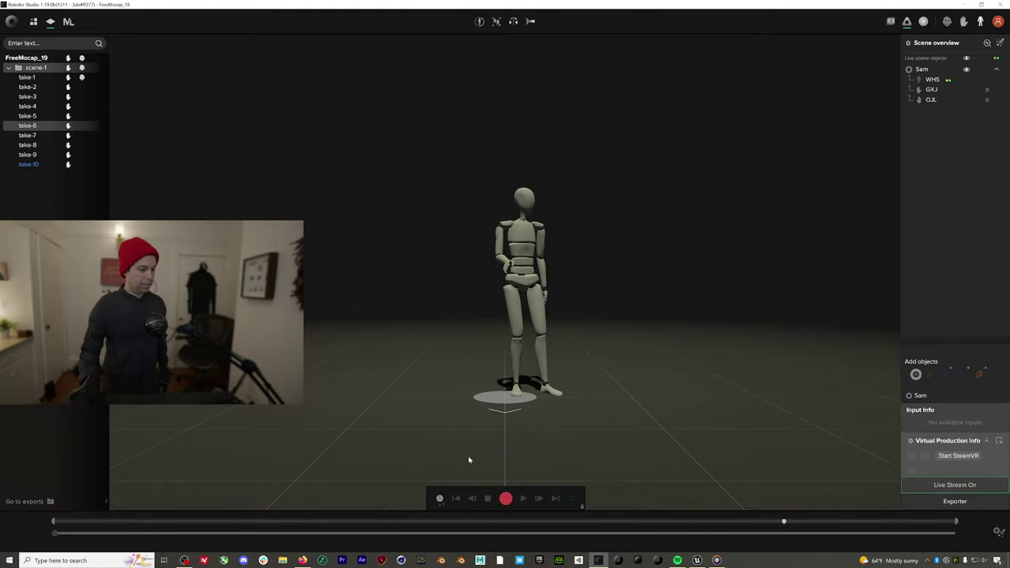
Perform the calibration pose on all live inputs and record a take of about 46 s
{"action": "left_click", "coordinate": [479, 22]}
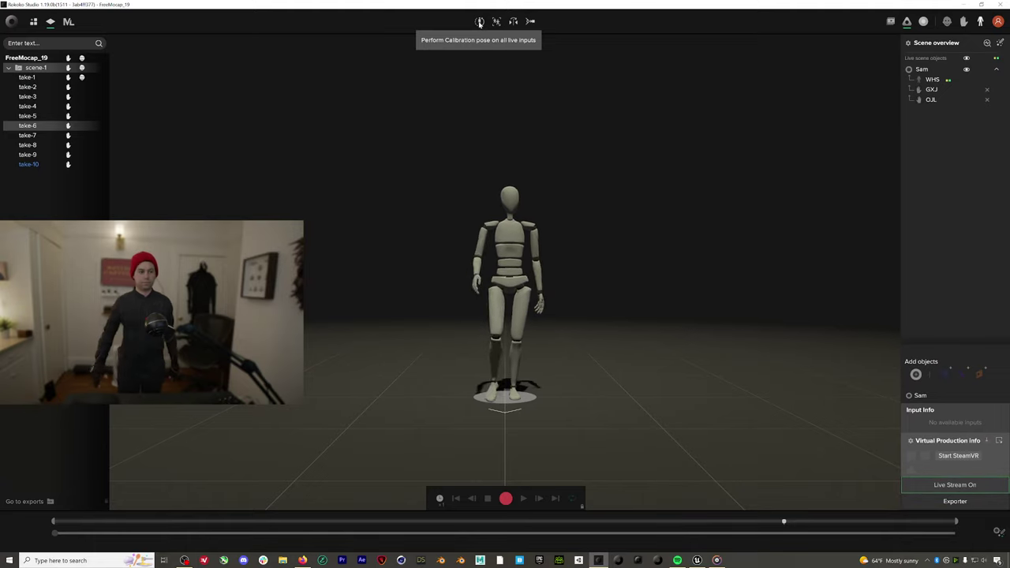
{"action": "left_click", "coordinate": [506, 497]}
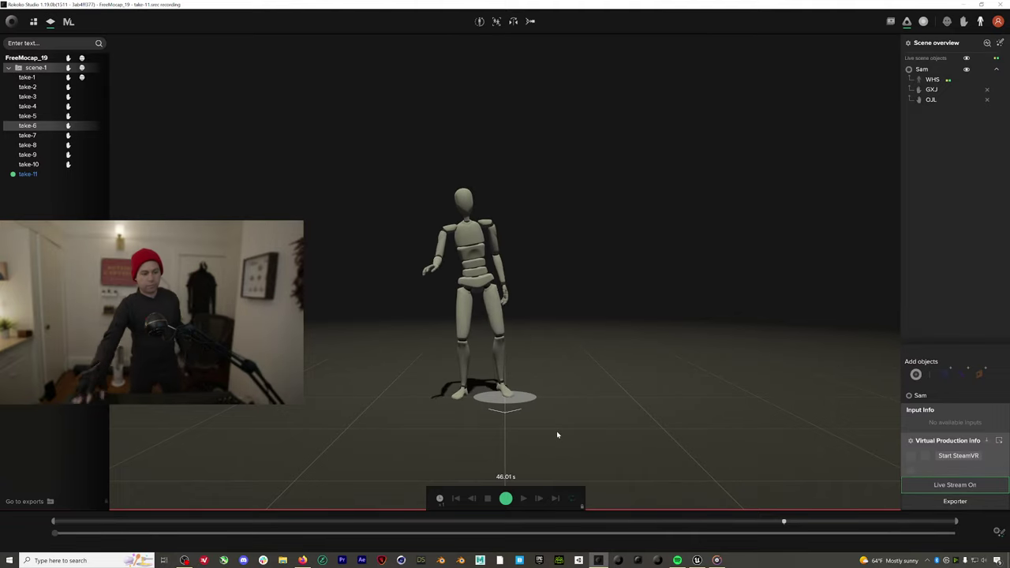
{"action": "left_click", "coordinate": [507, 499]}
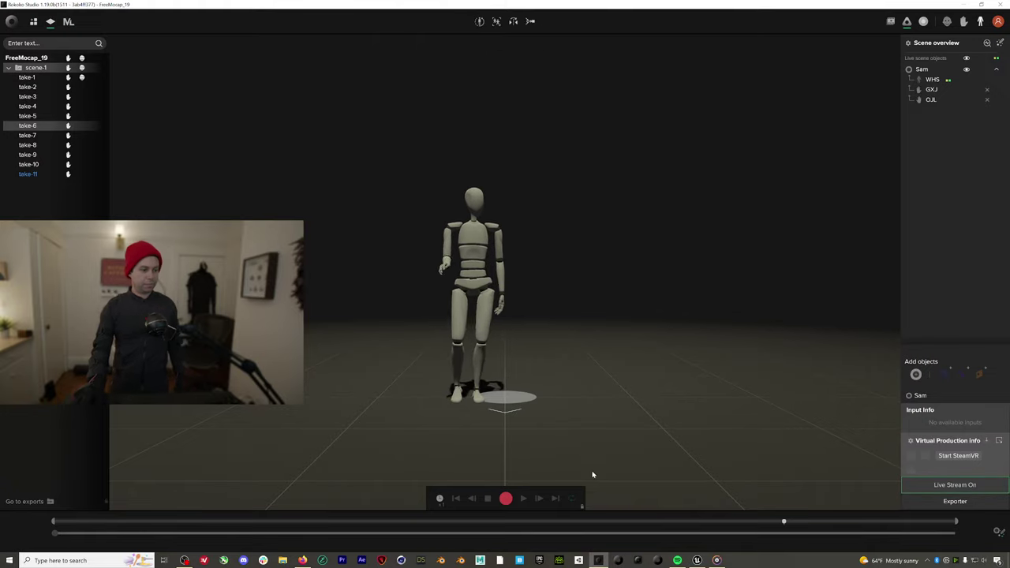
Recalibrate all live inputs with the calibration pose and record another take of about 38 s
{"action": "left_click", "coordinate": [479, 22]}
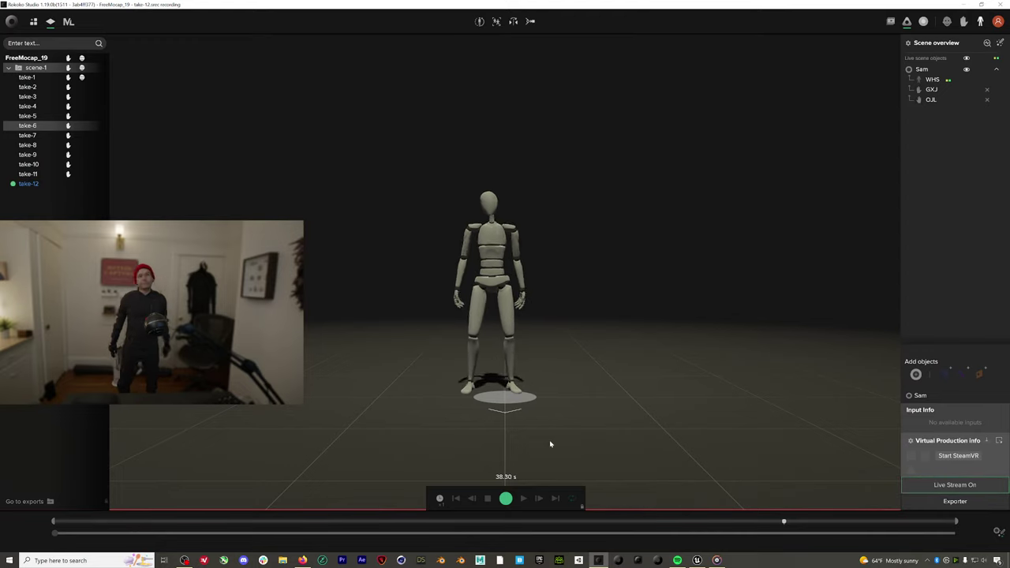
{"action": "left_click", "coordinate": [506, 498]}
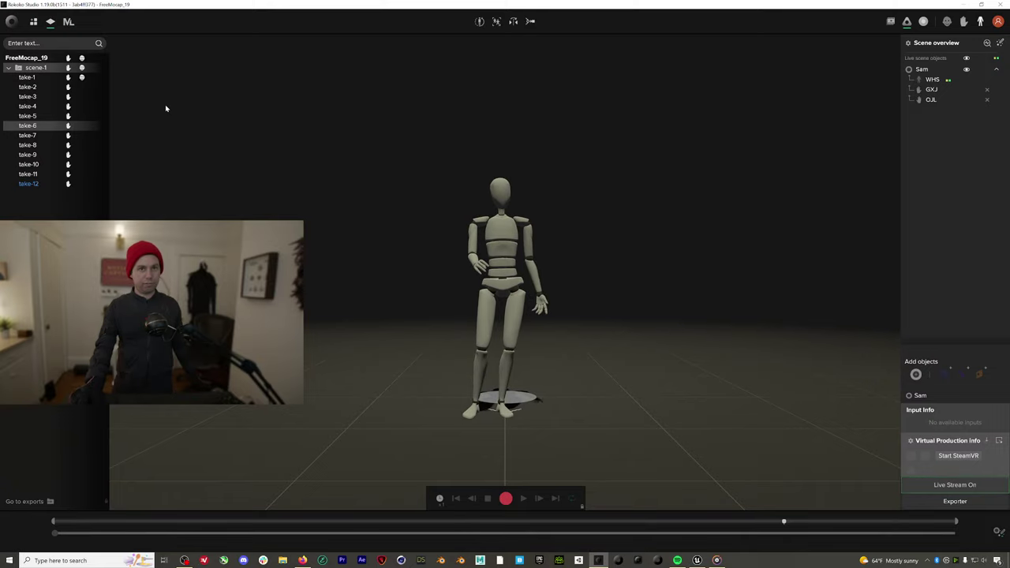
Reopen the FreeMocap_19 project from the projects overview and select take-12 in scene-1
{"action": "left_click", "coordinate": [67, 21]}
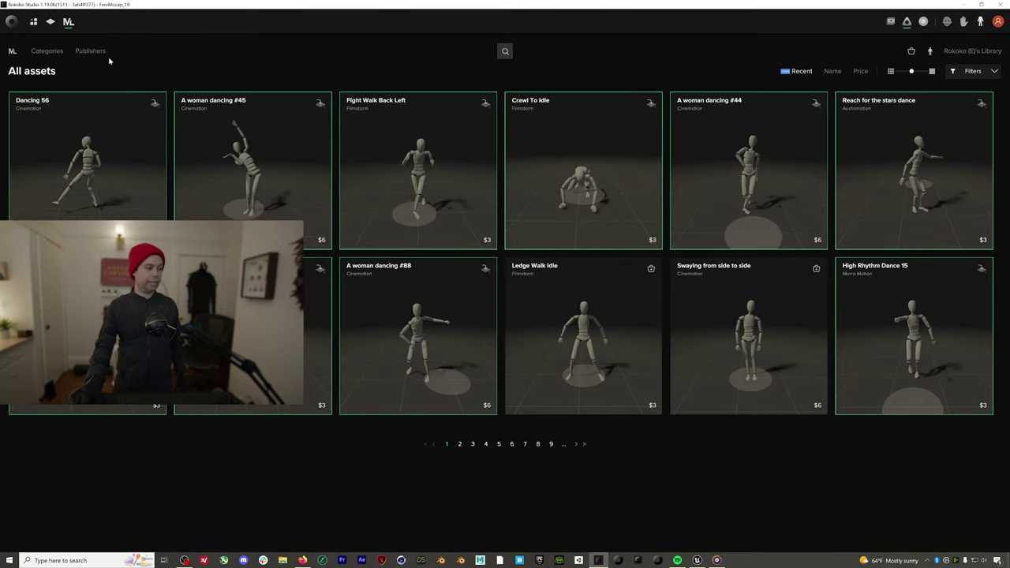
{"action": "left_click", "coordinate": [33, 21]}
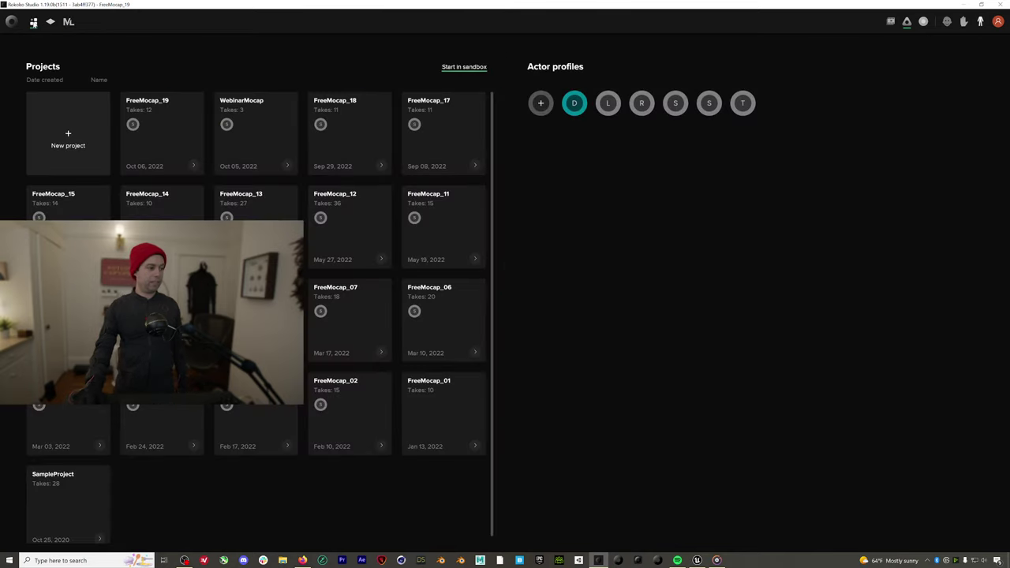
{"action": "left_click", "coordinate": [183, 128]}
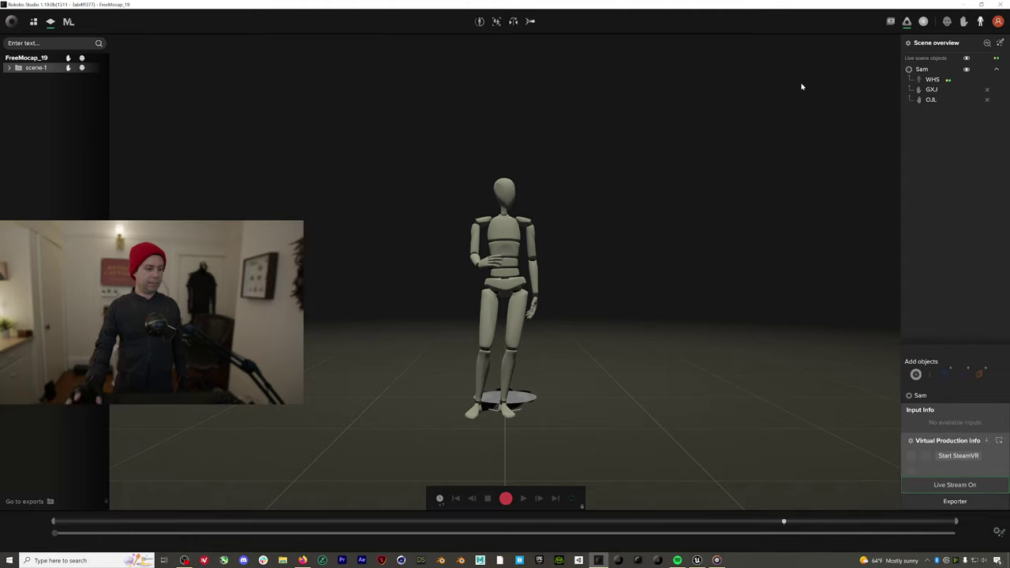
{"action": "left_click", "coordinate": [9, 68]}
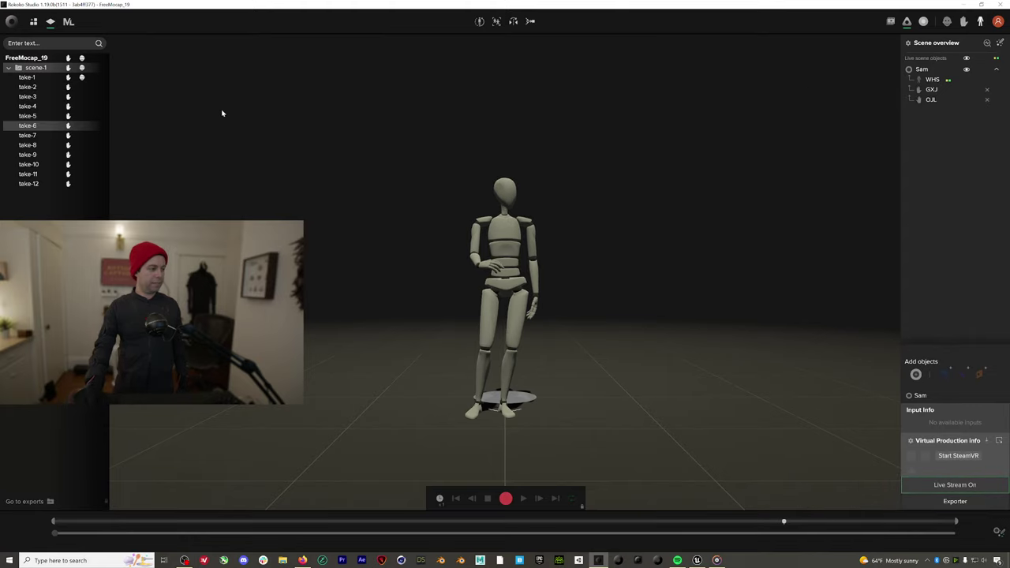
{"action": "left_click", "coordinate": [32, 183]}
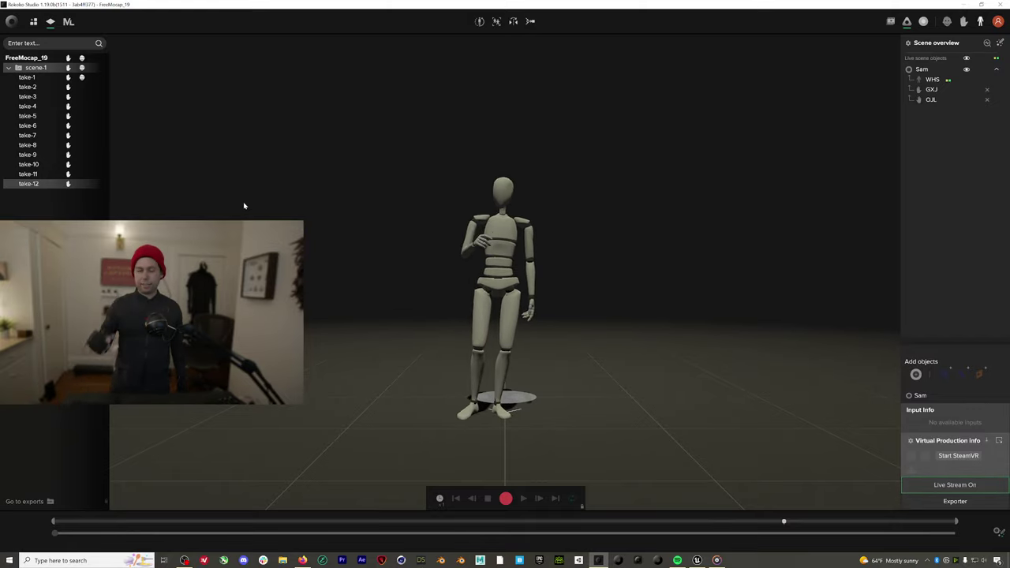
Calibrate all live inputs, record a take of about 18 s, and repeat the calibration pose on the live inputs
{"action": "left_click", "coordinate": [478, 25]}
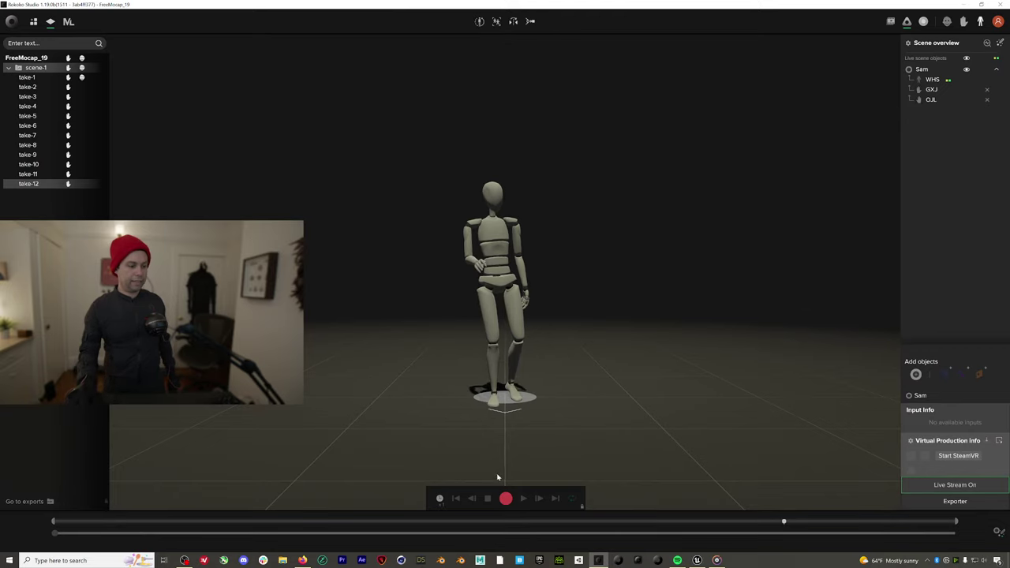
{"action": "left_click", "coordinate": [505, 498]}
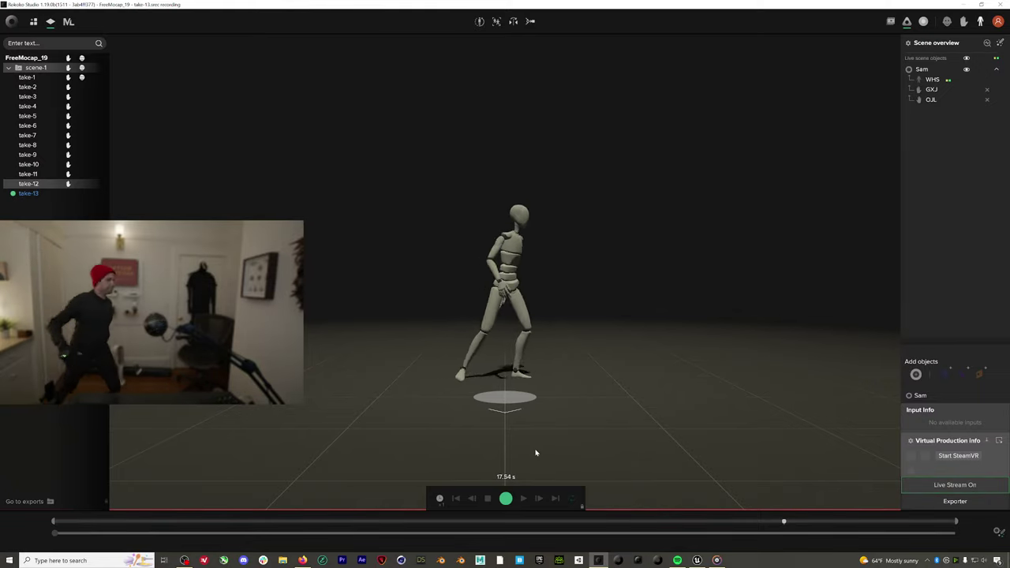
{"action": "left_click", "coordinate": [506, 497]}
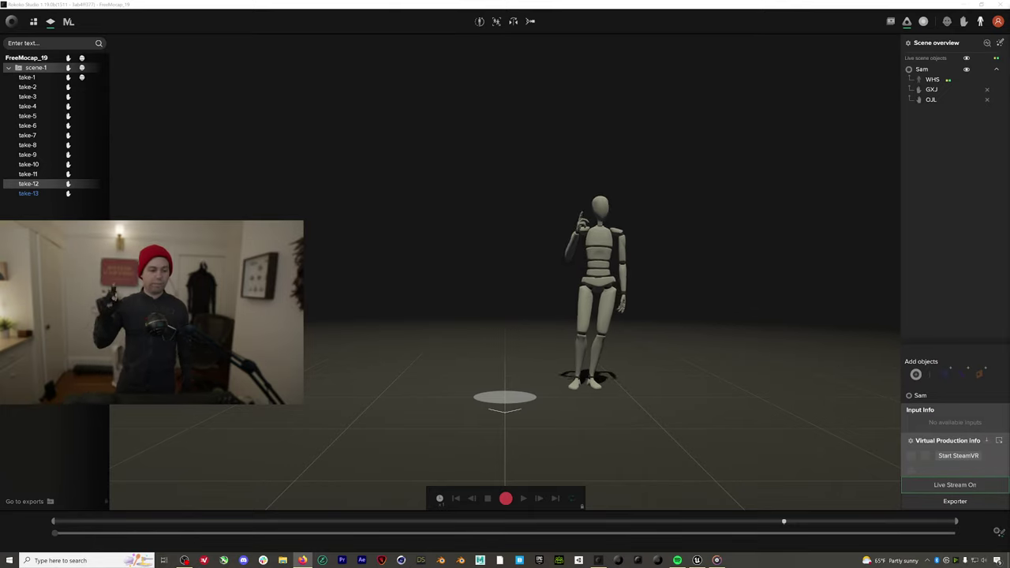
{"action": "left_click", "coordinate": [478, 21]}
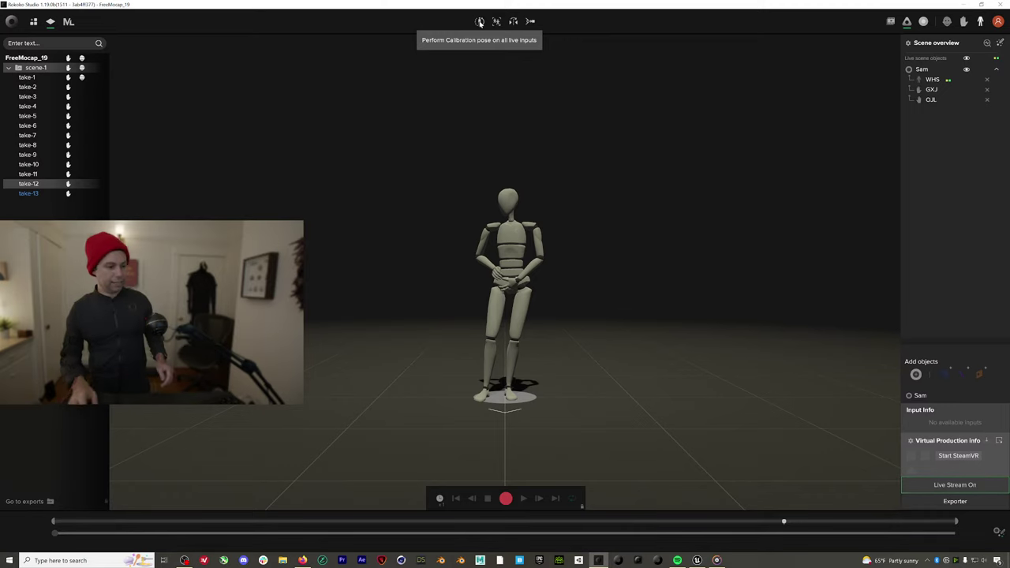
Switch to Unreal Editor, shrink the Quixel Bridge window beside the viewport, and add the NewMetaHumanIdentity MetaHuman to the project
{"action": "left_click", "coordinate": [699, 560]}
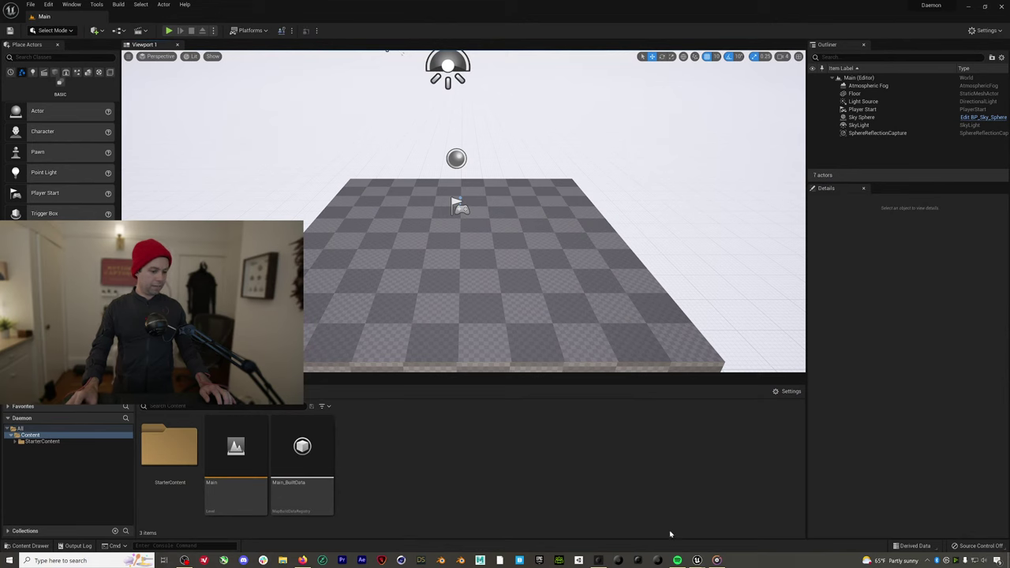
{"action": "mouse_move", "coordinate": [696, 560]}
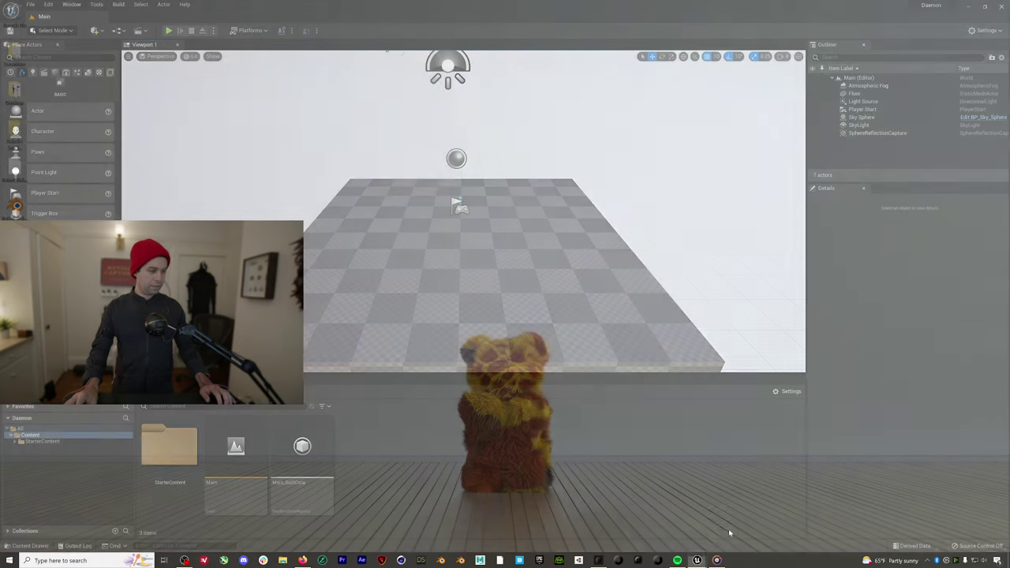
{"action": "key", "text": "alt+Tab"}
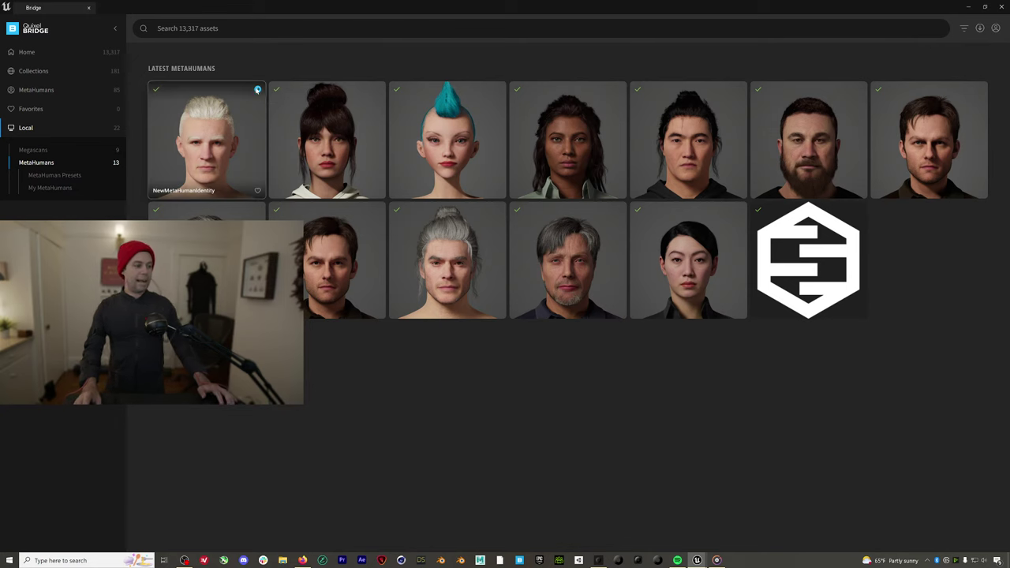
{"action": "double_click", "coordinate": [400, 12]}
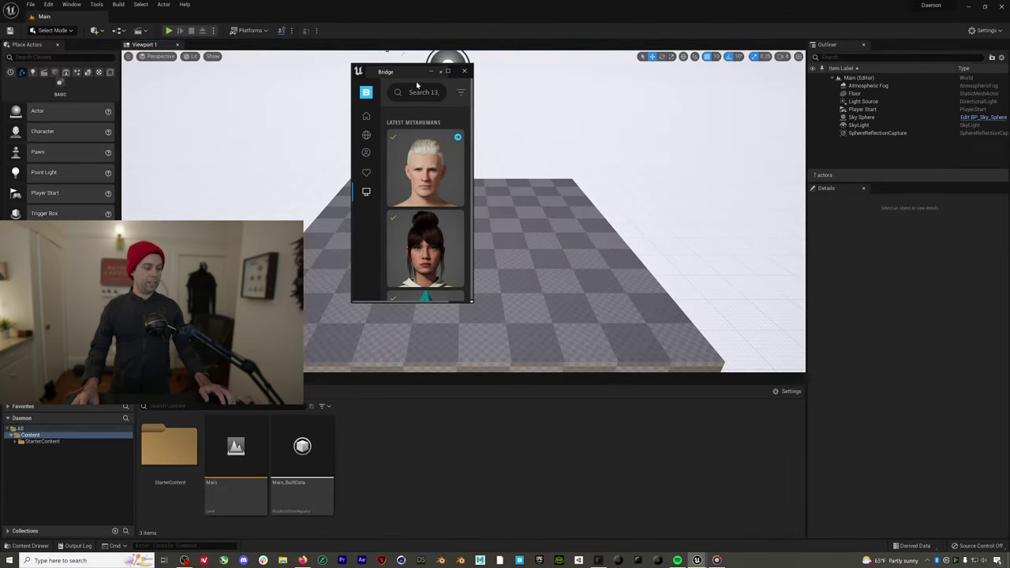
{"action": "left_click_drag", "start_coordinate": [471, 135], "coordinate": [786, 135]}
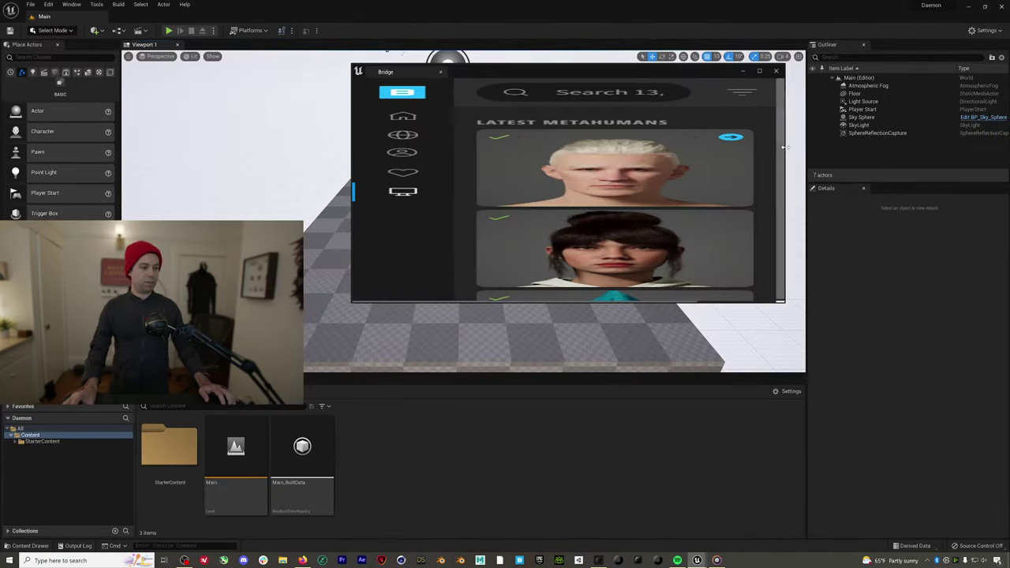
{"action": "left_click_drag", "start_coordinate": [529, 69], "coordinate": [729, 106]}
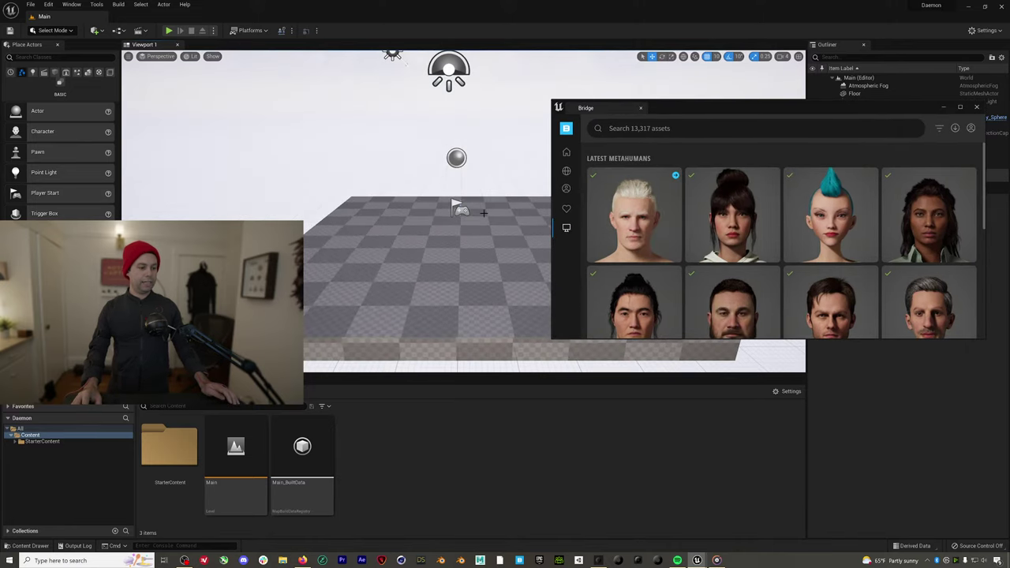
{"action": "left_click", "coordinate": [676, 176]}
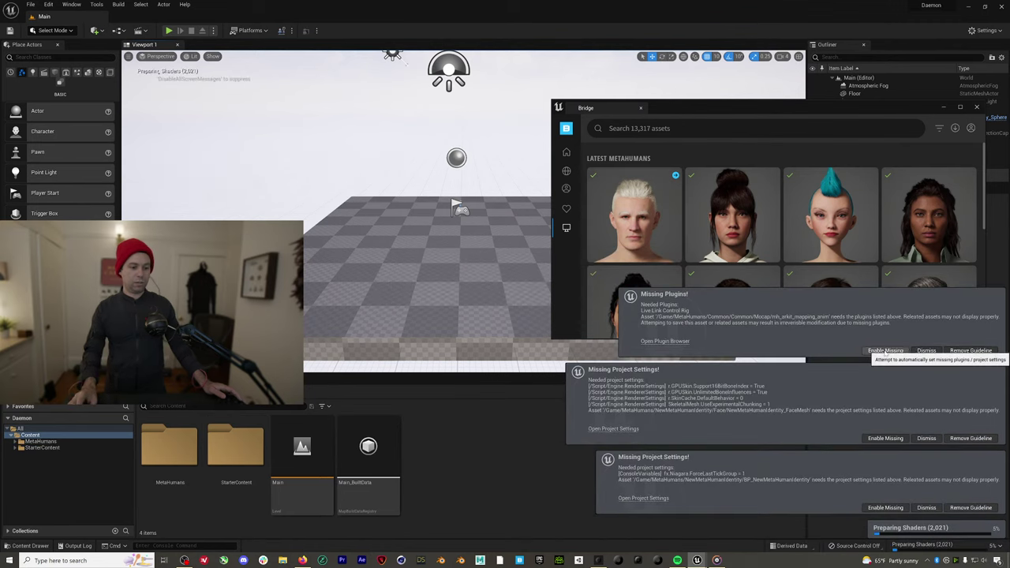
Enable all missing plugins and project settings for the MetaHuman, close Bridge, and postpone the editor restart
{"action": "left_click", "coordinate": [885, 351]}
{"action": "left_click", "coordinate": [896, 436]}
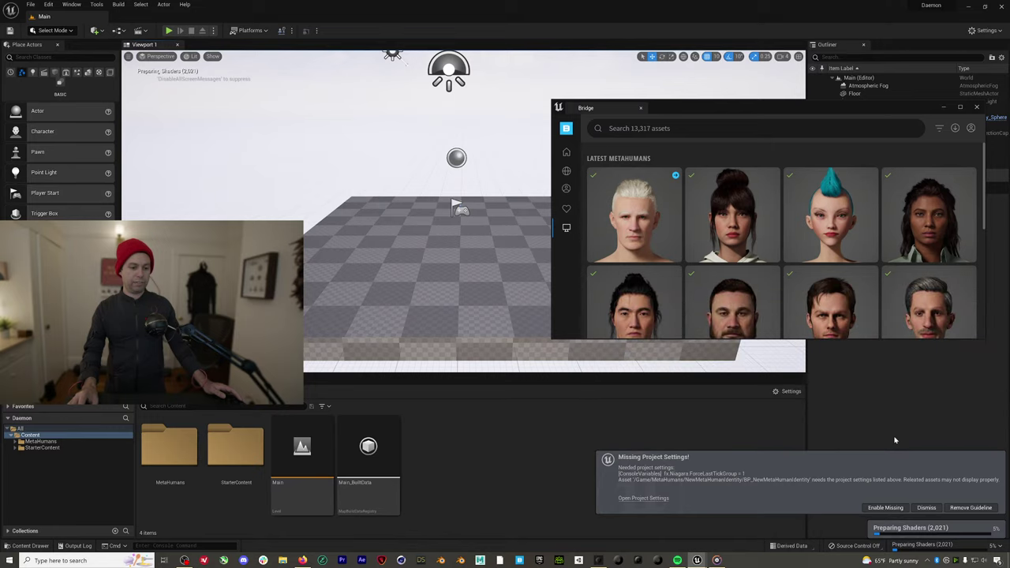
{"action": "left_click", "coordinate": [896, 509]}
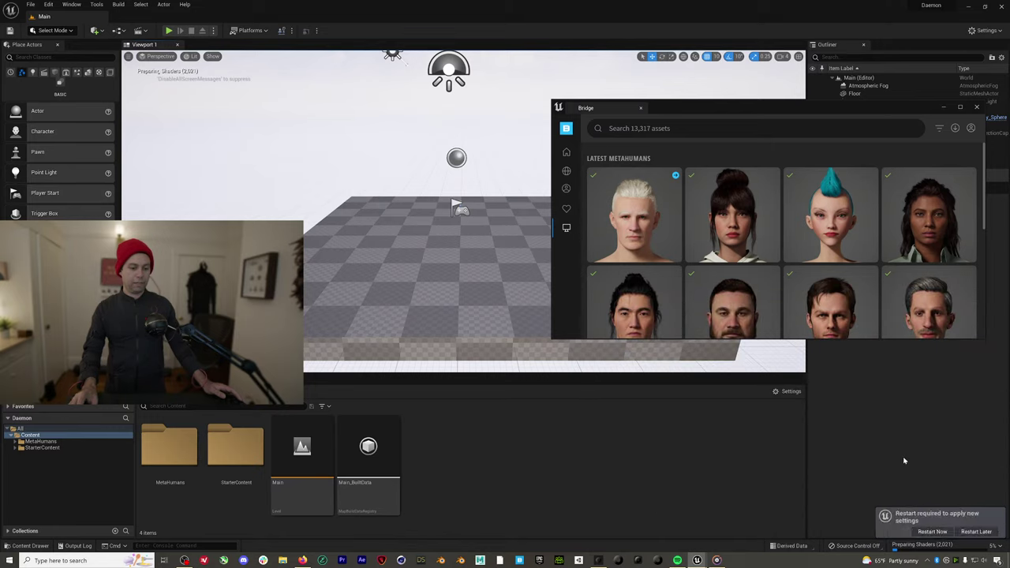
{"action": "left_click", "coordinate": [977, 106]}
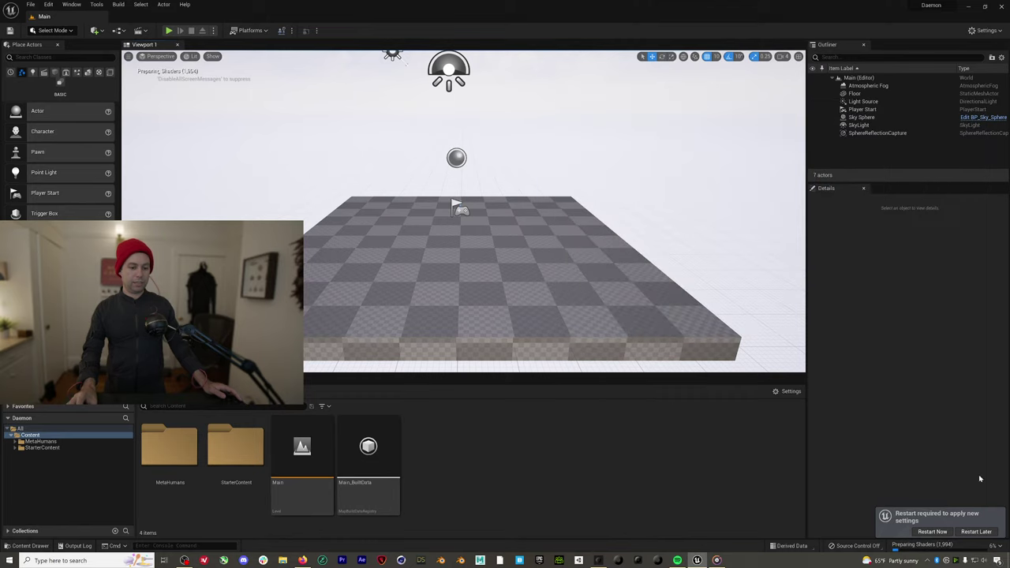
{"action": "left_click", "coordinate": [986, 532]}
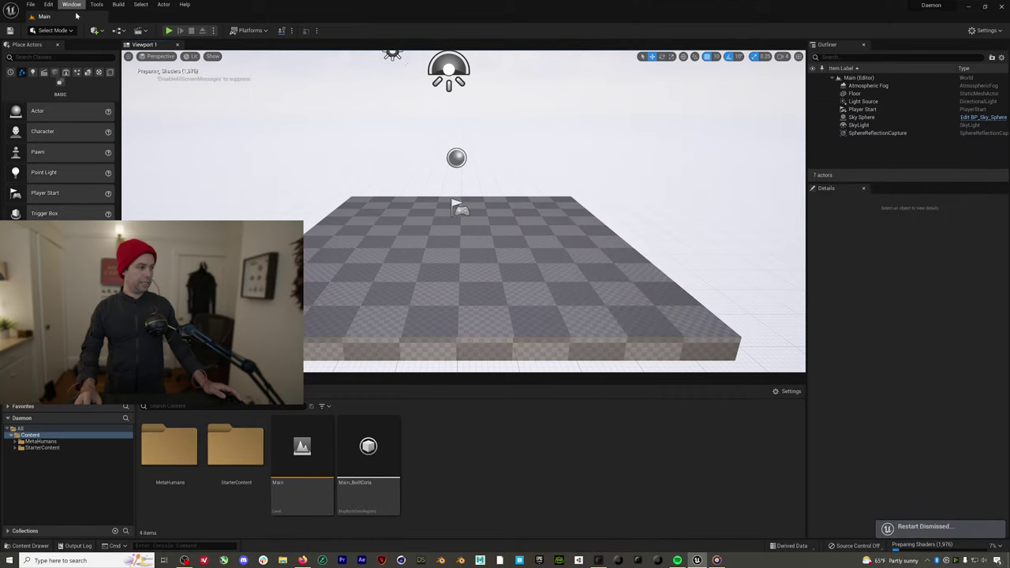
Find the Rokoko Studio Live plugin, enable it despite its beta status, and restart the editor
{"action": "left_click", "coordinate": [50, 5]}
{"action": "left_click", "coordinate": [74, 129]}
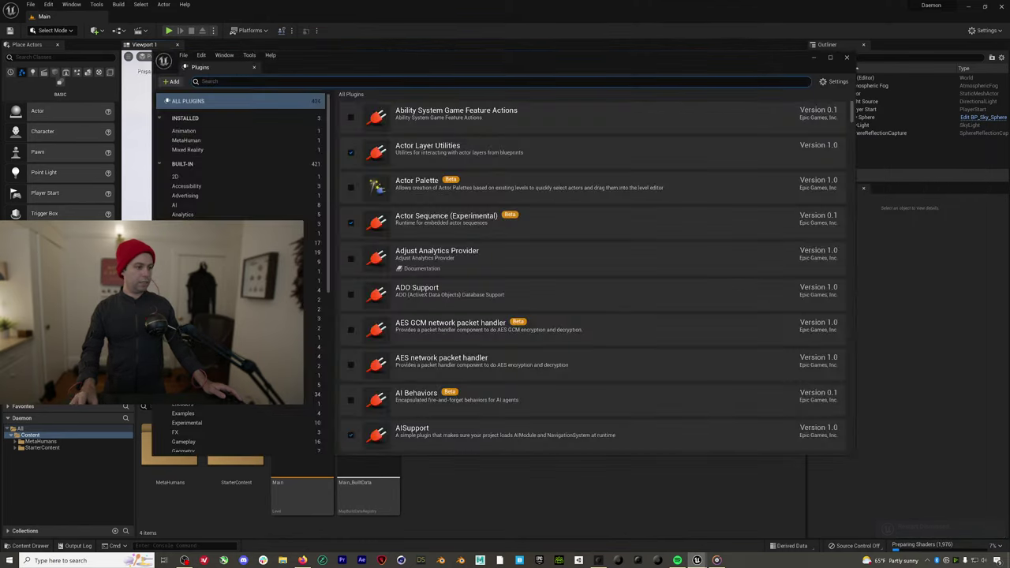
{"action": "type", "text": "rokoko"}
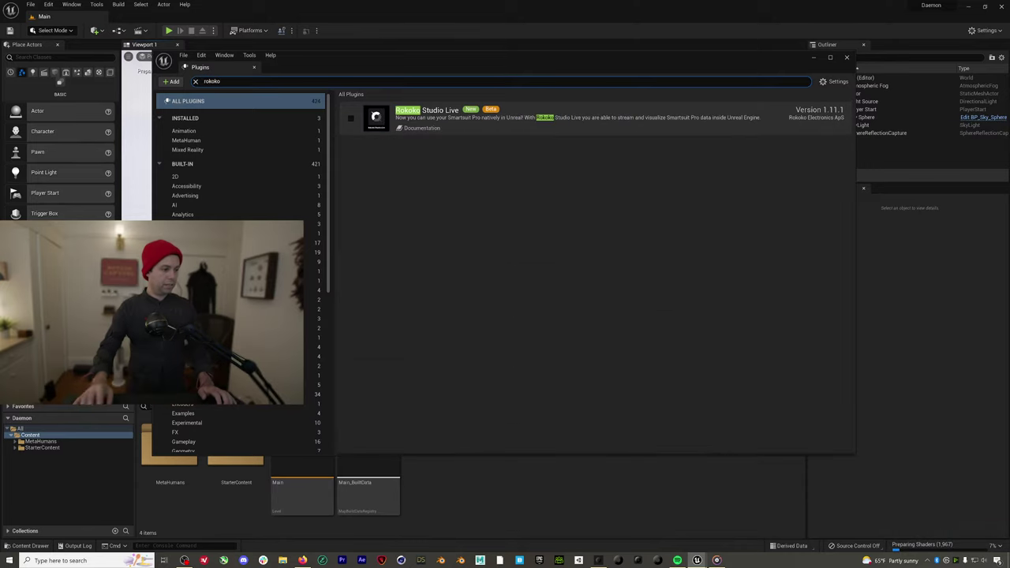
{"action": "left_click", "coordinate": [350, 119]}
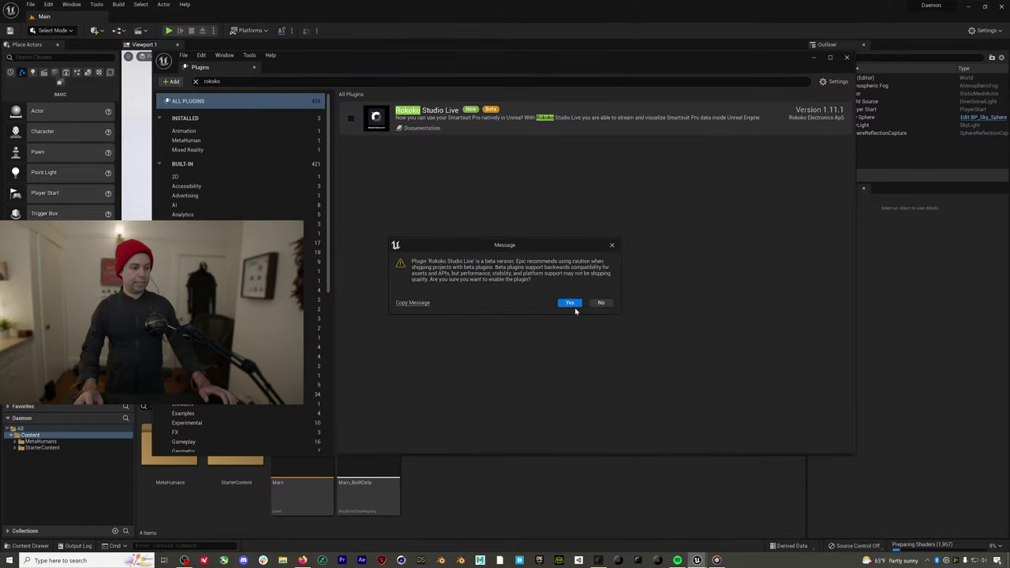
{"action": "left_click", "coordinate": [574, 305]}
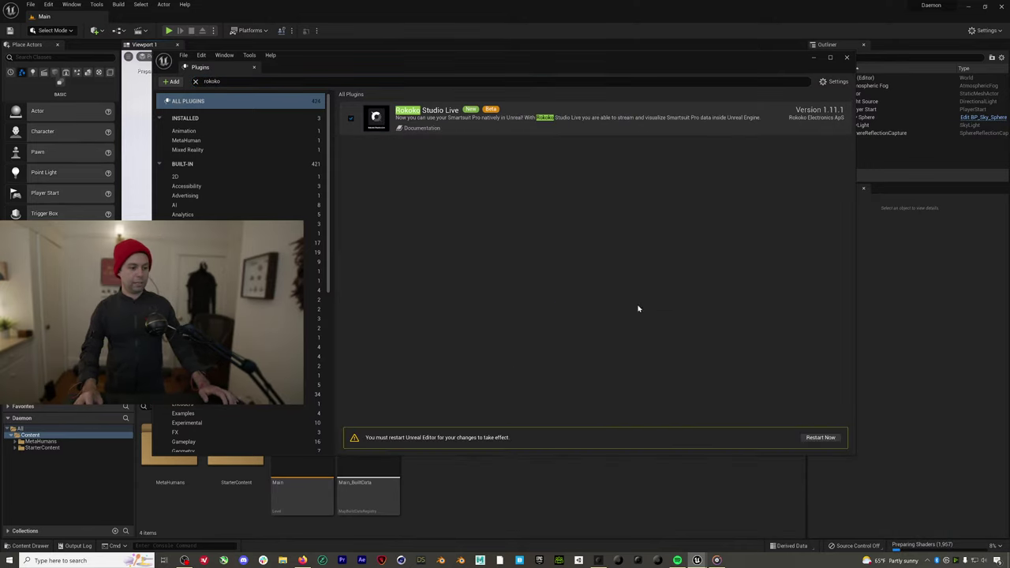
{"action": "left_click", "coordinate": [823, 440]}
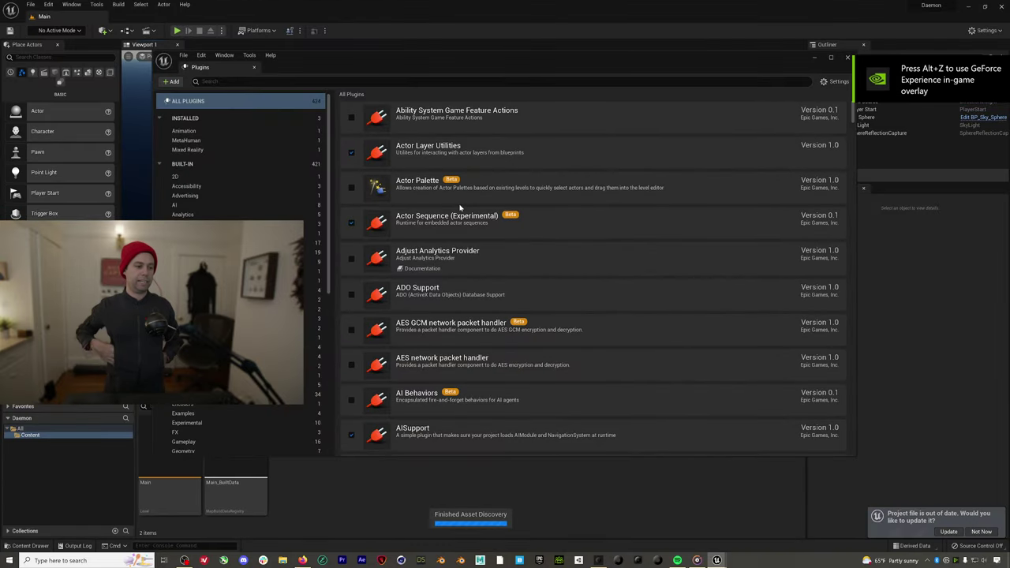
Close the plugin browser and select the BP_NewMetaHumanIdentity blueprint in the MetaHumans/NewMetaHumanIdentity content folder
{"action": "left_click", "coordinate": [848, 57]}
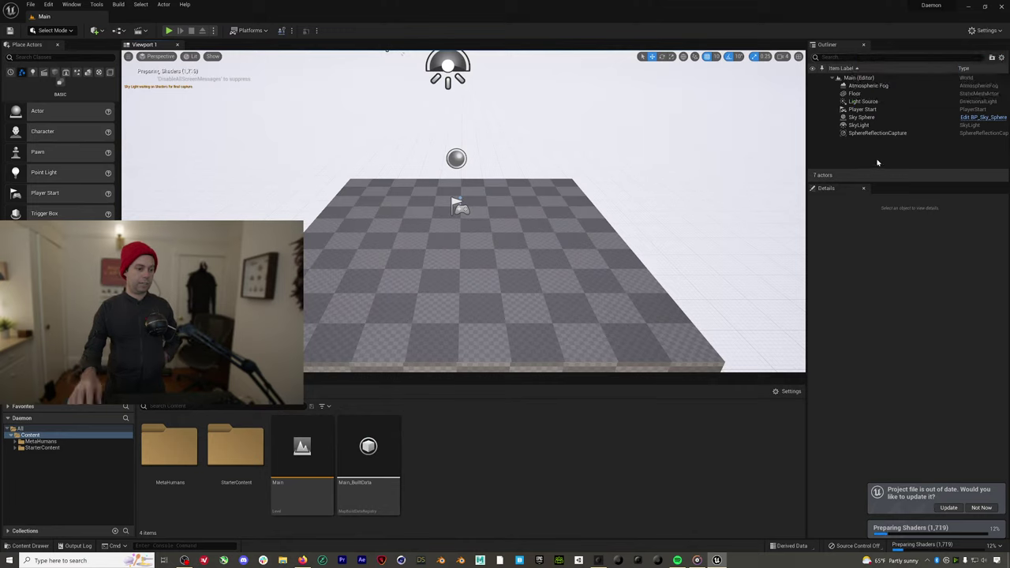
{"action": "double_click", "coordinate": [194, 456]}
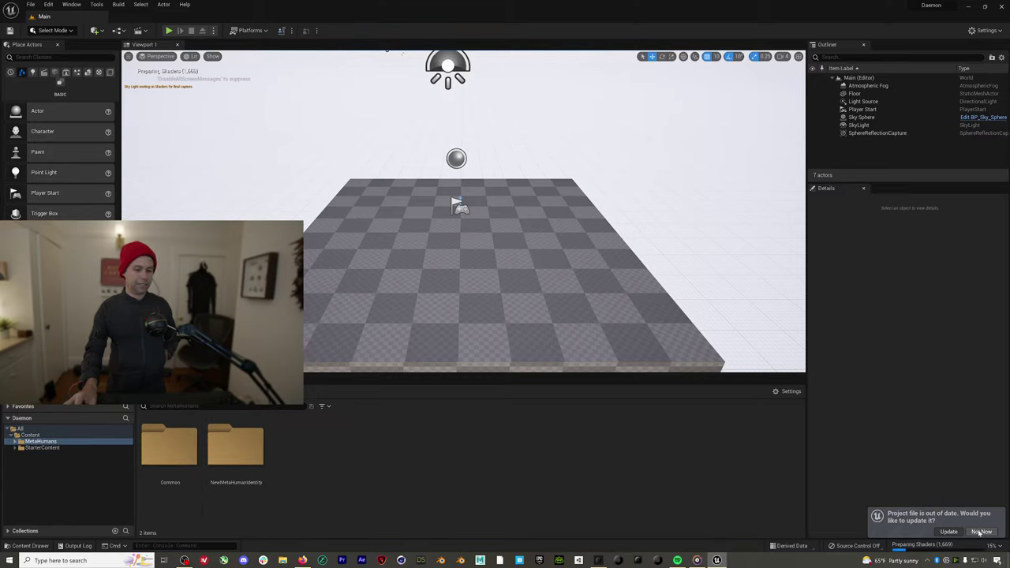
{"action": "left_click", "coordinate": [259, 455]}
{"action": "double_click", "coordinate": [260, 455]}
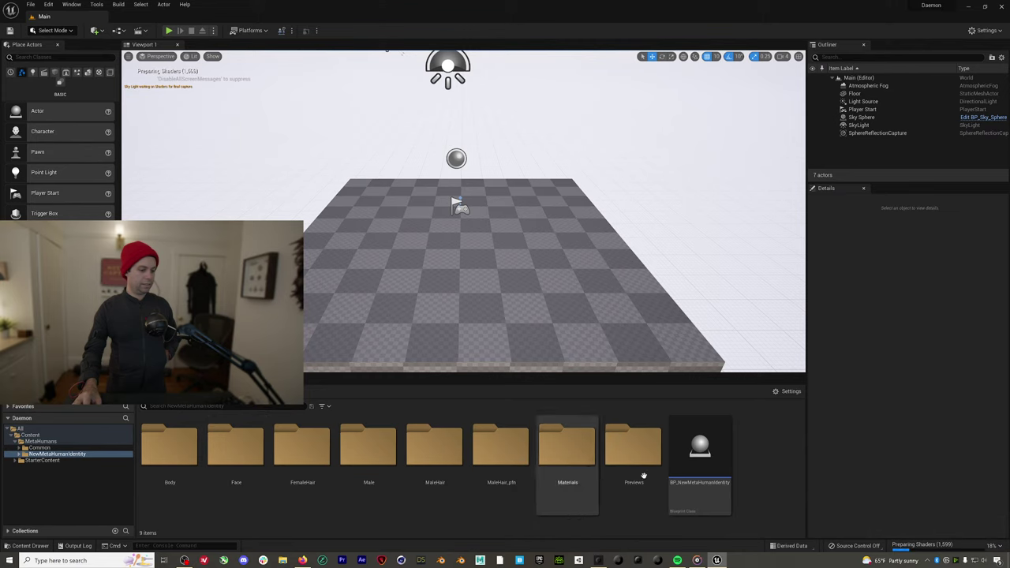
{"action": "left_click", "coordinate": [695, 456]}
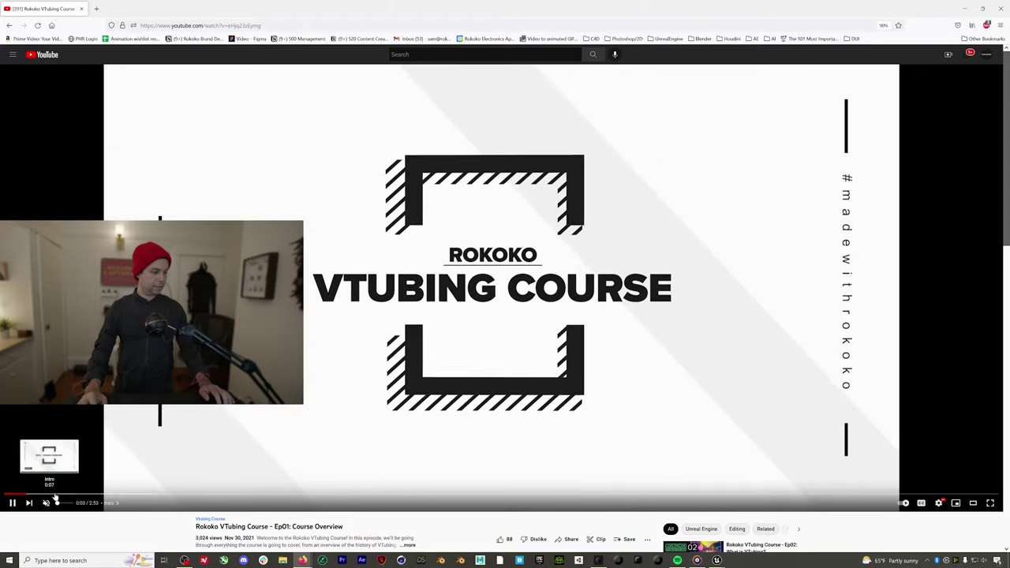
Skim the VTubing course overview video to about 0:36, pausing on the side-by-side avatar comparison, and close the browser
{"action": "left_click", "coordinate": [57, 495]}
{"action": "left_click", "coordinate": [110, 496]}
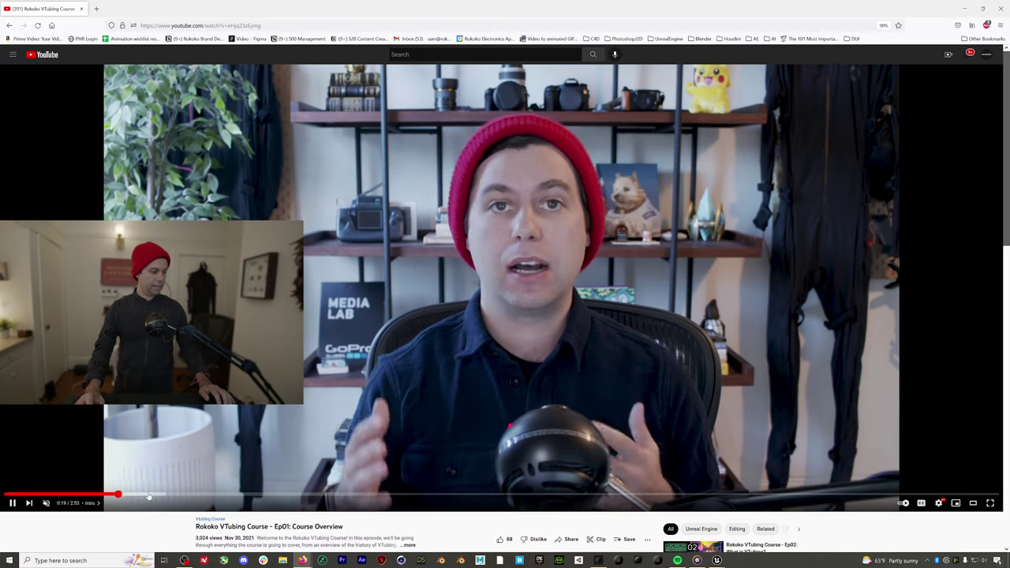
{"action": "left_click", "coordinate": [146, 496]}
{"action": "left_click", "coordinate": [176, 496]}
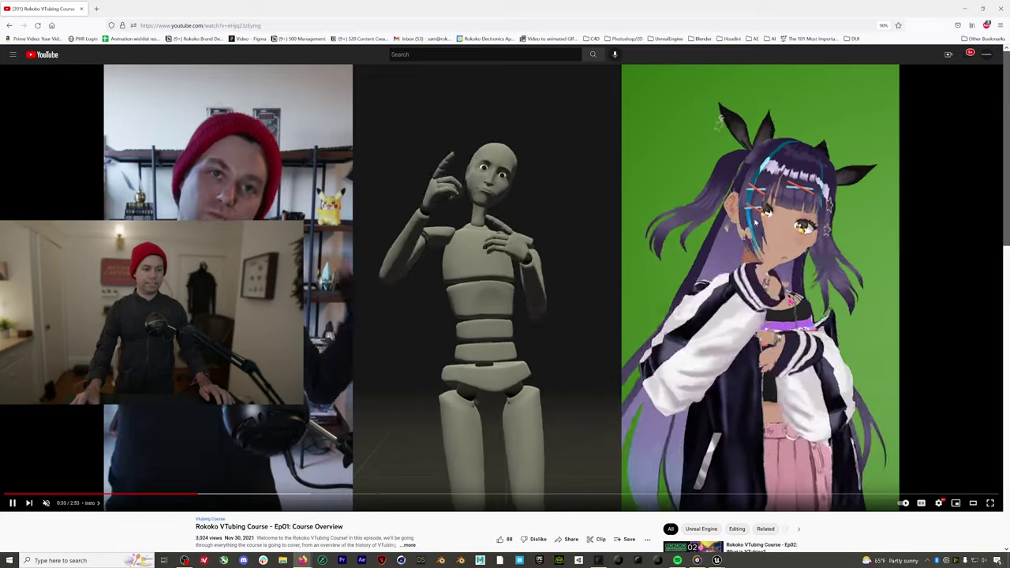
{"action": "left_click", "coordinate": [810, 234]}
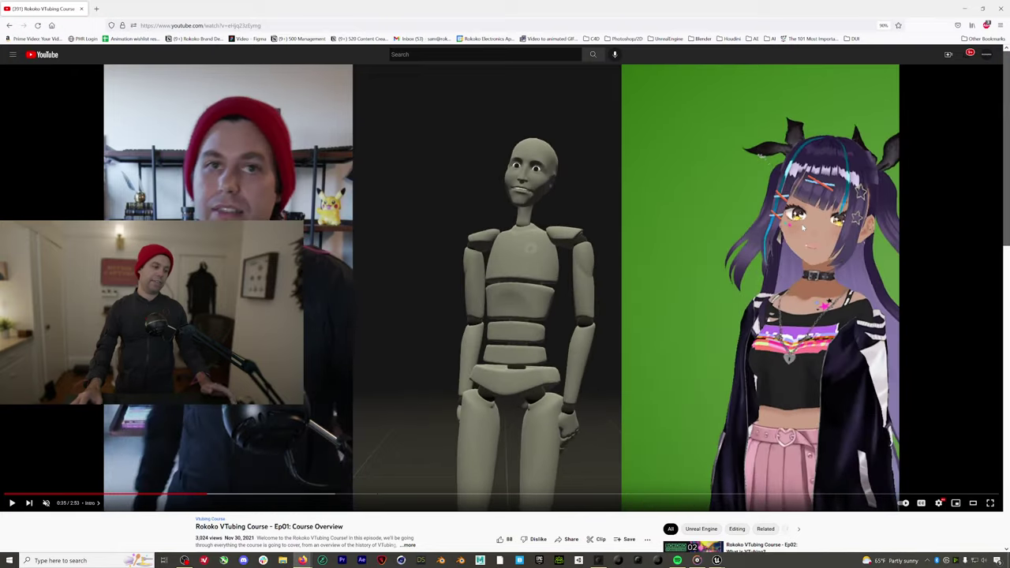
{"action": "left_click", "coordinate": [811, 228]}
{"action": "left_click", "coordinate": [791, 215]}
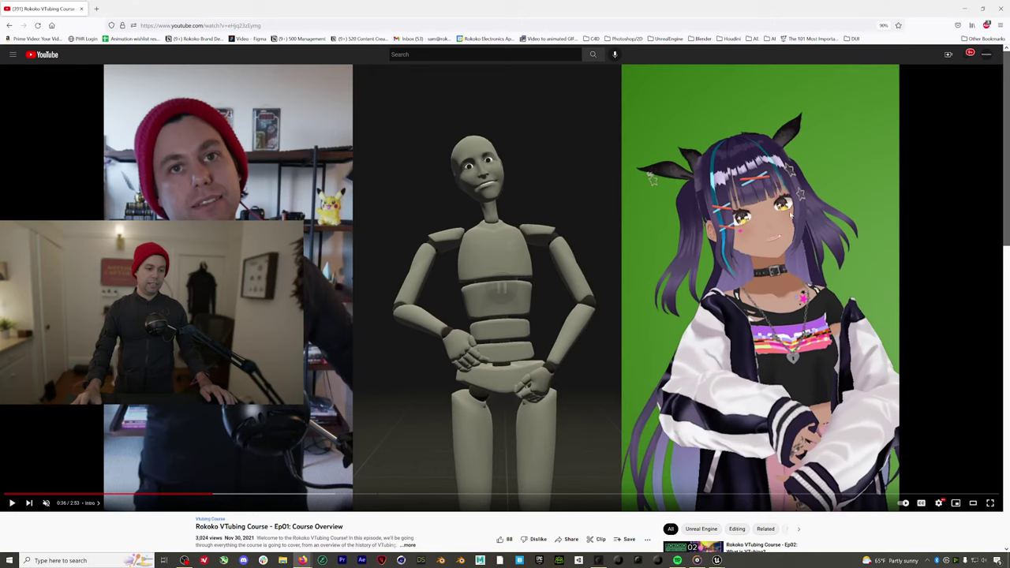
{"action": "left_click", "coordinate": [1002, 9]}
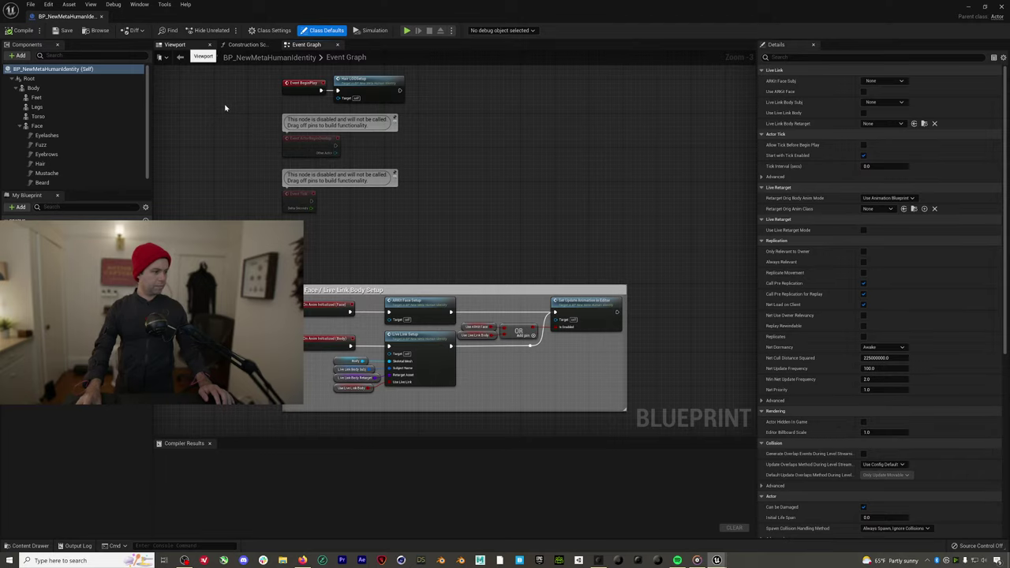
Inspect the MetaHuman character in the BP_NewMetaHumanIdentity blueprint's 3D preview, and close the blueprint editor
{"action": "right_click_drag", "start_coordinate": [487, 166], "coordinate": [574, 87]}
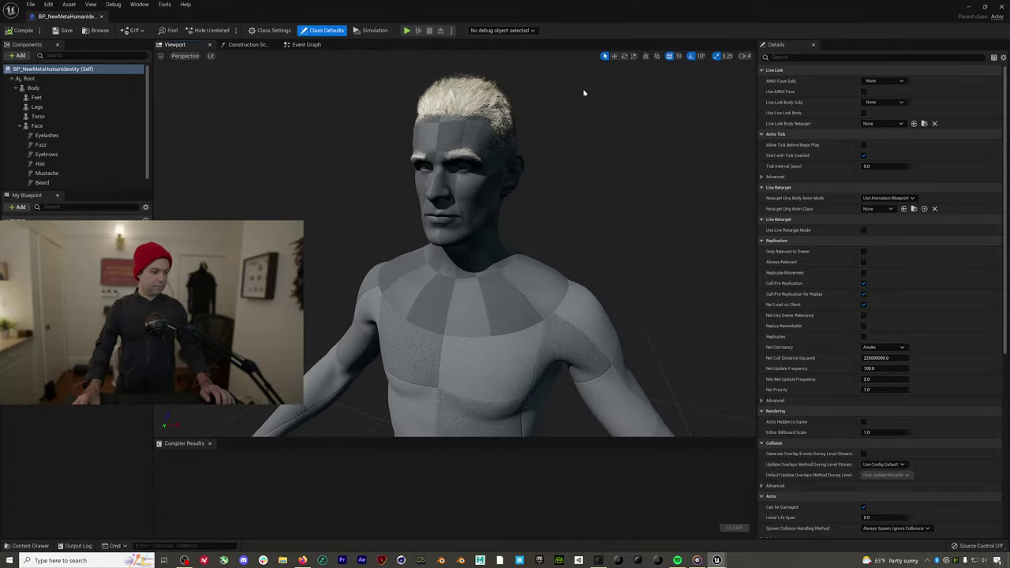
{"action": "double_click", "coordinate": [563, 7]}
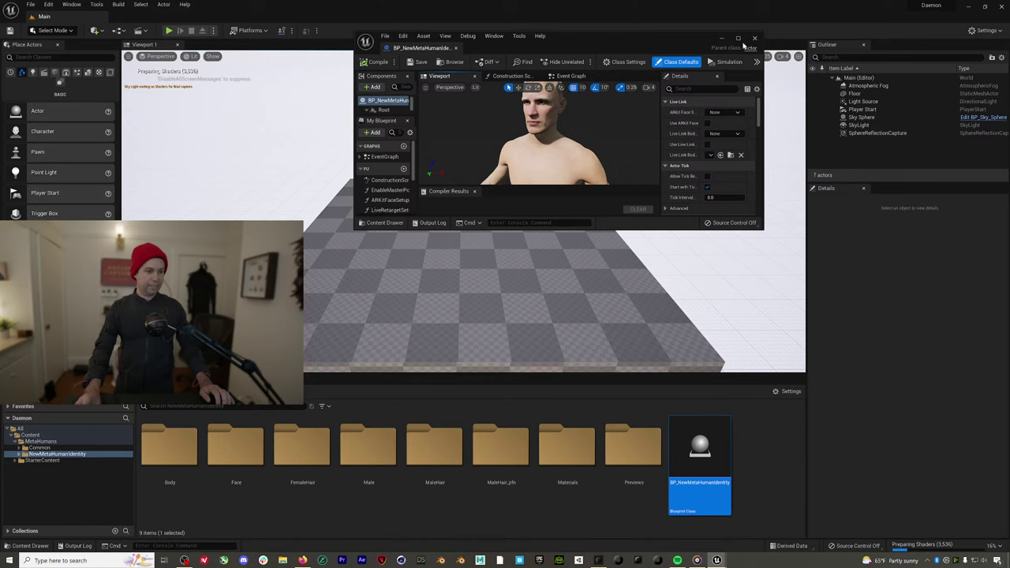
{"action": "left_click", "coordinate": [739, 38]}
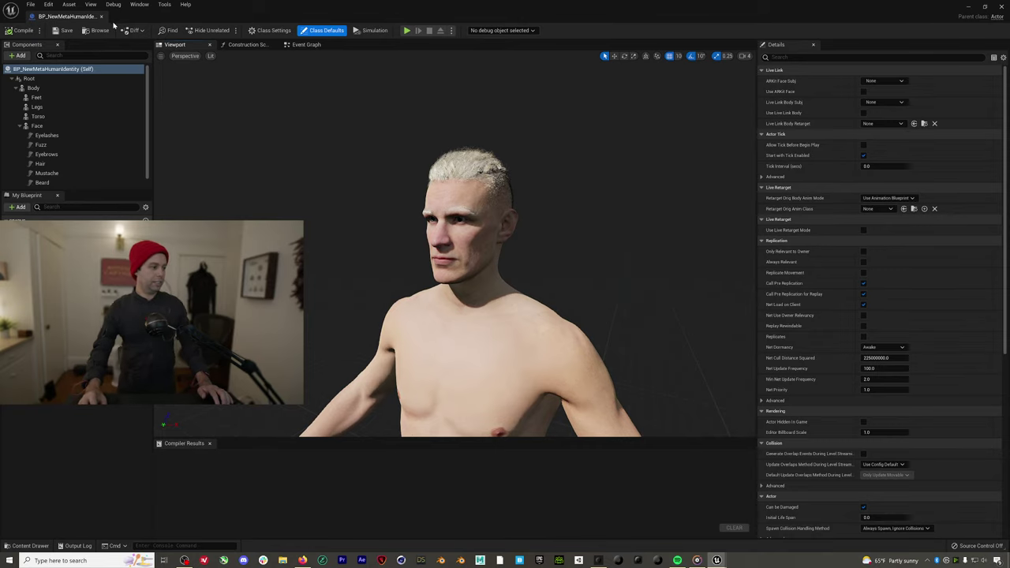
{"action": "scroll", "coordinate": [113, 138], "scroll_direction": "down", "scroll_amount": 1}
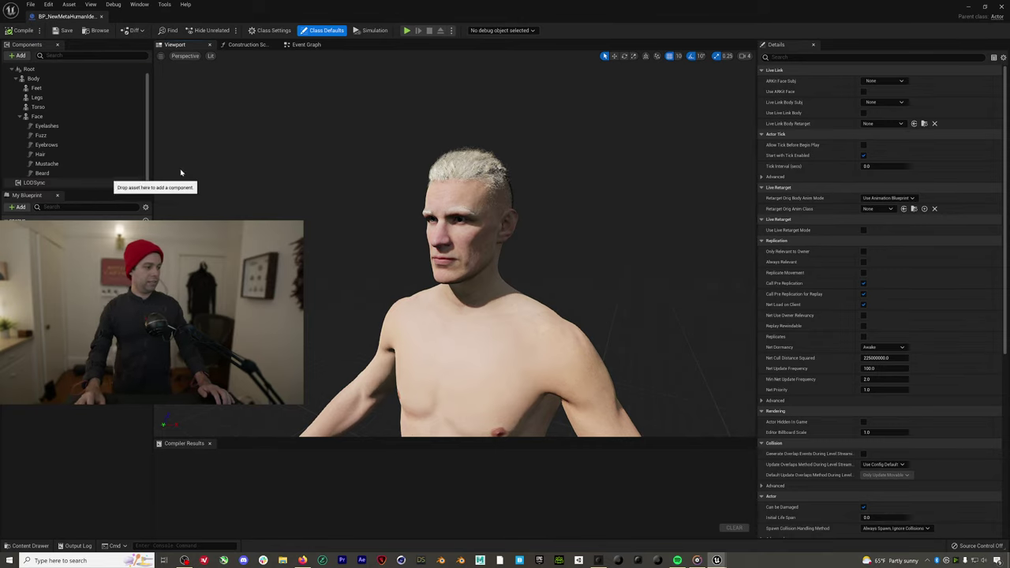
{"action": "left_click", "coordinate": [101, 17]}
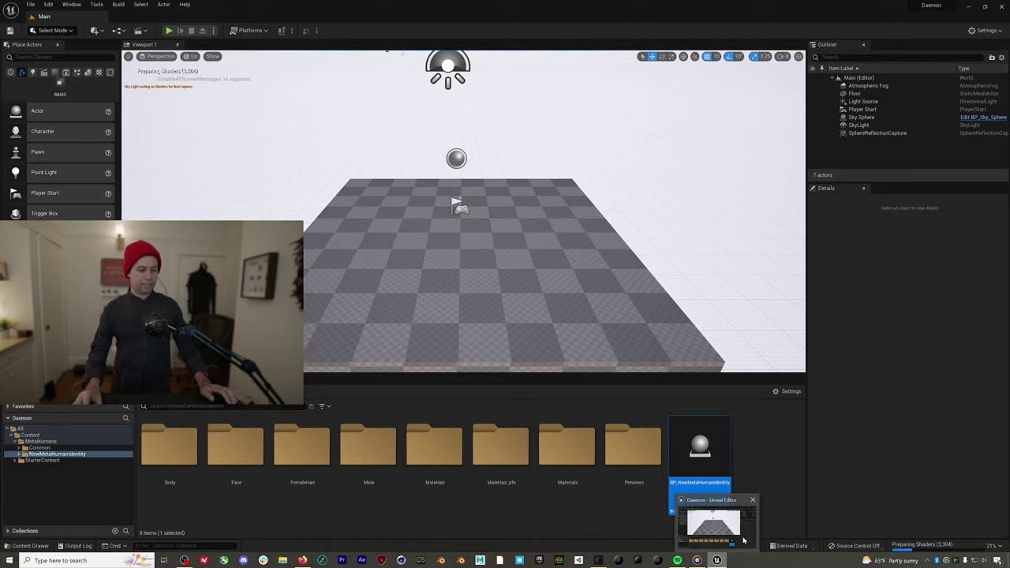
Switch to Rokoko Studio and play back take-2 and take-3 from scene-1
{"action": "left_click", "coordinate": [598, 560]}
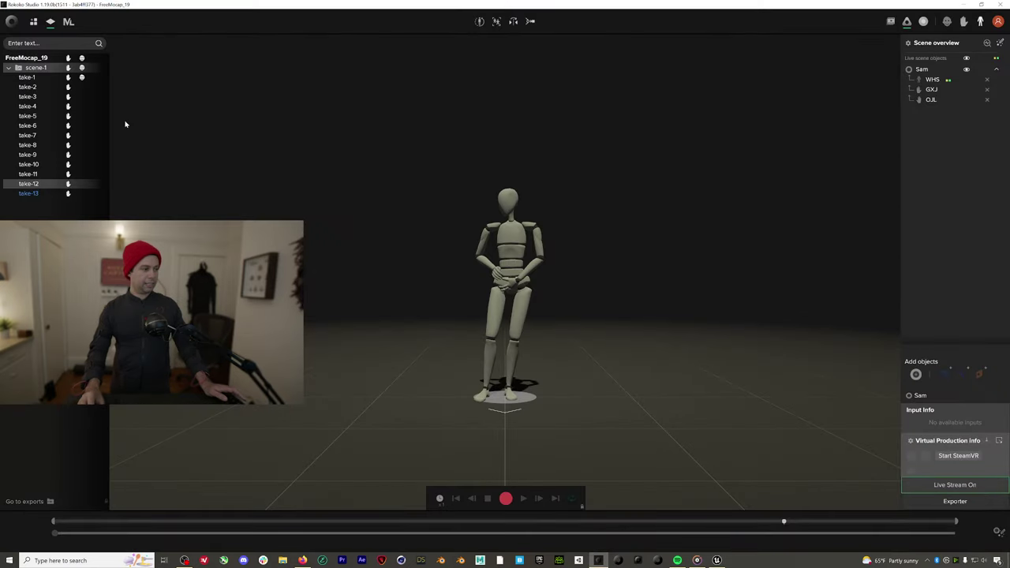
{"action": "left_click", "coordinate": [39, 87]}
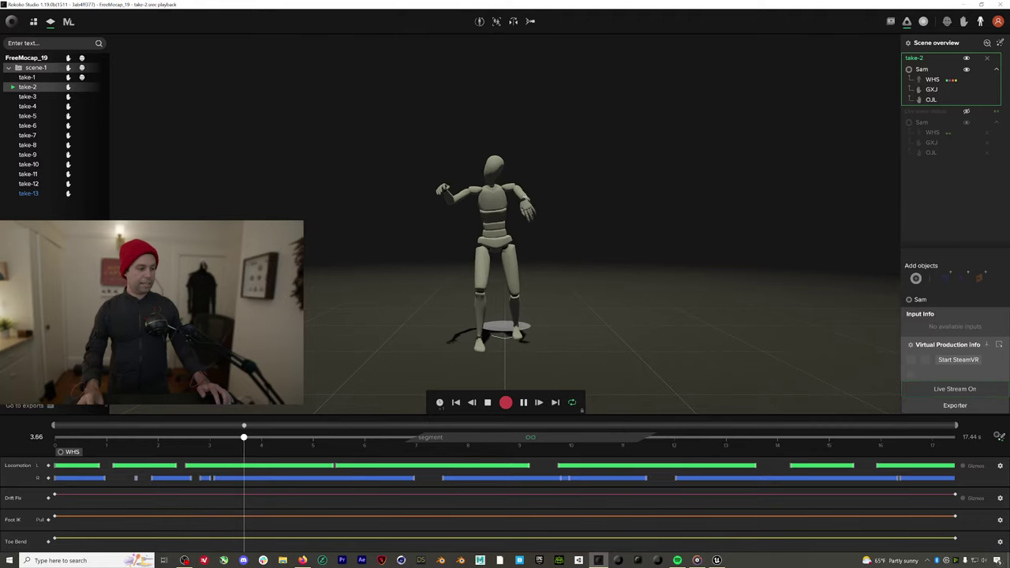
{"action": "left_click", "coordinate": [51, 102]}
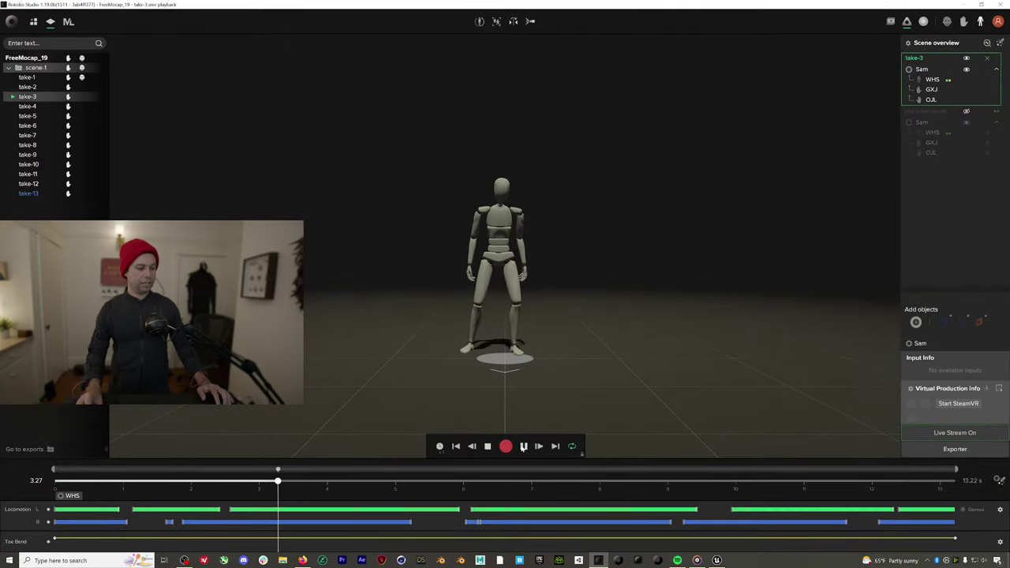
In take-3, close the left-foot locomotion gap near 6 s, end the right-foot contact at 8.74 s, and process the changes
{"action": "left_click_drag", "start_coordinate": [351, 480], "coordinate": [323, 483]}
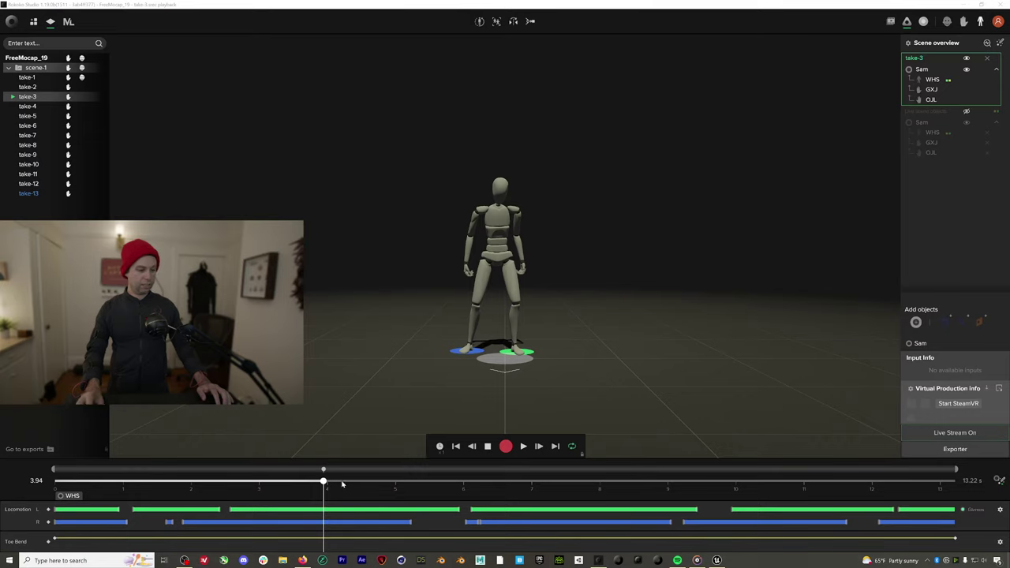
{"action": "left_click_drag", "start_coordinate": [343, 484], "coordinate": [467, 481]}
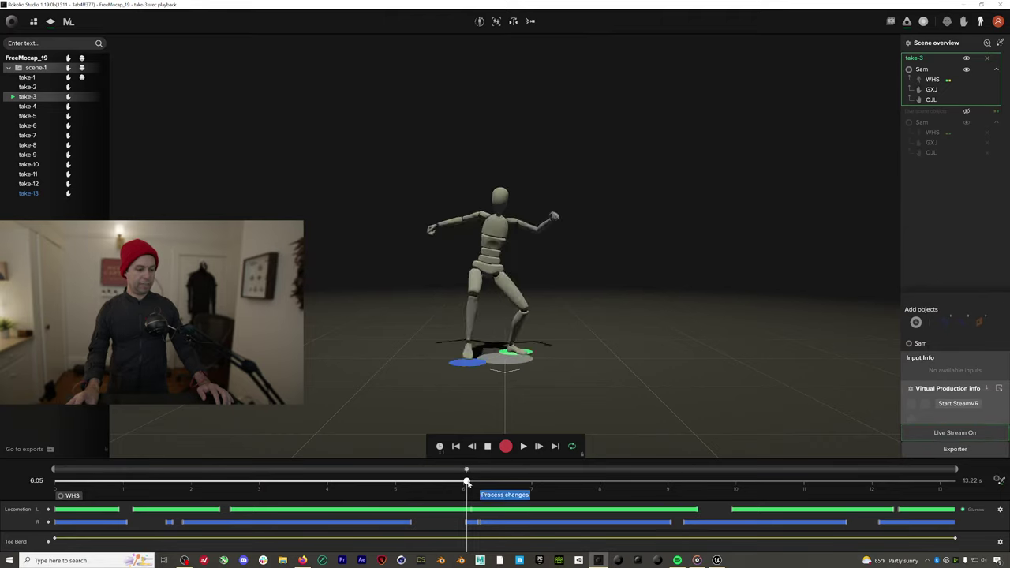
{"action": "left_click_drag", "start_coordinate": [467, 483], "coordinate": [652, 499]}
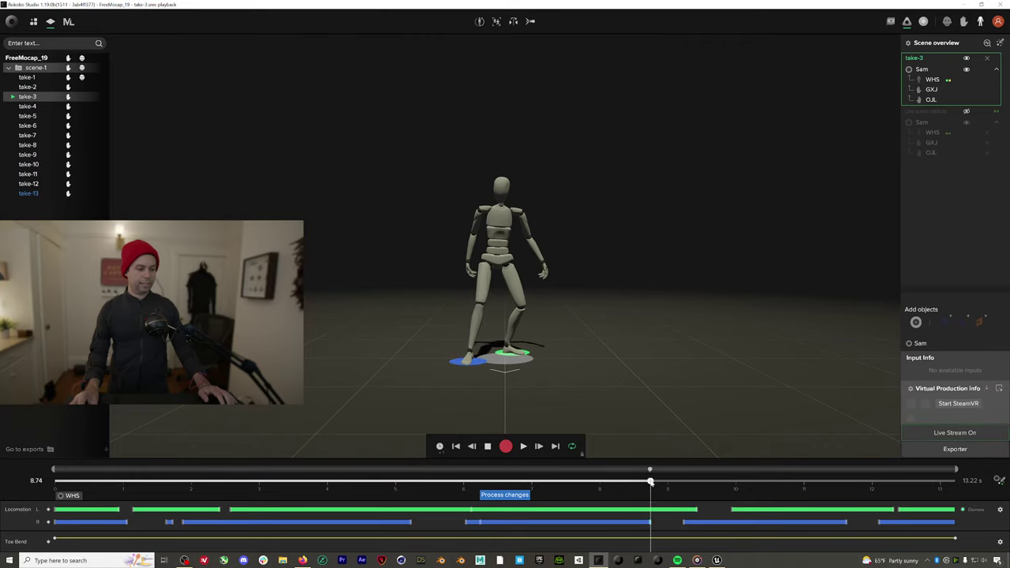
{"action": "left_click_drag", "start_coordinate": [650, 483], "coordinate": [821, 482]}
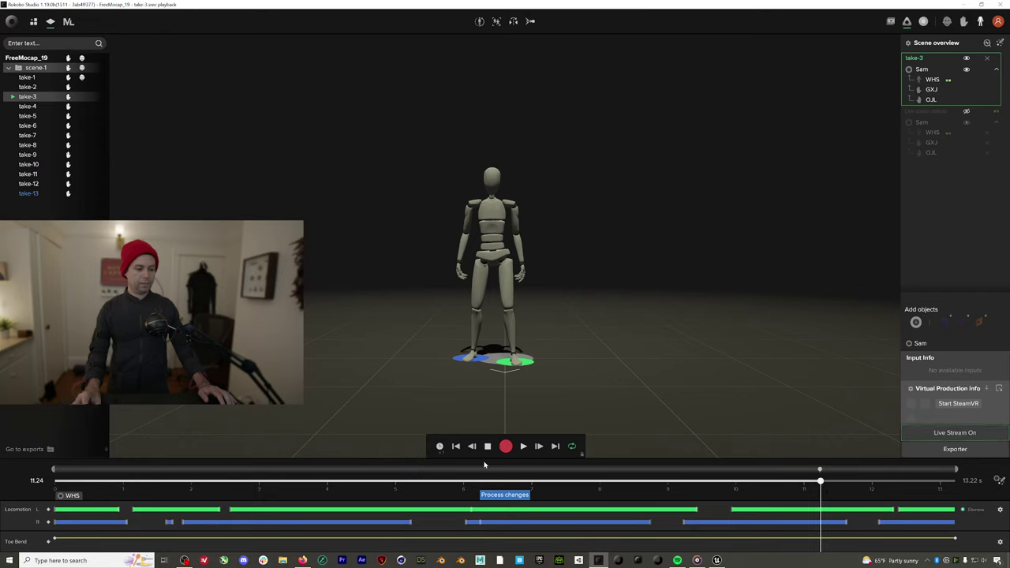
{"action": "left_click", "coordinate": [505, 495]}
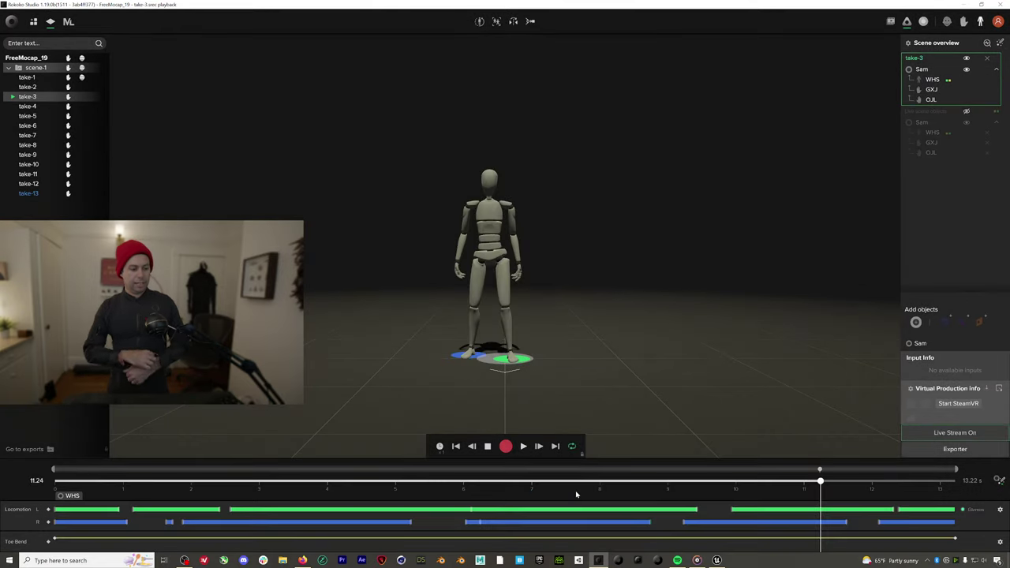
Replay and scrub take-3 around the stomp to check the edited foot contacts
{"action": "left_click_drag", "start_coordinate": [537, 481], "coordinate": [396, 488]}
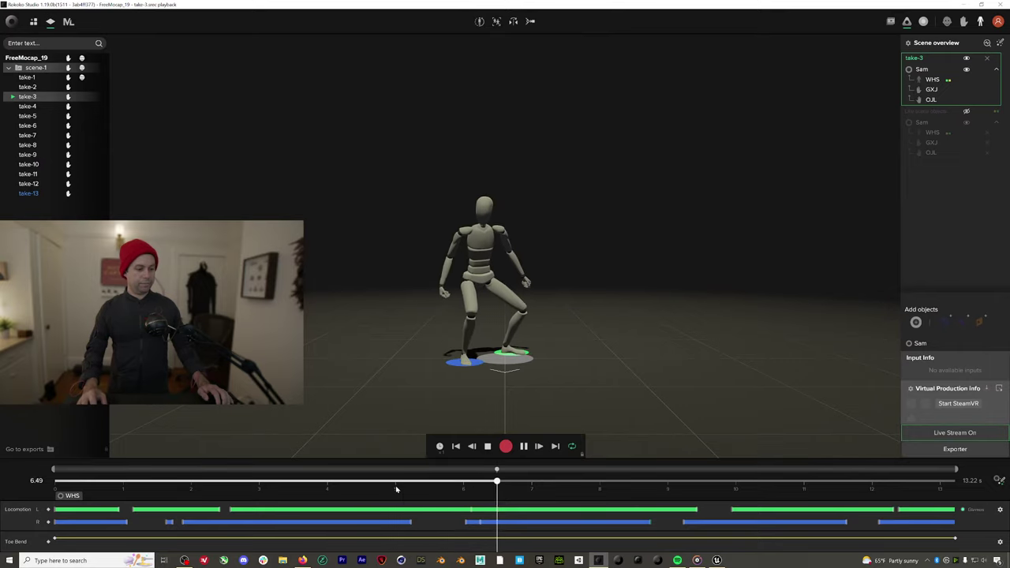
{"action": "key", "text": "space"}
{"action": "left_click_drag", "start_coordinate": [567, 484], "coordinate": [290, 483]}
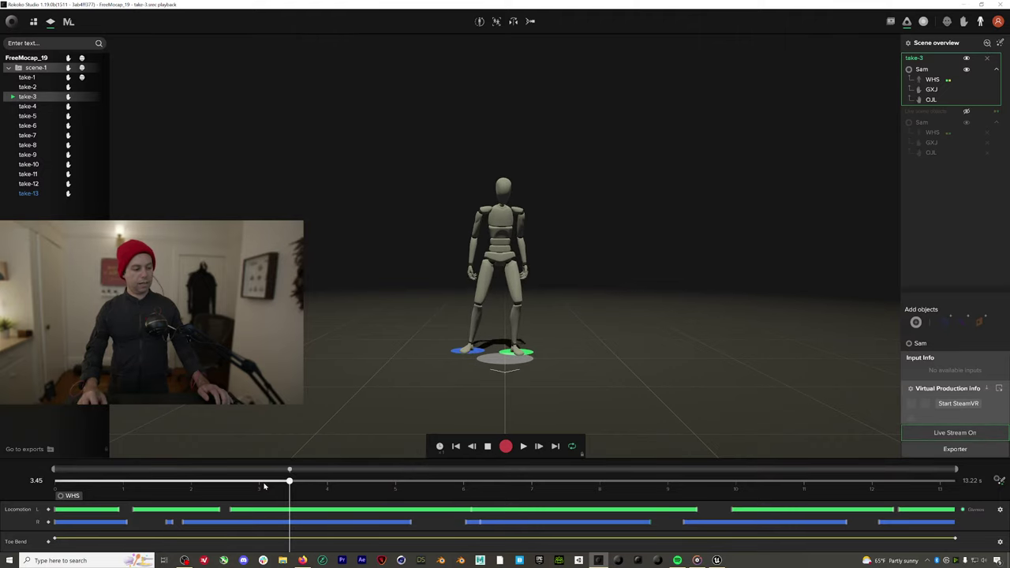
{"action": "mouse_move", "coordinate": [288, 483]}
{"action": "left_mouse_down"}
{"action": "mouse_move", "coordinate": [270, 482]}
{"action": "mouse_move", "coordinate": [302, 483]}
{"action": "left_mouse_up"}
{"action": "left_click", "coordinate": [290, 483]}
Enable the Foot IK filter on take-3 and replay the take to check the feet
{"action": "left_click", "coordinate": [994, 479]}
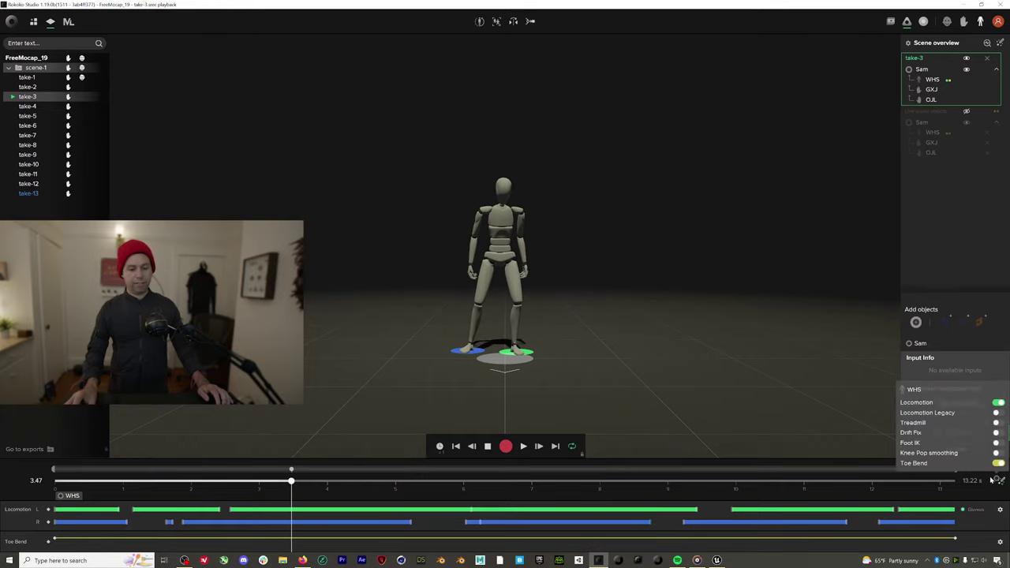
{"action": "left_click", "coordinate": [997, 443]}
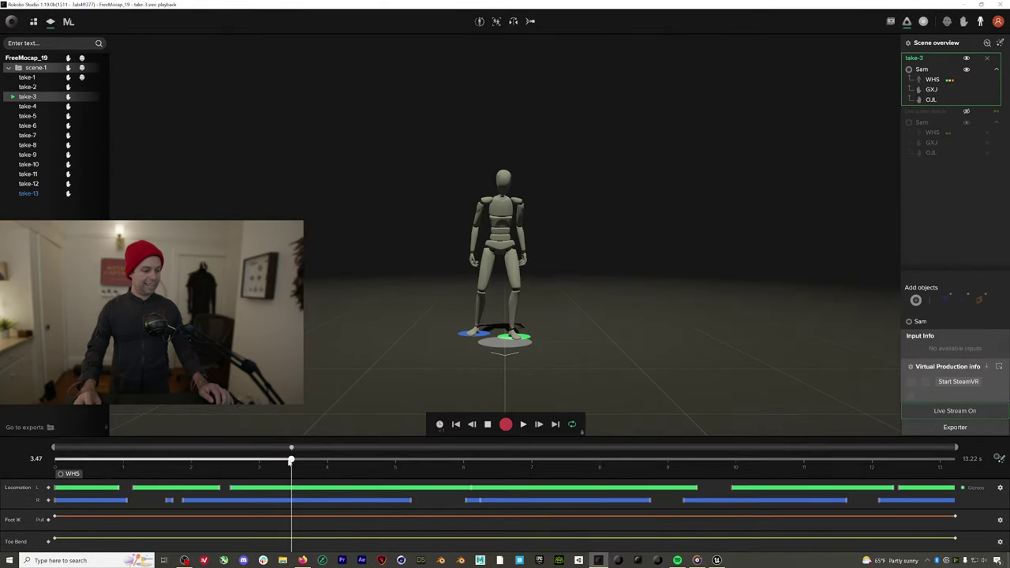
{"action": "left_click_drag", "start_coordinate": [284, 461], "coordinate": [315, 462]}
{"action": "key", "text": "space"}
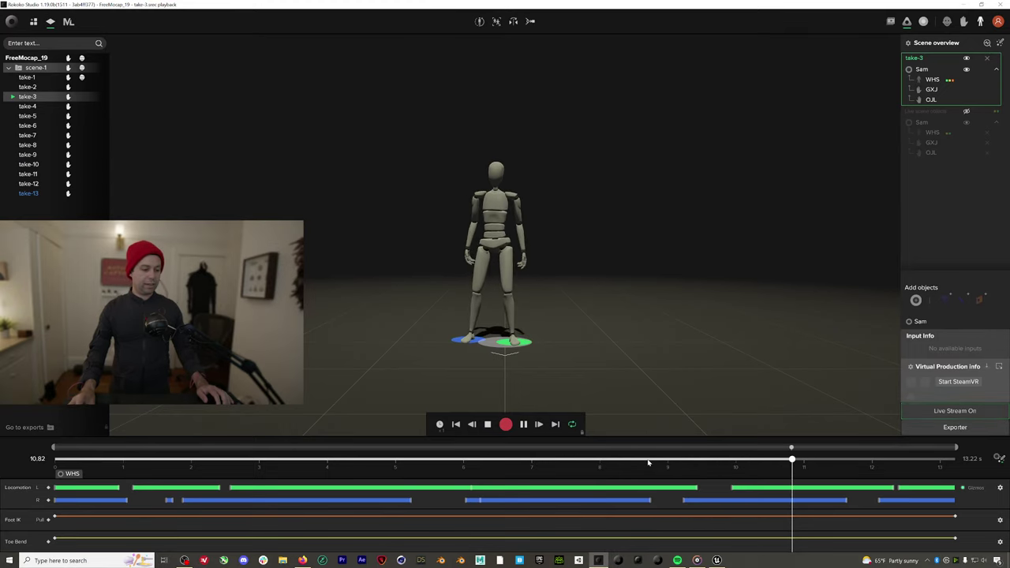
{"action": "left_click_drag", "start_coordinate": [647, 463], "coordinate": [558, 464]}
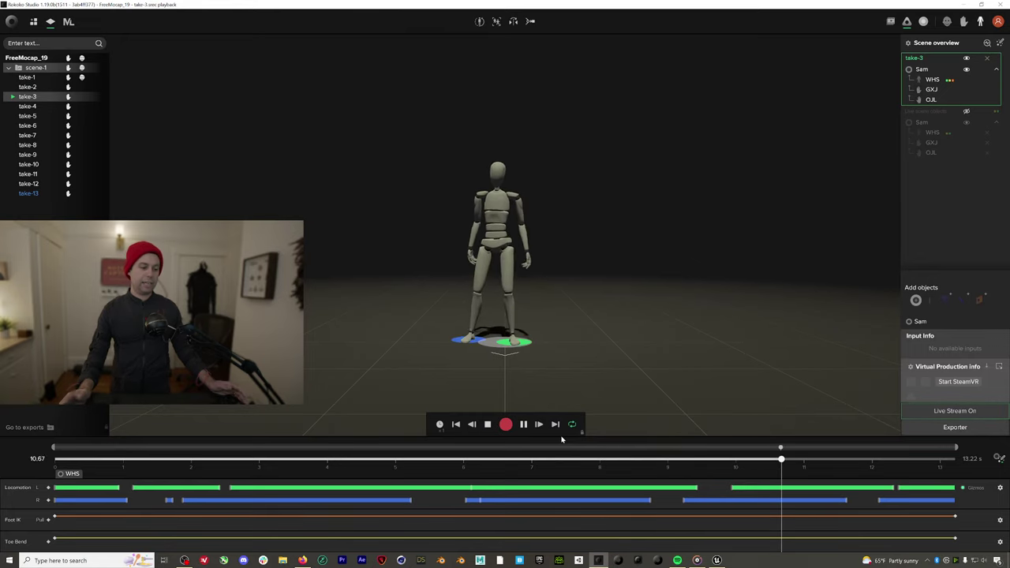
{"action": "left_click_drag", "start_coordinate": [881, 460], "coordinate": [690, 477]}
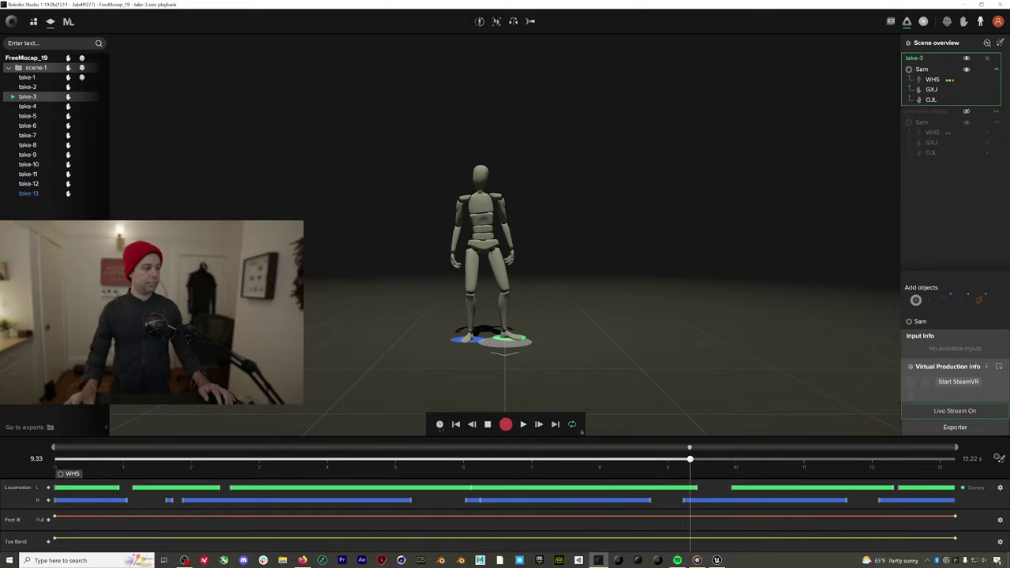
Rename take-2 as Halloween_MummyWalkCycle
{"action": "right_click", "coordinate": [34, 88]}
{"action": "left_click", "coordinate": [34, 87]}
{"action": "right_click", "coordinate": [34, 88]}
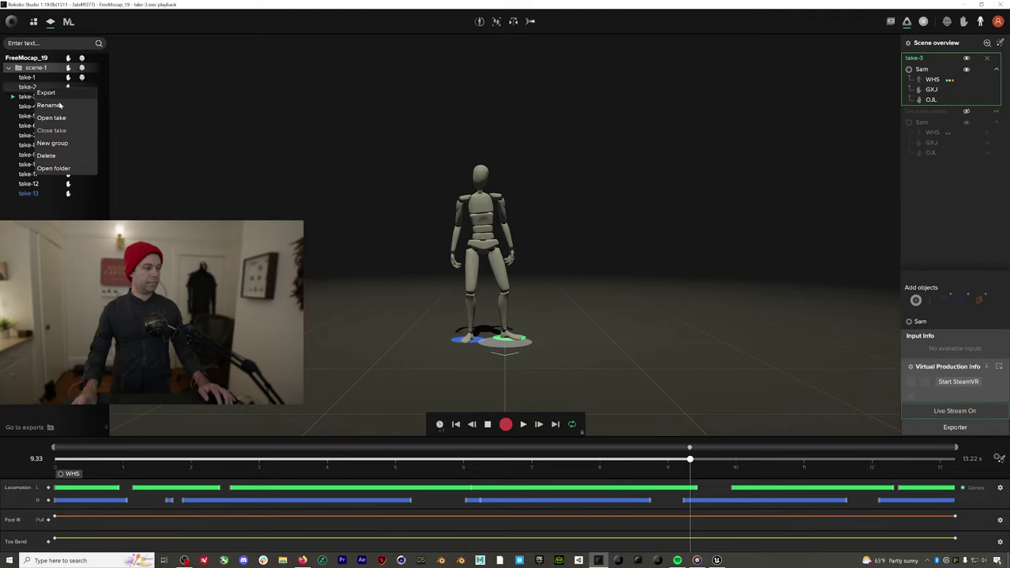
{"action": "left_click", "coordinate": [49, 105]}
{"action": "type", "text": "Halo"}
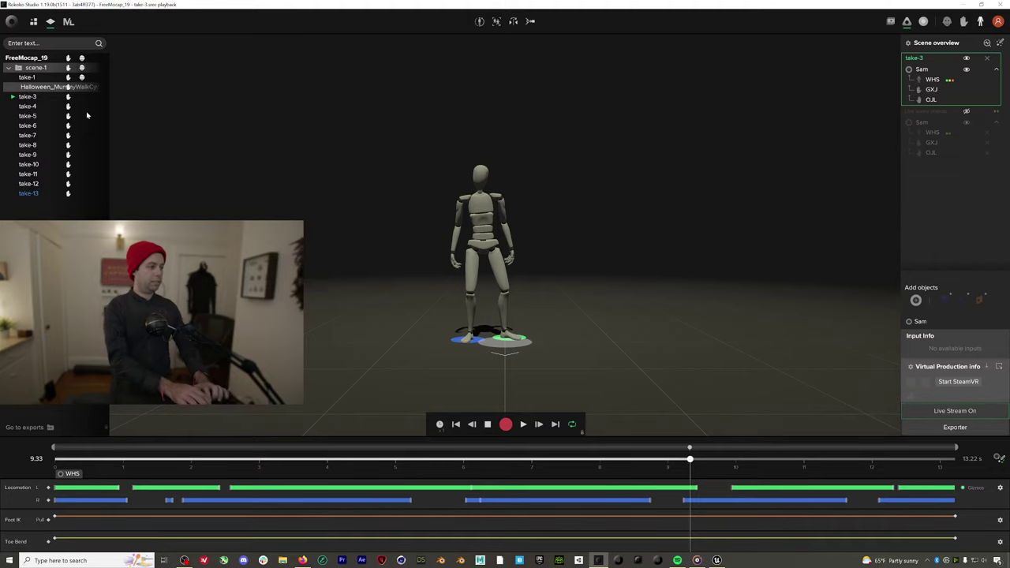
{"action": "key", "text": "Return"}
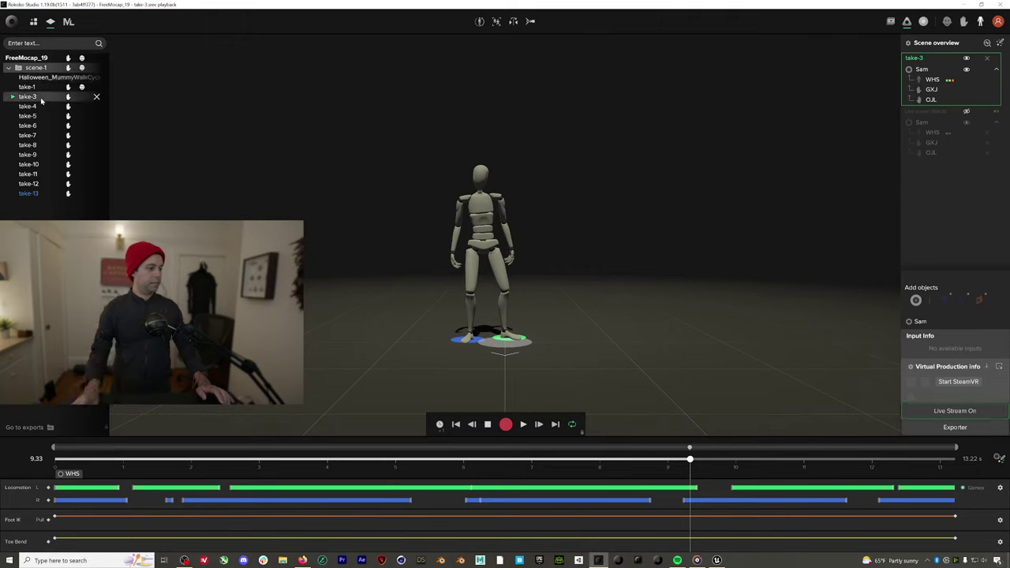
Rename take-3 as BigStomp
{"action": "right_click", "coordinate": [39, 99]}
{"action": "left_click", "coordinate": [53, 117]}
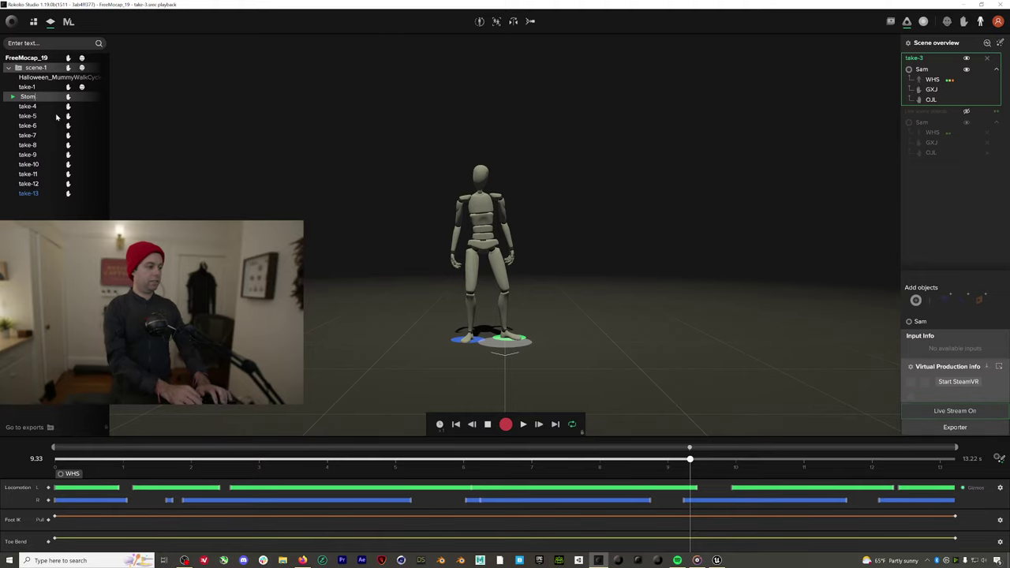
{"action": "type", "text": "S"}
{"action": "key", "text": "BackSpace"}
{"action": "type", "text": "Big"}
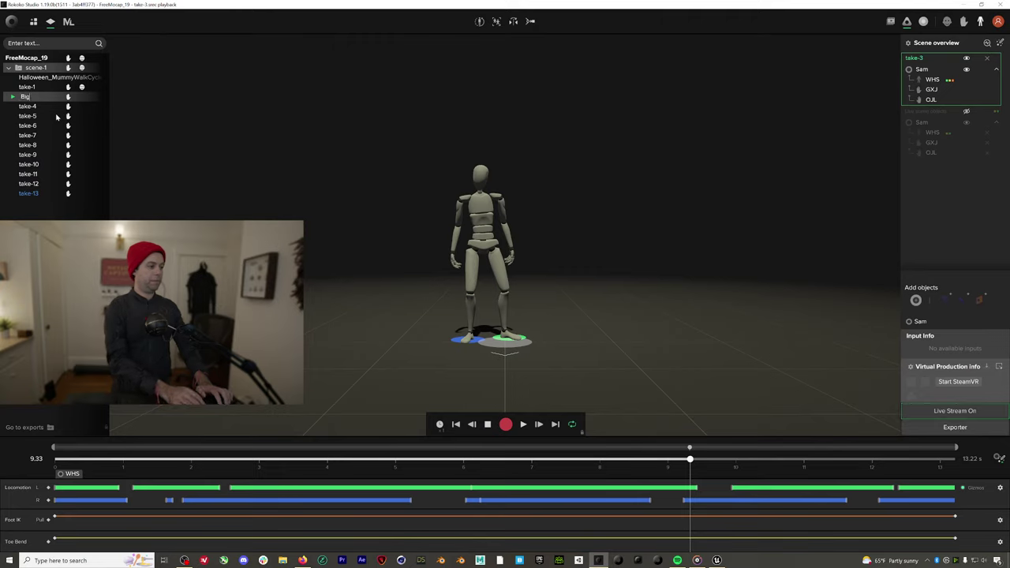
{"action": "type", "text": "Stomp"}
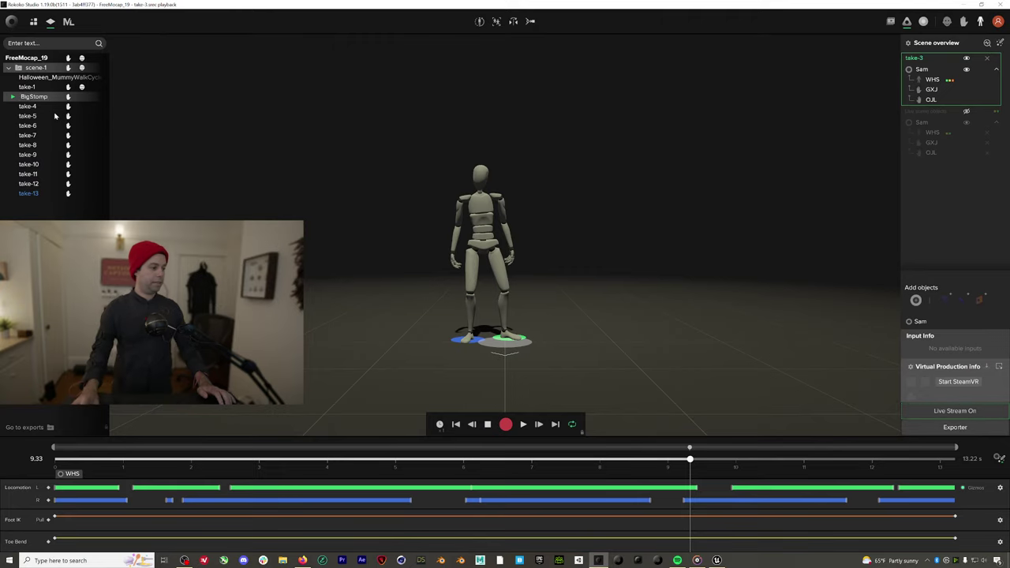
{"action": "key", "text": "Return"}
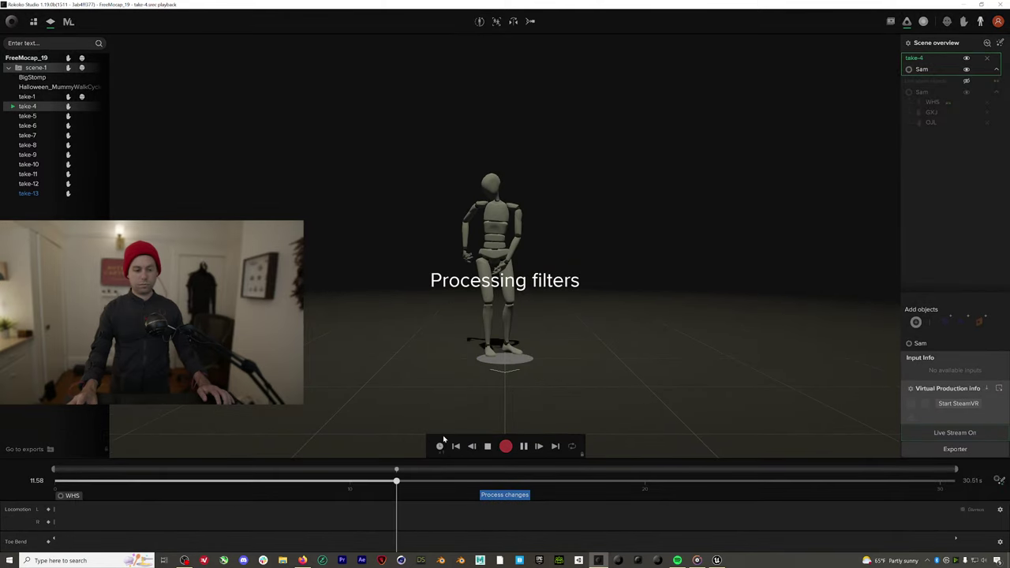
Switch to Unreal Engine to check the shader preparation progress, and return to Rokoko Studio
{"action": "left_click", "coordinate": [715, 561]}
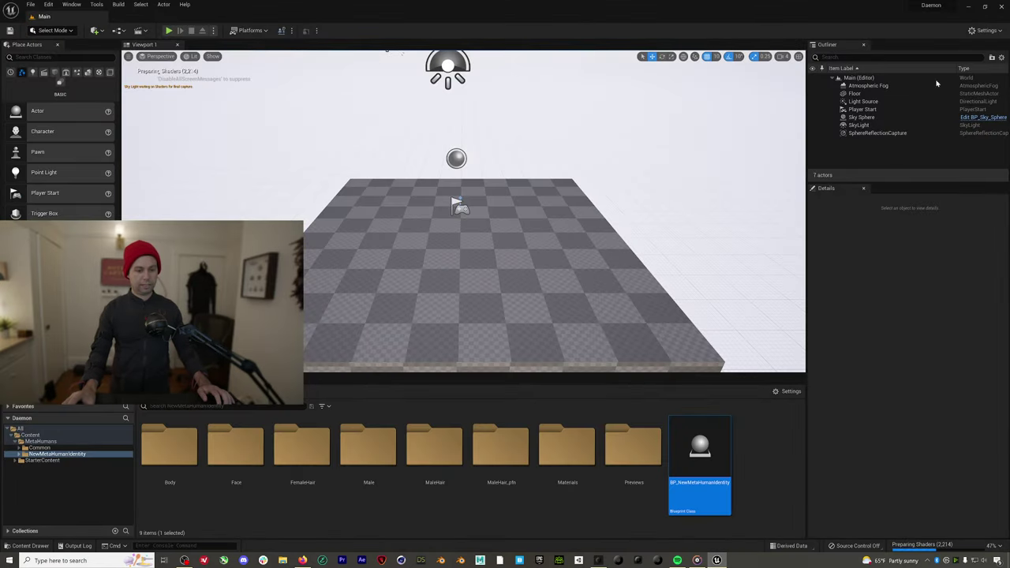
{"action": "left_click", "coordinate": [972, 7]}
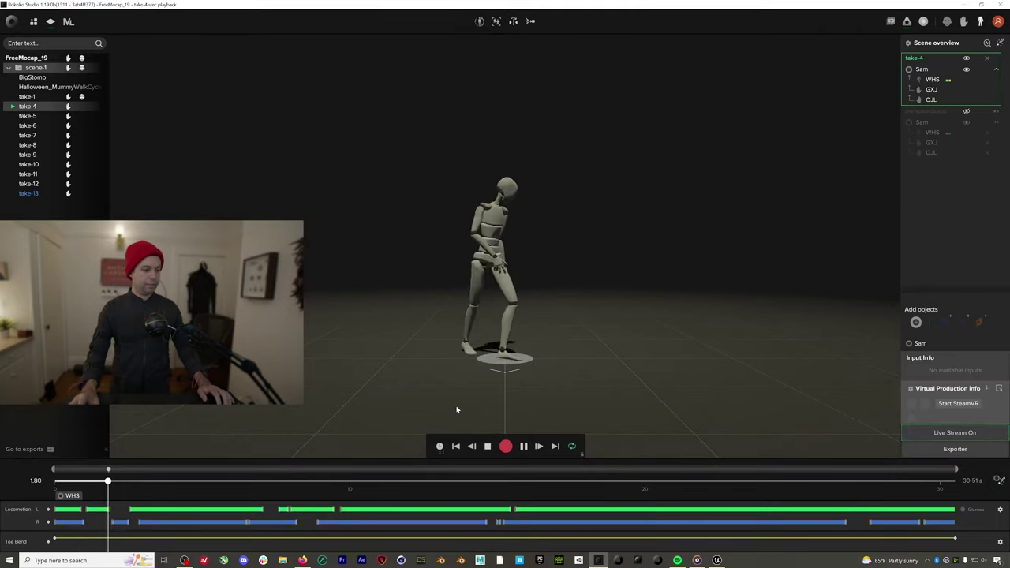
Trim take-4's right-foot contact near 6 s, remove the short left-foot contact near 8 s, and end the next left-foot contact around 9 s
{"action": "left_click_drag", "start_coordinate": [219, 484], "coordinate": [96, 483]}
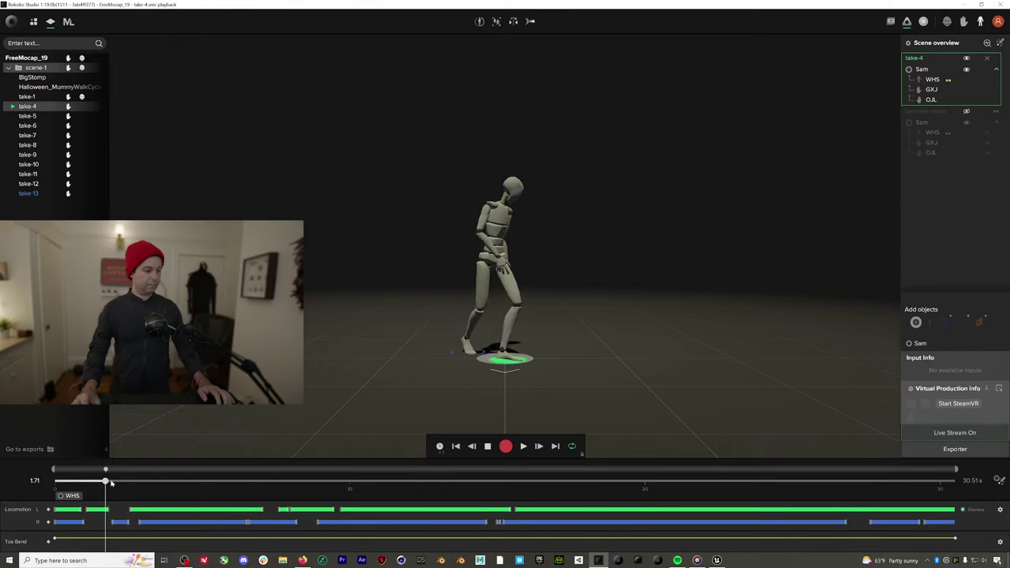
{"action": "left_click_drag", "start_coordinate": [111, 483], "coordinate": [227, 483]}
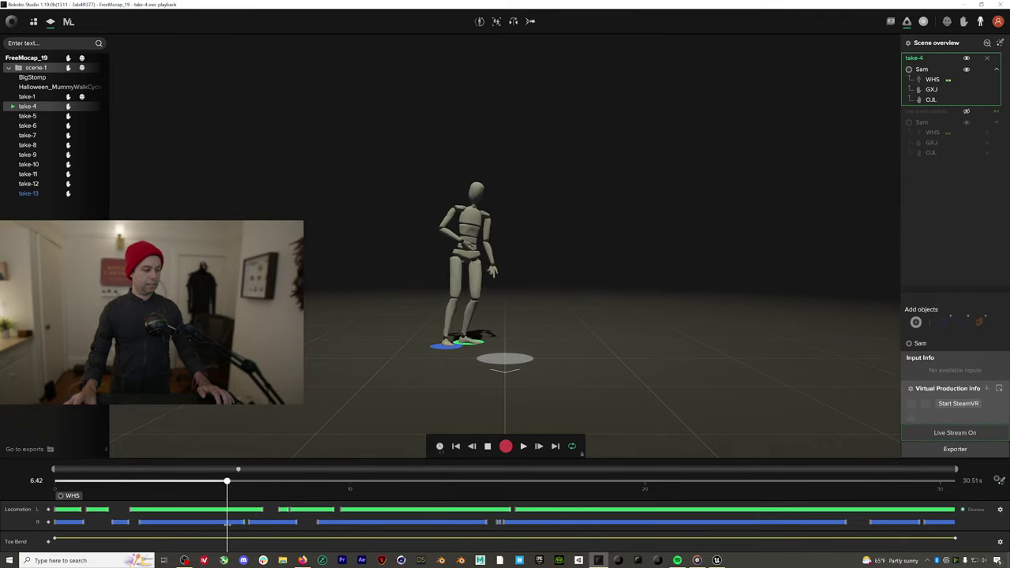
{"action": "left_click_drag", "start_coordinate": [227, 481], "coordinate": [299, 480]}
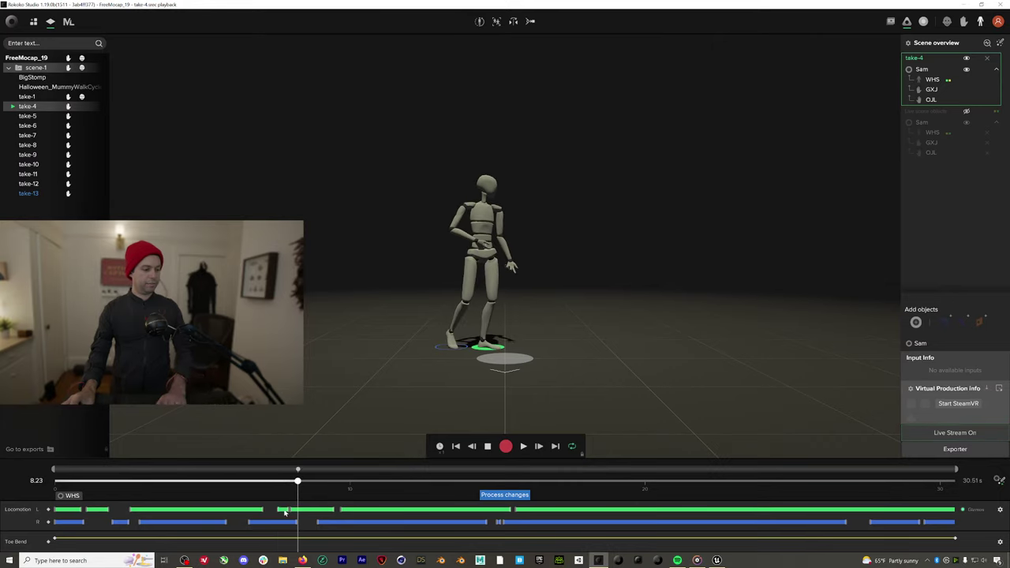
{"action": "mouse_move", "coordinate": [297, 481]}
{"action": "left_mouse_down"}
{"action": "mouse_move", "coordinate": [281, 481]}
{"action": "mouse_move", "coordinate": [310, 481]}
{"action": "left_mouse_up"}
{"action": "mouse_move", "coordinate": [328, 479]}
{"action": "left_mouse_down"}
{"action": "mouse_move", "coordinate": [339, 478]}
{"action": "mouse_move", "coordinate": [321, 479]}
{"action": "left_mouse_up"}
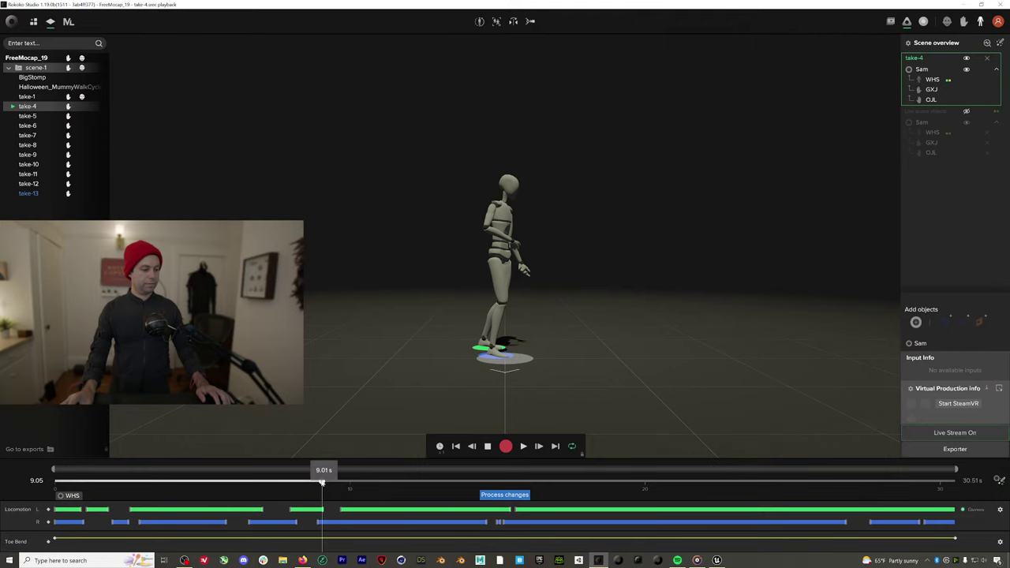
{"action": "left_click_drag", "start_coordinate": [322, 479], "coordinate": [443, 485]}
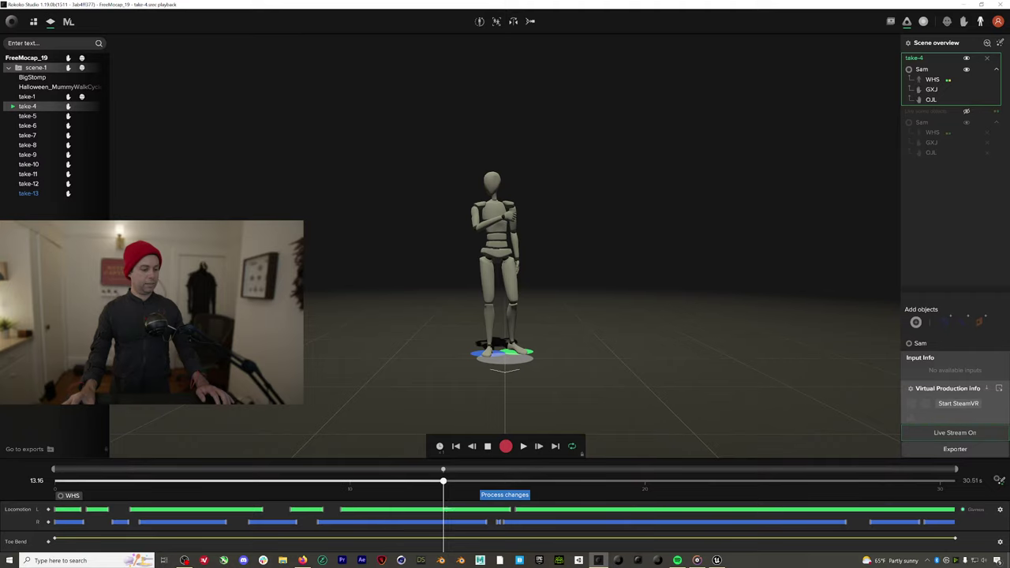
Split take-4's left-foot contact just after 13 s and remove the short right-foot contact near 15 s
{"action": "left_click", "coordinate": [446, 512]}
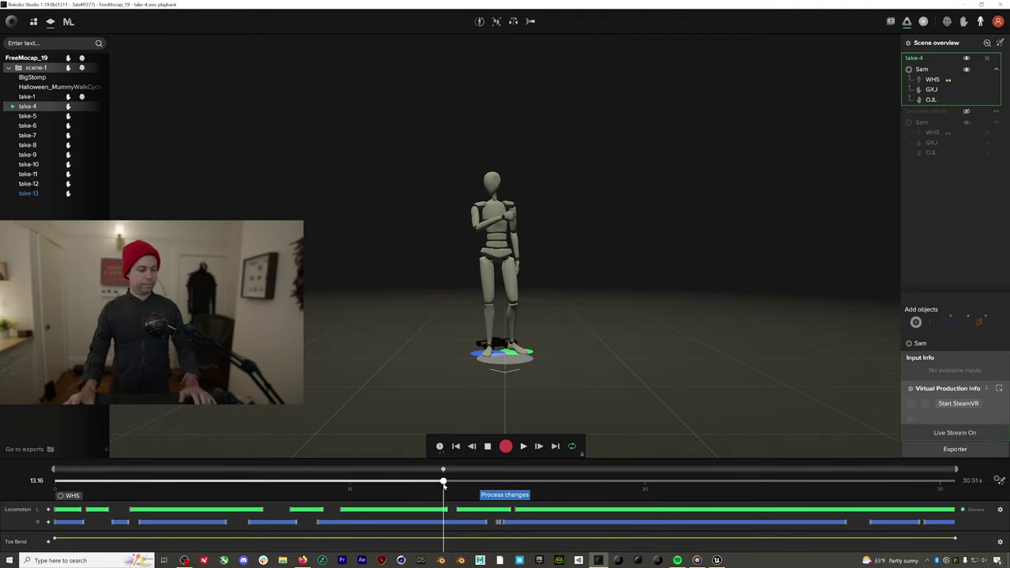
{"action": "left_click_drag", "start_coordinate": [444, 481], "coordinate": [507, 480]}
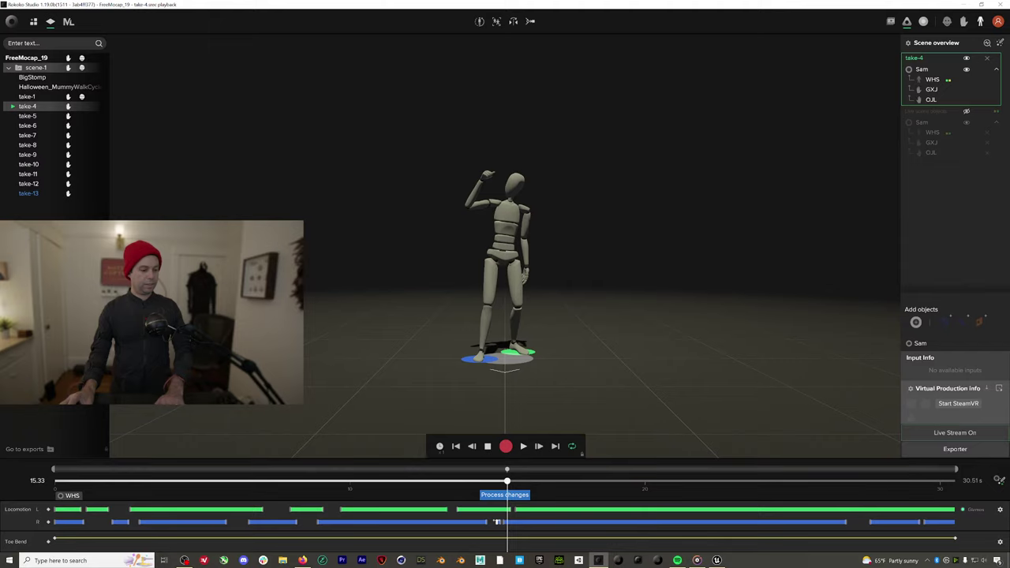
{"action": "left_click_drag", "start_coordinate": [507, 482], "coordinate": [852, 485]}
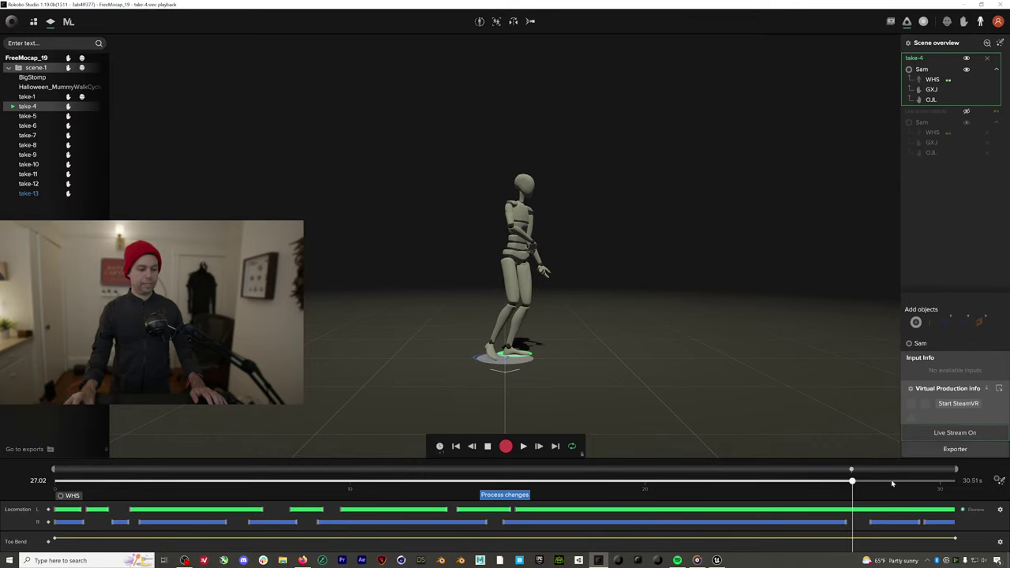
Enable the Foot IK and Drift Fix filters on take-4
{"action": "key", "text": "space"}
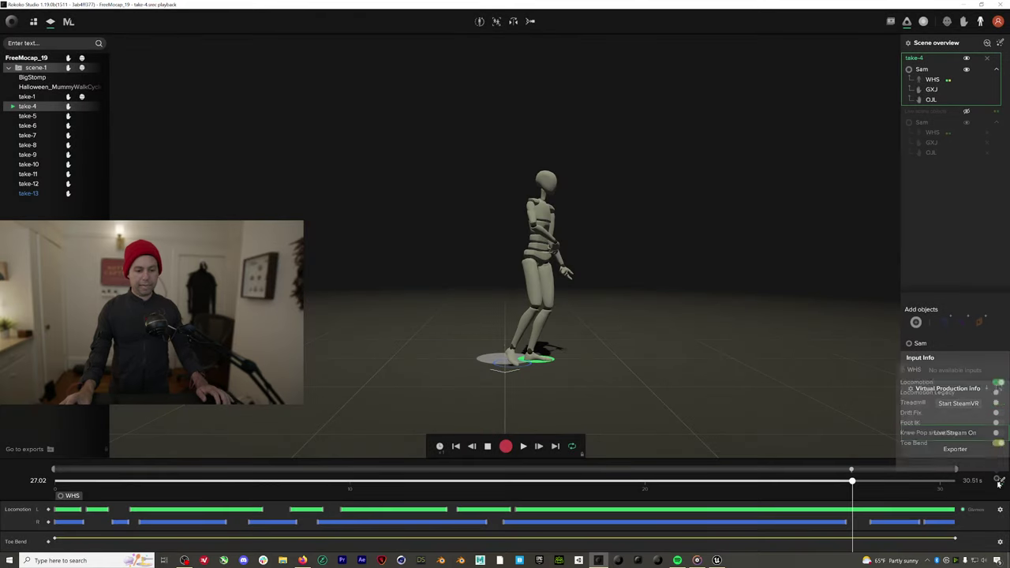
{"action": "left_click", "coordinate": [995, 422]}
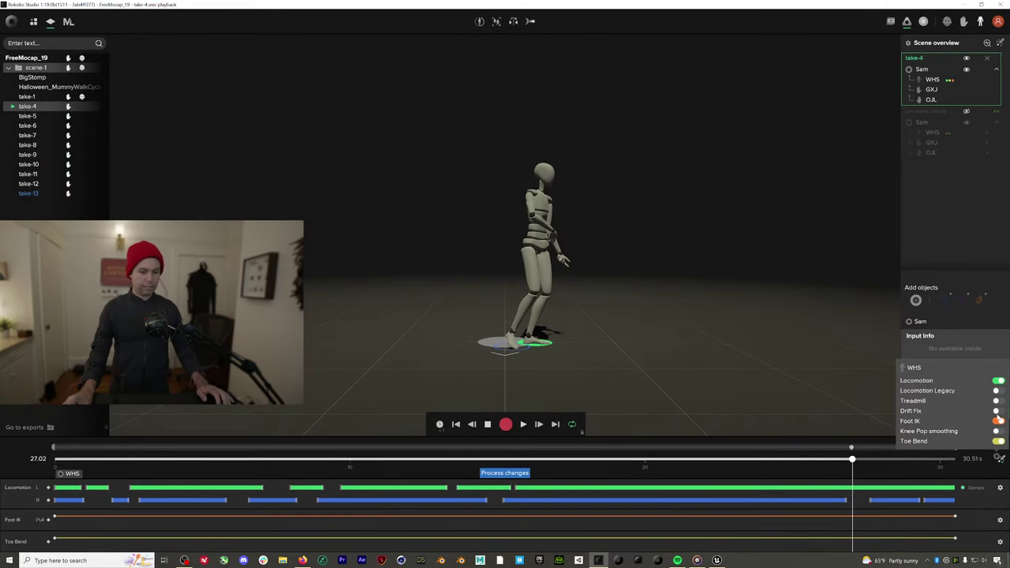
{"action": "left_click", "coordinate": [997, 412]}
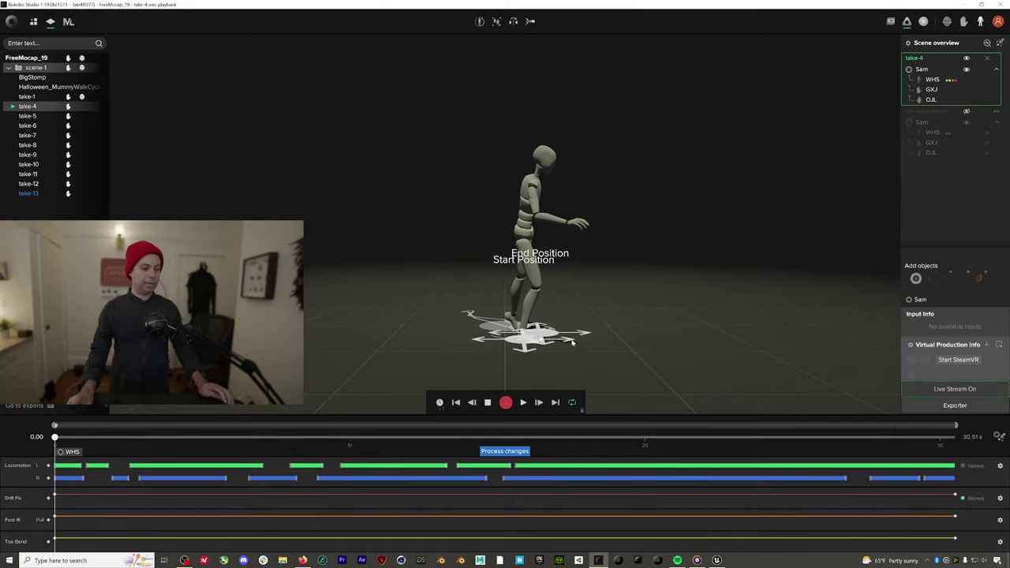
Align take-4's Drift Fix end position with its start position and replay the processed take
{"action": "mouse_move", "coordinate": [573, 342]}
{"action": "left_mouse_down"}
{"action": "mouse_move", "coordinate": [615, 335]}
{"action": "mouse_move", "coordinate": [621, 350]}
{"action": "mouse_move", "coordinate": [612, 347]}
{"action": "mouse_move", "coordinate": [634, 345]}
{"action": "left_mouse_up"}
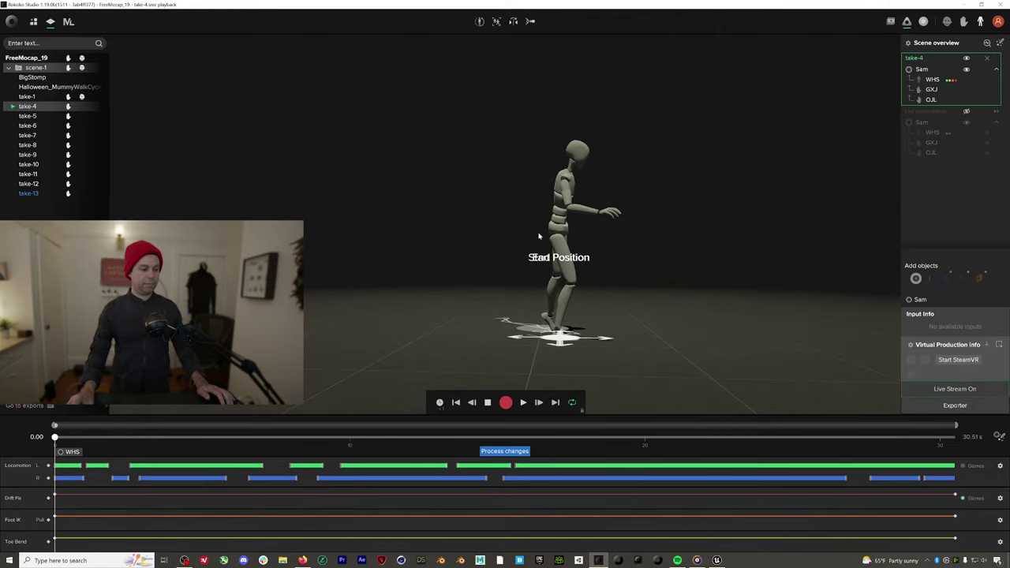
{"action": "key", "text": "space"}
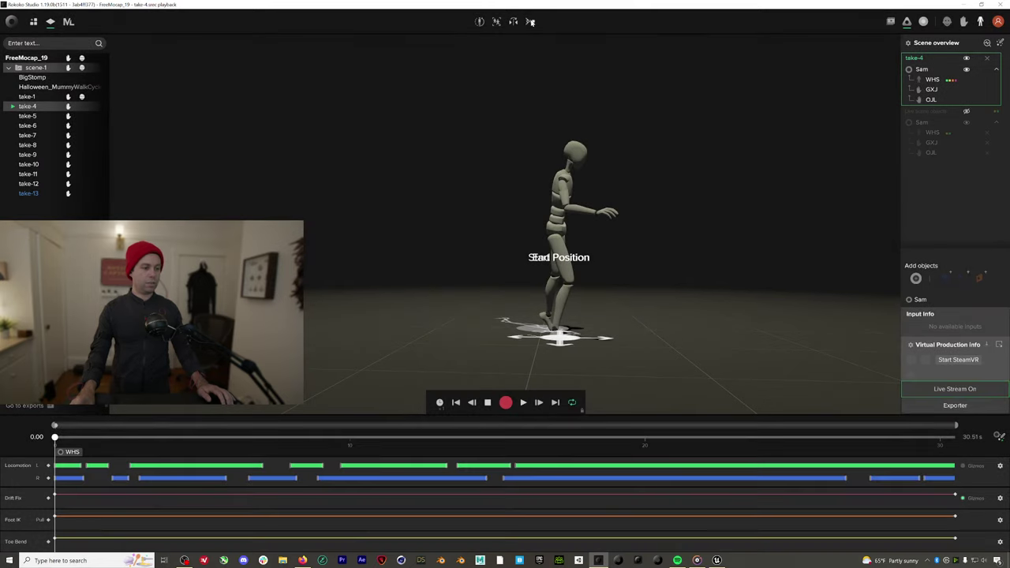
{"action": "left_click", "coordinate": [530, 22]}
{"action": "left_click", "coordinate": [522, 42]}
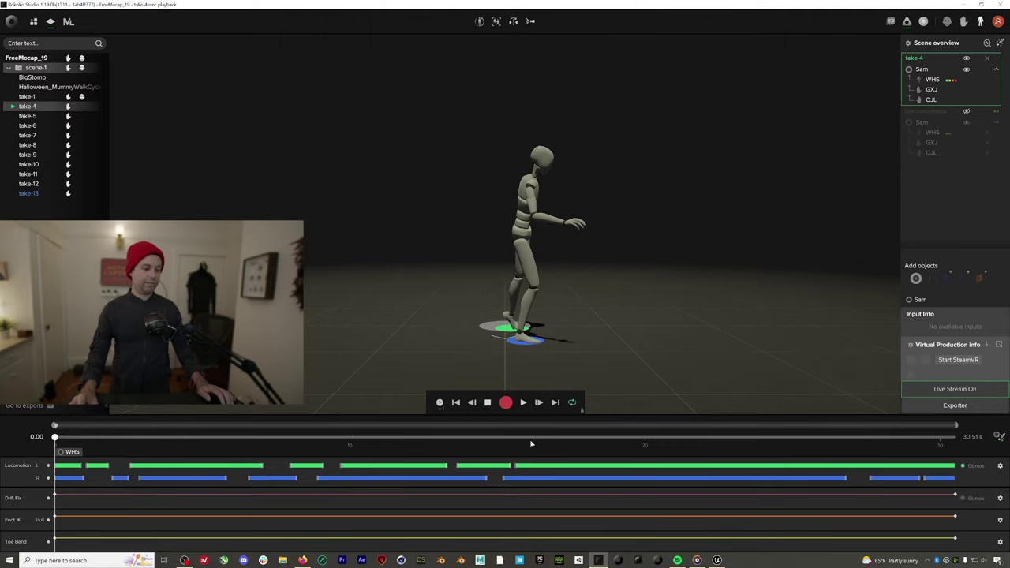
{"action": "key", "text": "space"}
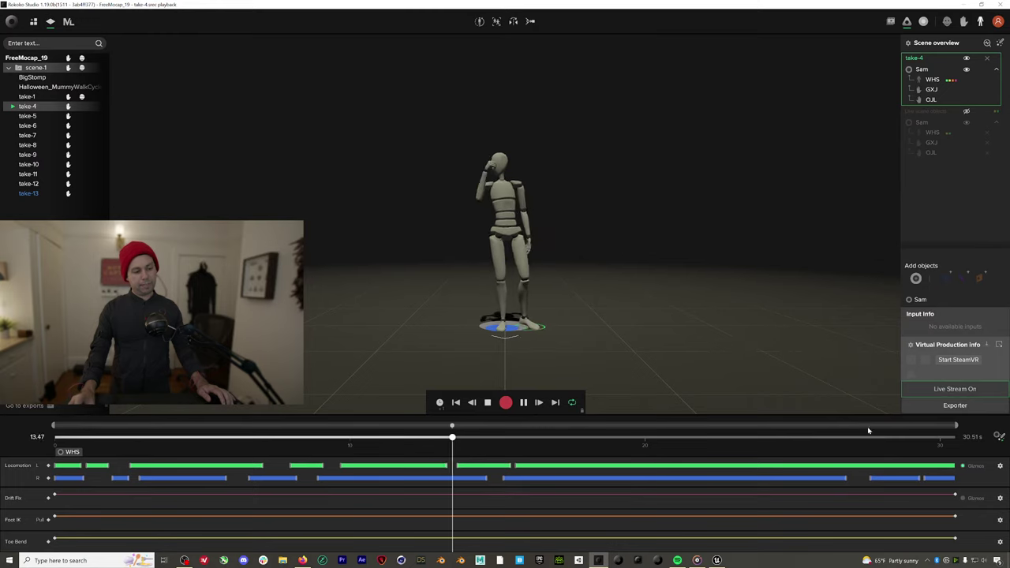
{"action": "key", "text": "space"}
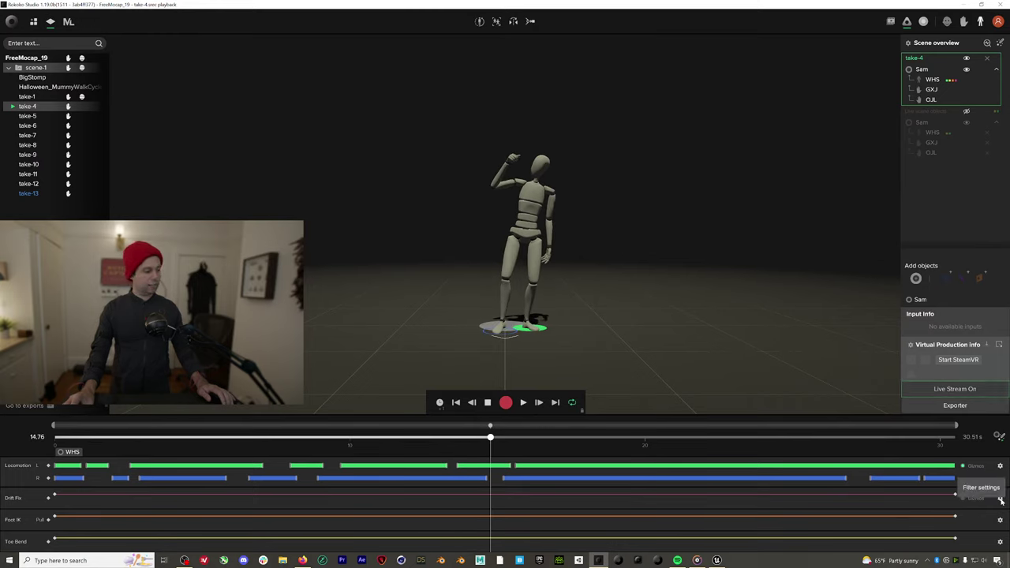
Turn off Blend Transition (old) and set Smooth to 4 in take-4's Foot IK filter, and process the changes
{"action": "left_click", "coordinate": [1000, 500]}
{"action": "left_click", "coordinate": [1000, 521]}
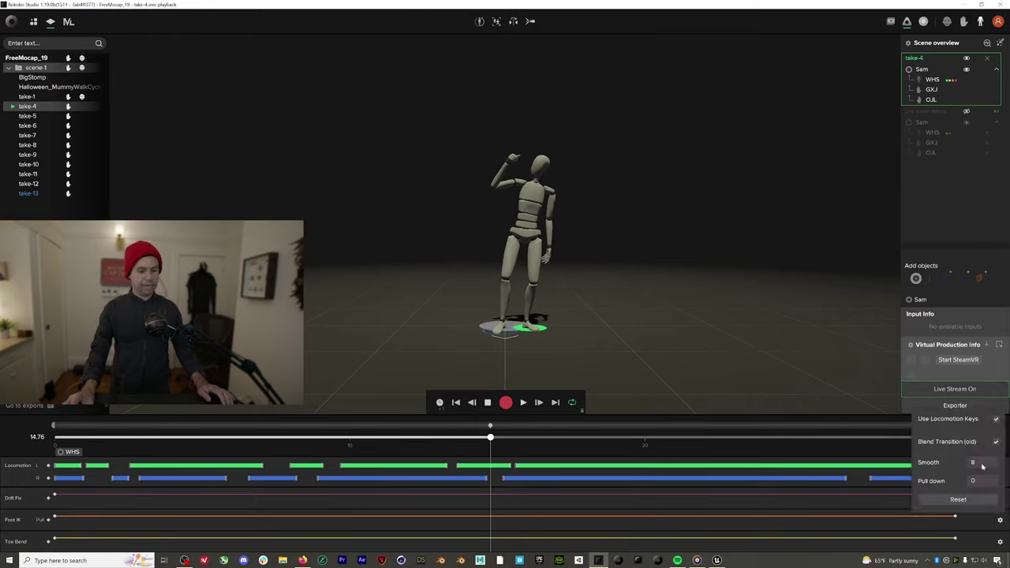
{"action": "left_click", "coordinate": [996, 444]}
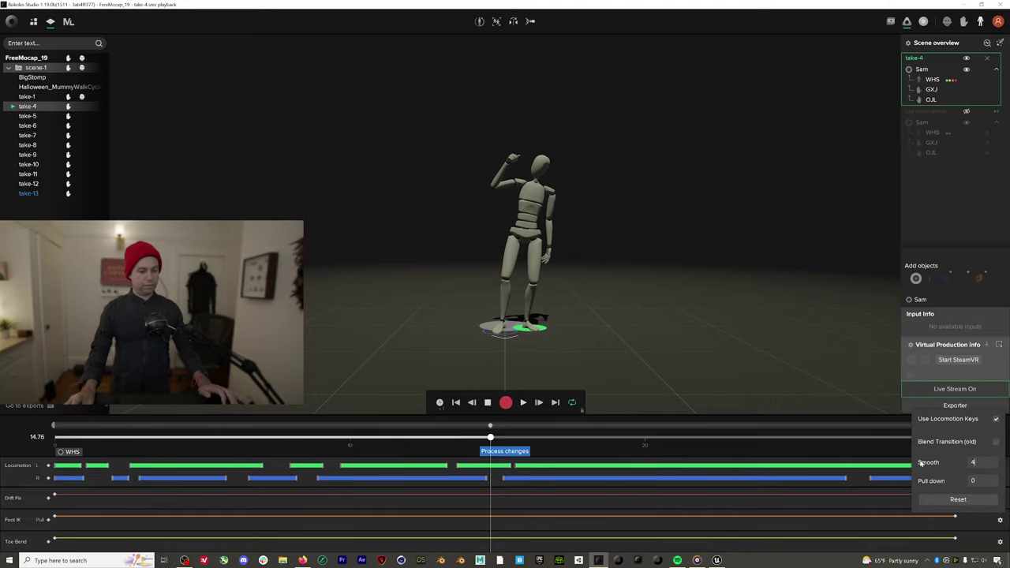
{"action": "left_click", "coordinate": [524, 451]}
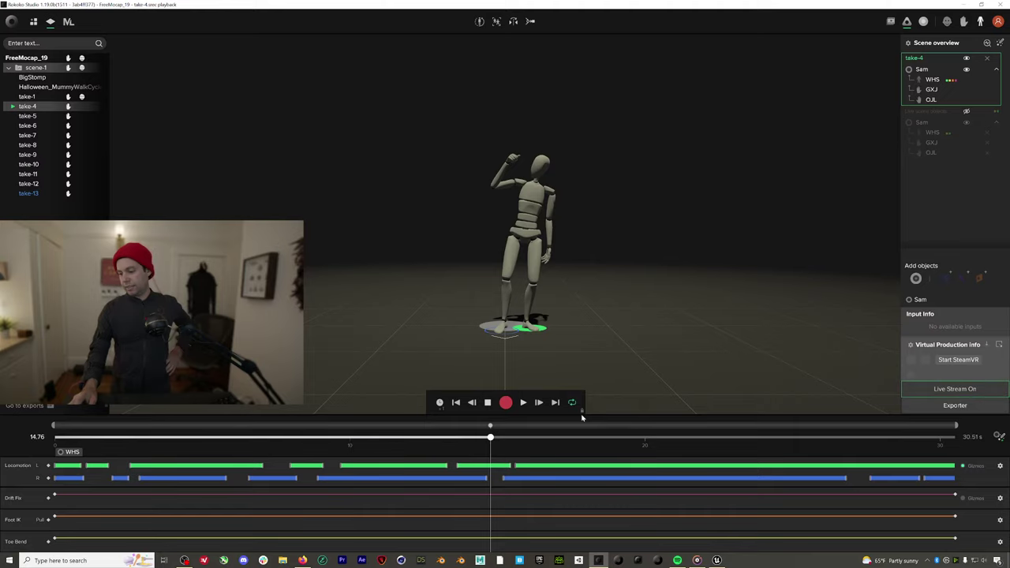
{"action": "left_click_drag", "start_coordinate": [490, 439], "coordinate": [505, 457]}
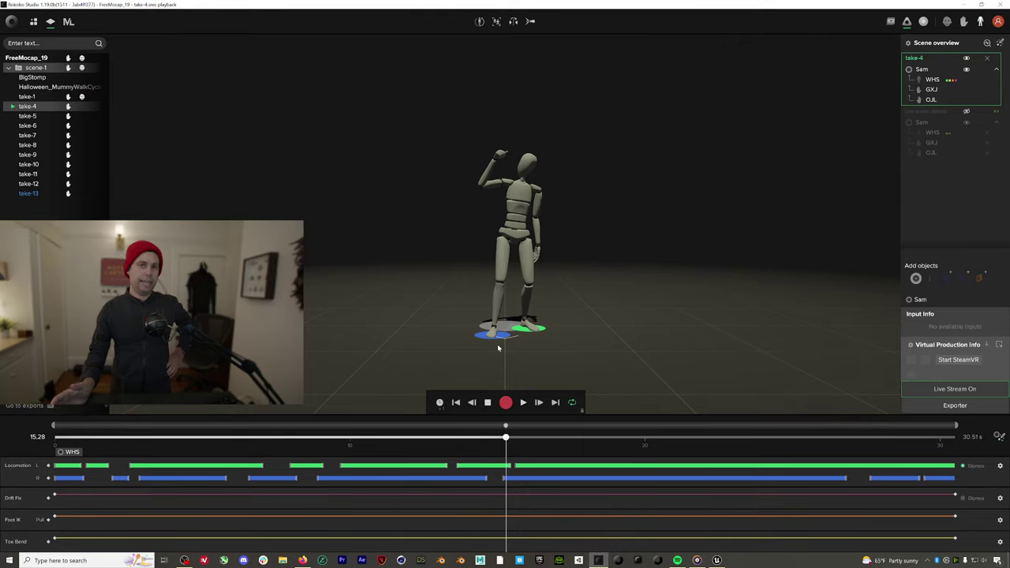
Rename take-4 as SoldierCheckingWindow
{"action": "right_click", "coordinate": [37, 111]}
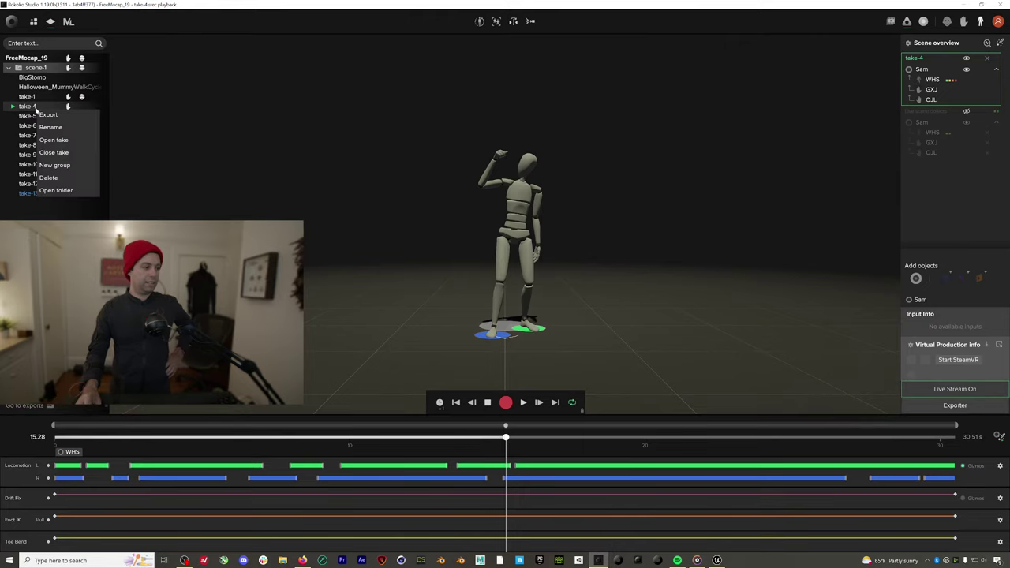
{"action": "left_click", "coordinate": [45, 128]}
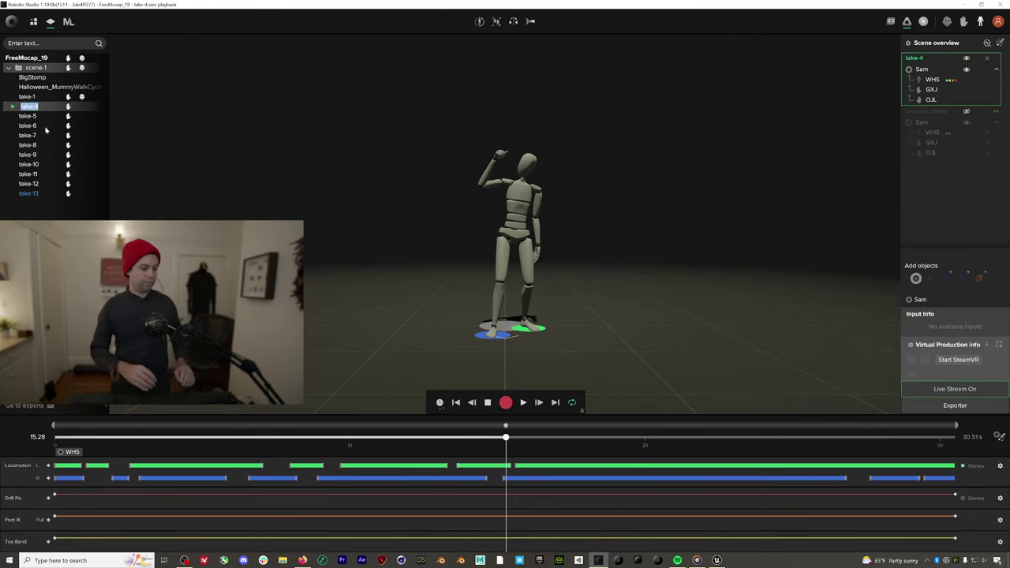
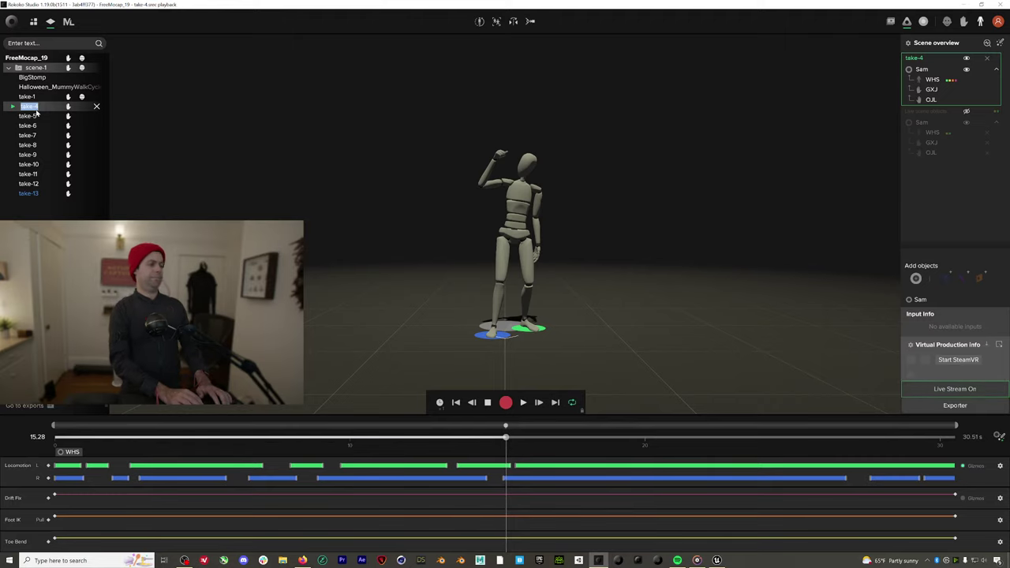
{"action": "type", "text": "Sold"}
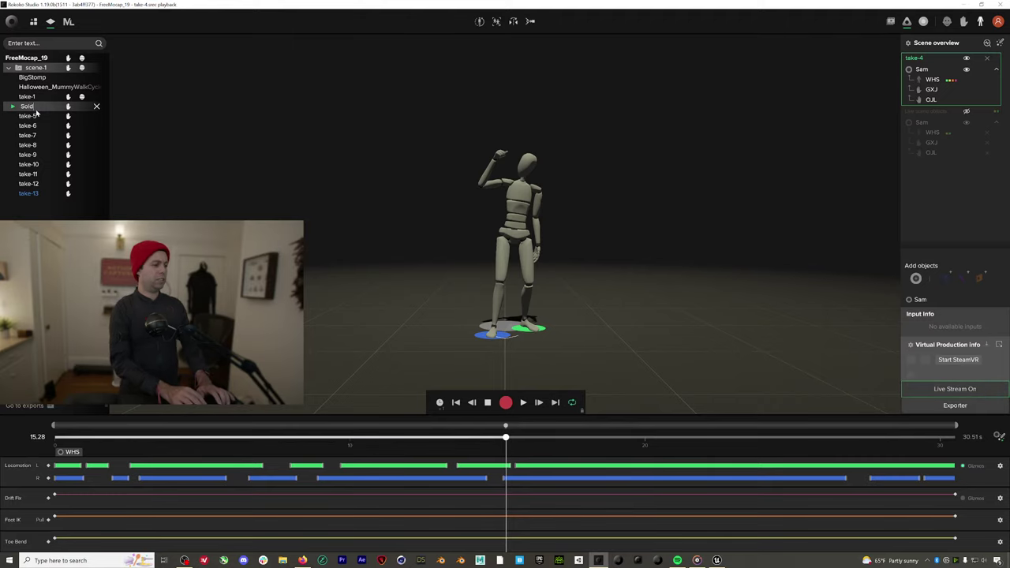
{"action": "type", "text": "ierCheck"}
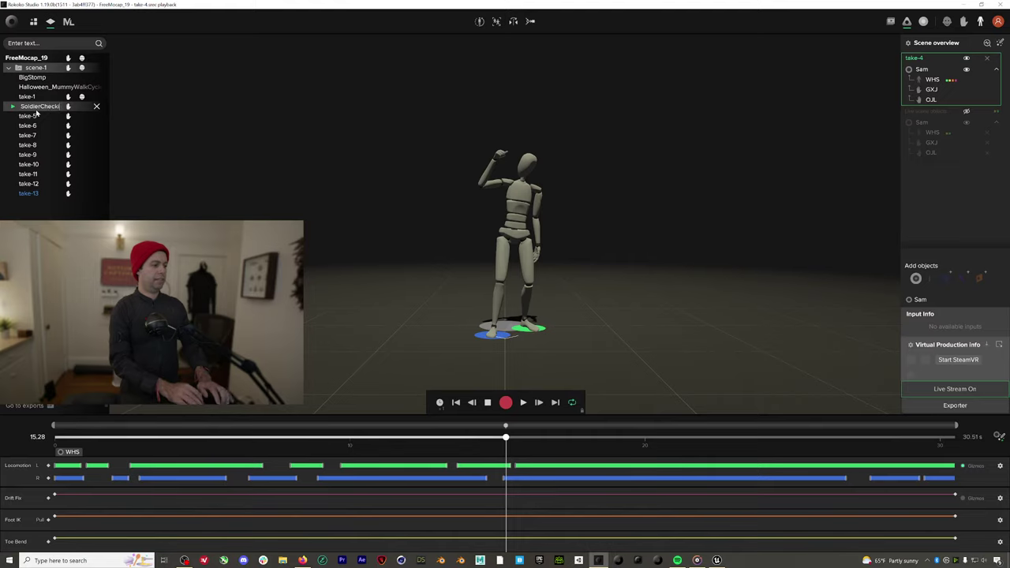
{"action": "type", "text": "ingWindow"}
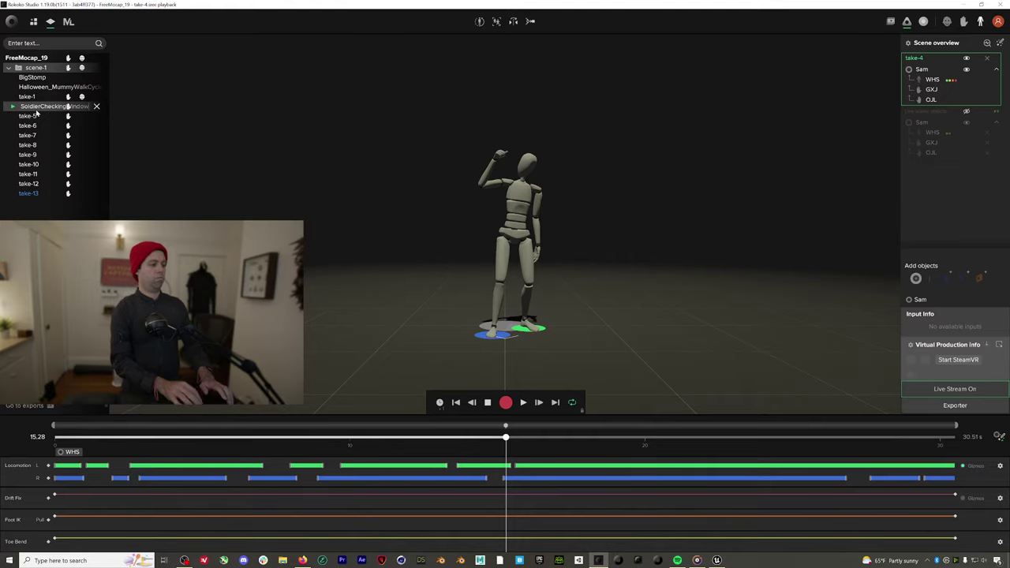
{"action": "key", "text": "Return"}
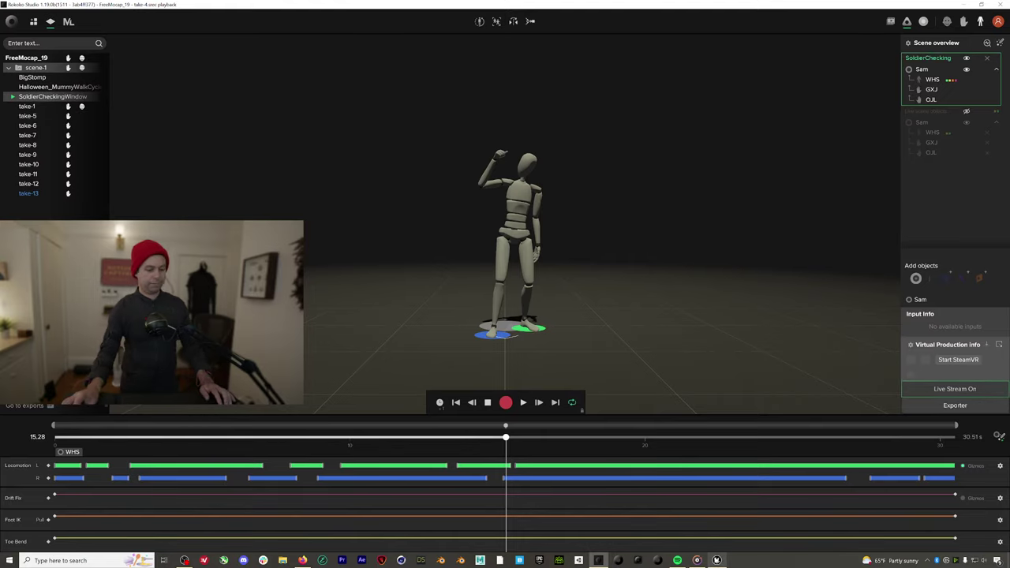
Check the shader preparation in Unreal Engine again and switch back to Rokoko Studio
{"action": "left_click", "coordinate": [716, 560]}
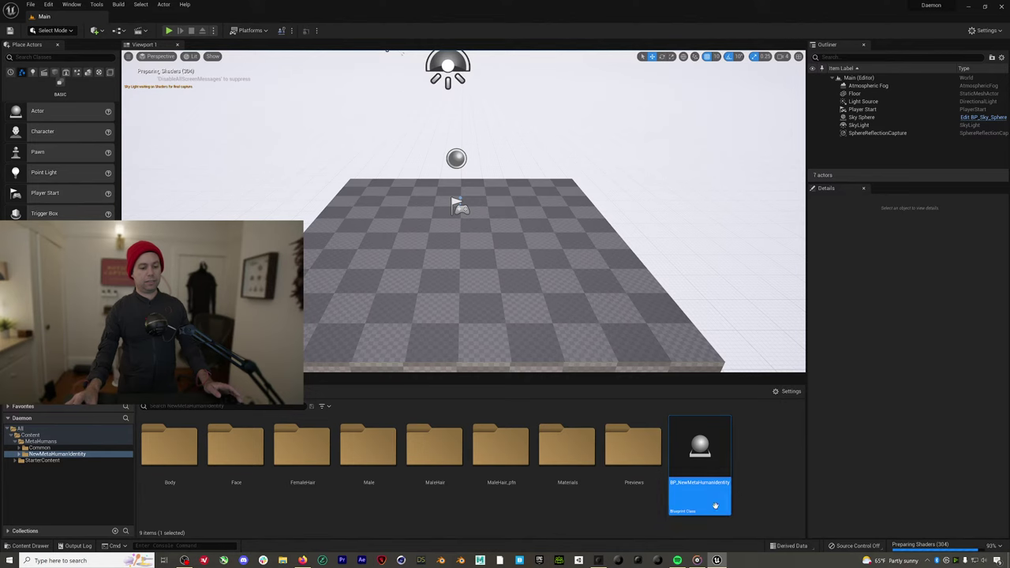
{"action": "left_click", "coordinate": [598, 560]}
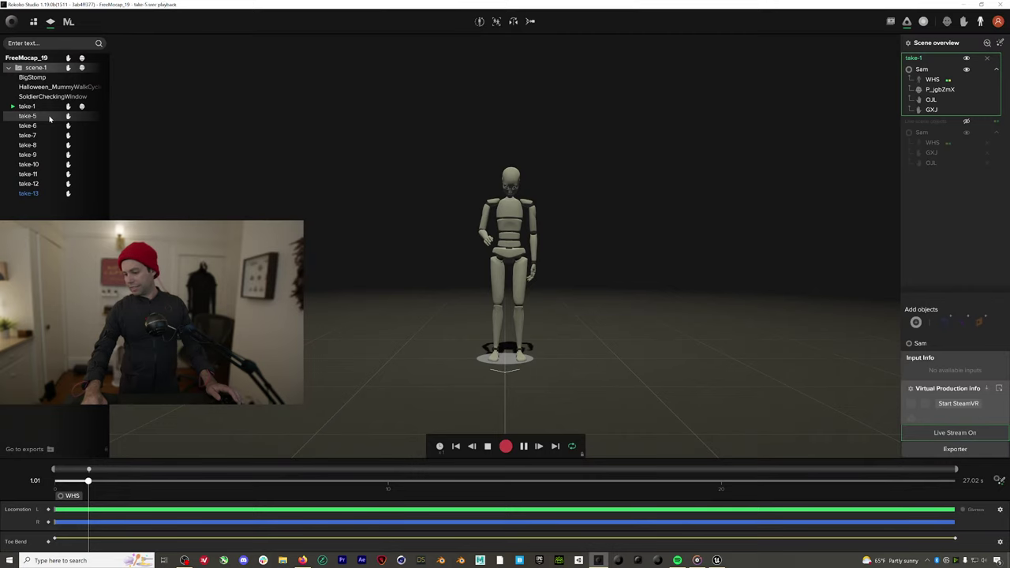
Open take-5, scrub through it to judge the motion, and delete the take
{"action": "left_click", "coordinate": [49, 118]}
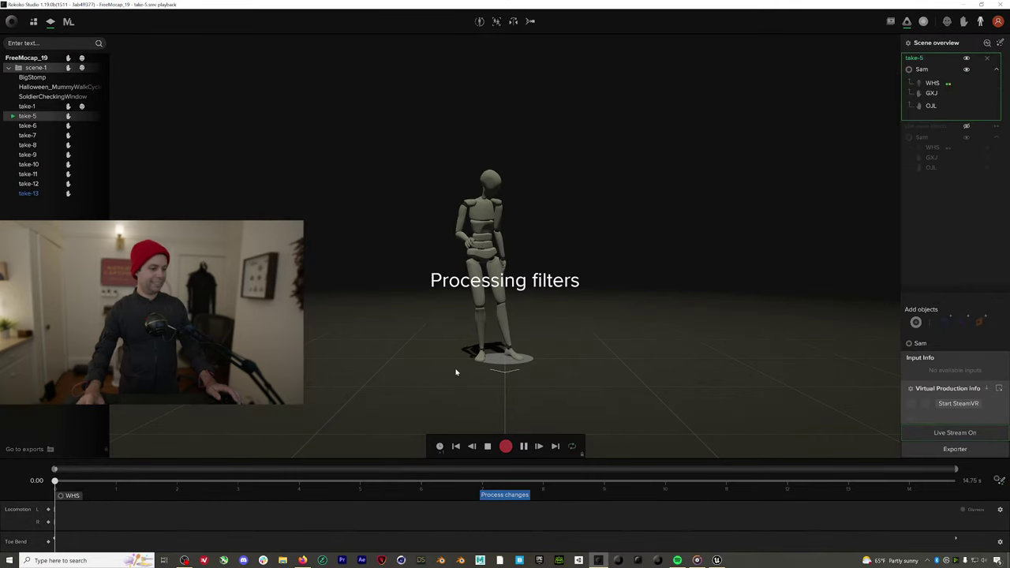
{"action": "left_click_drag", "start_coordinate": [505, 472], "coordinate": [356, 479]}
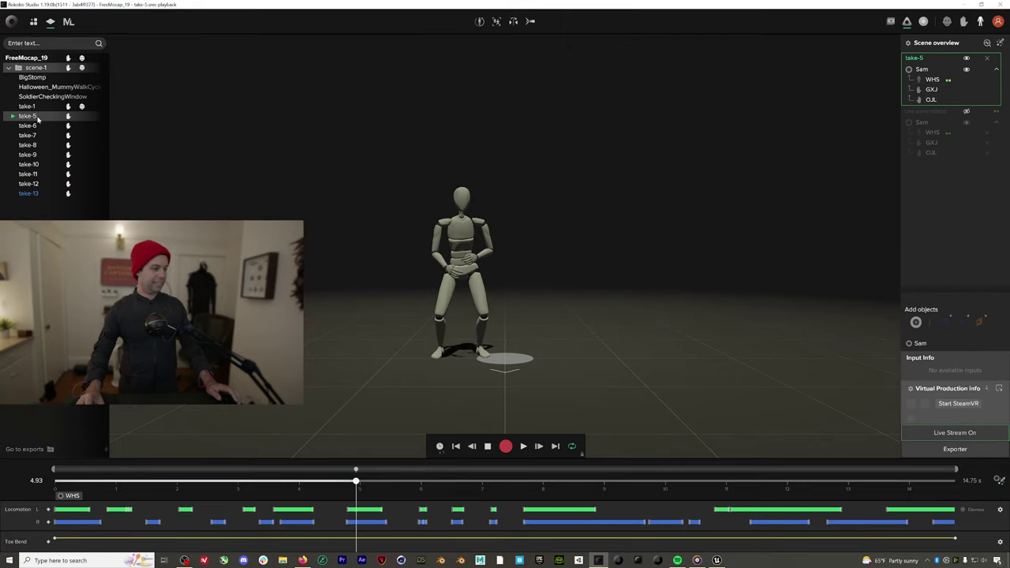
{"action": "right_click", "coordinate": [39, 117]}
{"action": "left_click", "coordinate": [50, 184]}
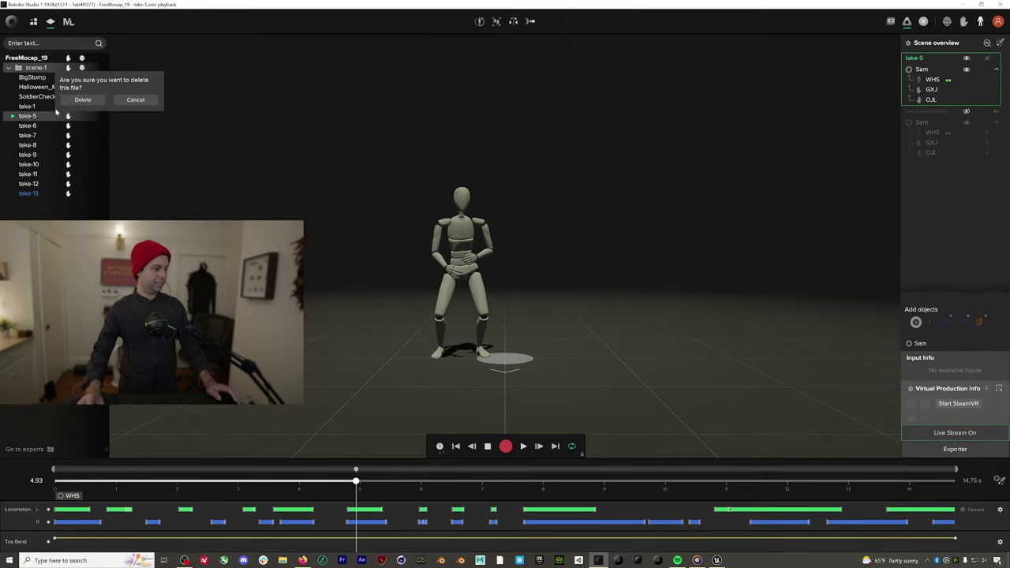
{"action": "left_click", "coordinate": [82, 101]}
Open take-6 for playback
{"action": "double_click", "coordinate": [29, 116]}
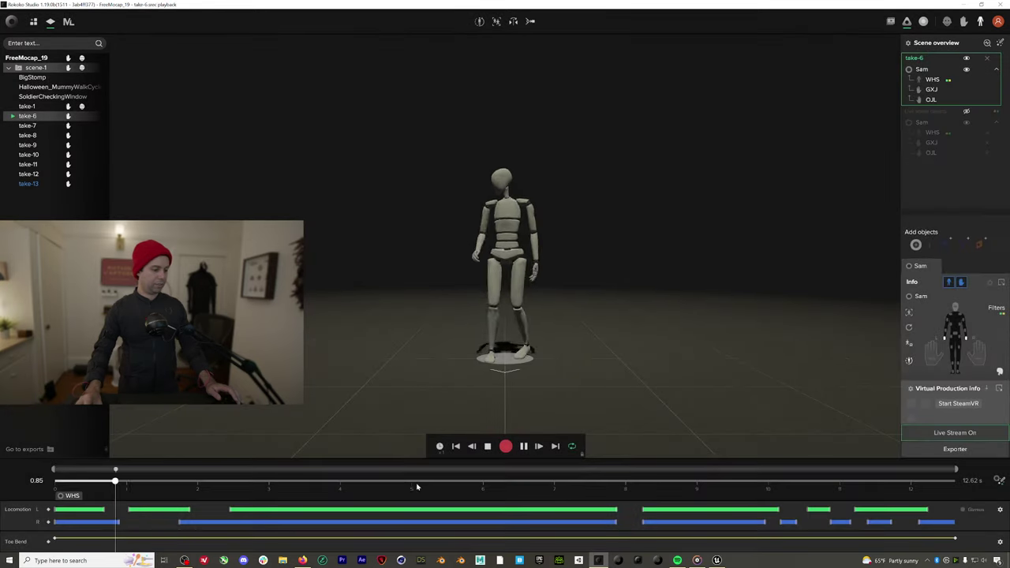
Scrub take-6 to about 11 s, split the right foot's locomotion contact there with a gap, and play back the section
{"action": "left_click_drag", "start_coordinate": [418, 497], "coordinate": [825, 483]}
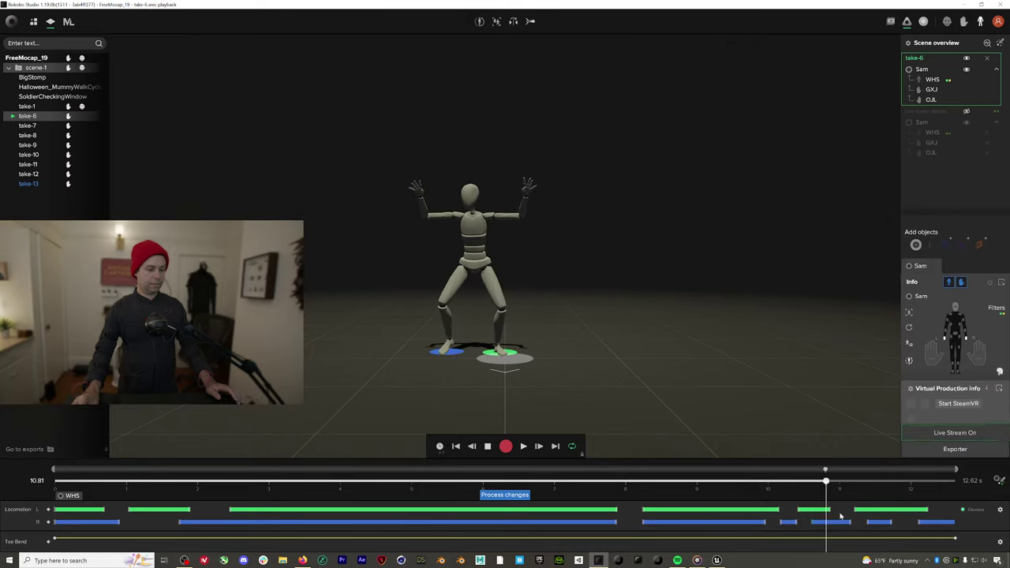
{"action": "left_click", "coordinate": [823, 522]}
{"action": "left_click_drag", "start_coordinate": [826, 483], "coordinate": [848, 484]}
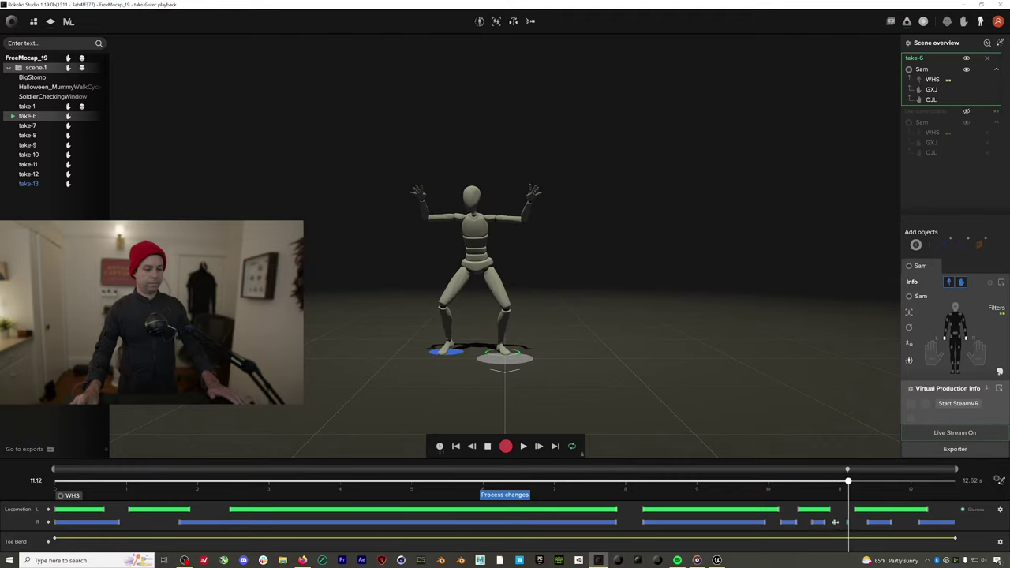
{"action": "key", "text": "space"}
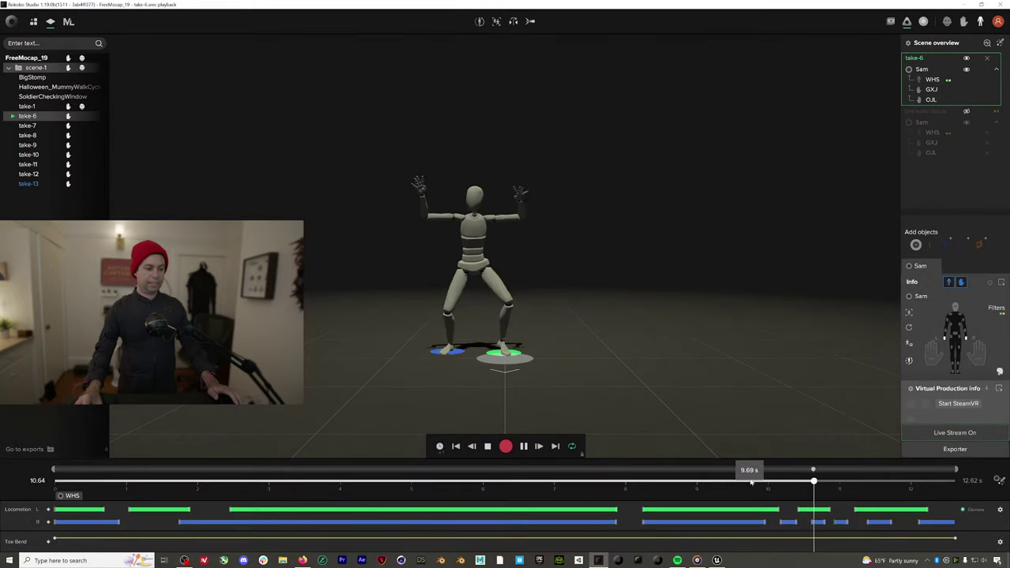
{"action": "key", "text": "space"}
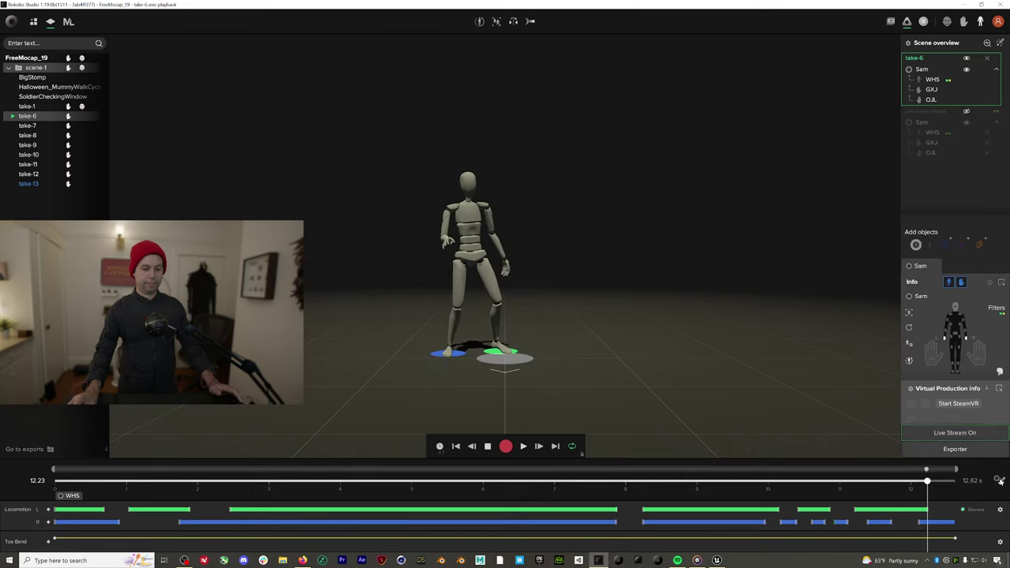
Add the Foot IK filter to take-6, process the changes, and replay the take from about 2 s
{"action": "left_click", "coordinate": [1000, 479]}
{"action": "left_click", "coordinate": [997, 442]}
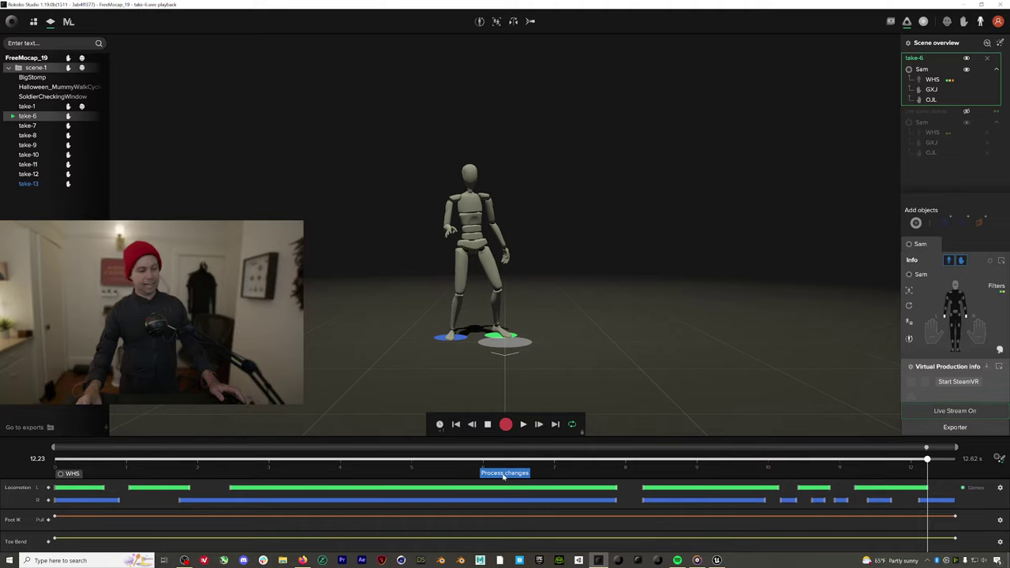
{"action": "left_click", "coordinate": [503, 473]}
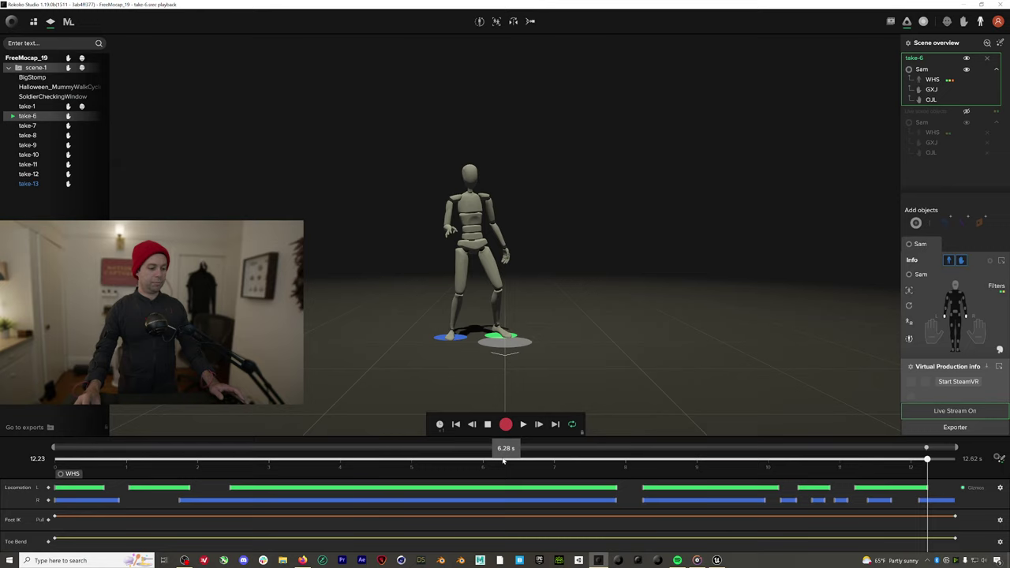
{"action": "left_click_drag", "start_coordinate": [503, 461], "coordinate": [205, 461]}
{"action": "key", "text": "space"}
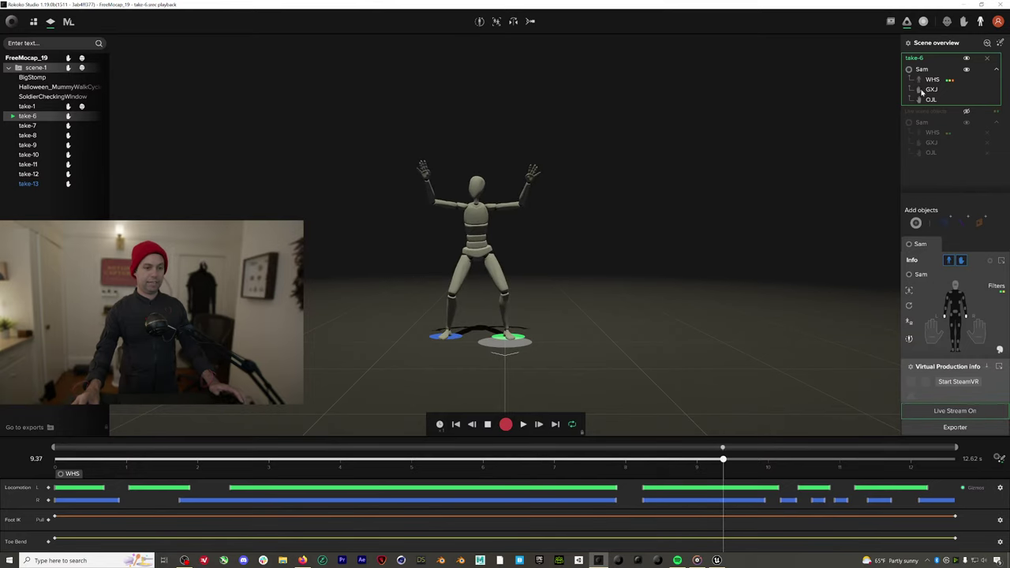
Switch to Unreal Engine, open BP_NewMetaHumanIdentity, inspect the character's body and face in its viewport, and close the blueprint
{"action": "key", "text": "alt+Tab"}
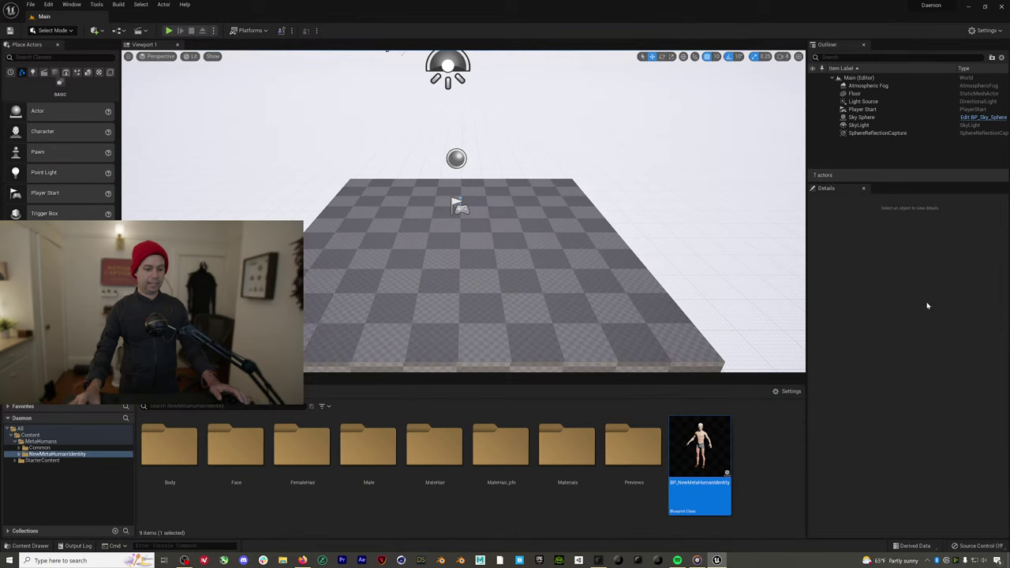
{"action": "double_click", "coordinate": [700, 454]}
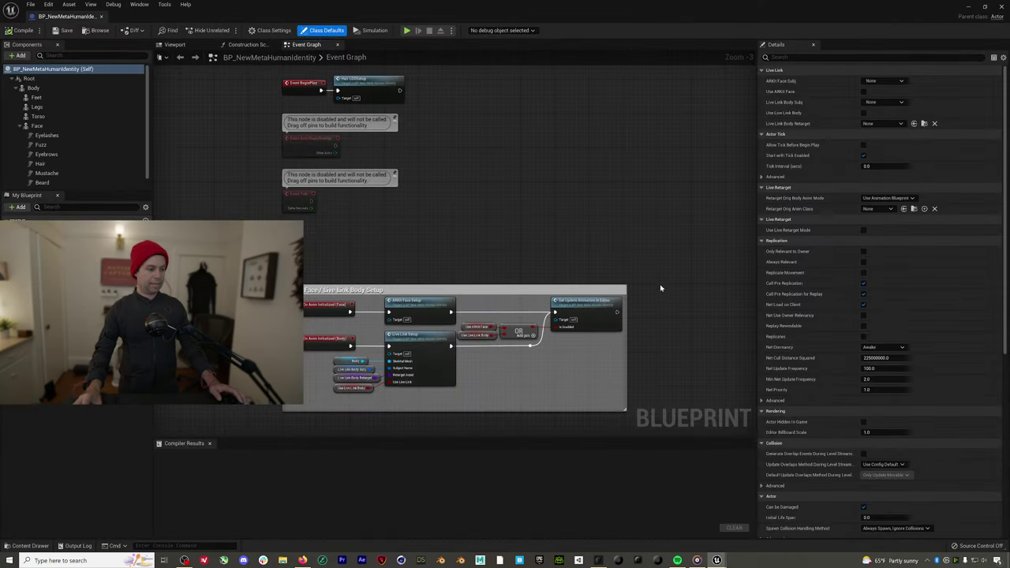
{"action": "left_click", "coordinate": [175, 44]}
{"action": "scroll", "coordinate": [466, 288], "scroll_direction": "up", "scroll_amount": 5}
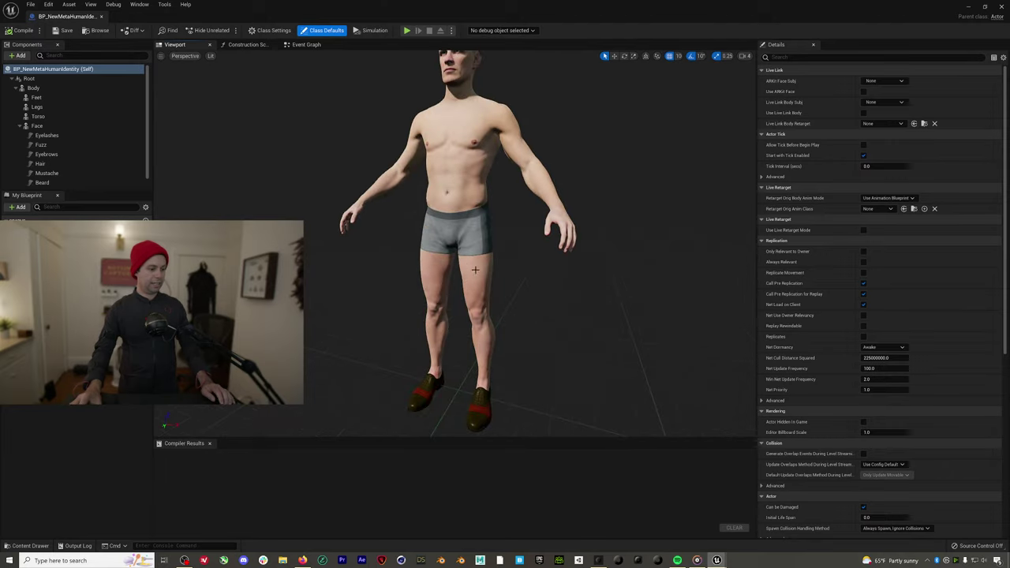
{"action": "left_click_drag", "start_coordinate": [464, 256], "coordinate": [473, 303], "text": "alt"}
{"action": "scroll", "coordinate": [464, 257], "scroll_direction": "up", "scroll_amount": 5}
{"action": "left_click_drag", "start_coordinate": [440, 226], "coordinate": [411, 227], "text": "alt"}
{"action": "left_click", "coordinate": [441, 226]}
{"action": "key", "text": "w"}
{"action": "key", "text": "f"}
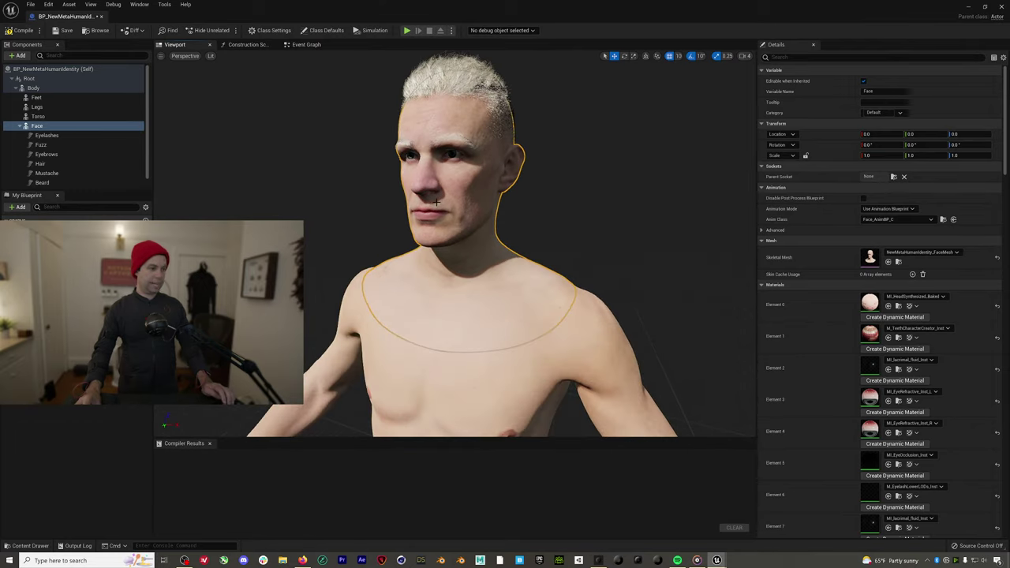
{"action": "mouse_move", "coordinate": [438, 203]}
{"action": "left_mouse_down", "text": "alt"}
{"action": "mouse_move", "coordinate": [418, 204]}
{"action": "mouse_move", "coordinate": [489, 204]}
{"action": "mouse_move", "coordinate": [434, 203]}
{"action": "left_mouse_up", "text": "alt"}
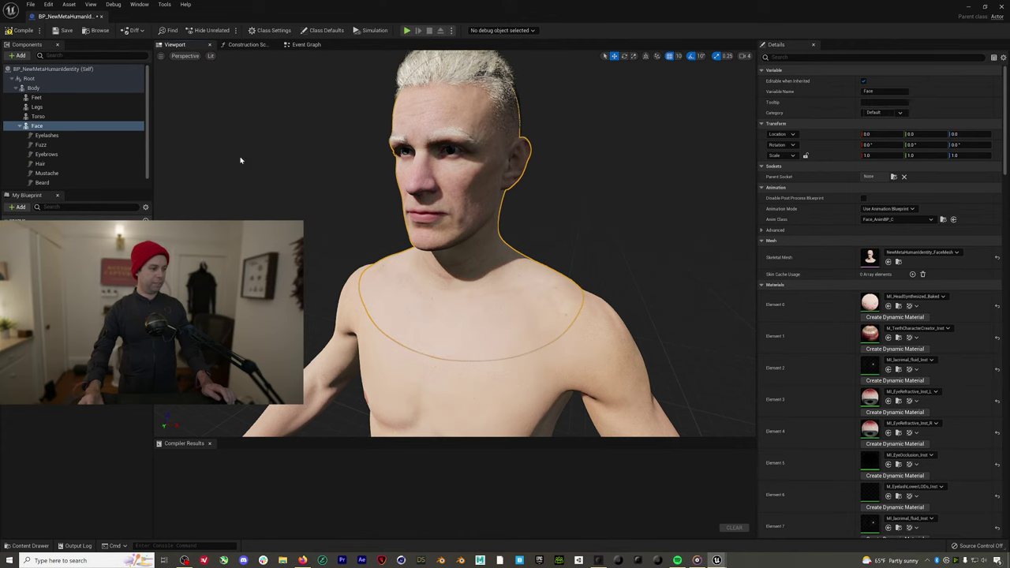
{"action": "left_click", "coordinate": [100, 16]}
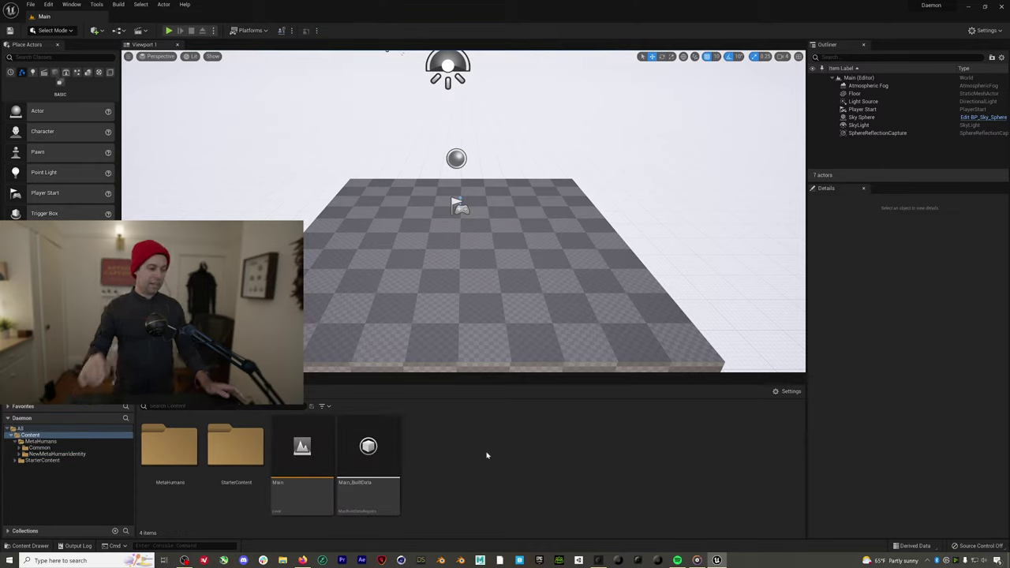
Browse to the NewMetaHumanIdentity folder inside MetaHumans and return to the Content folder
{"action": "double_click", "coordinate": [170, 446]}
{"action": "double_click", "coordinate": [247, 454]}
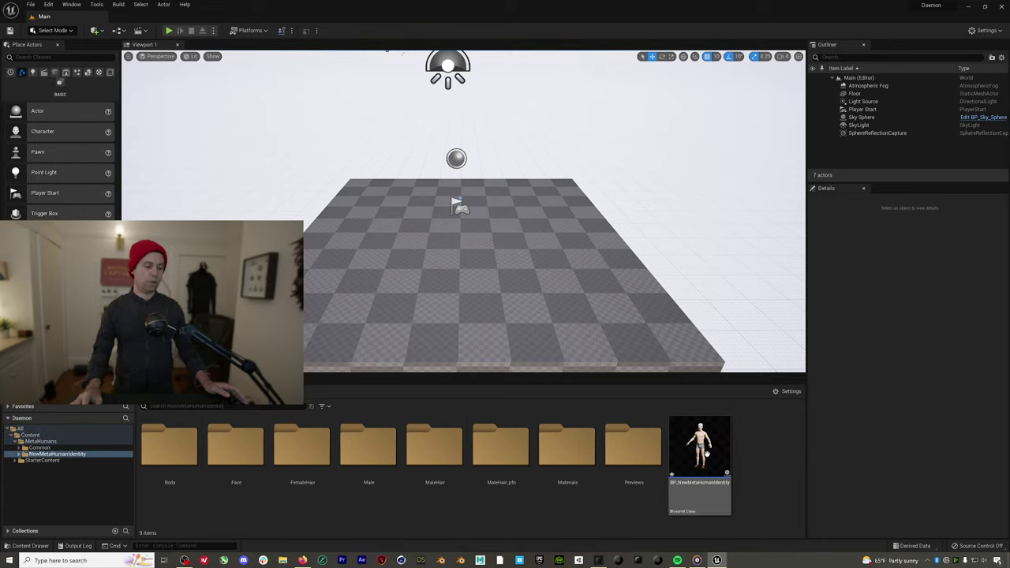
{"action": "left_click", "coordinate": [223, 394]}
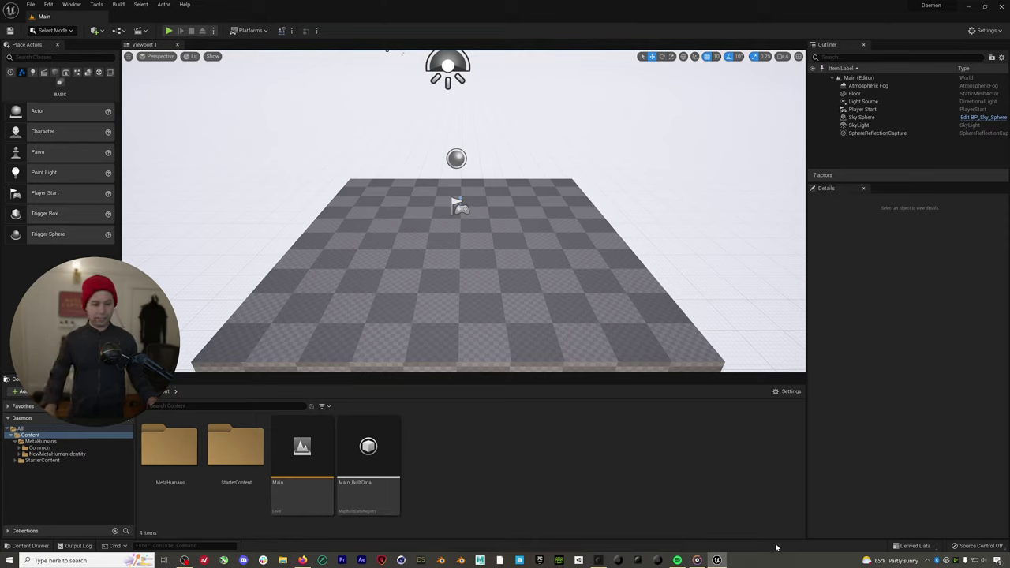
Open NVIDIA Broadcast, look at the camera source and its effects, and close it
{"action": "left_click", "coordinate": [955, 560]}
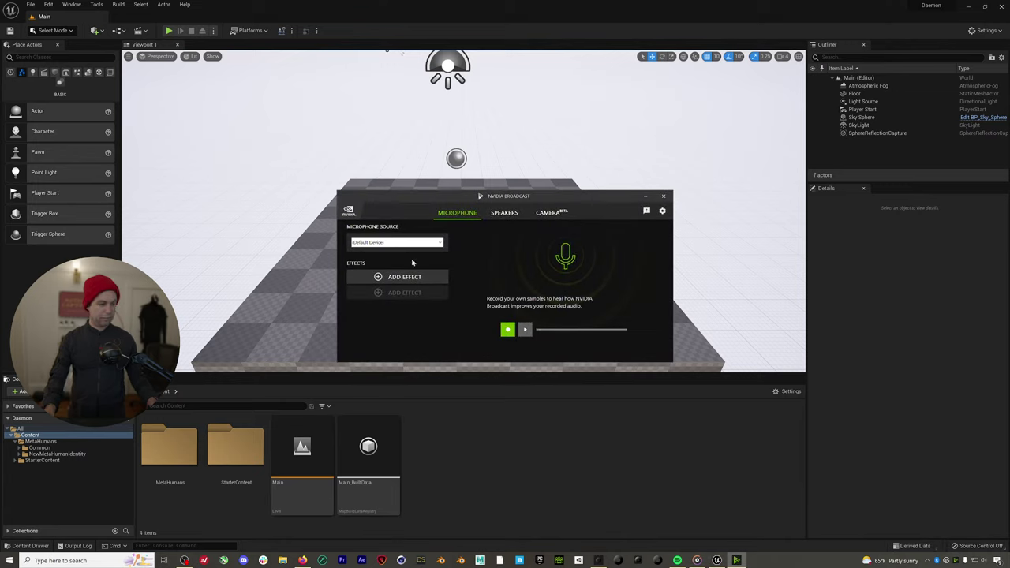
{"action": "left_click", "coordinate": [551, 212]}
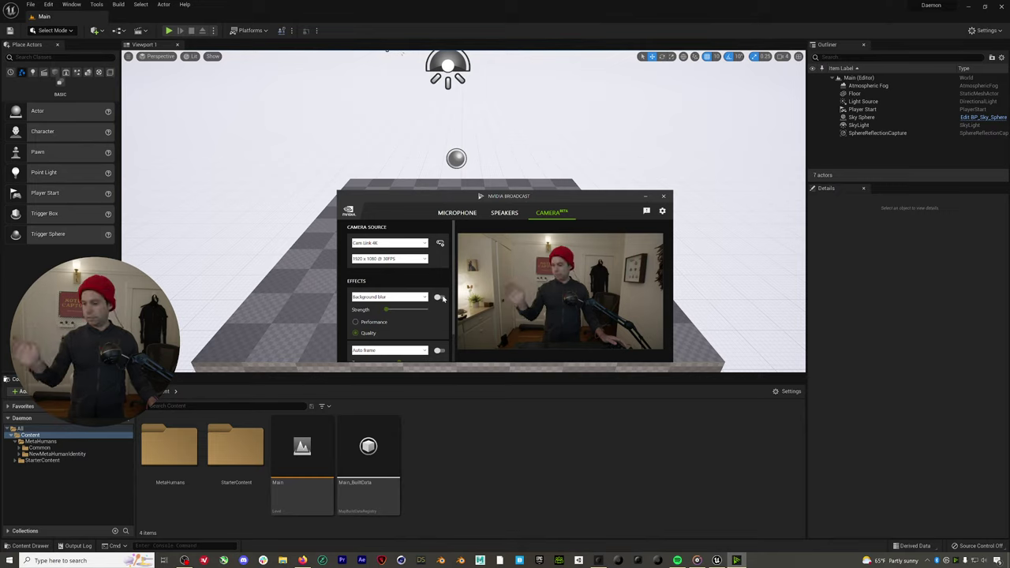
{"action": "left_click", "coordinate": [662, 196]}
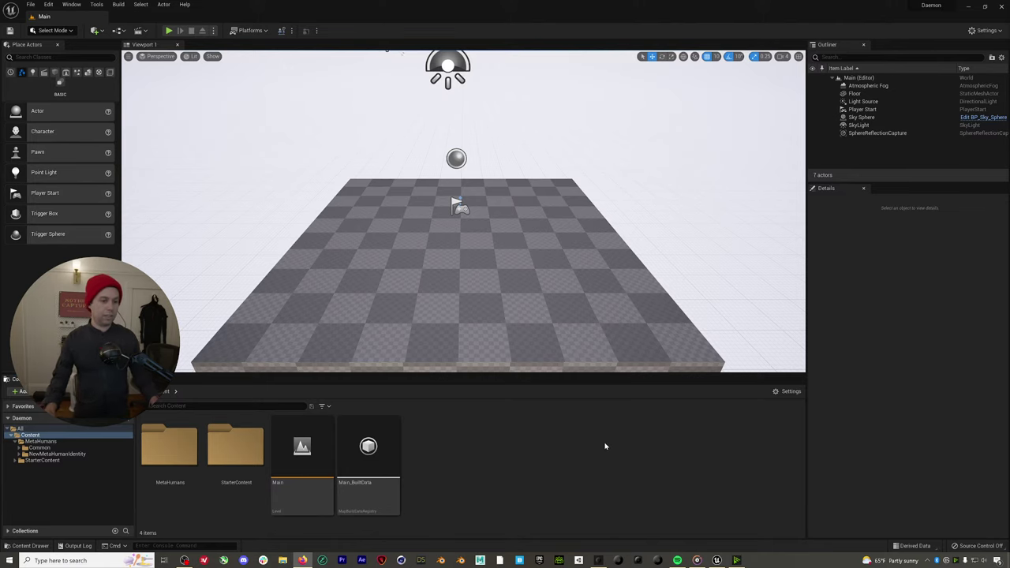
Switch to Rokoko Studio and check the live streaming targets for the Unreal Engine connection
{"action": "left_click", "coordinate": [598, 560]}
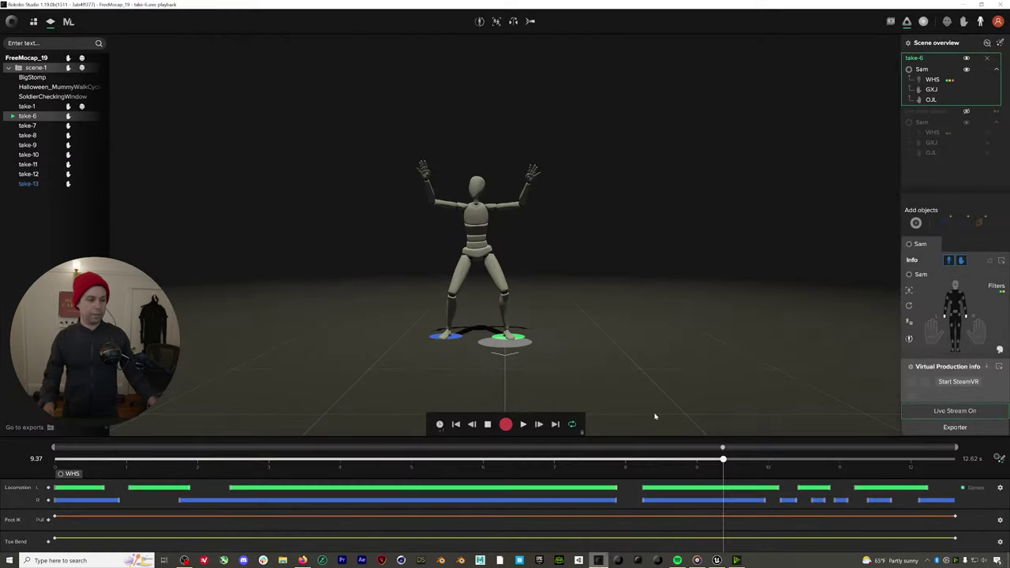
{"action": "left_click", "coordinate": [955, 410]}
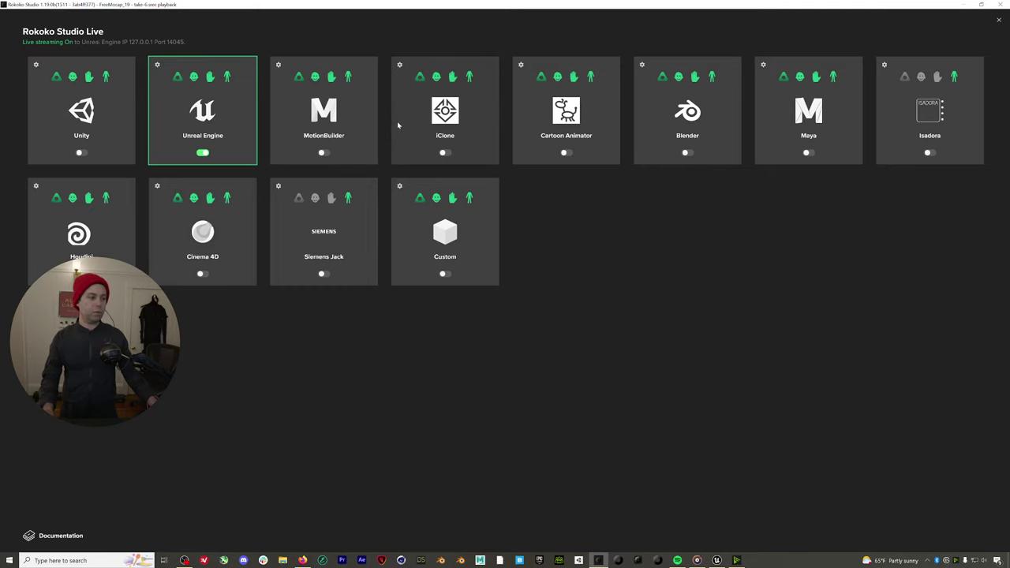
{"action": "left_click", "coordinate": [998, 21]}
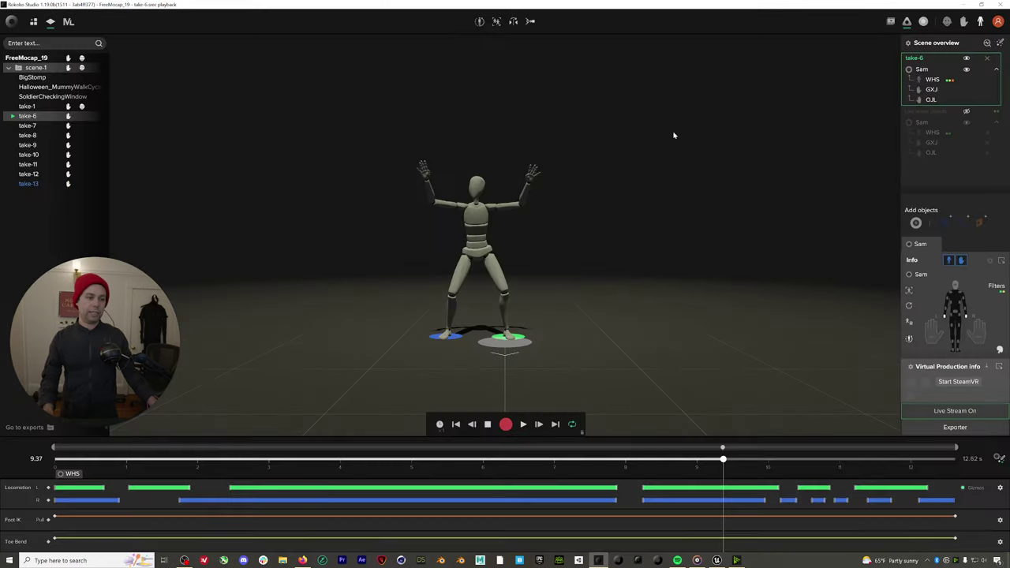
Open the export options for take-6, look through the available frame rates, and close them without exporting
{"action": "right_click", "coordinate": [41, 122]}
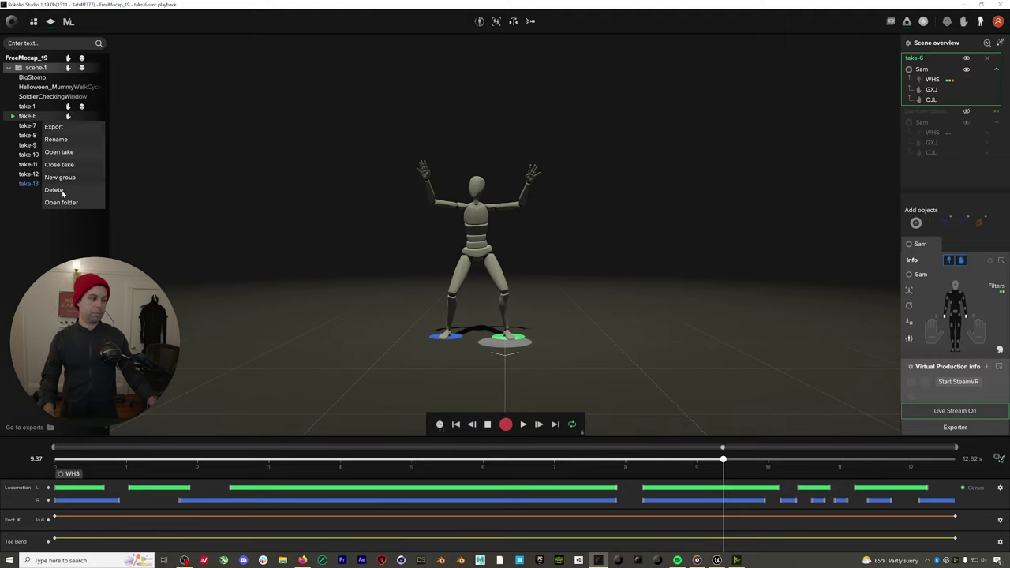
{"action": "left_click", "coordinate": [63, 136]}
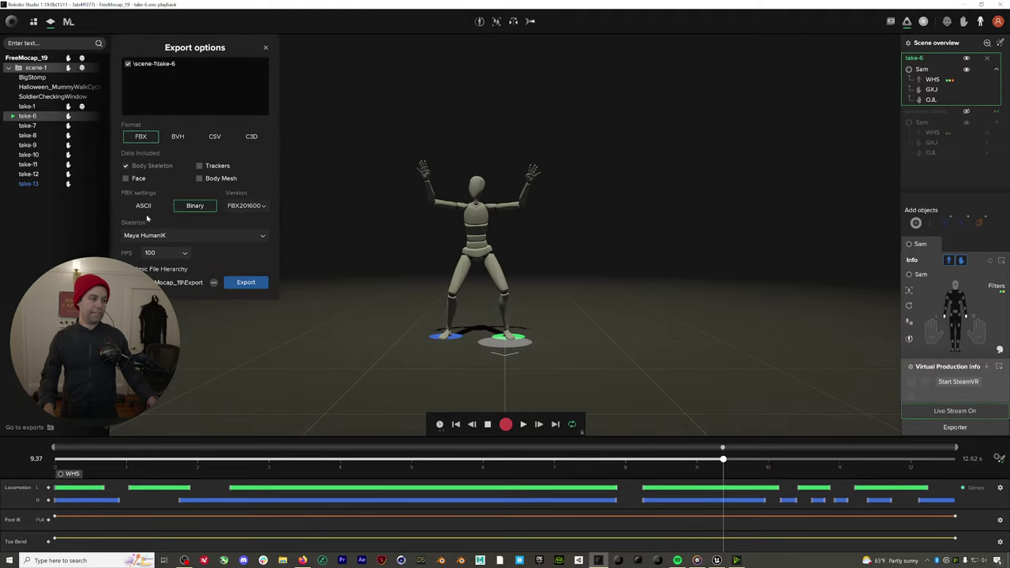
{"action": "left_click", "coordinate": [184, 253]}
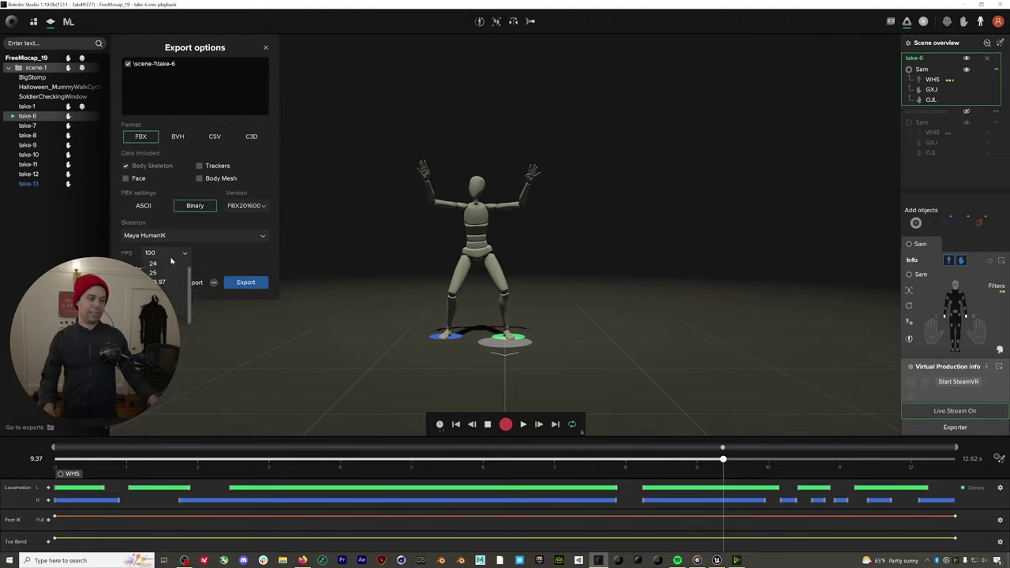
{"action": "left_click", "coordinate": [266, 49]}
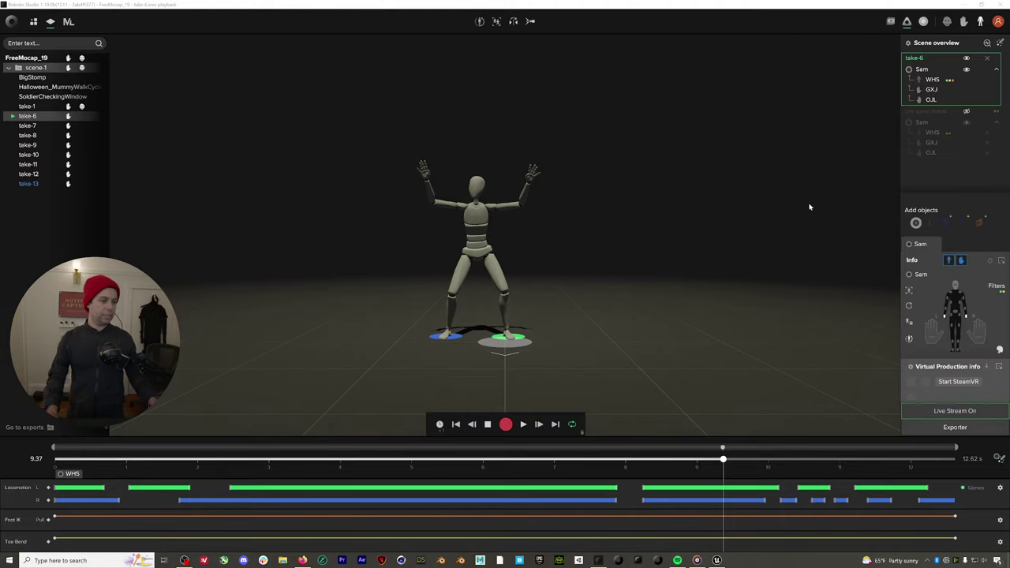
Switch to Unreal Engine and open BP_NewMetaHumanIdentity from the NewMetaHumanIdentity folder inside MetaHumans
{"action": "left_click", "coordinate": [963, 6]}
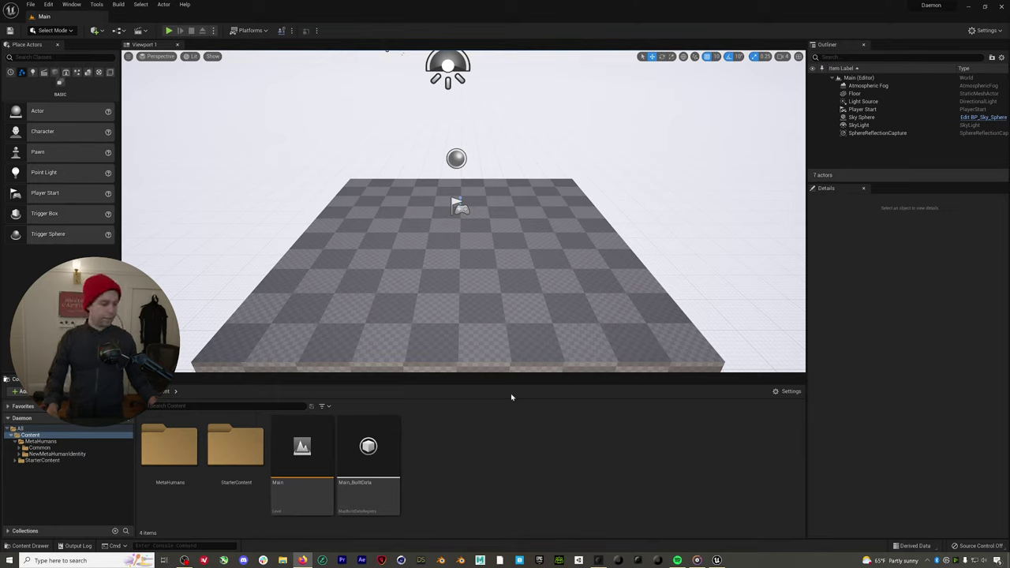
{"action": "double_click", "coordinate": [161, 449]}
{"action": "double_click", "coordinate": [233, 456]}
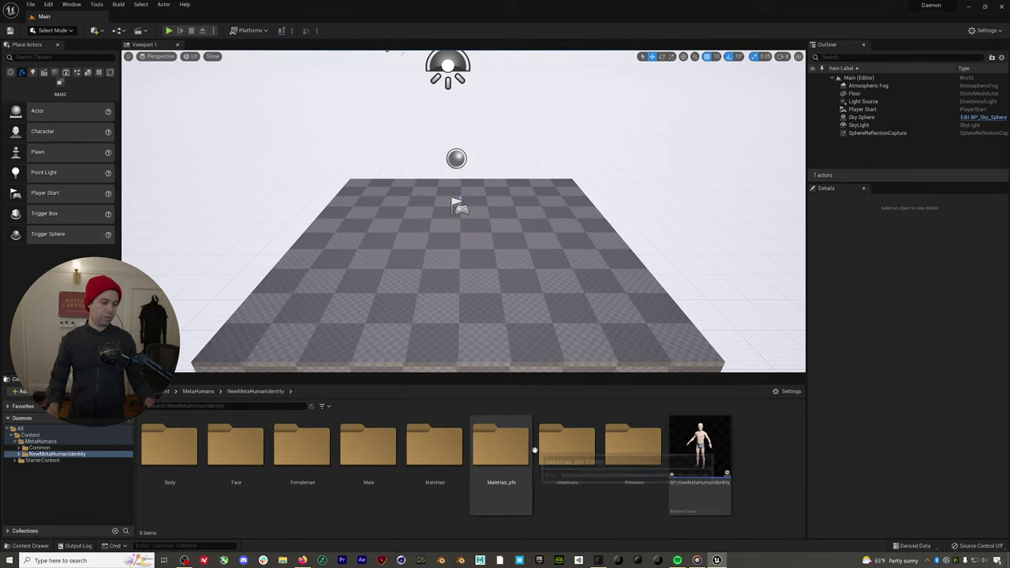
{"action": "left_click", "coordinate": [165, 392]}
{"action": "double_click", "coordinate": [169, 443]}
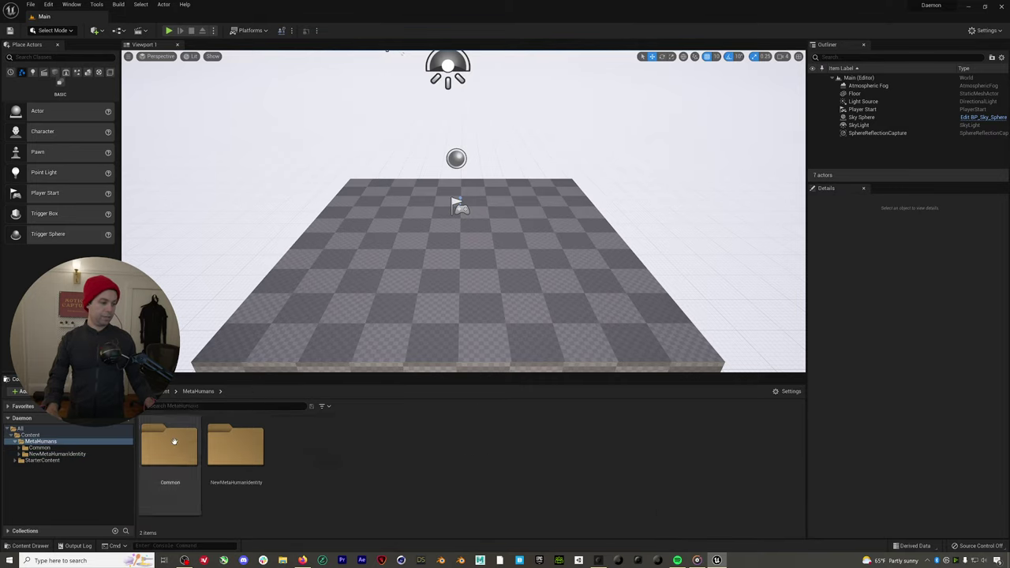
{"action": "double_click", "coordinate": [237, 446]}
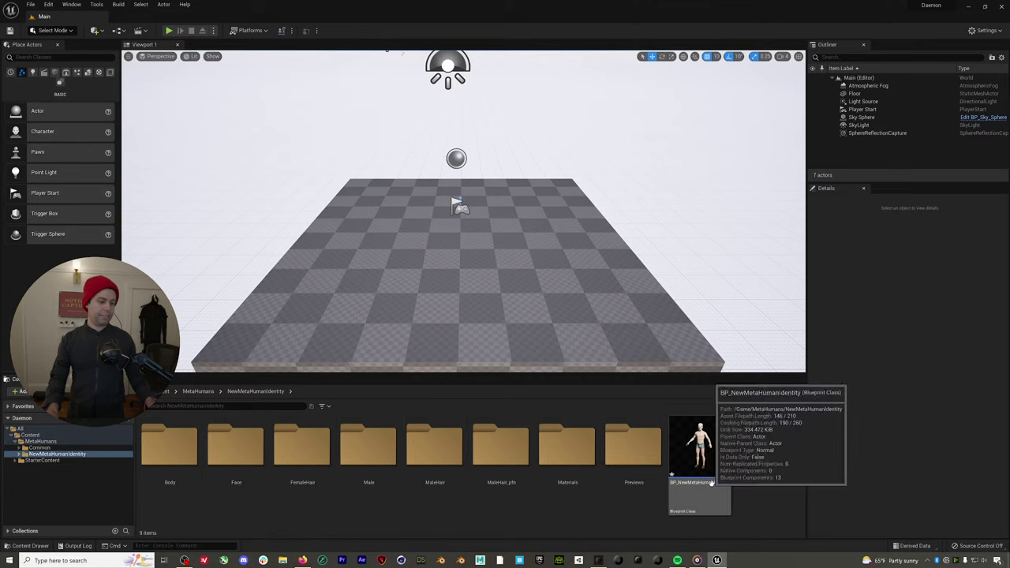
{"action": "mouse_move", "coordinate": [721, 458]}
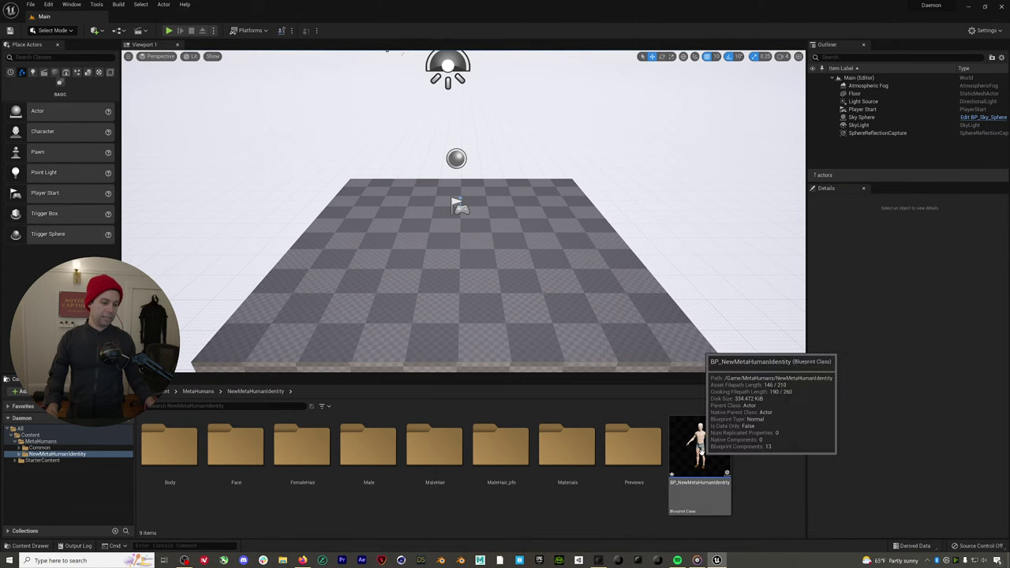
{"action": "double_click", "coordinate": [701, 455]}
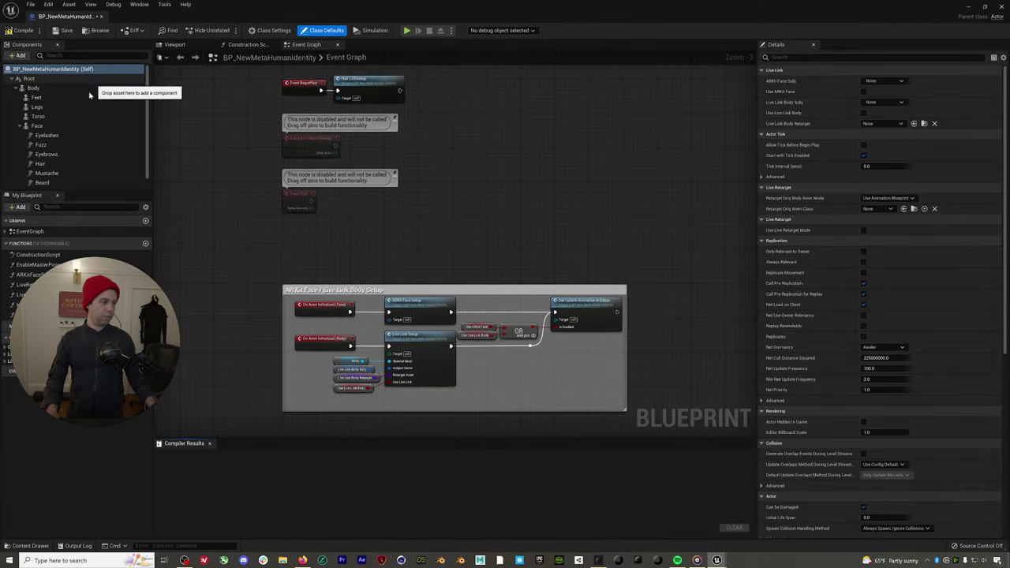
Set Forced LOD to 0 on the LODSync component, then compile and save the blueprint
{"action": "scroll", "coordinate": [71, 158], "scroll_direction": "down", "scroll_amount": 1}
{"action": "left_click", "coordinate": [33, 182]}
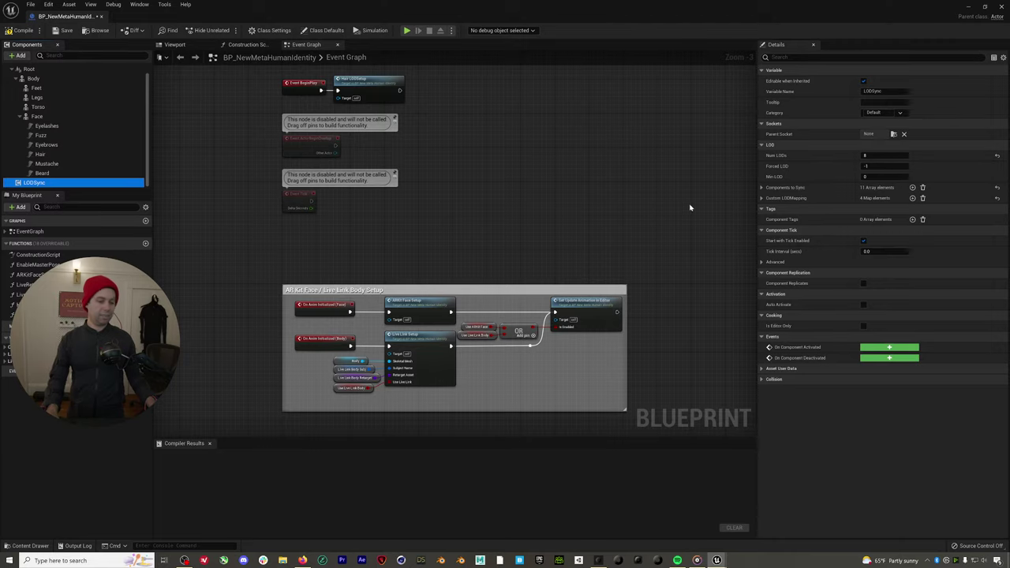
{"action": "left_click", "coordinate": [882, 166]}
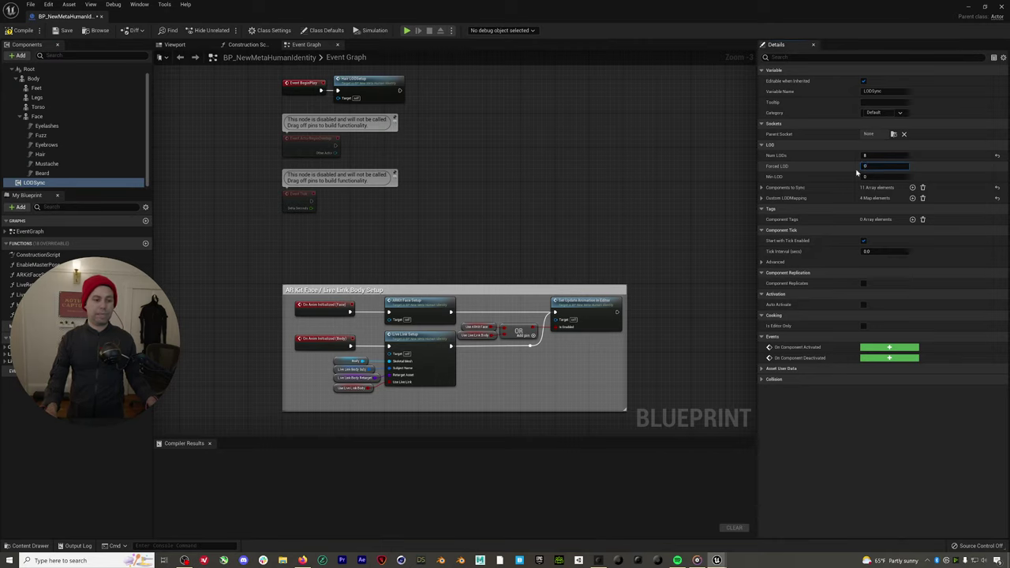
{"action": "left_click", "coordinate": [63, 31]}
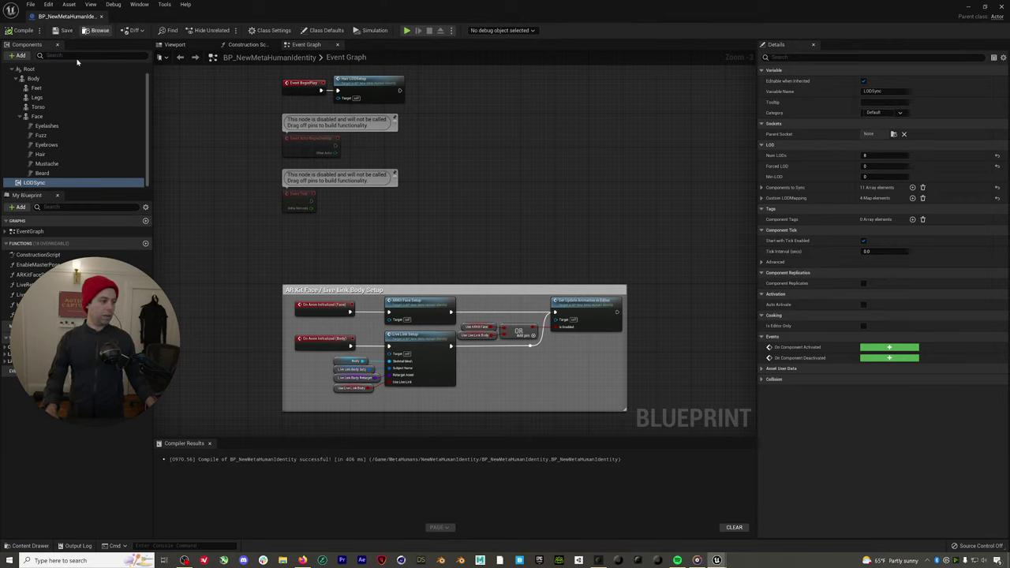
Open the m_tal_nrw_body skeletal mesh used by the Body component and its post process animation blueprint
{"action": "left_click", "coordinate": [33, 78]}
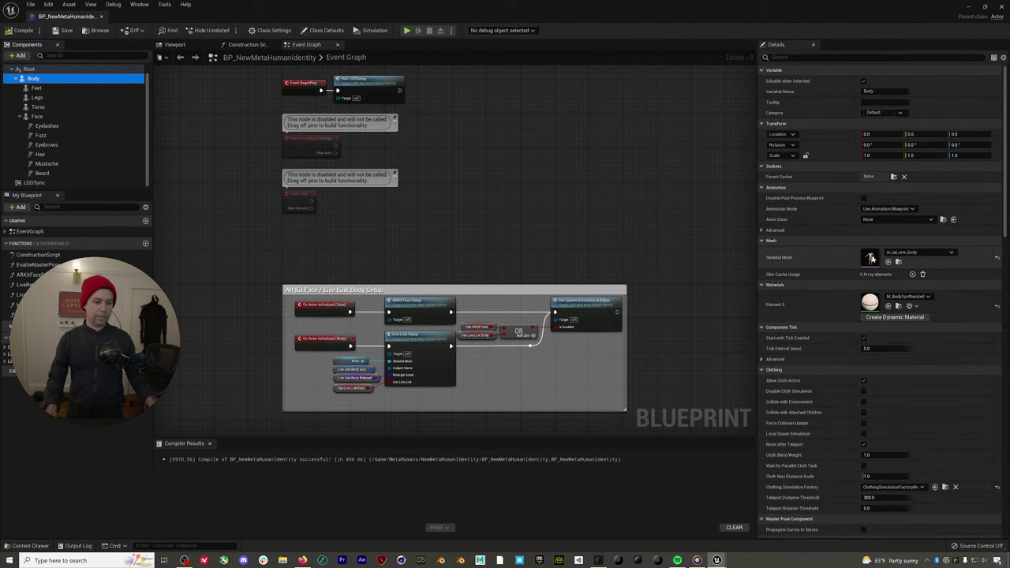
{"action": "left_click", "coordinate": [870, 257]}
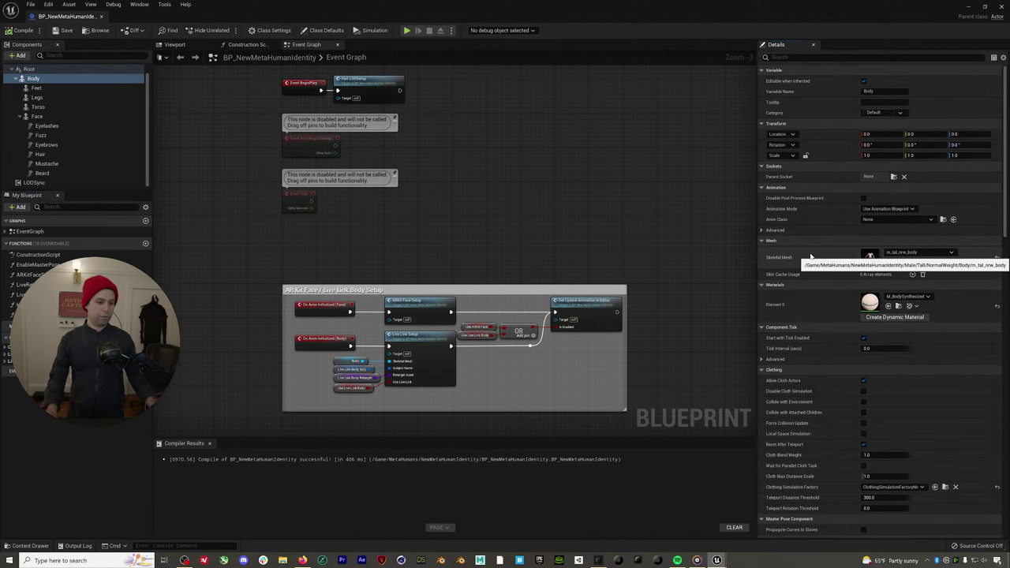
{"action": "double_click", "coordinate": [869, 257]}
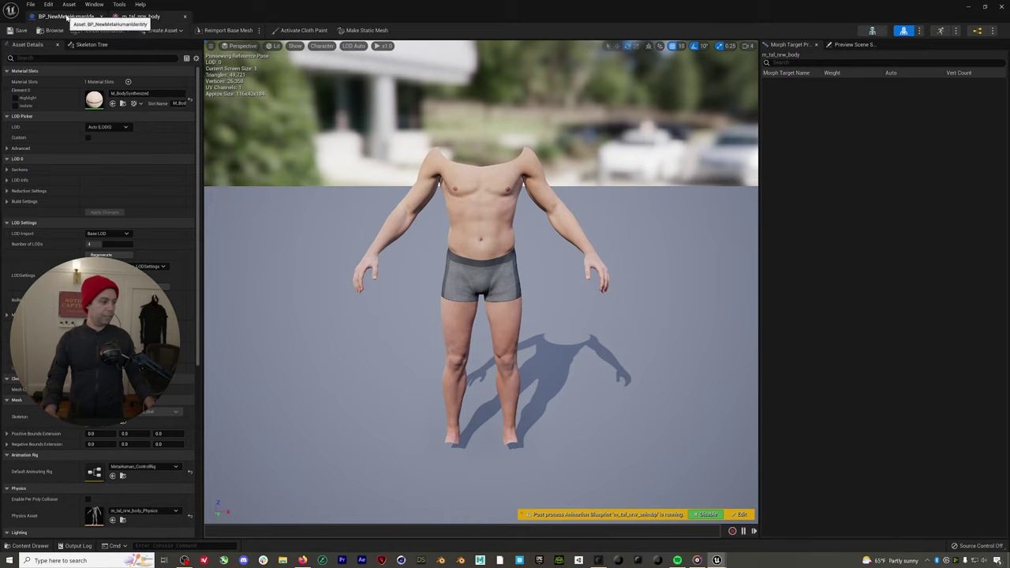
{"action": "left_click", "coordinate": [67, 16]}
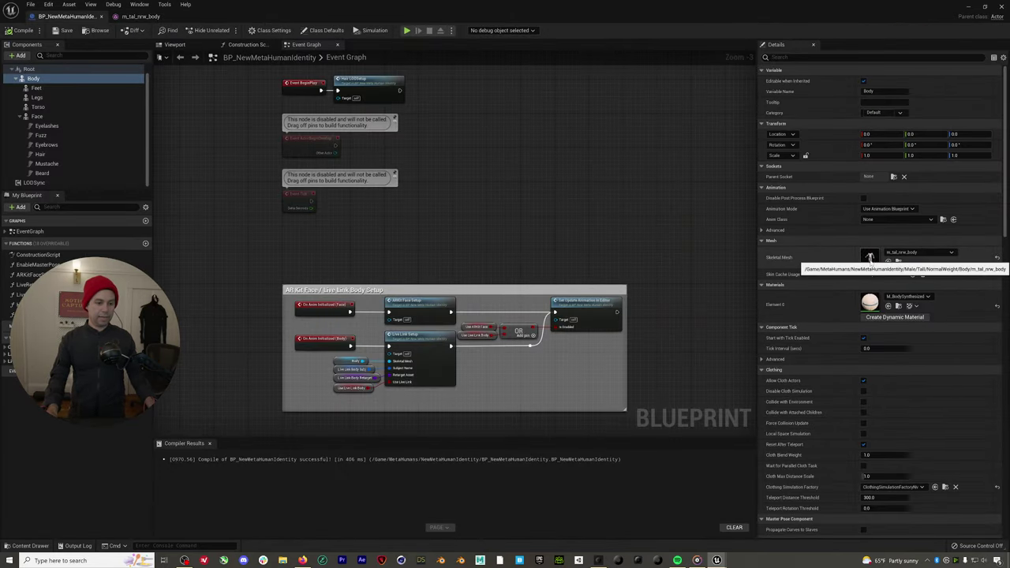
{"action": "double_click", "coordinate": [869, 257]}
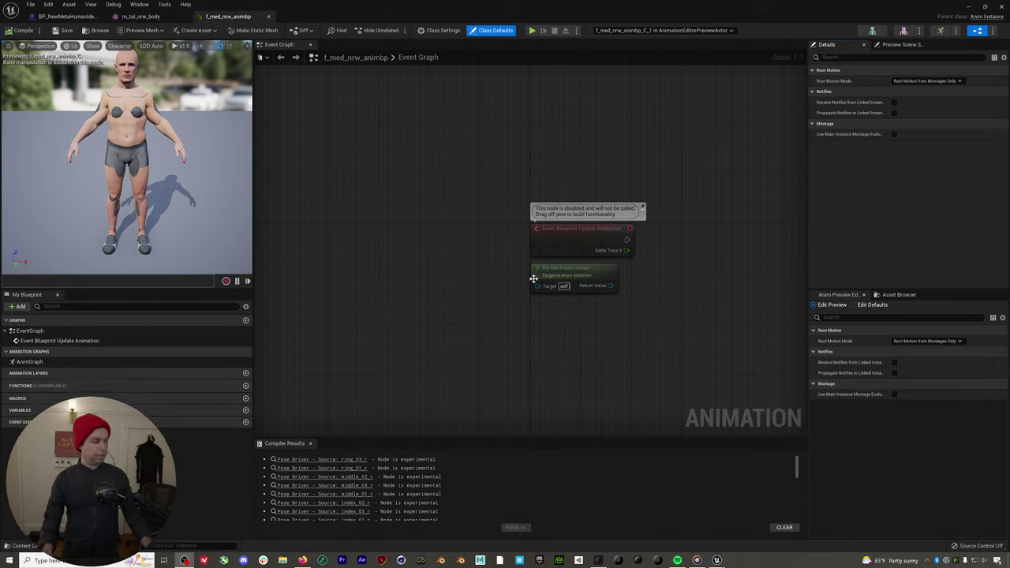
In the AnimGraph, move the Input Pose and Control Rig nodes away from the arm_left group to make room, then save the animation blueprint
{"action": "double_click", "coordinate": [54, 361]}
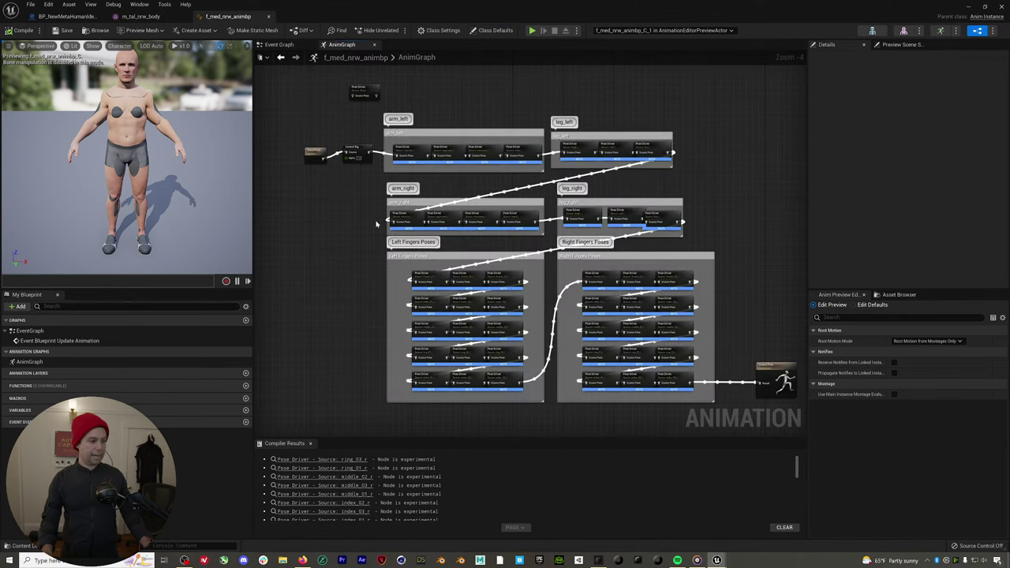
{"action": "right_click_drag", "start_coordinate": [331, 199], "coordinate": [437, 176]}
{"action": "left_click_drag", "start_coordinate": [381, 148], "coordinate": [342, 174]}
{"action": "left_click", "coordinate": [418, 174]}
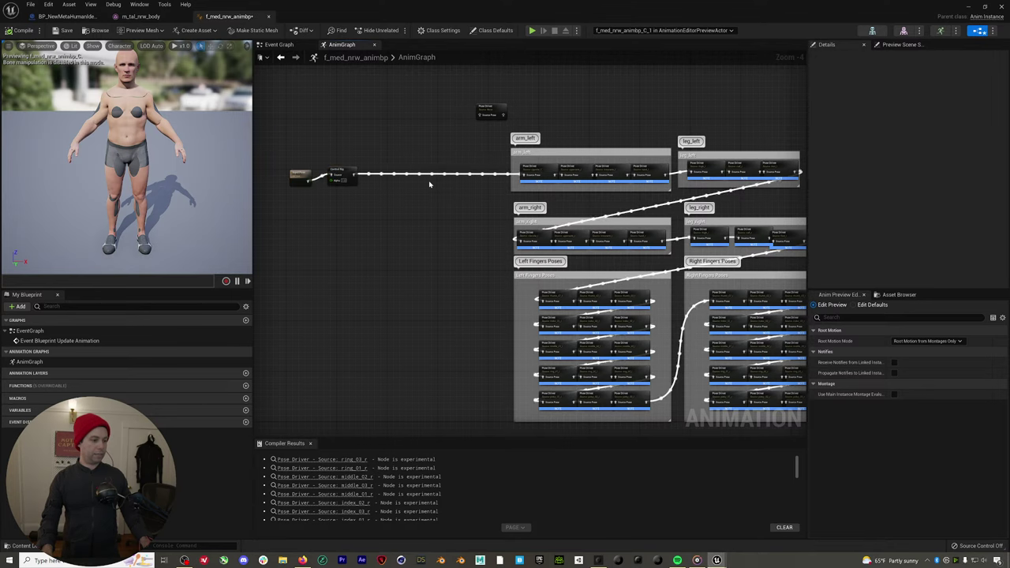
{"action": "key", "text": "ctrl+s"}
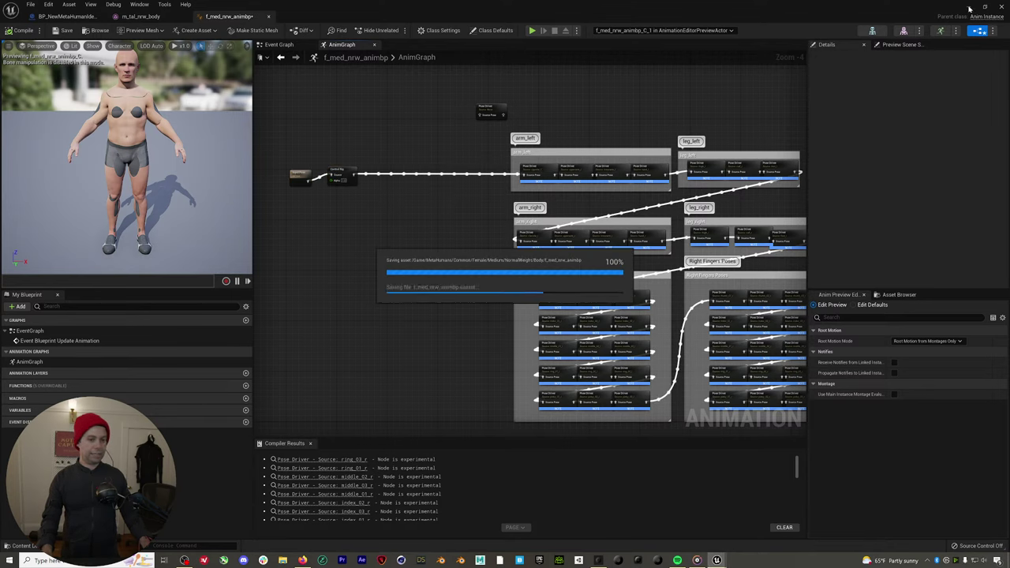
Minimize the Unreal Engine windows and review the bone map assets in the desktop BoneMaps folder, then close it
{"action": "left_click", "coordinate": [969, 9]}
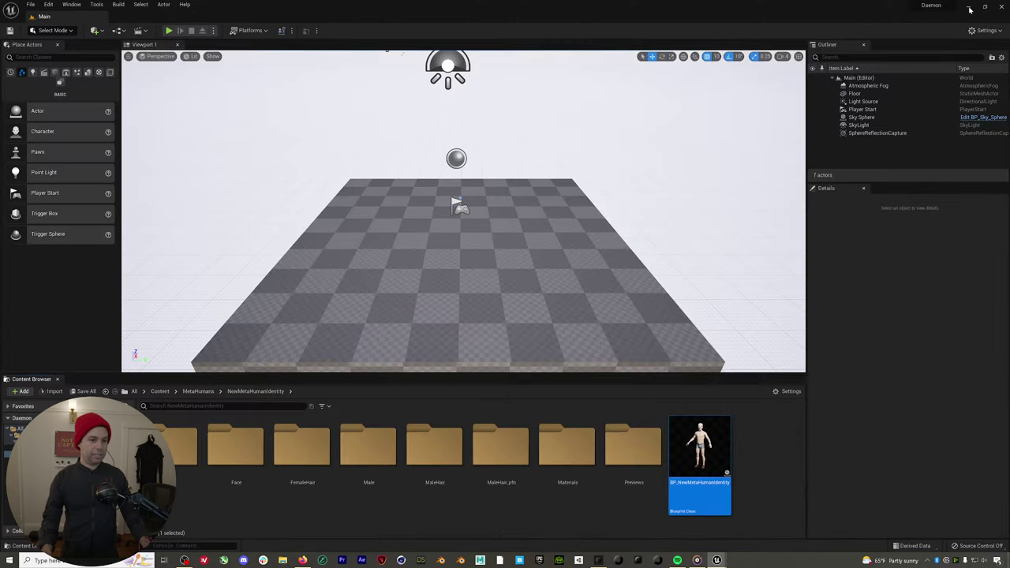
{"action": "left_click", "coordinate": [969, 9]}
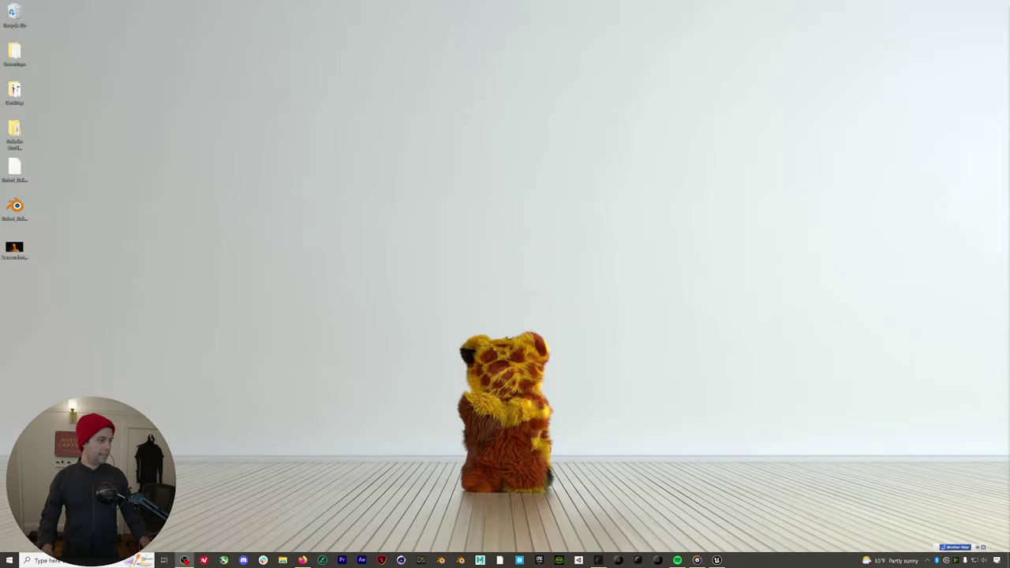
{"action": "left_click", "coordinate": [282, 560]}
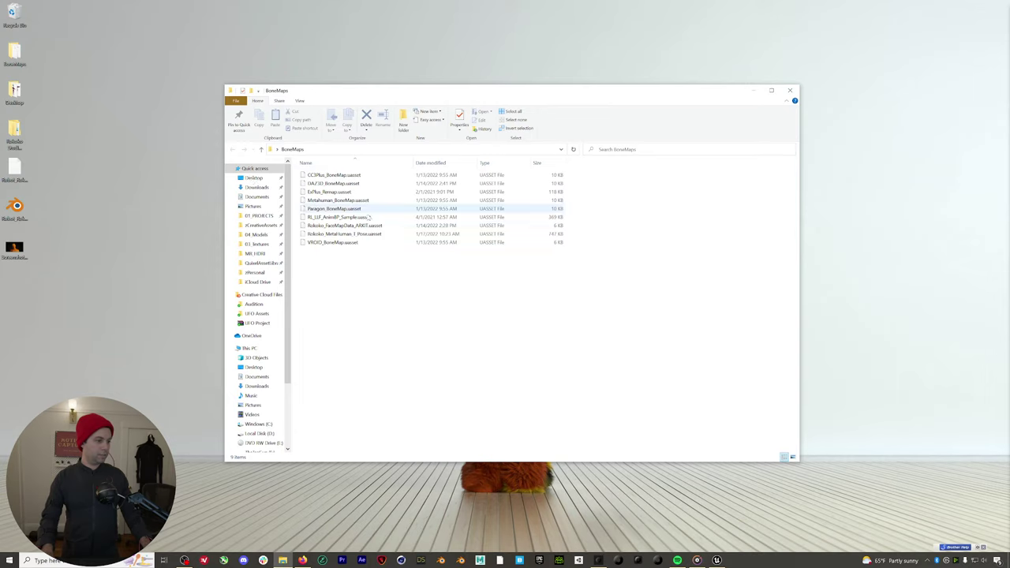
{"action": "left_click_drag", "start_coordinate": [344, 303], "coordinate": [339, 170]}
{"action": "left_click", "coordinate": [347, 256]}
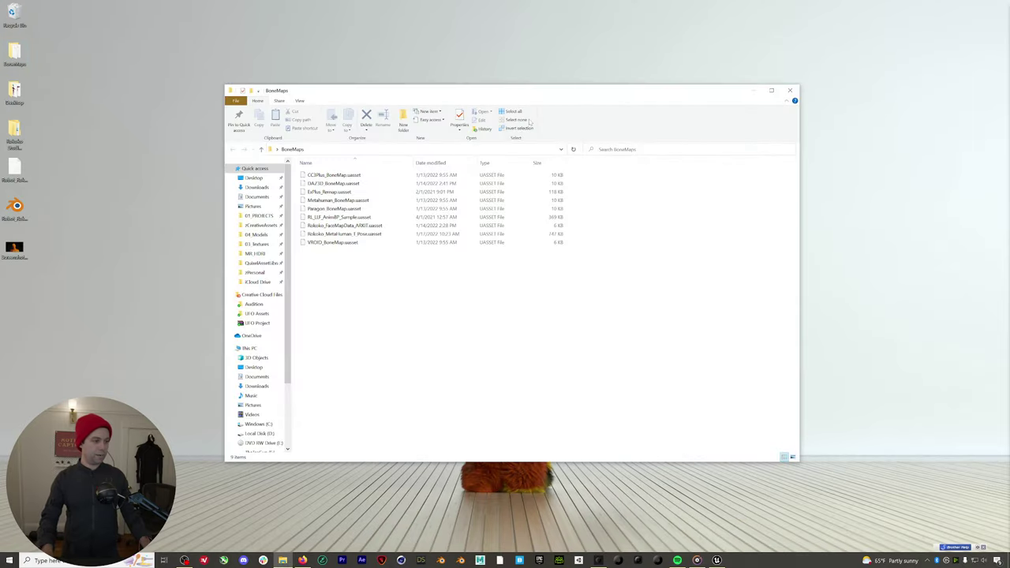
{"action": "left_click", "coordinate": [790, 90]}
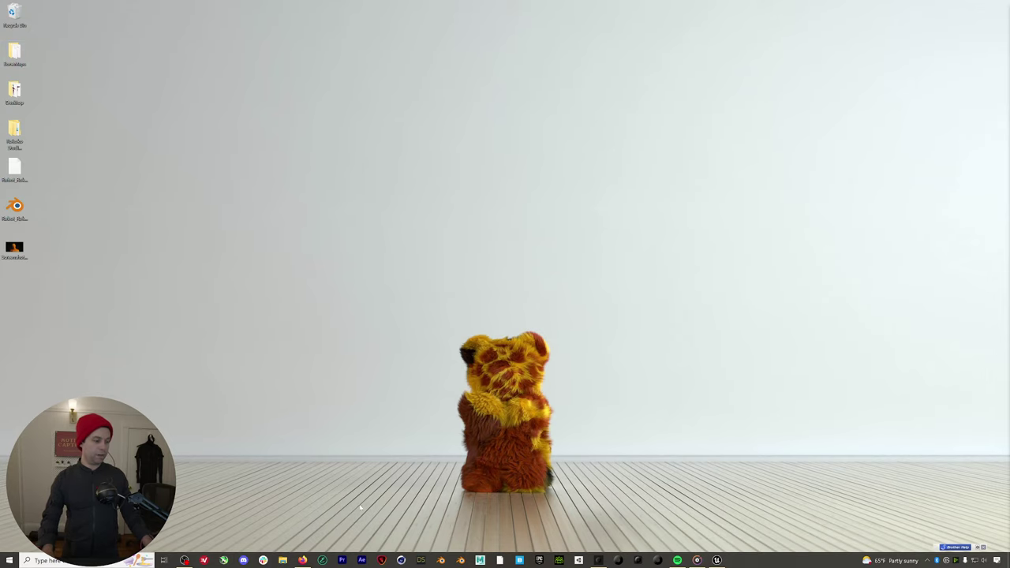
Copy the BoneMaps folder from the desktop into the Content folder of the Daemon project under 221006_OfficeHours_Daemon/07_Unreal
{"action": "key", "text": "super+e"}
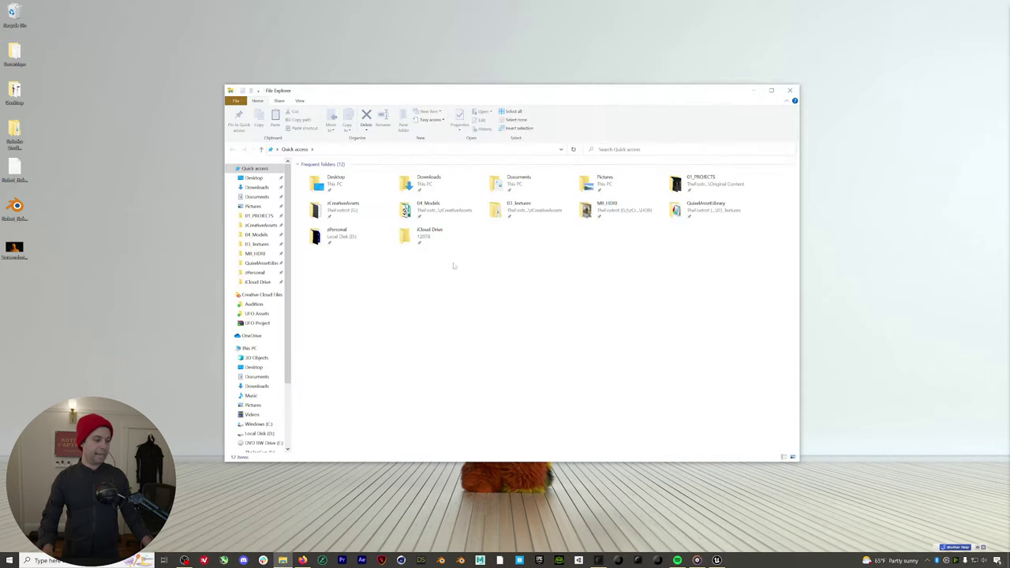
{"action": "left_click", "coordinate": [262, 216]}
{"action": "double_click", "coordinate": [356, 250]}
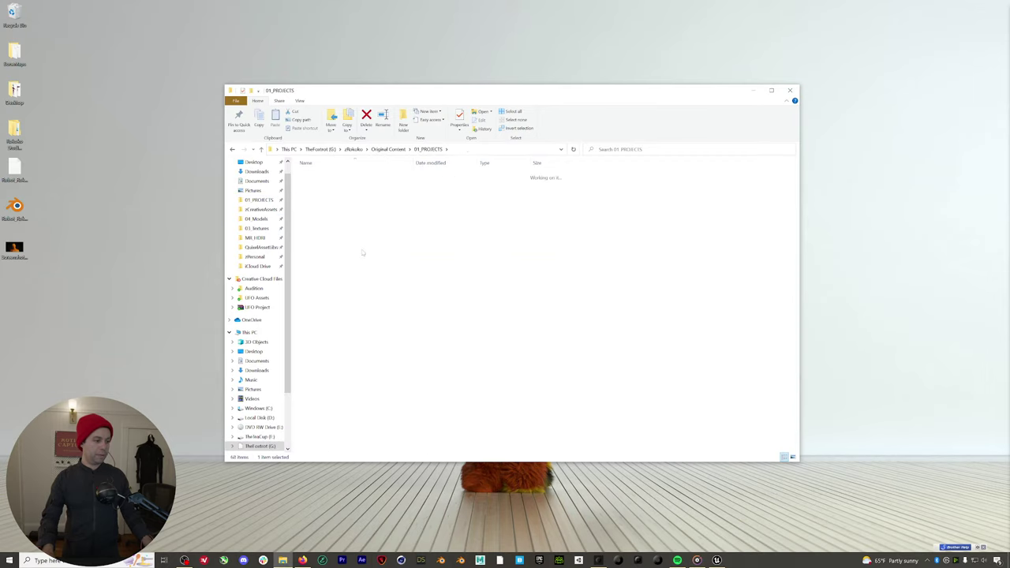
{"action": "double_click", "coordinate": [330, 225]}
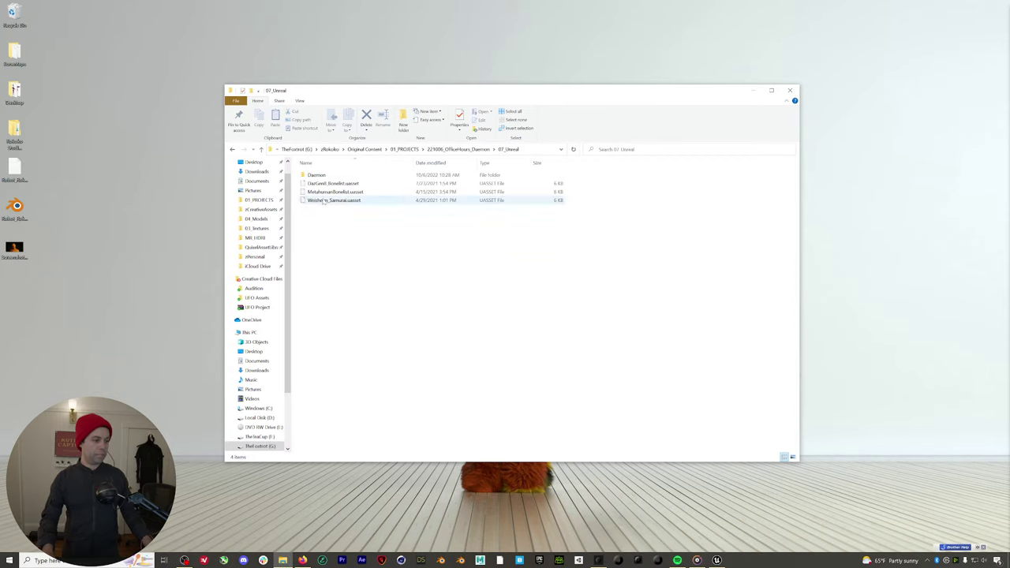
{"action": "double_click", "coordinate": [322, 175]}
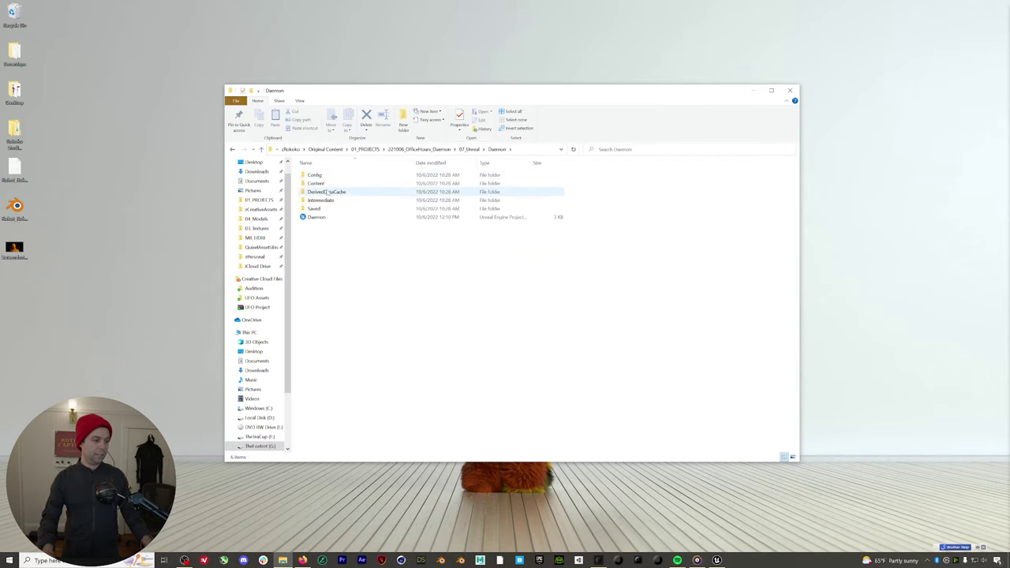
{"action": "double_click", "coordinate": [320, 183]}
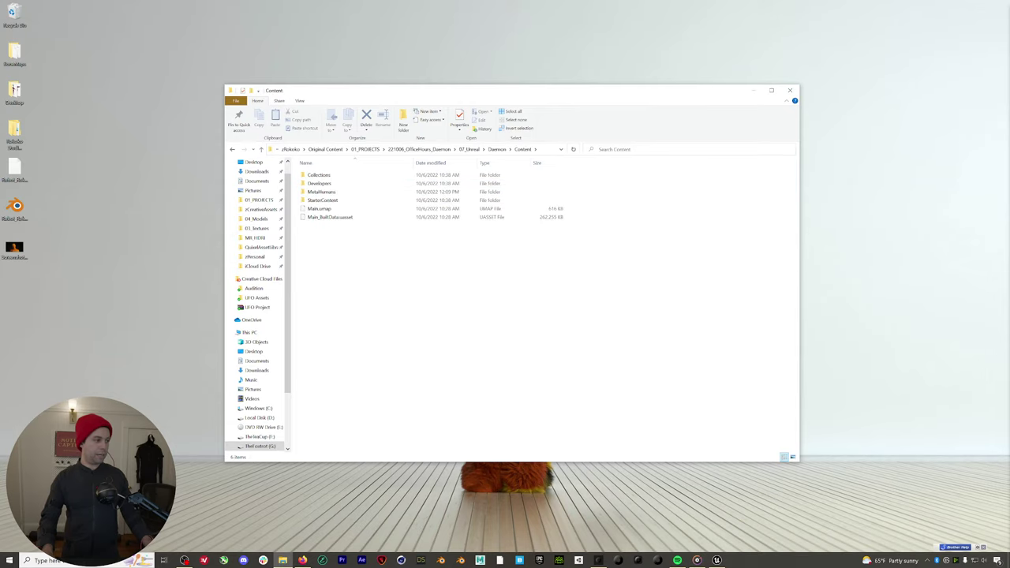
{"action": "left_click_drag", "start_coordinate": [14, 52], "coordinate": [358, 280]}
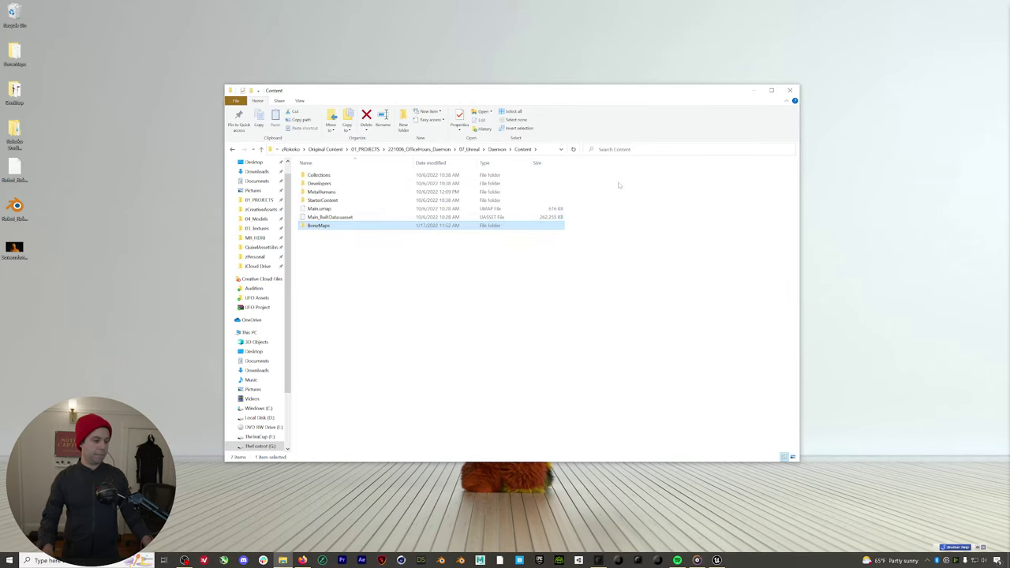
{"action": "left_click", "coordinate": [789, 90]}
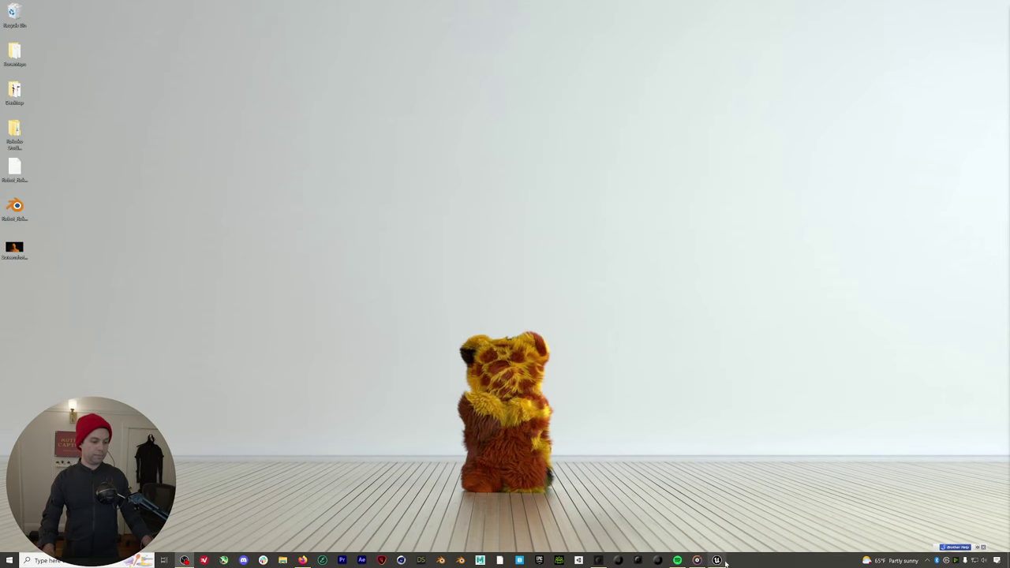
Return to f_med_nrw_animbp in Unreal Engine and add a Rokoko Body Pose node between Control Rig and the arm_left group
{"action": "key", "text": "alt+Tab"}
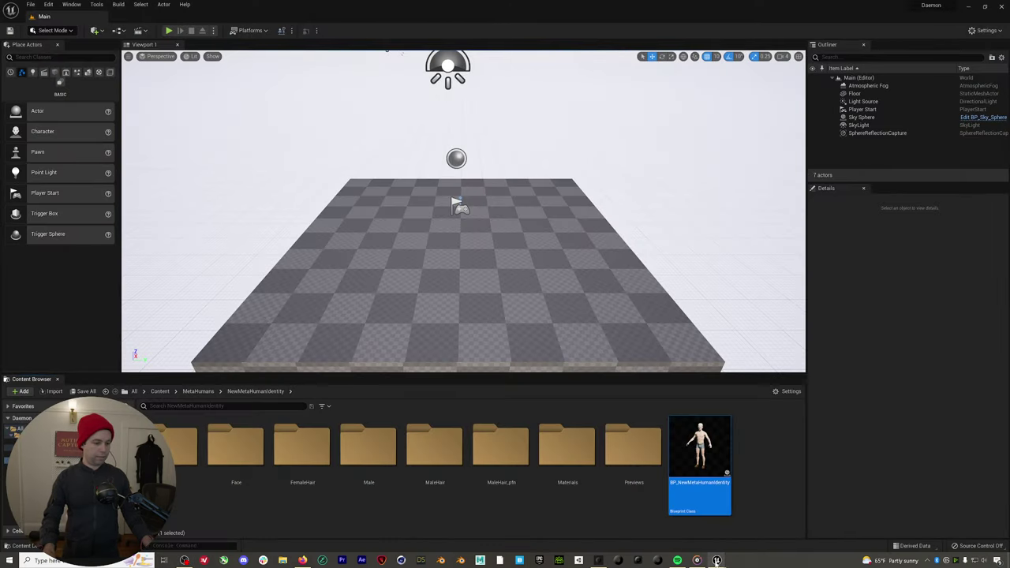
{"action": "left_click", "coordinate": [753, 522]}
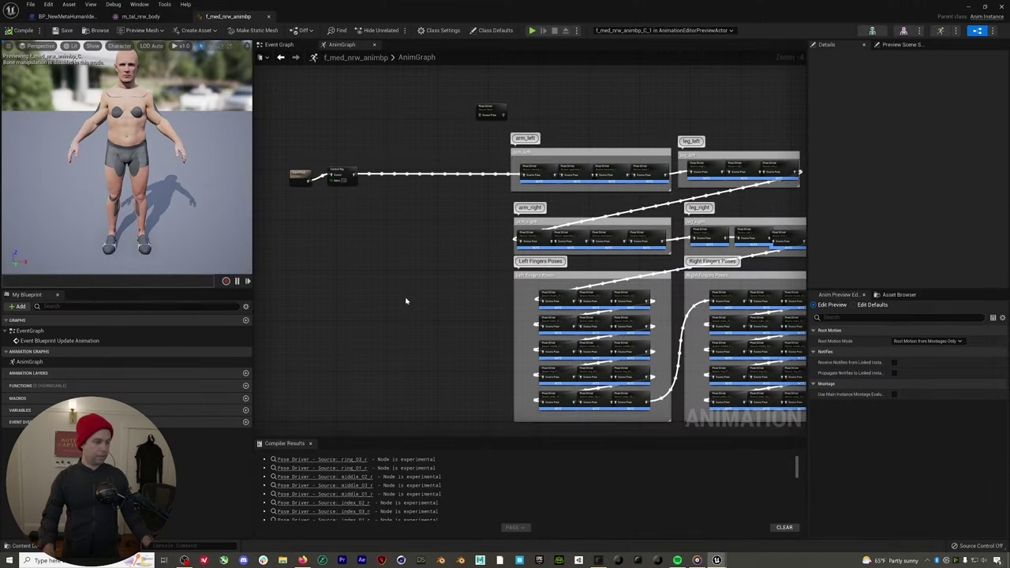
{"action": "scroll", "coordinate": [416, 187], "scroll_direction": "up", "scroll_amount": 2}
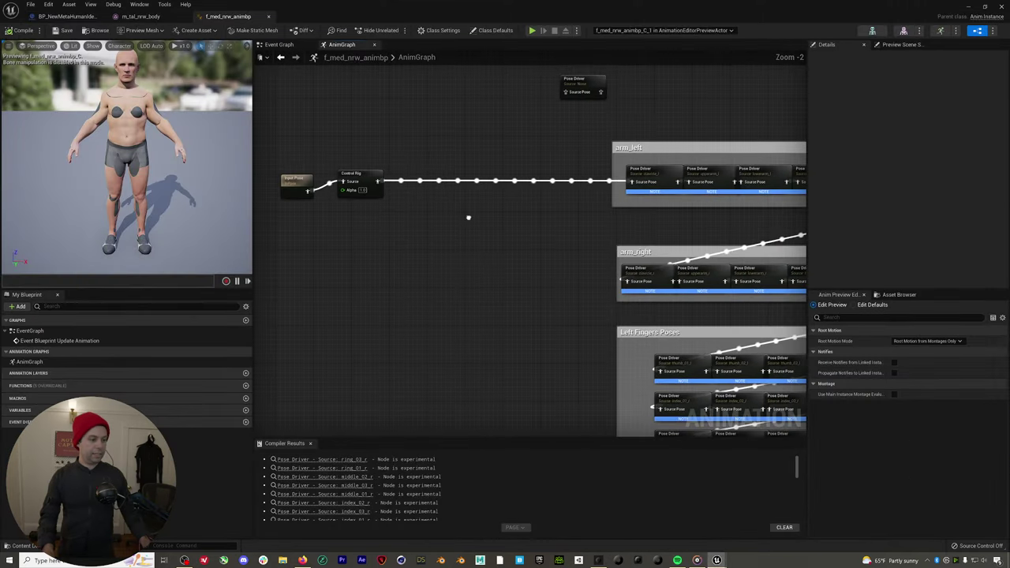
{"action": "right_click", "coordinate": [490, 175]}
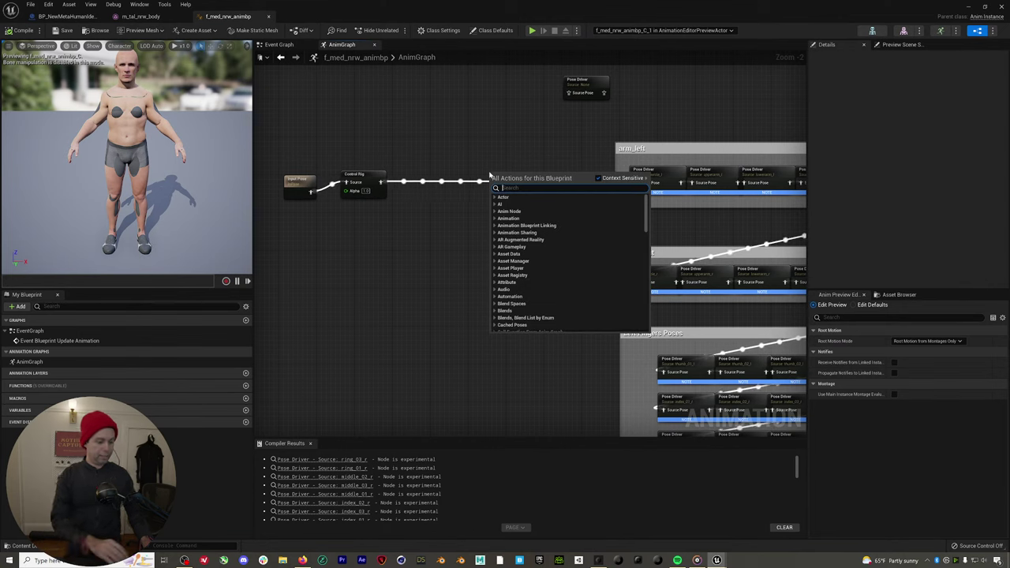
{"action": "type", "text": "rokoko"}
{"action": "key", "text": "Return"}
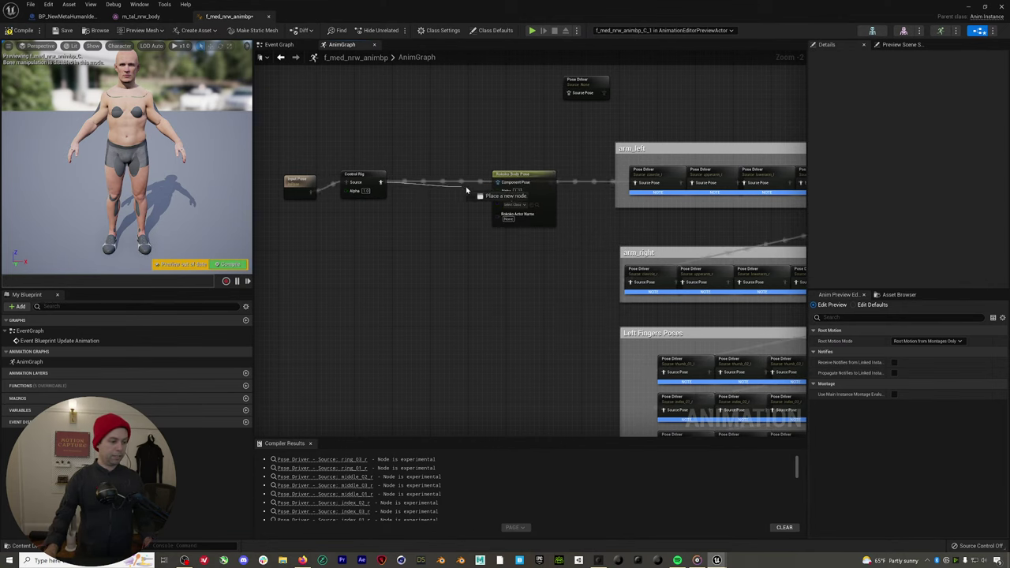
Wire Control Rig through Rokoko Body Pose into the first arm_left Pose Driver, and space out the conversion and body pose nodes
{"action": "left_click_drag", "start_coordinate": [497, 185], "coordinate": [497, 185]}
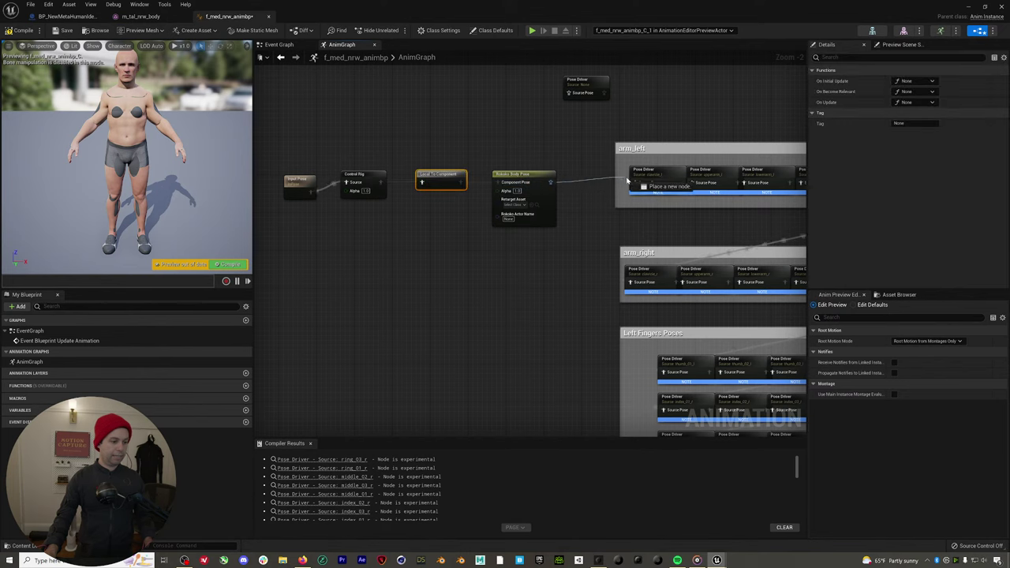
{"action": "left_click_drag", "start_coordinate": [635, 184], "coordinate": [551, 182]}
{"action": "left_click_drag", "start_coordinate": [442, 175], "coordinate": [442, 161]}
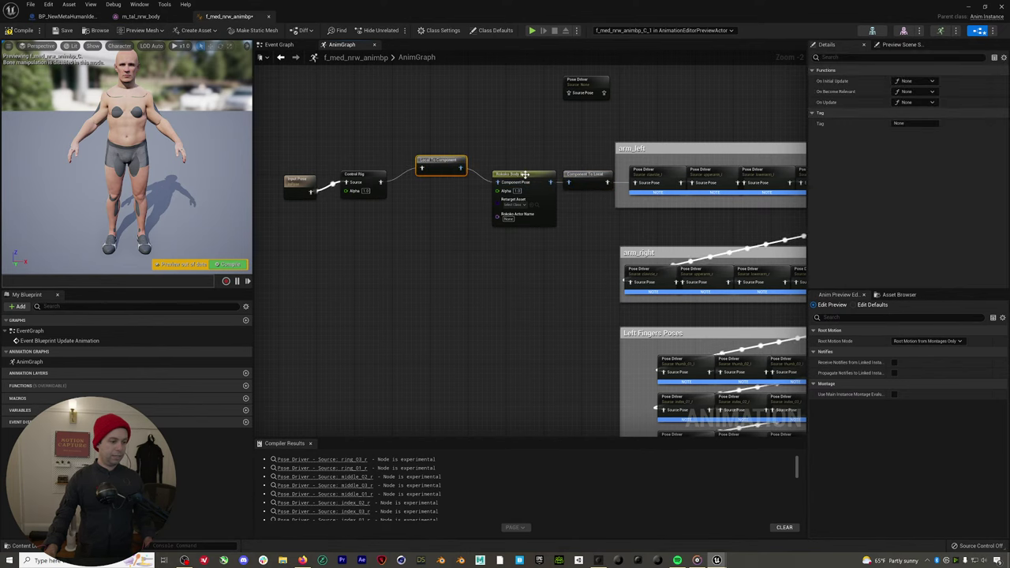
{"action": "left_click_drag", "start_coordinate": [525, 176], "coordinate": [520, 193]}
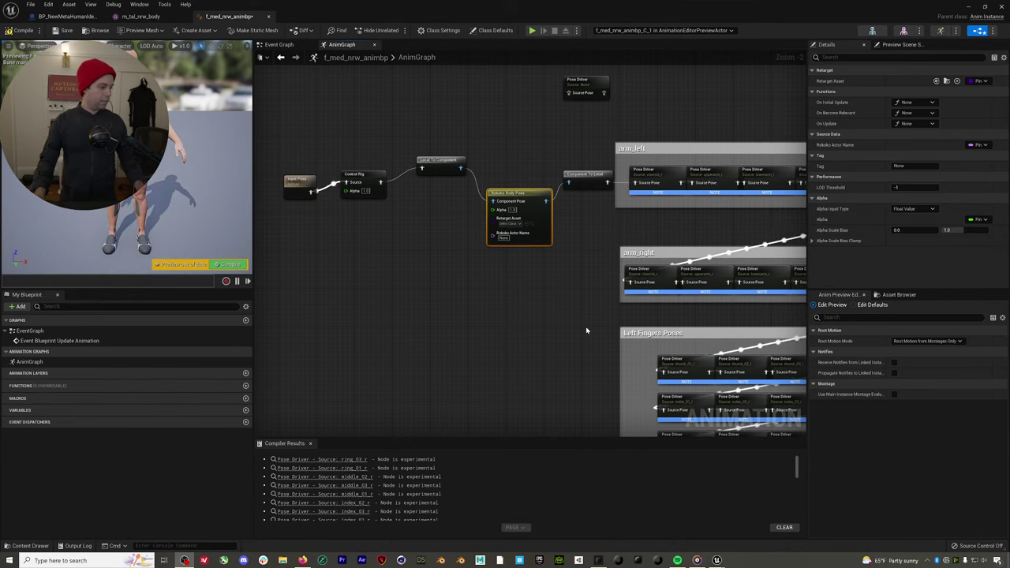
Add two variables to the animation blueprint and start renaming the first one with "Rokoko Actor"
{"action": "left_click", "coordinate": [245, 411]}
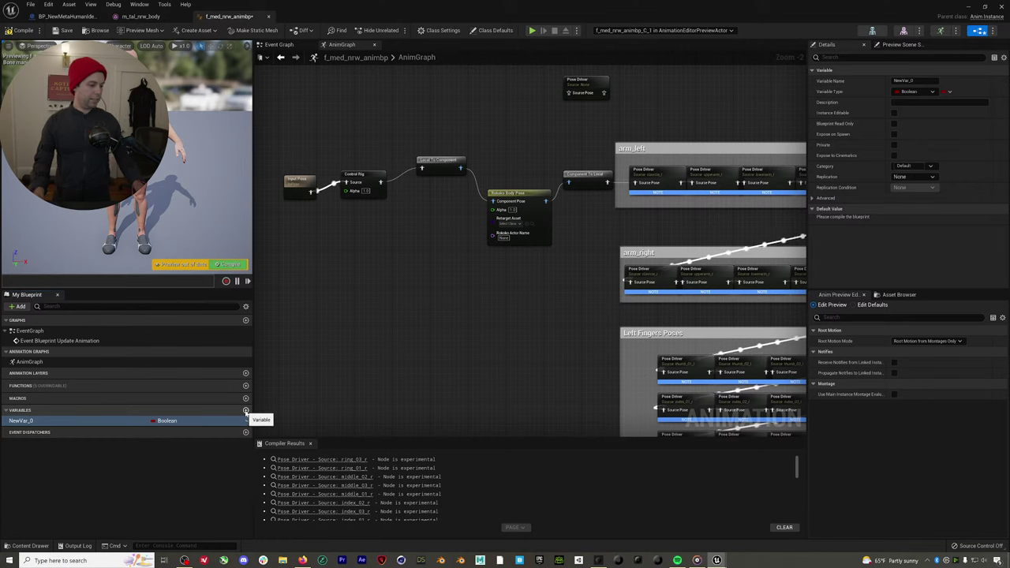
{"action": "left_click", "coordinate": [245, 411]}
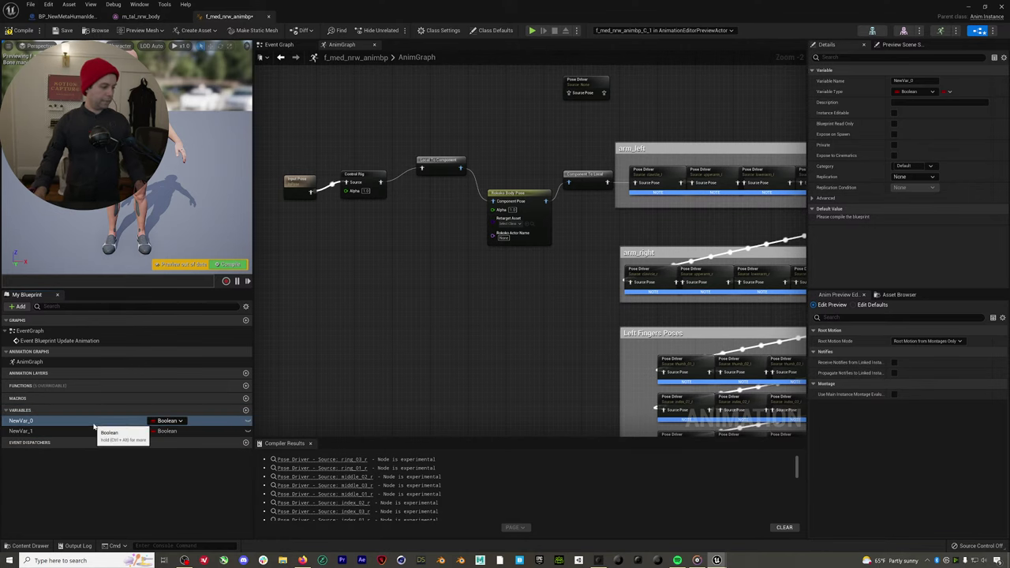
{"action": "double_click", "coordinate": [96, 420]}
{"action": "type", "text": "Rokoko Actor"}
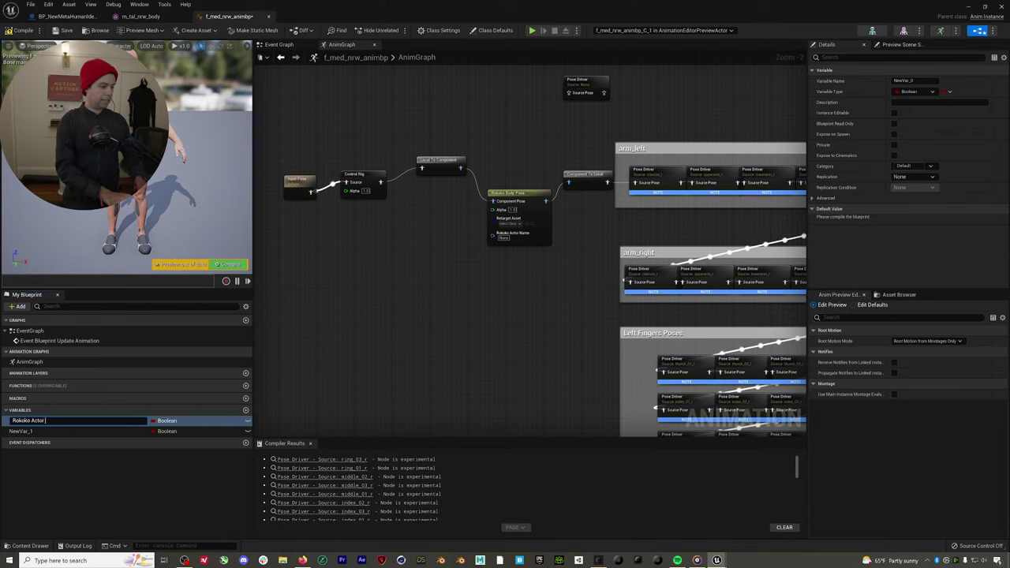
Name the first new variable Rokoko Actor Name and set its type to Name
{"action": "type", "text": "Name"}
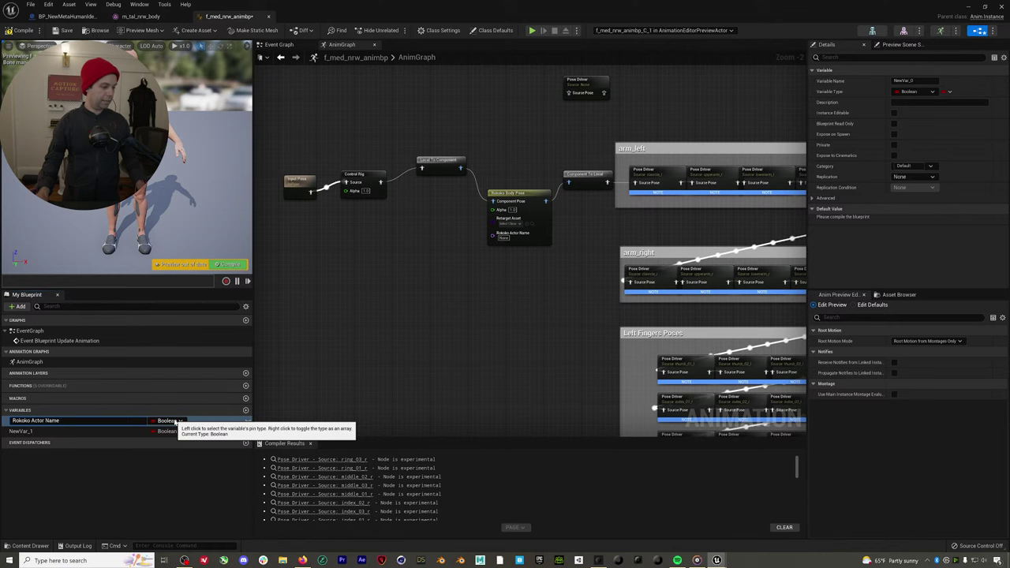
{"action": "key", "text": "Return"}
{"action": "left_click", "coordinate": [173, 422]}
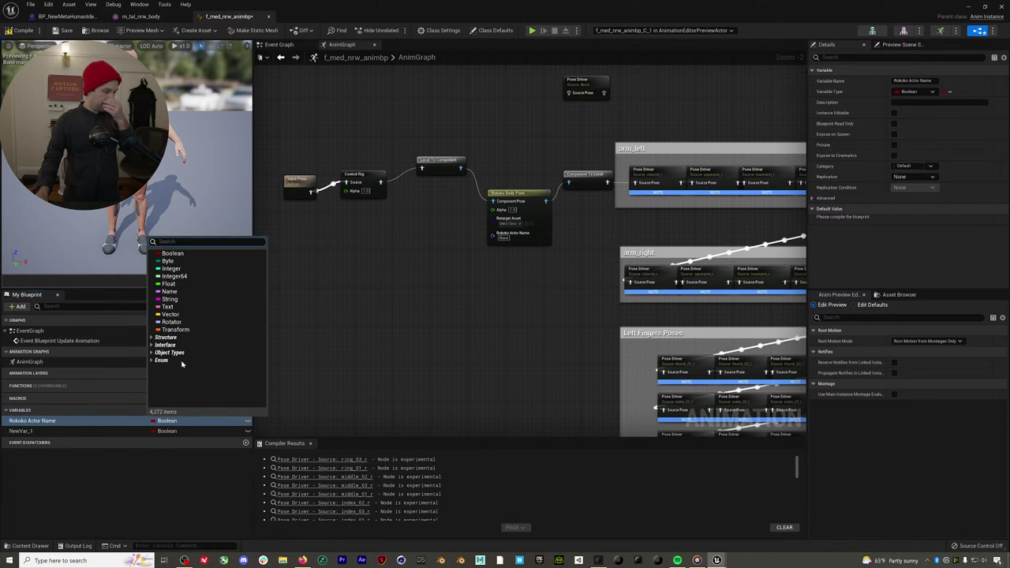
{"action": "left_click", "coordinate": [169, 291]}
Rename the second new variable Rokoko Bone Map and set its type to a Rokoko Body Map Data class reference
{"action": "left_click", "coordinate": [46, 432]}
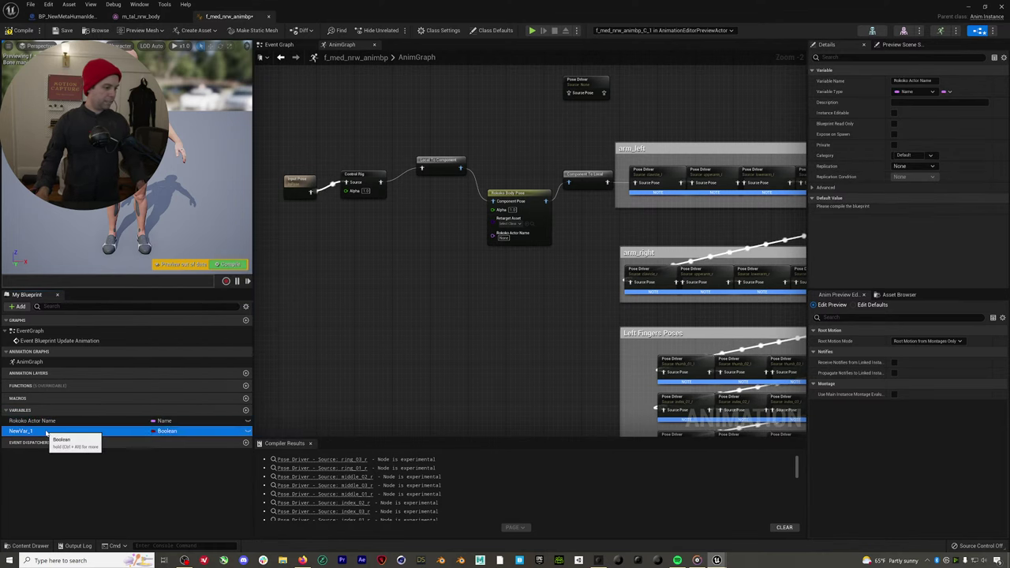
{"action": "type", "text": "Rokoko Bone Map"}
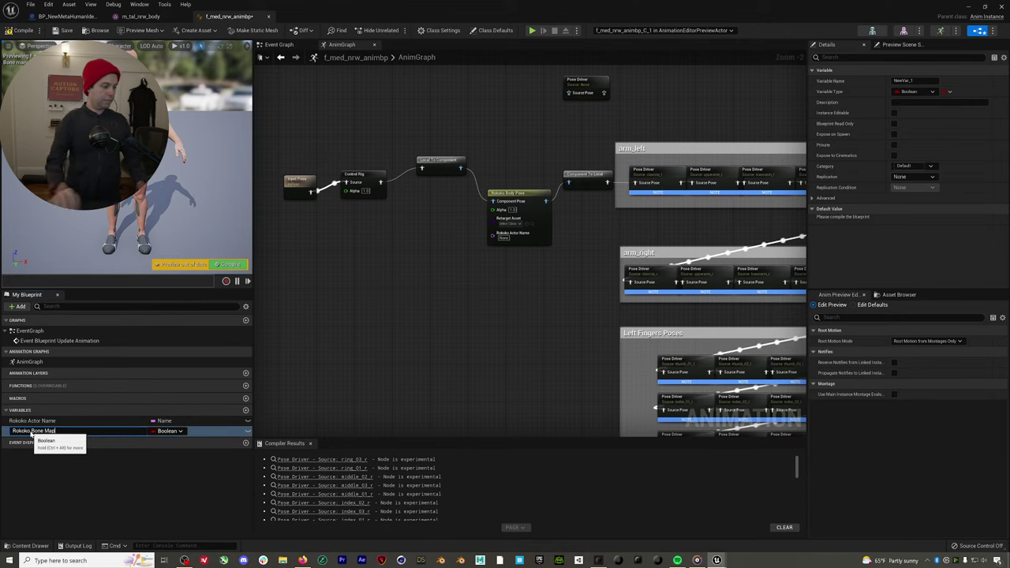
{"action": "key", "text": "Return"}
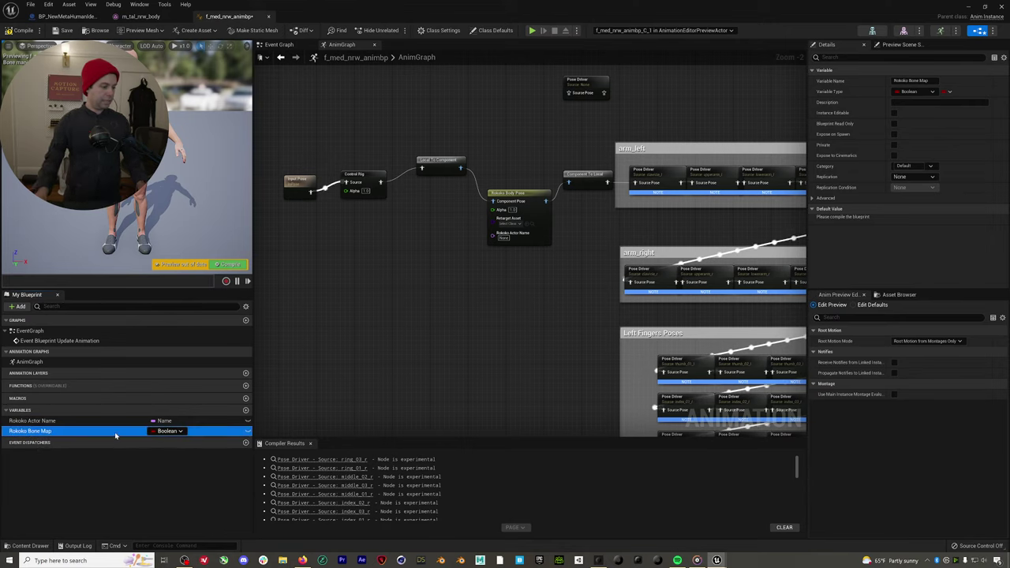
{"action": "left_click", "coordinate": [168, 431]}
{"action": "type", "text": "rokoko"}
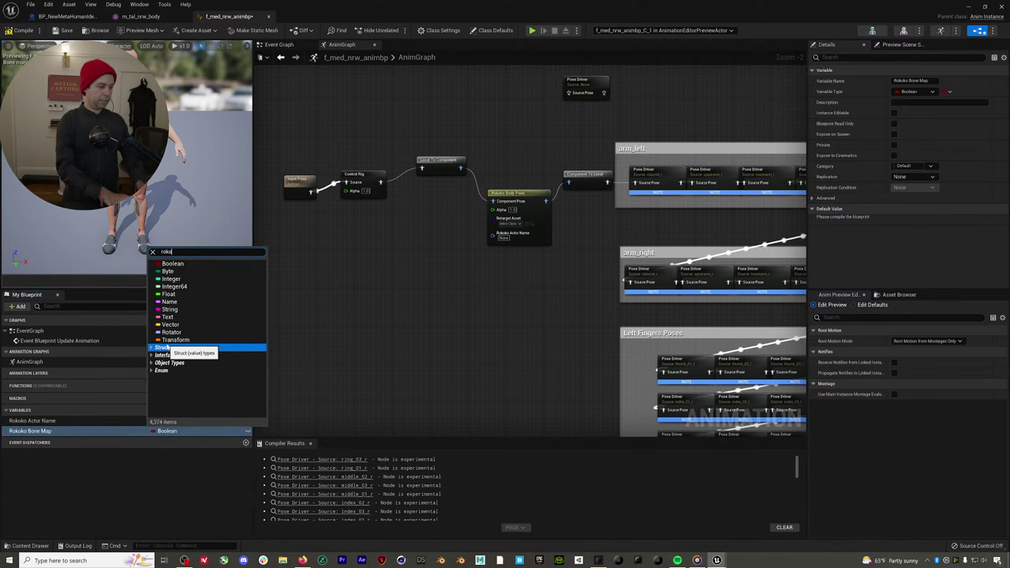
{"action": "mouse_move", "coordinate": [201, 297]}
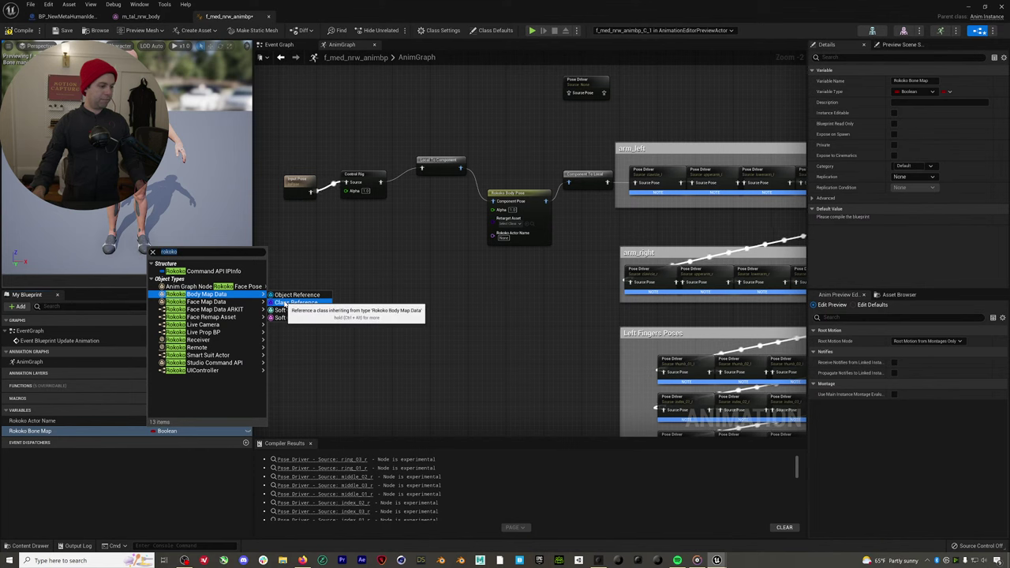
{"action": "left_click", "coordinate": [285, 303]}
Place a getter for Rokoko Actor Name in the AnimGraph and connect it to the Rokoko Body Pose node's Rokoko Actor Name input
{"action": "left_click", "coordinate": [147, 421]}
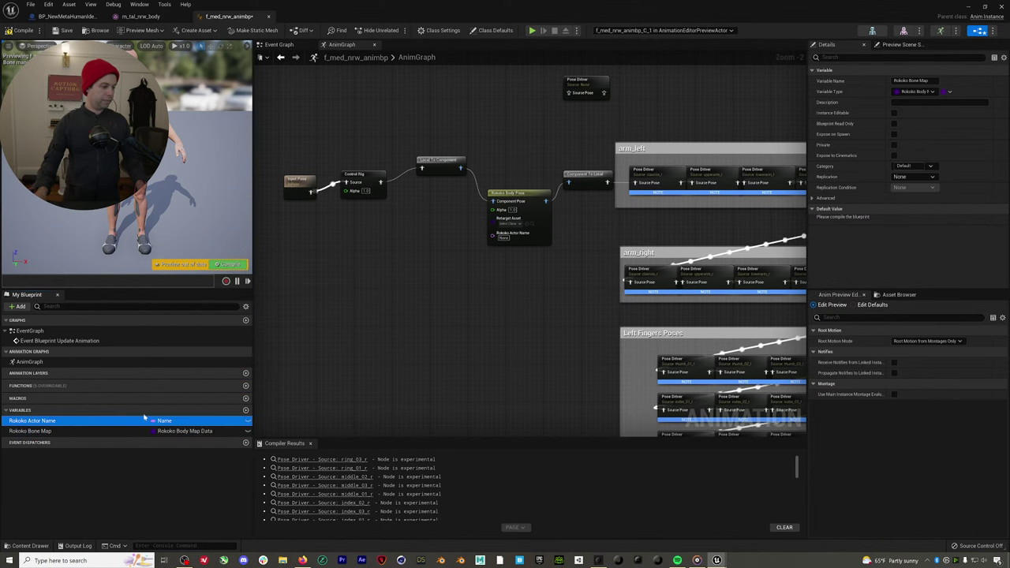
{"action": "right_click", "coordinate": [384, 273]}
{"action": "left_click", "coordinate": [363, 293]}
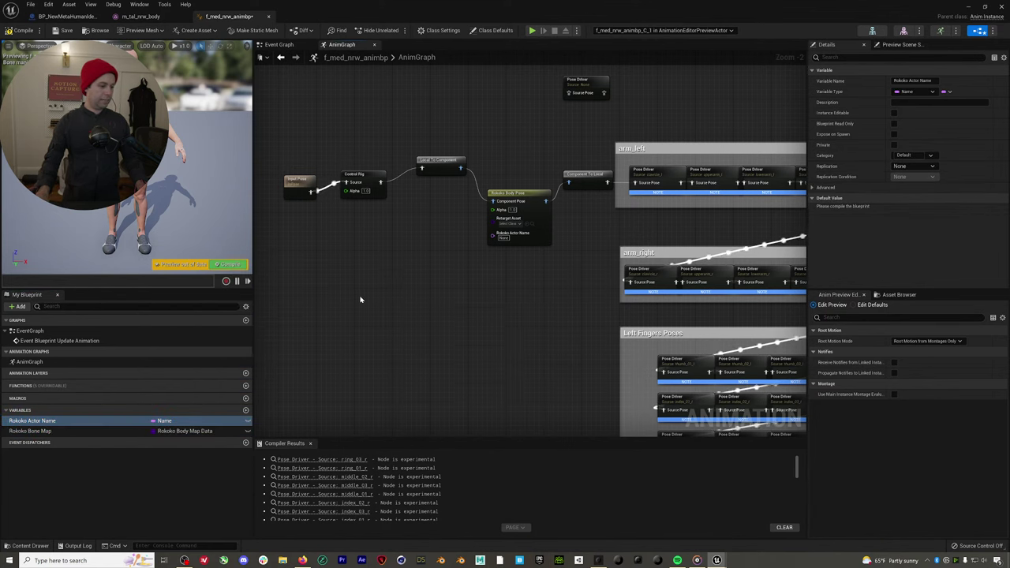
{"action": "left_click_drag", "start_coordinate": [135, 419], "coordinate": [405, 275]}
{"action": "left_click", "coordinate": [434, 284]}
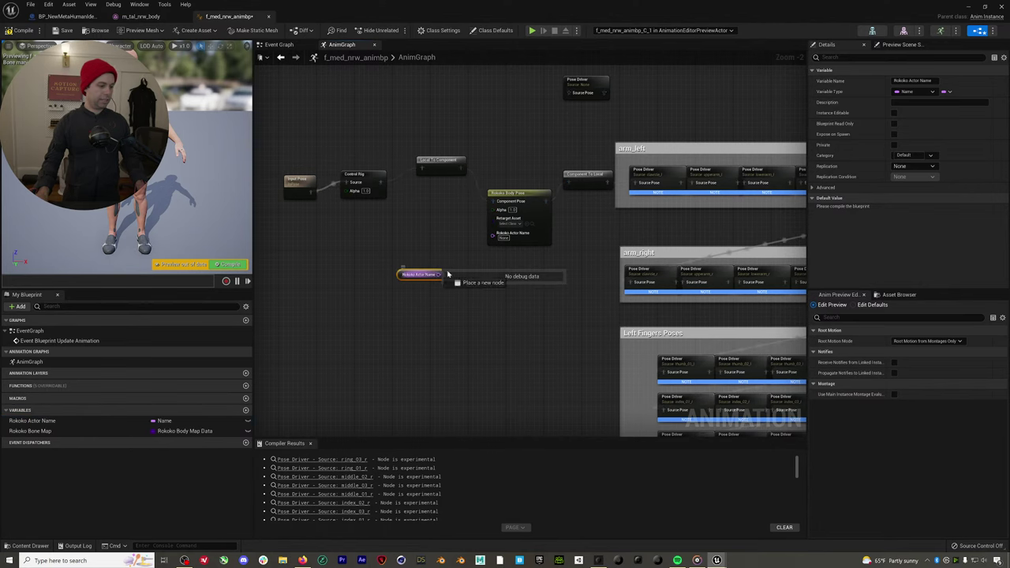
{"action": "left_click_drag", "start_coordinate": [438, 274], "coordinate": [492, 234]}
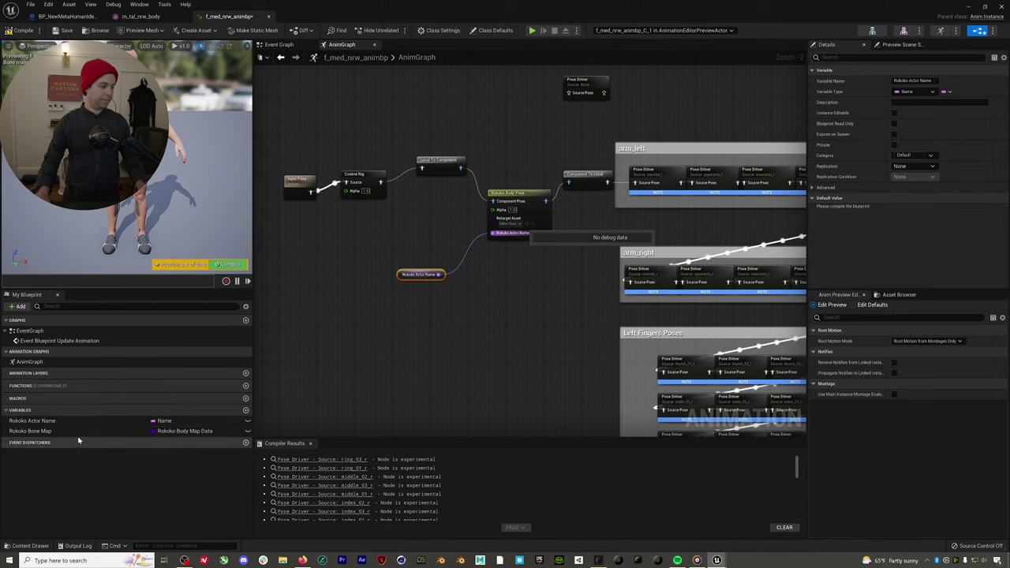
Place a getter for Rokoko Bone Map and connect it to the Rokoko Body Pose node's Retarget Asset input
{"action": "left_click", "coordinate": [55, 431]}
{"action": "left_click_drag", "start_coordinate": [383, 236], "coordinate": [493, 220]}
{"action": "left_click", "coordinate": [406, 246]}
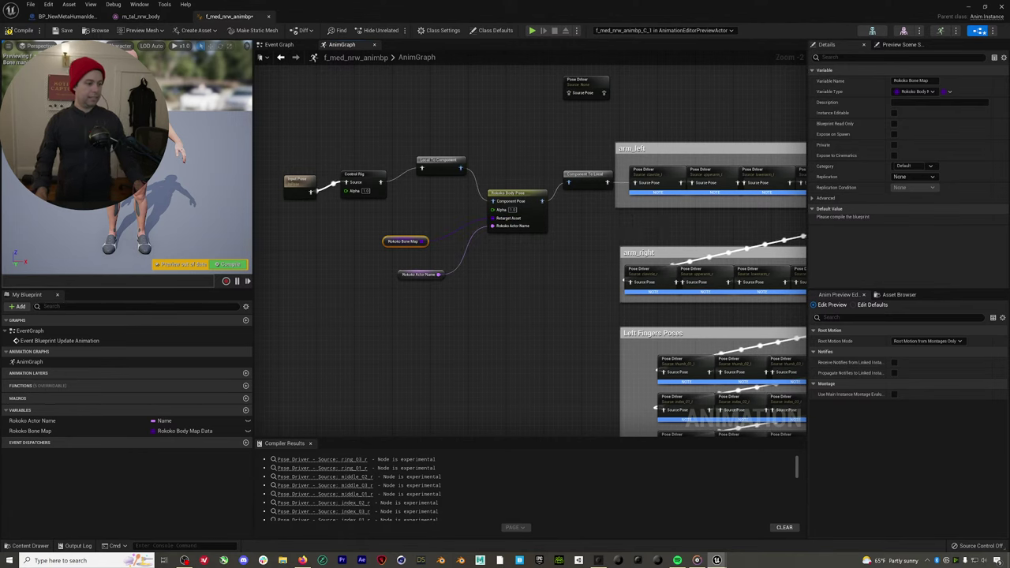
Compile and save the animation blueprint, and apply Metahuman_BoneMap as the default value of Rokoko Bone Map
{"action": "left_click", "coordinate": [57, 30]}
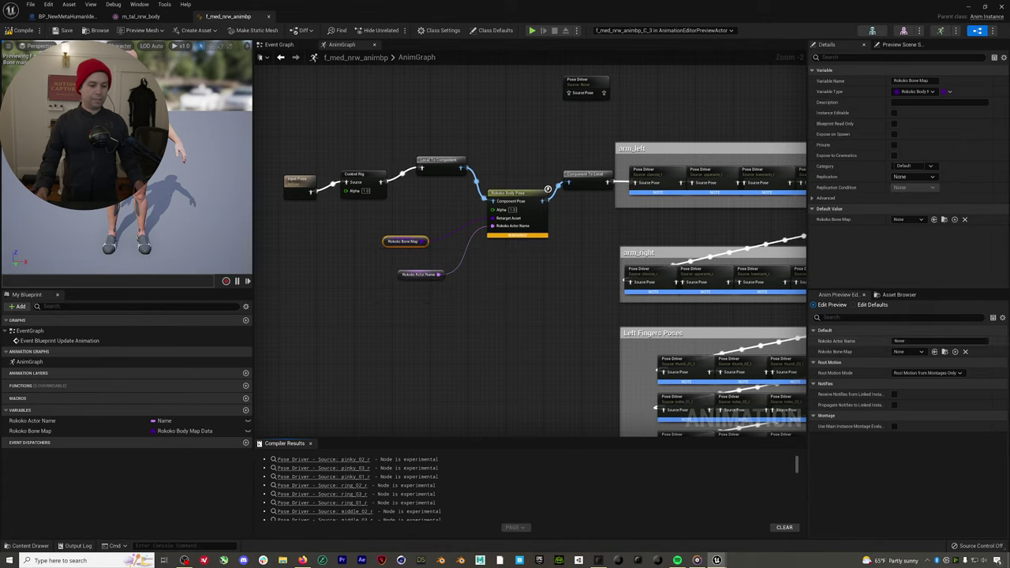
{"action": "left_click", "coordinate": [907, 353]}
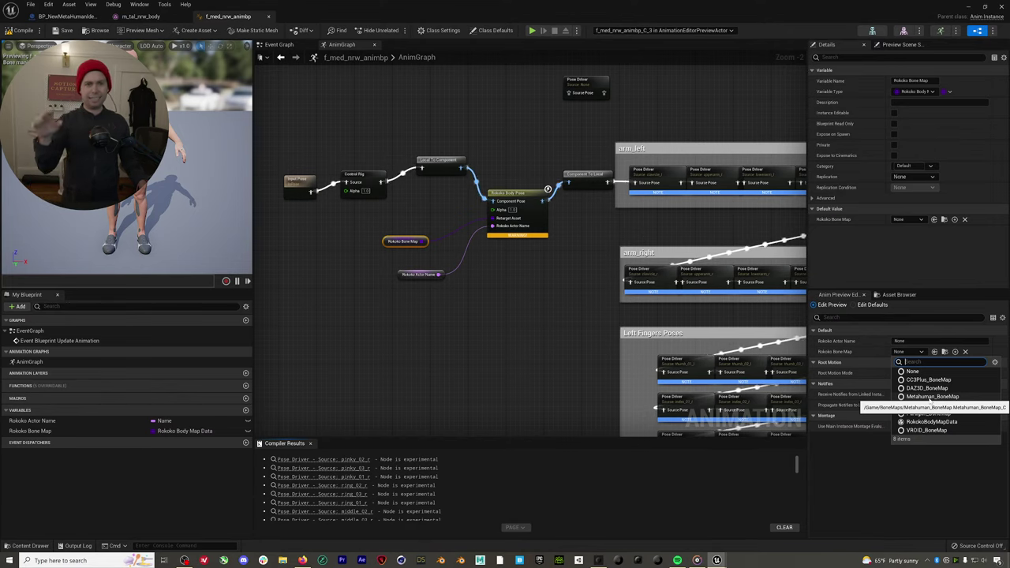
{"action": "left_click", "coordinate": [970, 397]}
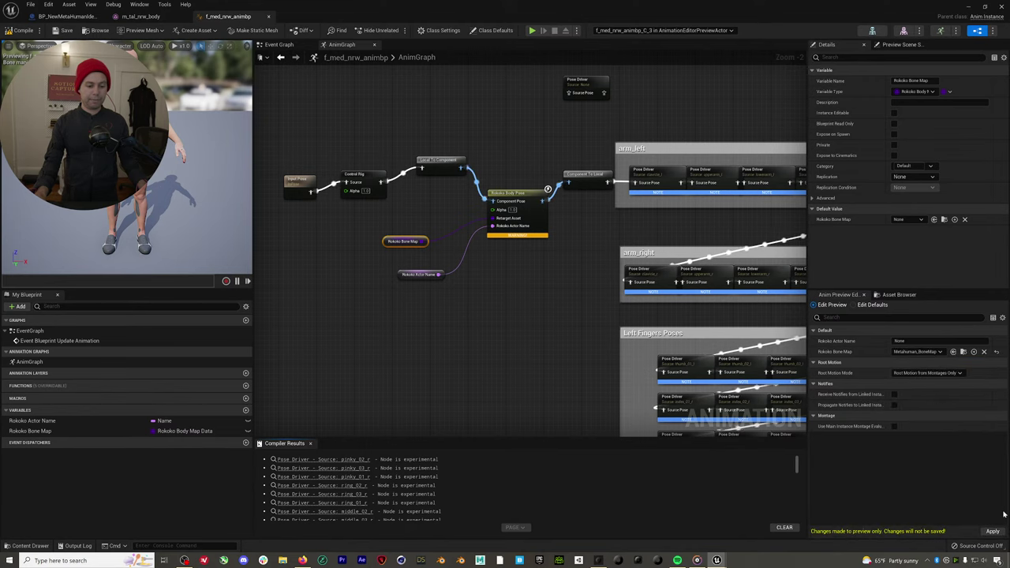
{"action": "left_click", "coordinate": [993, 531]}
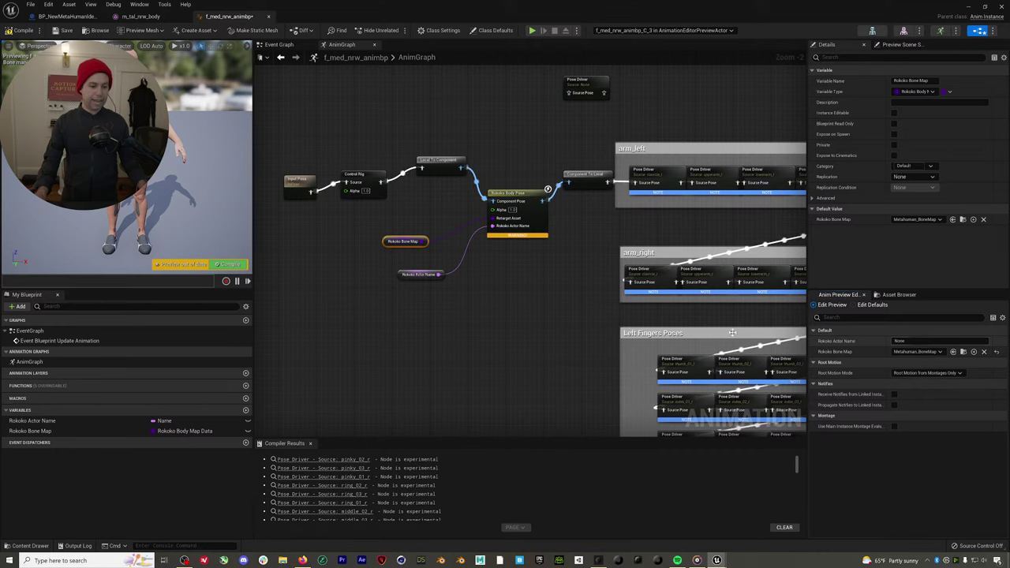
Set the Control Rig node's class to Rokoko_MetaHuman_T_Pose, and compile and save the animation blueprint
{"action": "left_click", "coordinate": [359, 175]}
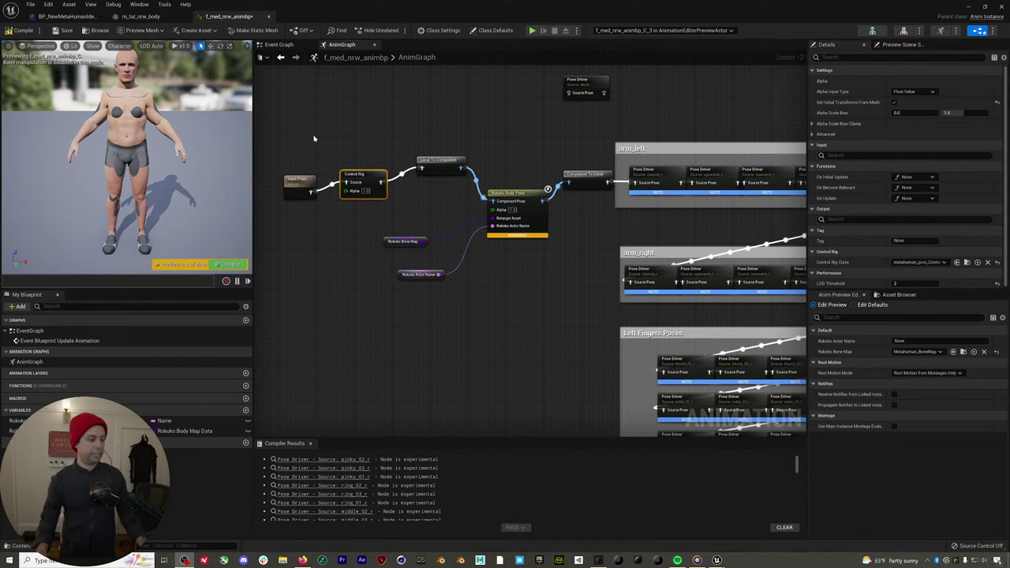
{"action": "left_click", "coordinate": [331, 154]}
{"action": "left_click", "coordinate": [369, 175]}
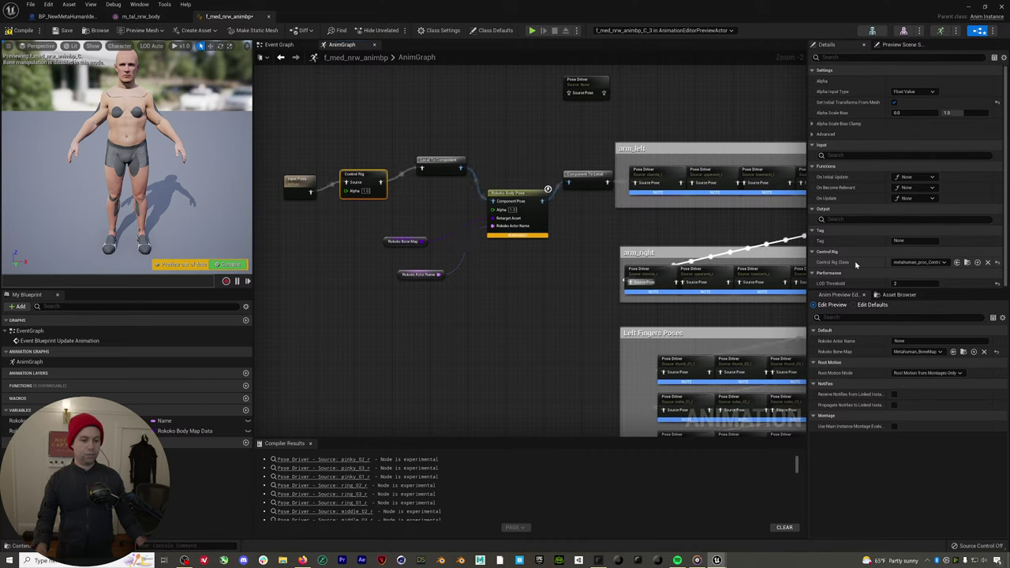
{"action": "left_click", "coordinate": [917, 262]}
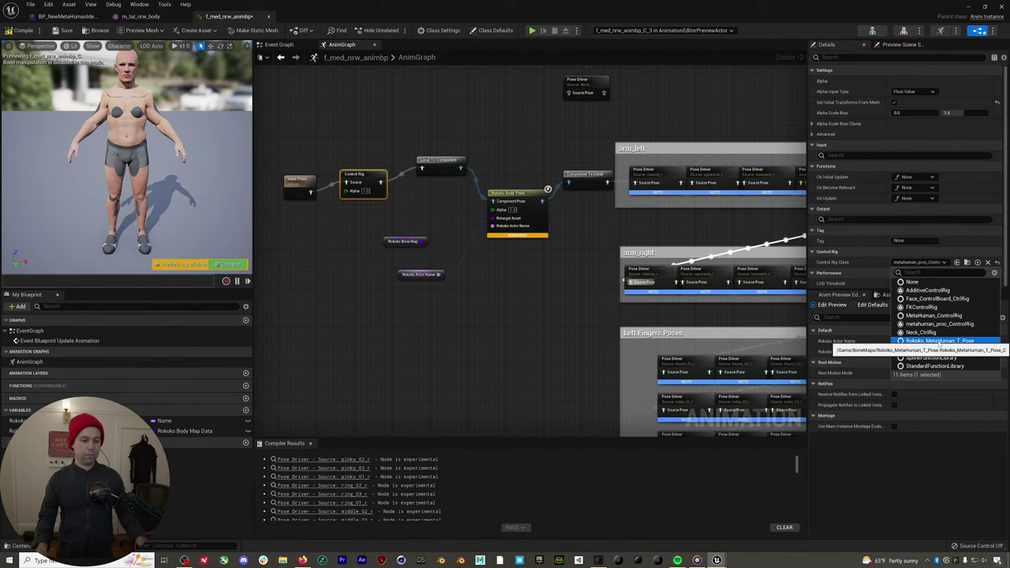
{"action": "left_click", "coordinate": [939, 324]}
{"action": "key", "text": "F7"}
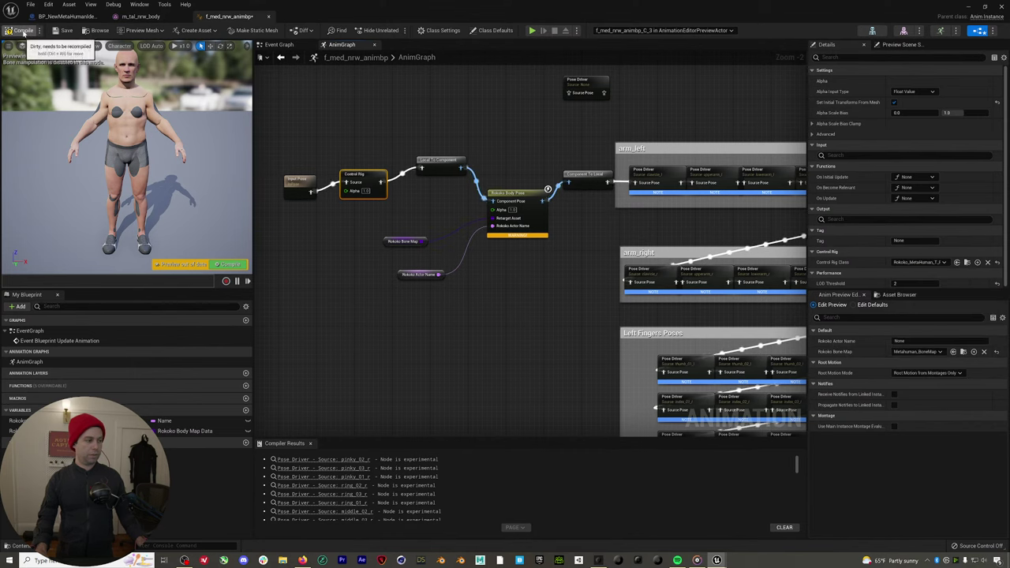
{"action": "key", "text": "ctrl+s"}
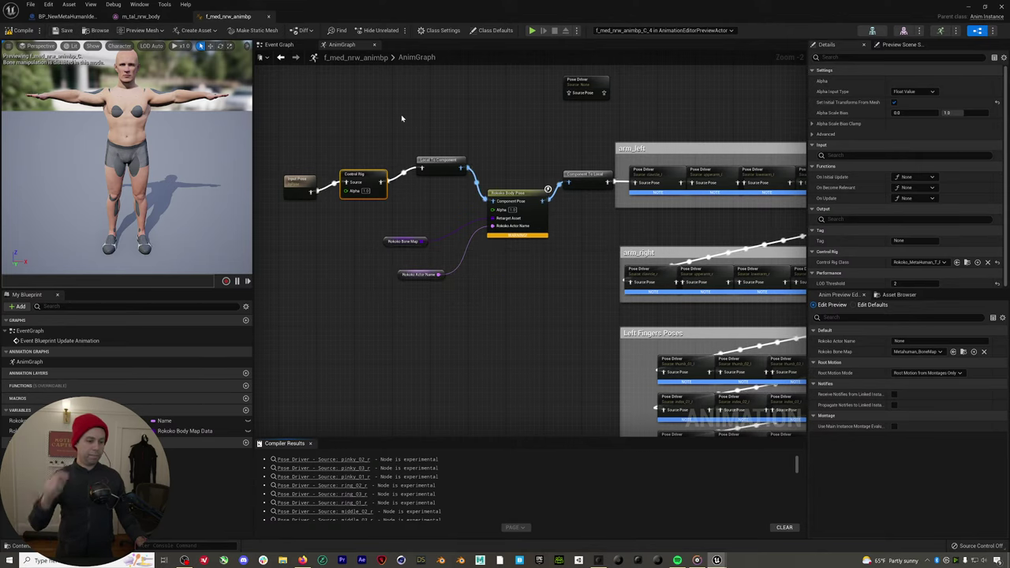
Close the f_med_nrw_animbp and m_tal_nrw_body editors to return to the MetaHuman blueprint
{"action": "left_click", "coordinate": [324, 83]}
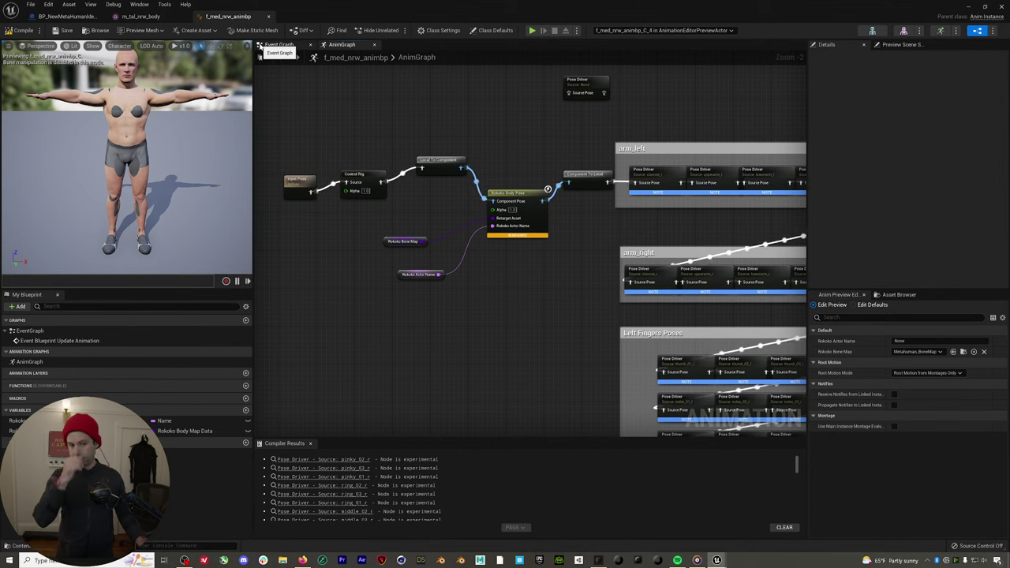
{"action": "left_click", "coordinate": [268, 17]}
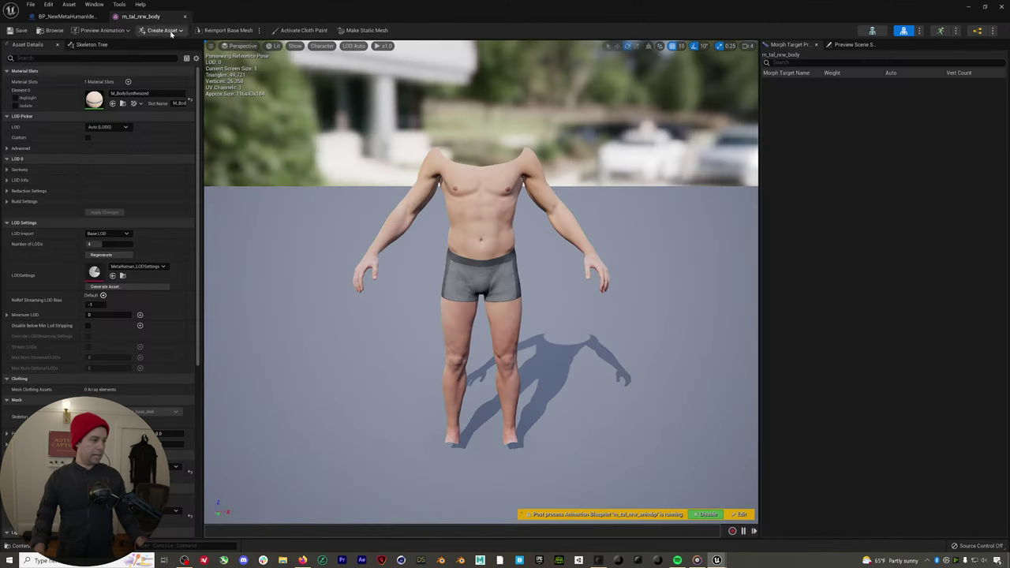
{"action": "left_click", "coordinate": [184, 17]}
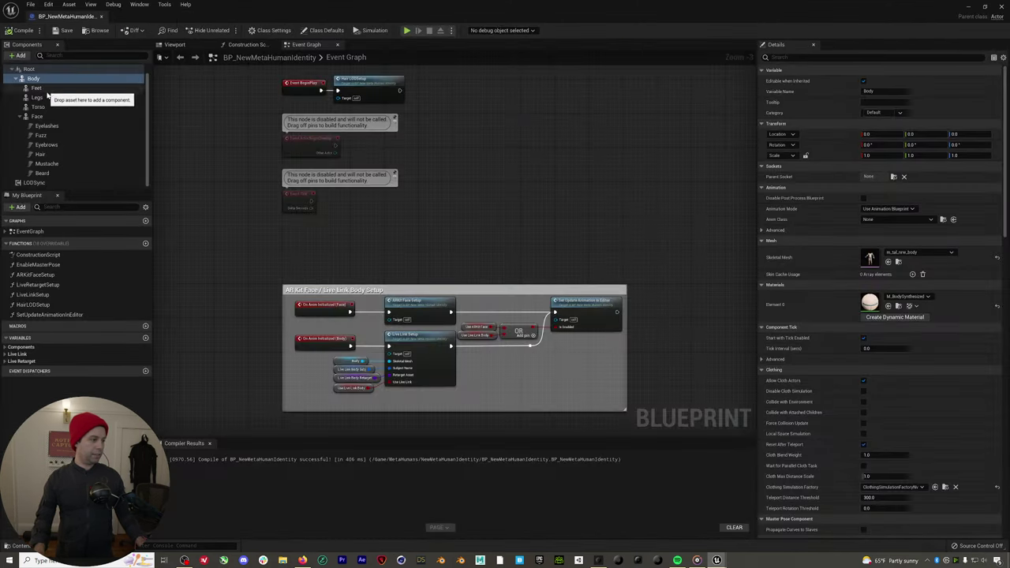
Open the Face component's skeletal mesh and frame the head in the preview
{"action": "left_click", "coordinate": [37, 116]}
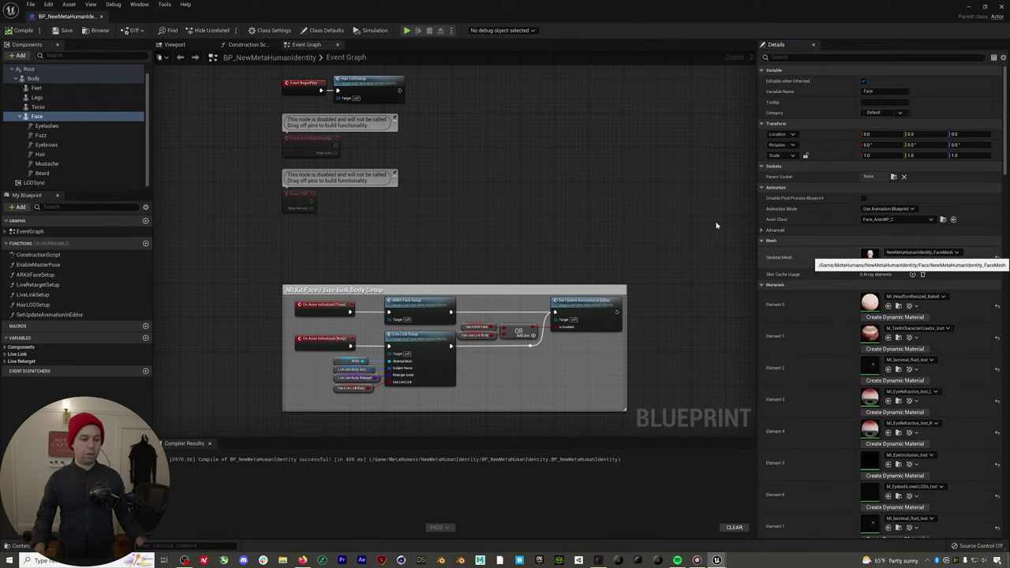
{"action": "double_click", "coordinate": [870, 253]}
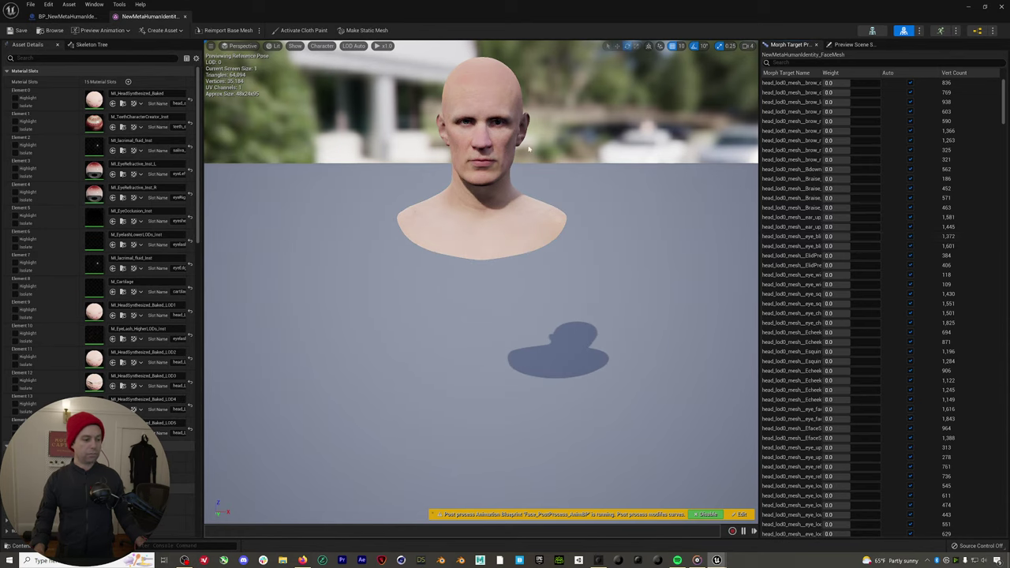
{"action": "scroll", "coordinate": [509, 133], "scroll_direction": "up", "scroll_amount": 5}
{"action": "scroll", "coordinate": [509, 132], "scroll_direction": "down", "scroll_amount": 3}
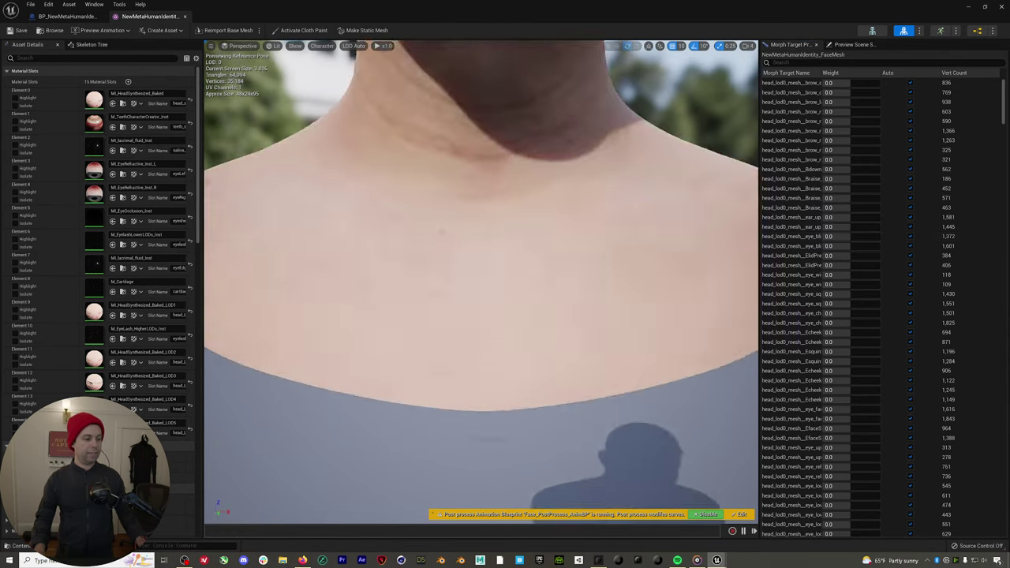
{"action": "scroll", "coordinate": [482, 276], "scroll_direction": "down", "scroll_amount": 2}
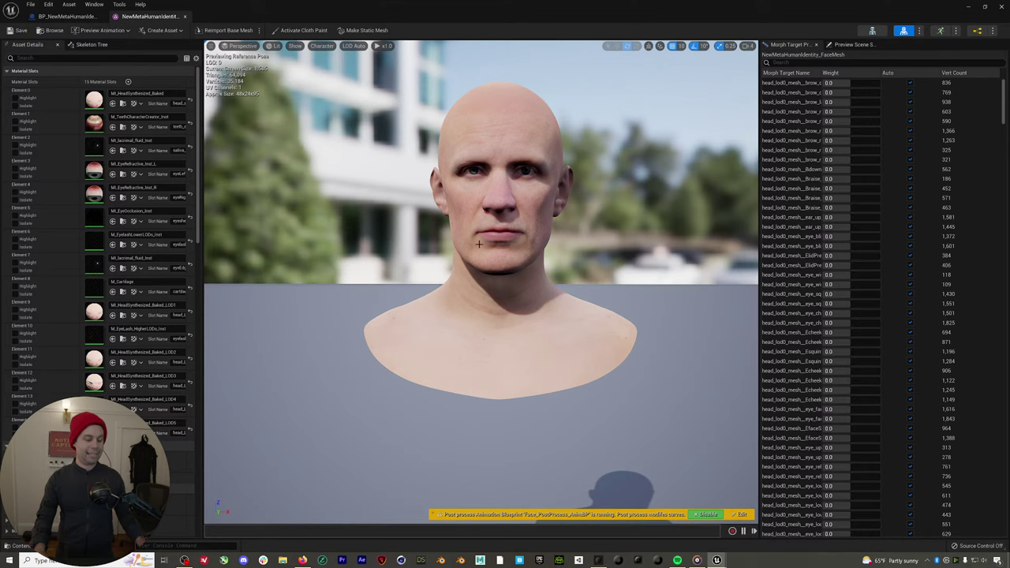
Open the face mesh's animation blueprint, Face_AnimBP, and show its AnimGraph
{"action": "left_click", "coordinate": [978, 32]}
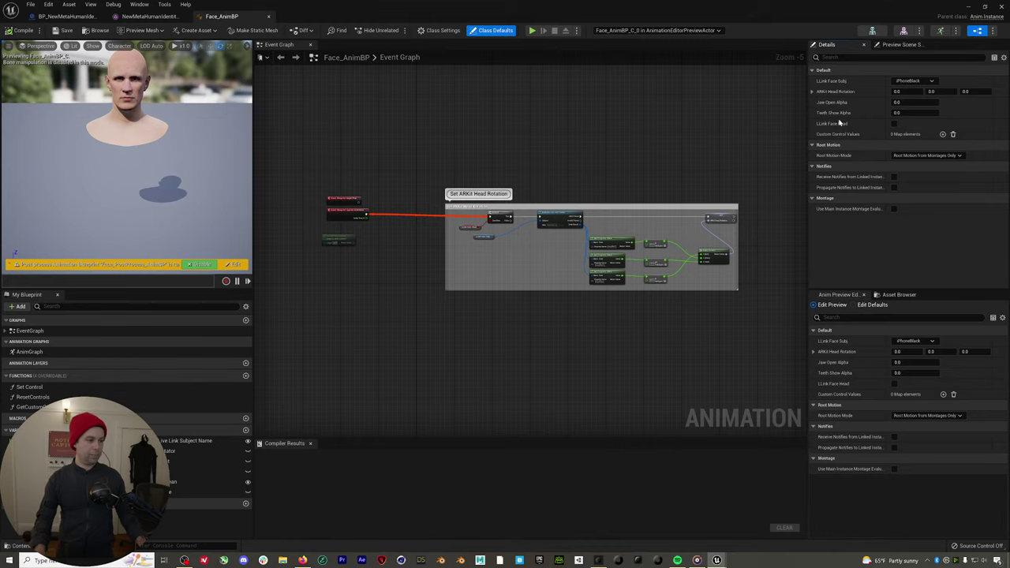
{"action": "double_click", "coordinate": [102, 352]}
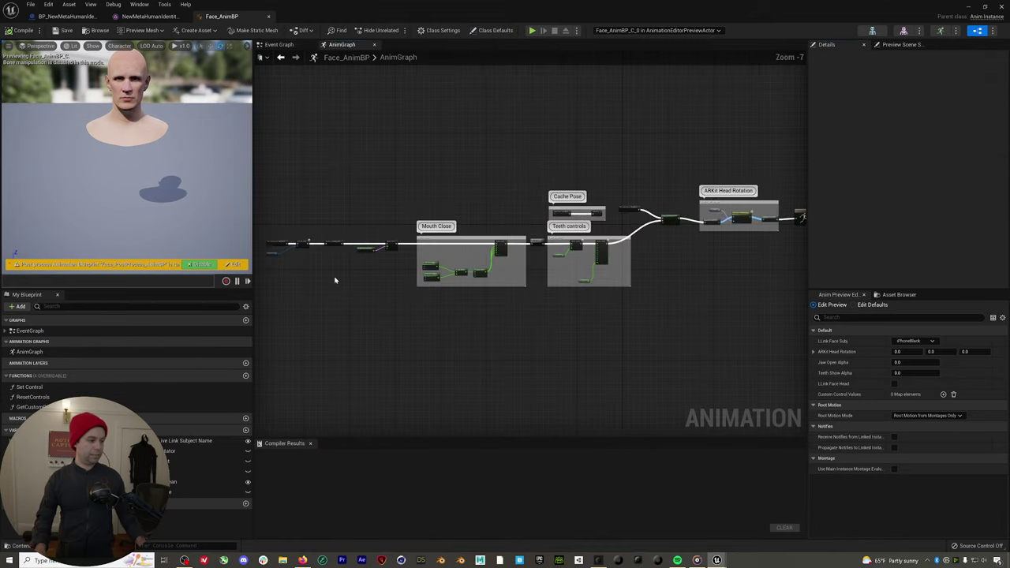
Insert a Modify Curve node between the Live Link Pose and mh_arkit_mapping_pose nodes, moving the mapping pose node to make room
{"action": "scroll", "coordinate": [326, 258], "scroll_direction": "up", "scroll_amount": 5}
{"action": "right_click_drag", "start_coordinate": [387, 271], "coordinate": [482, 260]}
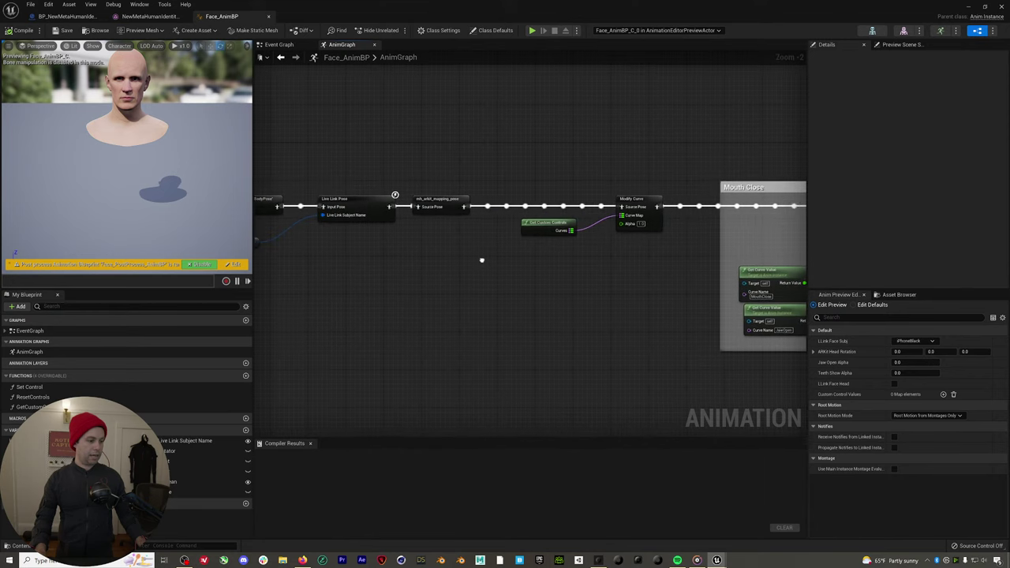
{"action": "left_click_drag", "start_coordinate": [431, 200], "coordinate": [479, 202]}
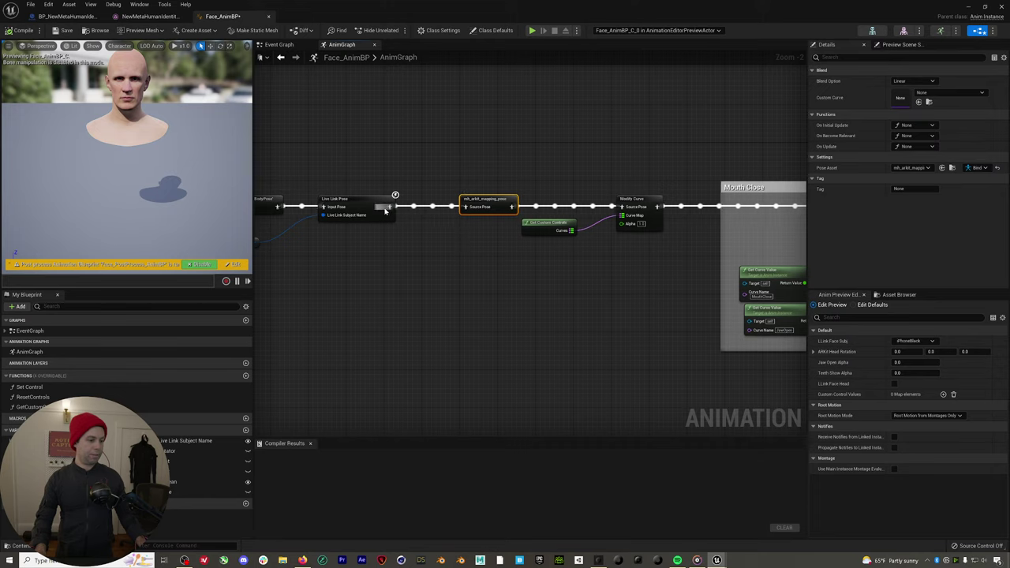
{"action": "left_click_drag", "start_coordinate": [388, 208], "coordinate": [408, 314]}
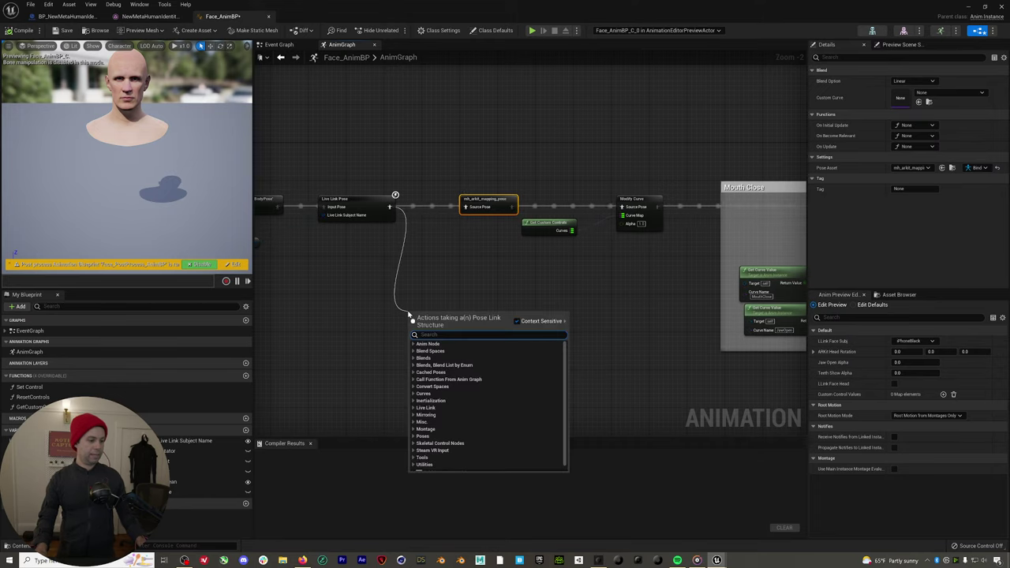
{"action": "type", "text": "modify curve"}
{"action": "key", "text": "Return"}
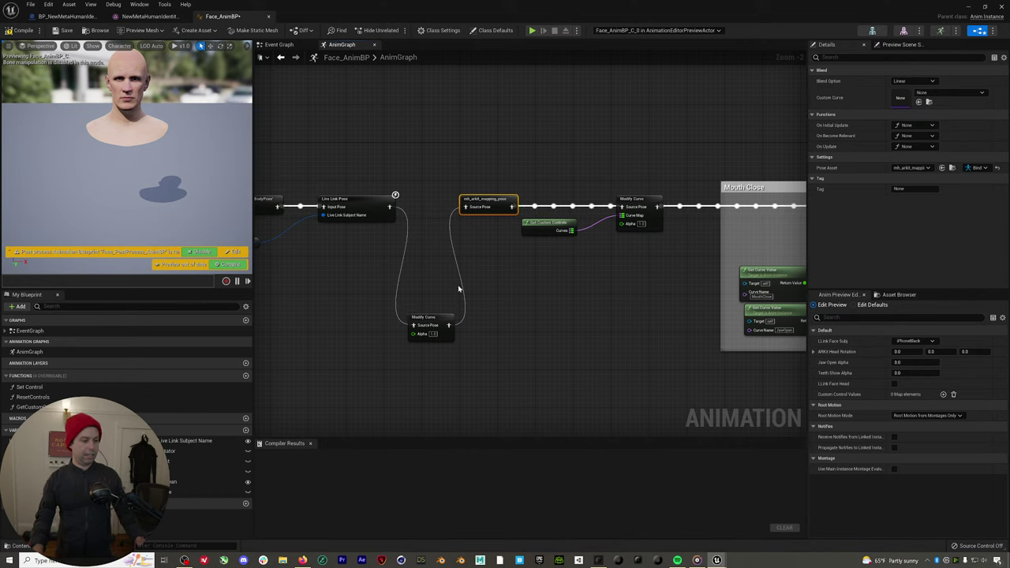
Add a MouthShrugLower curve pin to the new Modify Curve node
{"action": "right_click", "coordinate": [448, 325]}
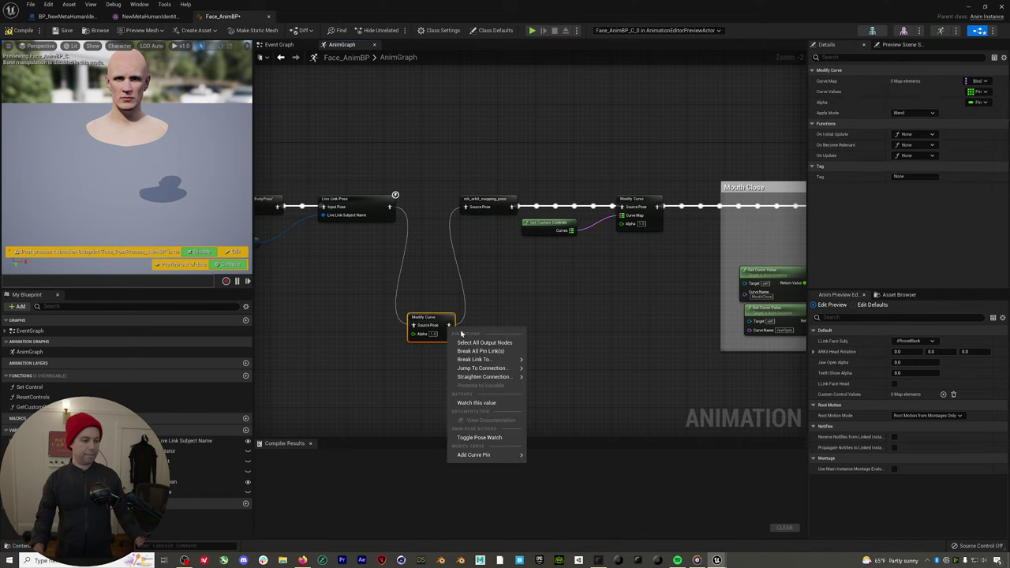
{"action": "mouse_move", "coordinate": [505, 455]}
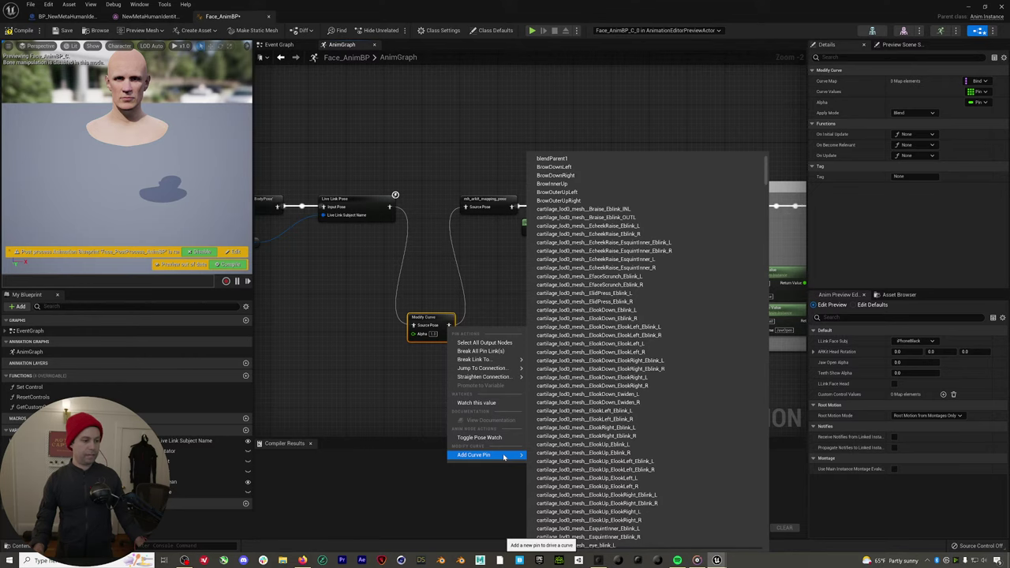
{"action": "type", "text": "mout"}
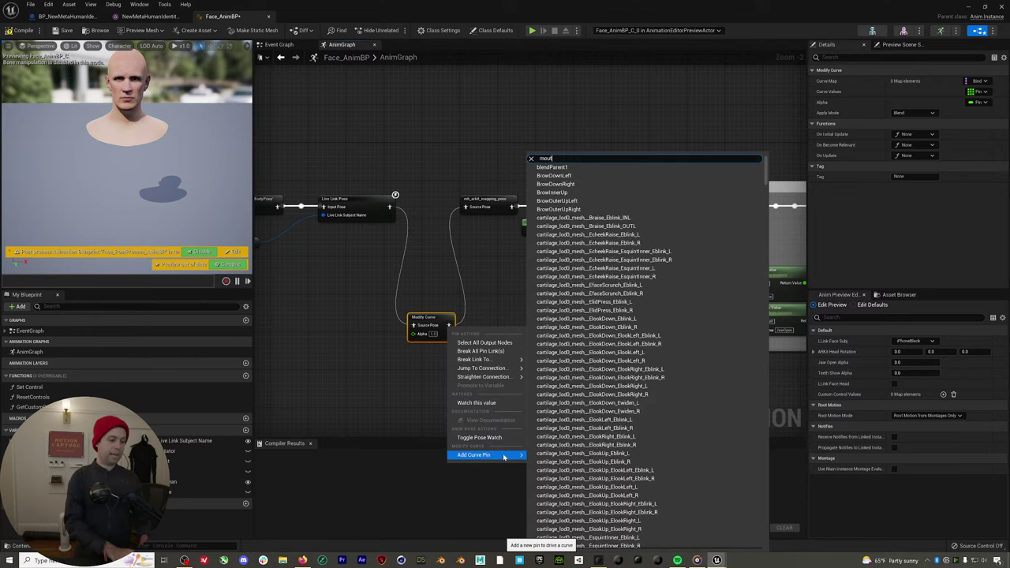
{"action": "type", "text": "hshr"}
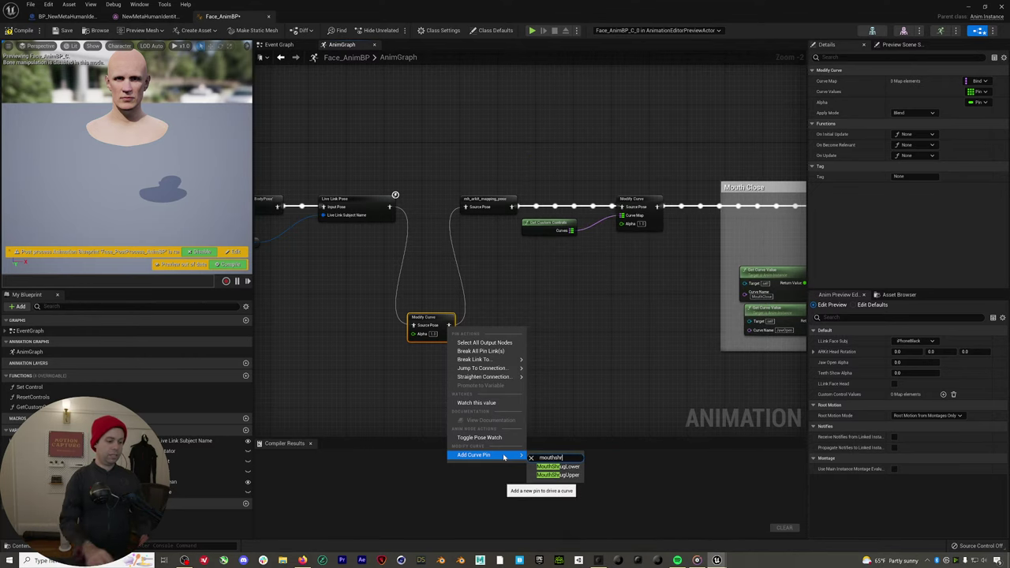
{"action": "left_click", "coordinate": [561, 466]}
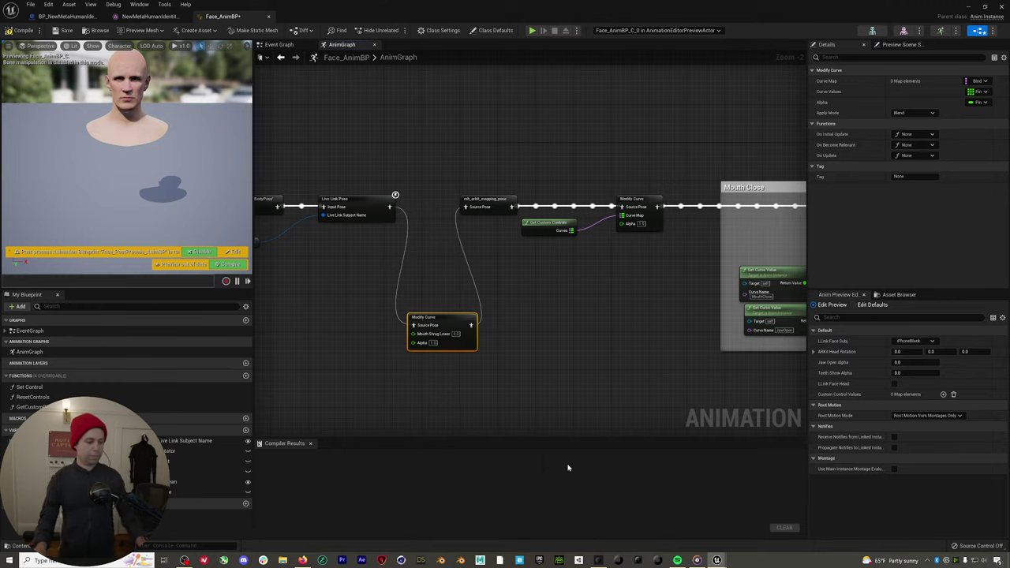
Set Mouth Shrug Lower to 0.5 with the mouth framed in the preview, and compile Face_AnimBP
{"action": "left_click_drag", "start_coordinate": [127, 82], "coordinate": [139, 144]}
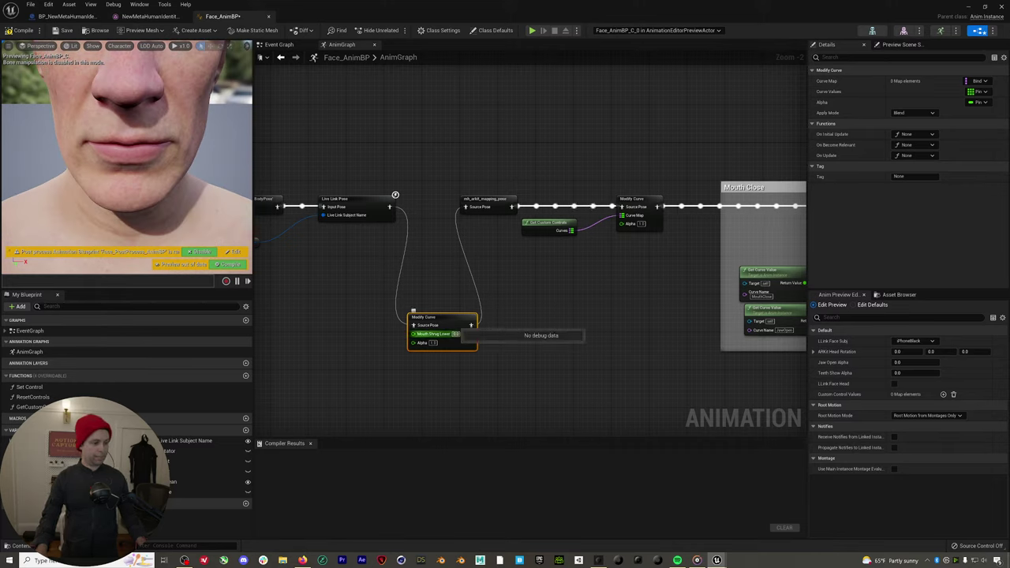
{"action": "left_click", "coordinate": [677, 350]}
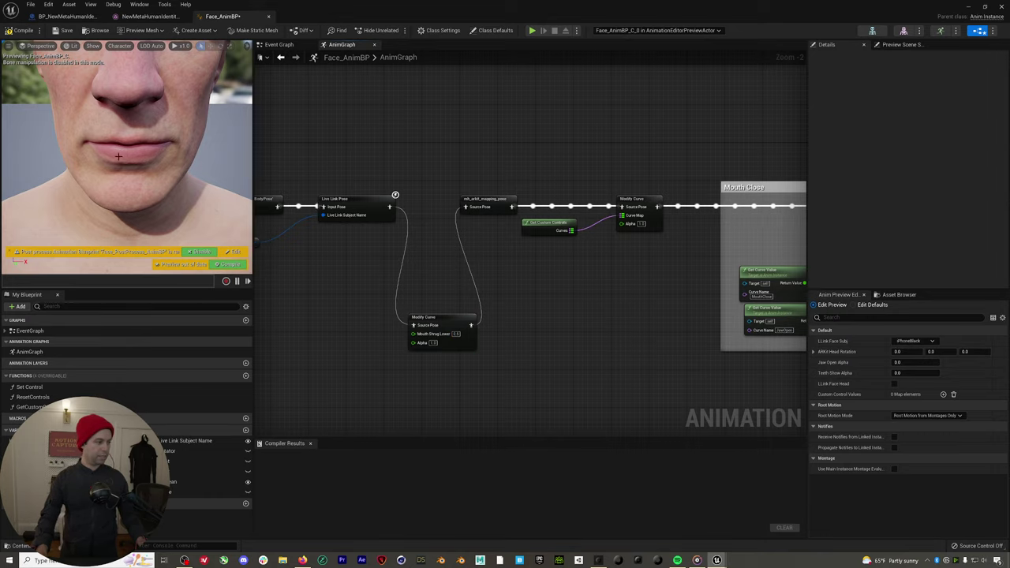
{"action": "key", "text": "F7"}
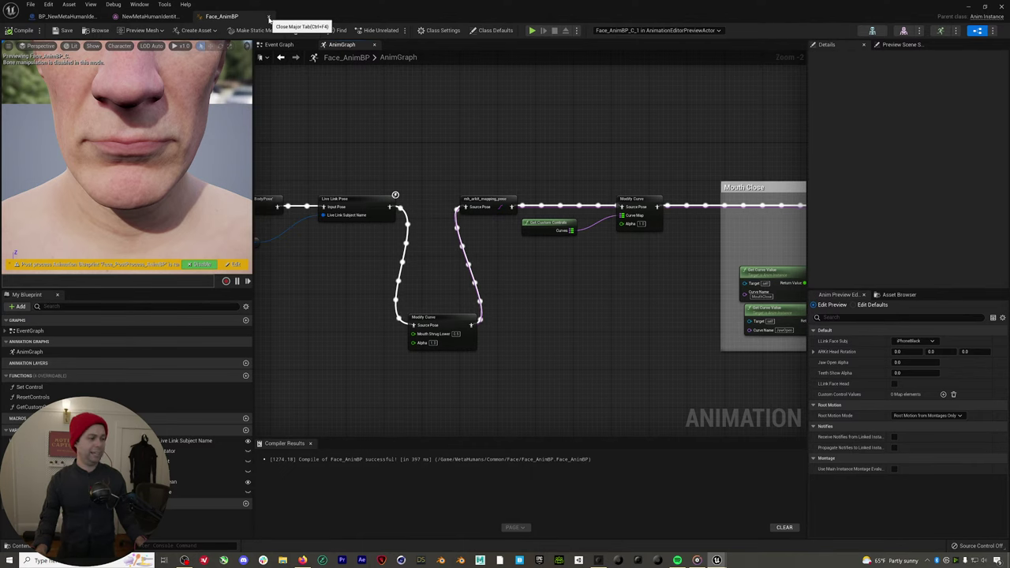
Close the Face_AnimBP and face mesh editors to return to the MetaHuman blueprint's Event Graph
{"action": "left_click", "coordinate": [269, 18]}
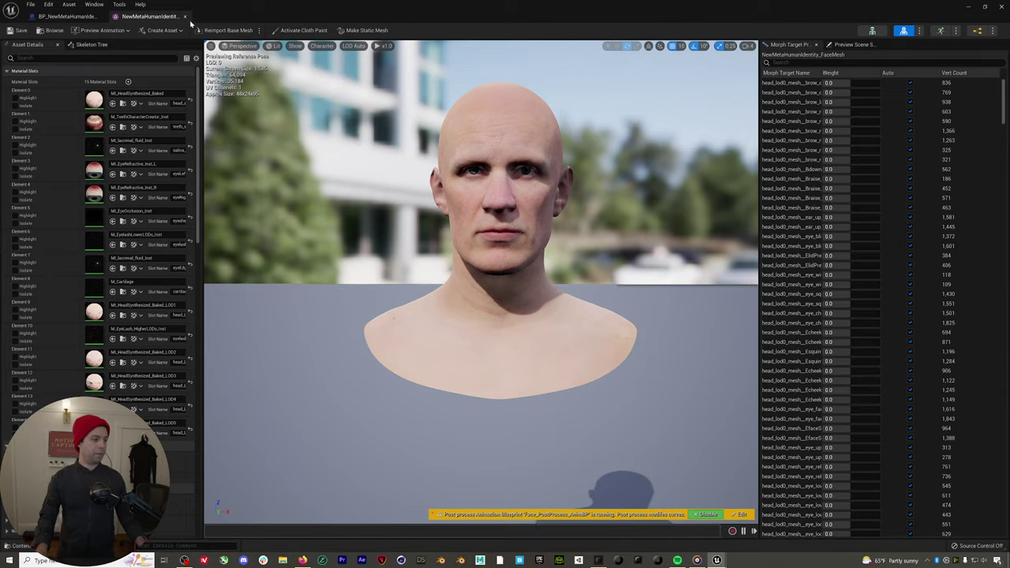
{"action": "left_click", "coordinate": [185, 16]}
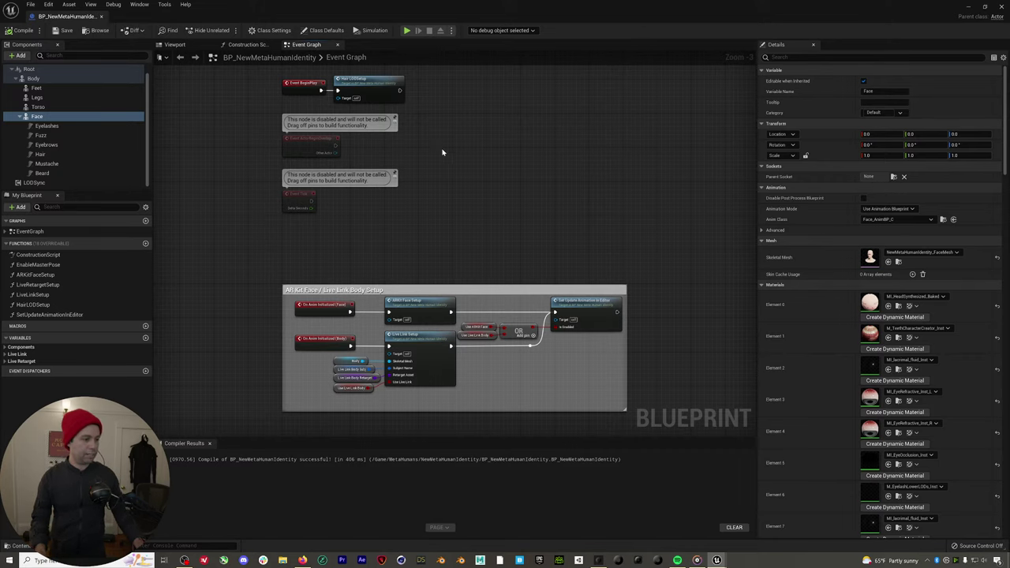
{"action": "right_click_drag", "start_coordinate": [443, 152], "coordinate": [555, 198]}
{"action": "left_click_drag", "start_coordinate": [368, 111], "coordinate": [446, 126]}
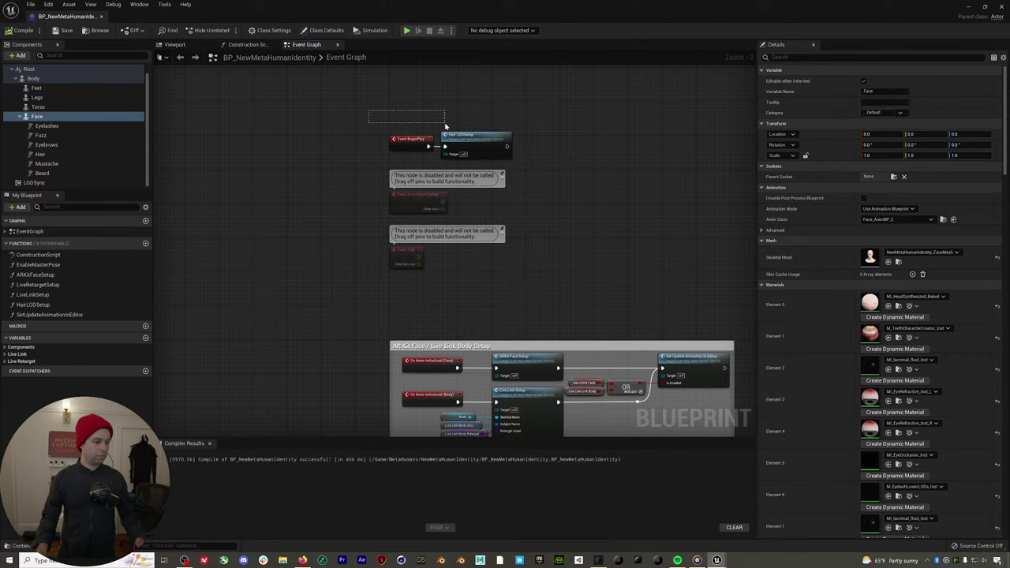
{"action": "left_click", "coordinate": [31, 68]}
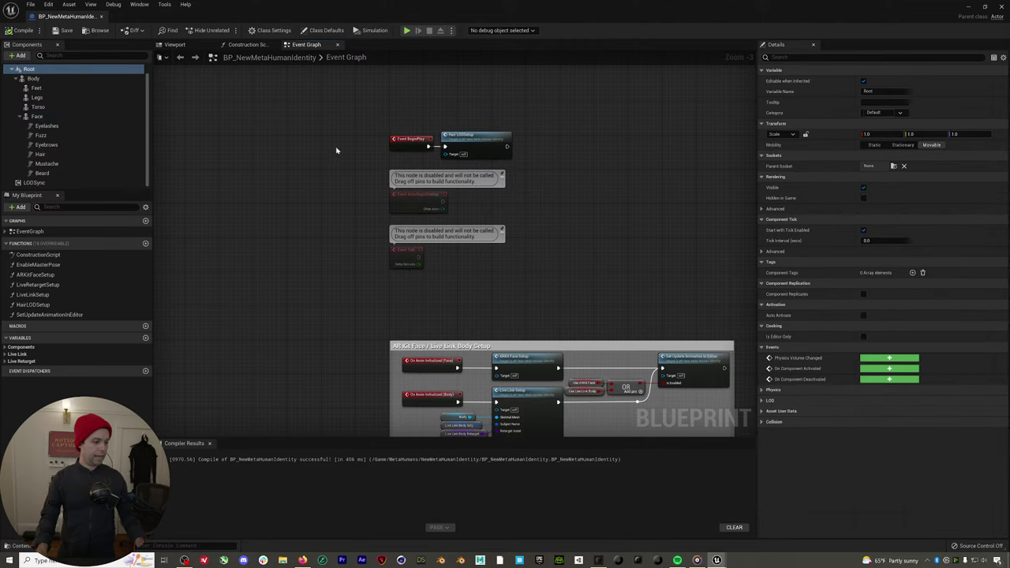
{"action": "right_click_drag", "start_coordinate": [336, 150], "coordinate": [374, 156]}
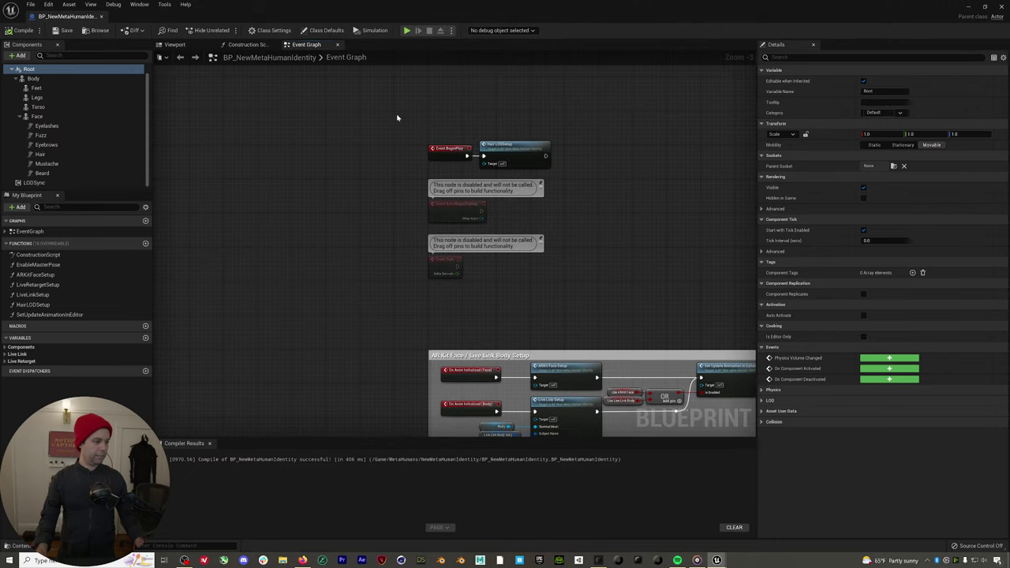
{"action": "right_click_drag", "start_coordinate": [396, 118], "coordinate": [421, 149]}
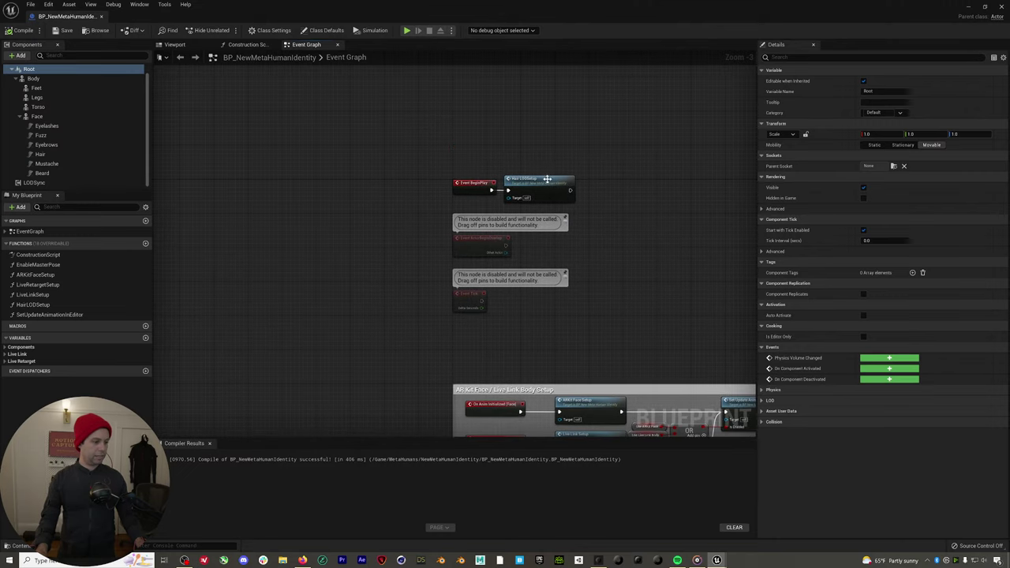
{"action": "right_click_drag", "start_coordinate": [483, 178], "coordinate": [434, 65]}
{"action": "right_click_drag", "start_coordinate": [580, 66], "coordinate": [522, 104]}
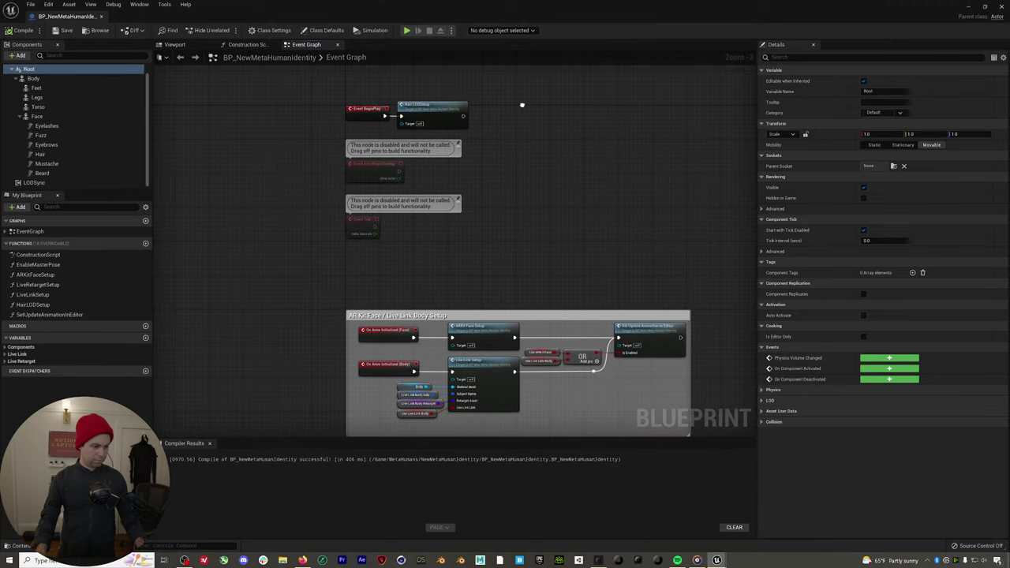
Reopen the BP_NewMetaHumanIdentity blueprint and move the Event BeginPlay node away from Hair LODSetup to make room
{"action": "left_click", "coordinate": [1001, 8]}
{"action": "double_click", "coordinate": [720, 453]}
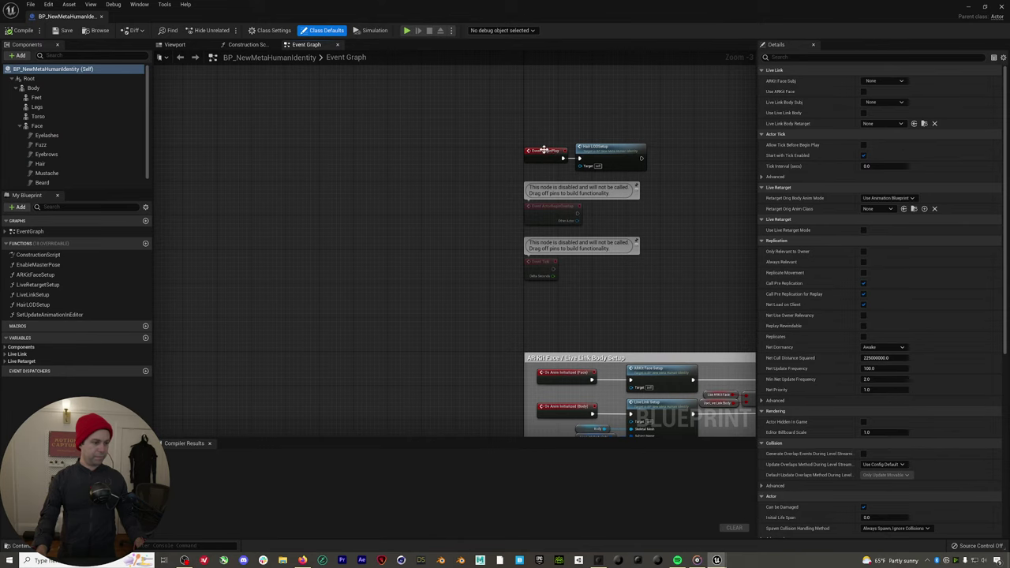
{"action": "left_click_drag", "start_coordinate": [544, 150], "coordinate": [323, 118]}
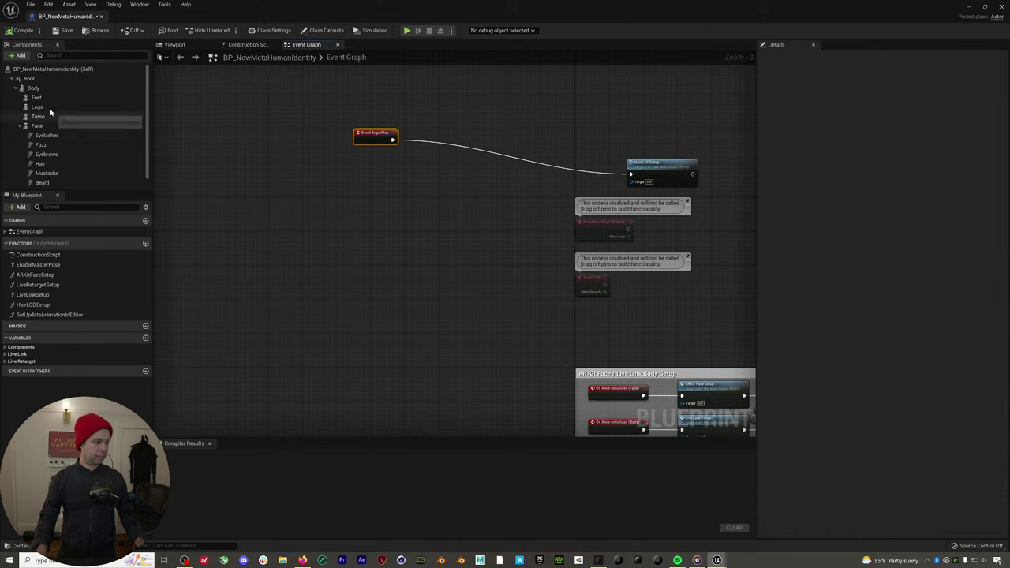
Place a Body component reference below Event BeginPlay and attach a Get Anim Instance node to it
{"action": "left_click_drag", "start_coordinate": [34, 87], "coordinate": [412, 187]}
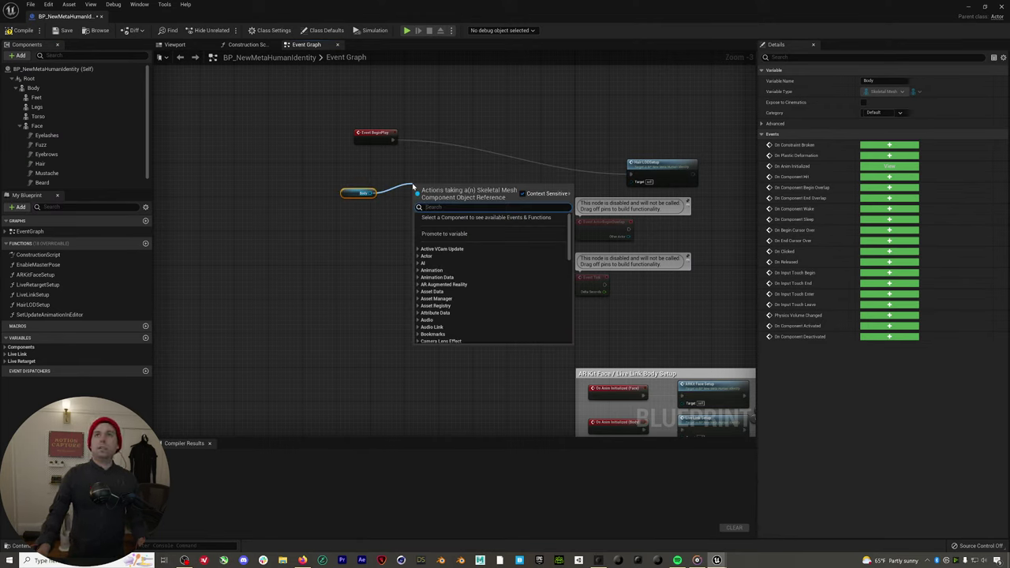
{"action": "type", "text": "cast to"}
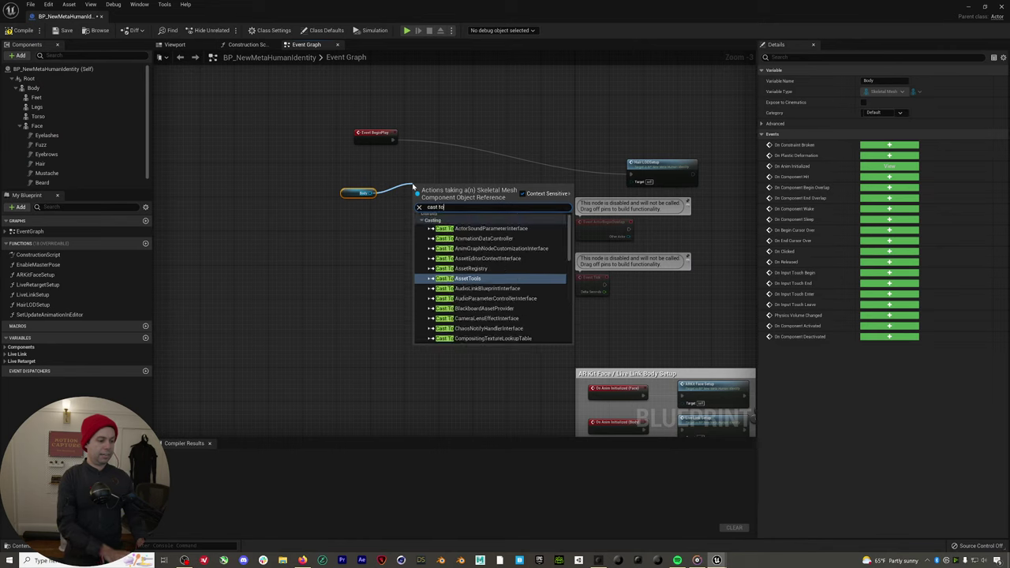
{"action": "key", "text": "BackSpace"}
{"action": "key", "text": "BackSpace"}
{"action": "key", "text": "BackSpace"}
{"action": "key", "text": "BackSpace"}
{"action": "key", "text": "BackSpace"}
{"action": "key", "text": "BackSpace"}
{"action": "key", "text": "BackSpace"}
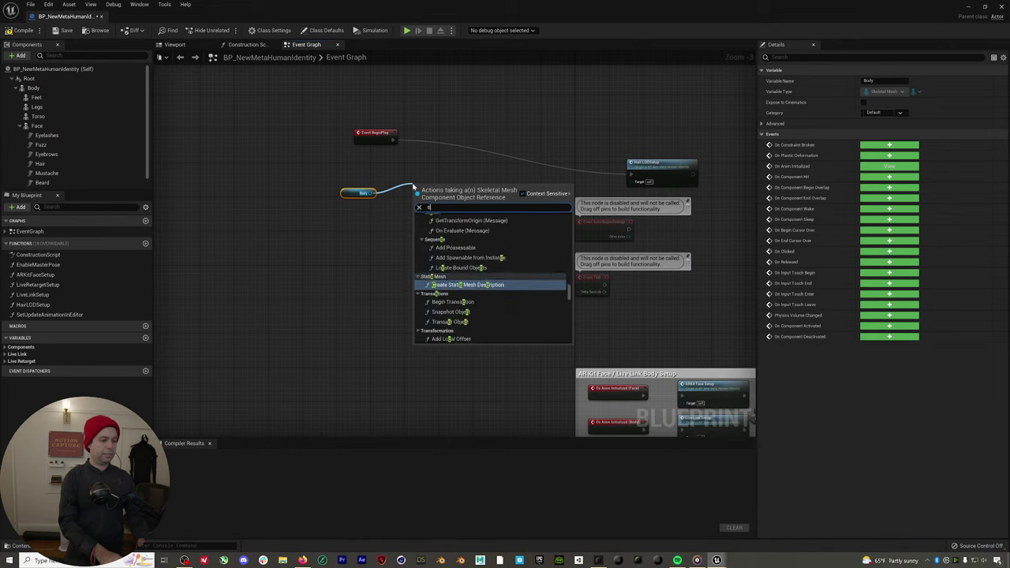
{"action": "type", "text": "get anim"}
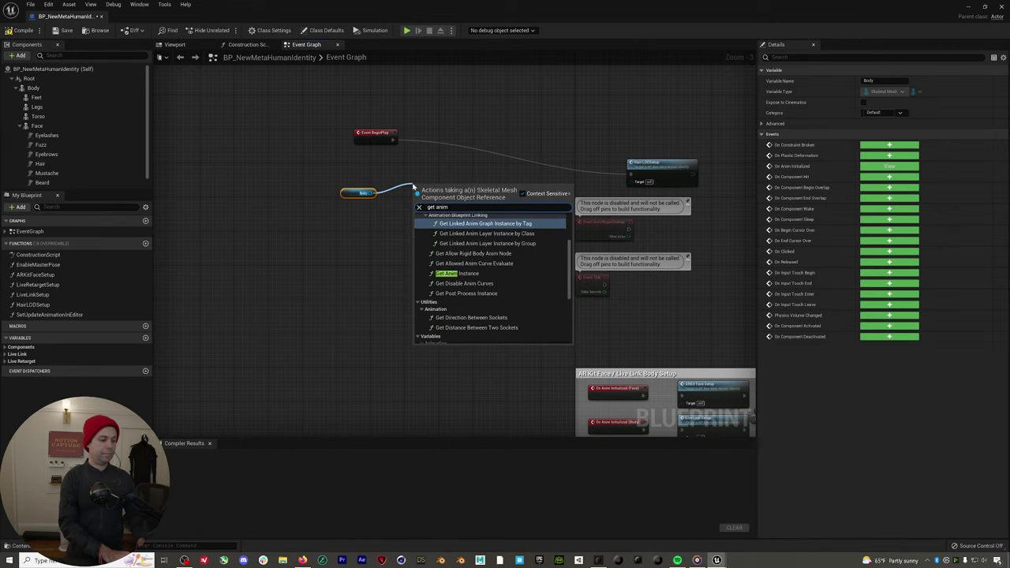
{"action": "left_click", "coordinate": [455, 274]}
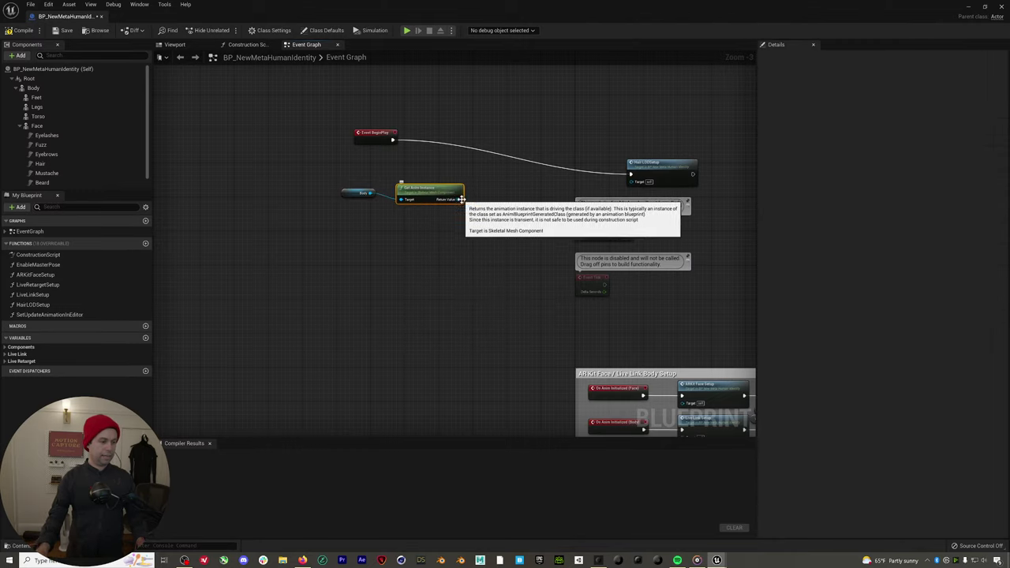
Add a Cast To m_tal_nrw_animbp node fed by the Get Anim Instance return value
{"action": "left_click_drag", "start_coordinate": [460, 198], "coordinate": [486, 168]}
{"action": "type", "text": "cast to"}
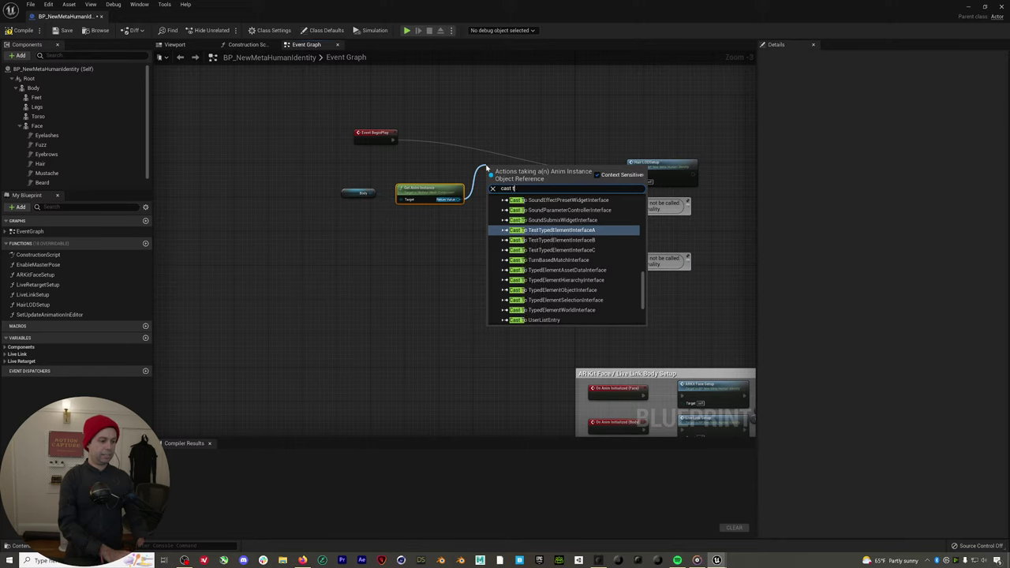
{"action": "type", "text": " m"}
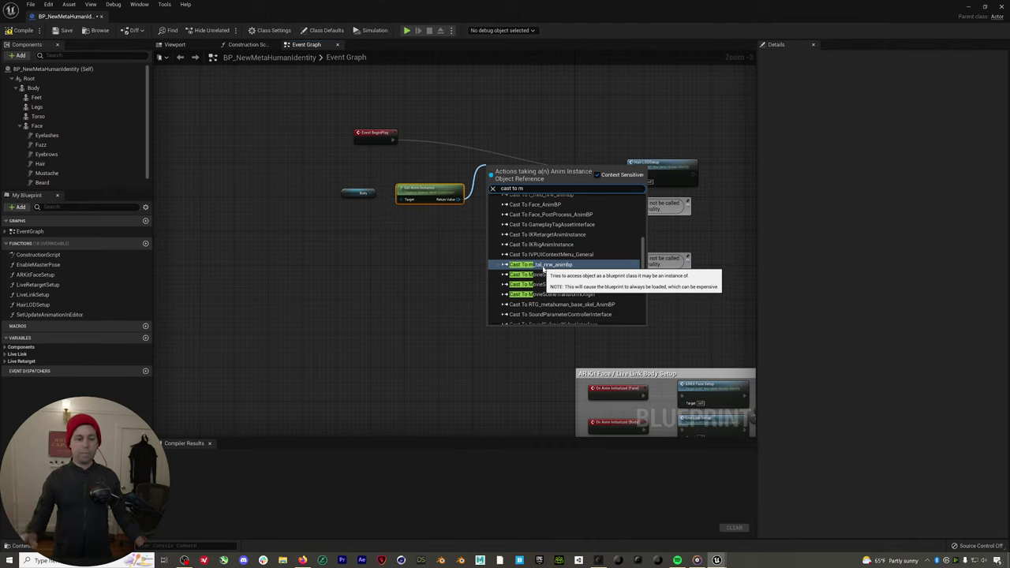
{"action": "left_click", "coordinate": [543, 265]}
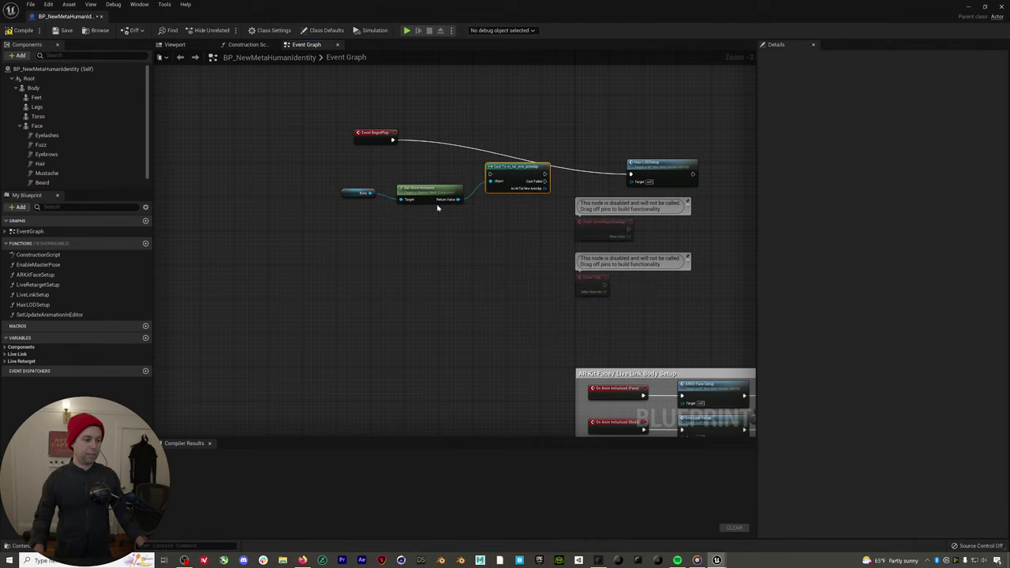
Connect Event BeginPlay's execution output to the cast node and move the new node chain further away from Hair LODSetup
{"action": "left_click_drag", "start_coordinate": [389, 139], "coordinate": [489, 174]}
{"action": "left_click", "coordinate": [466, 148]}
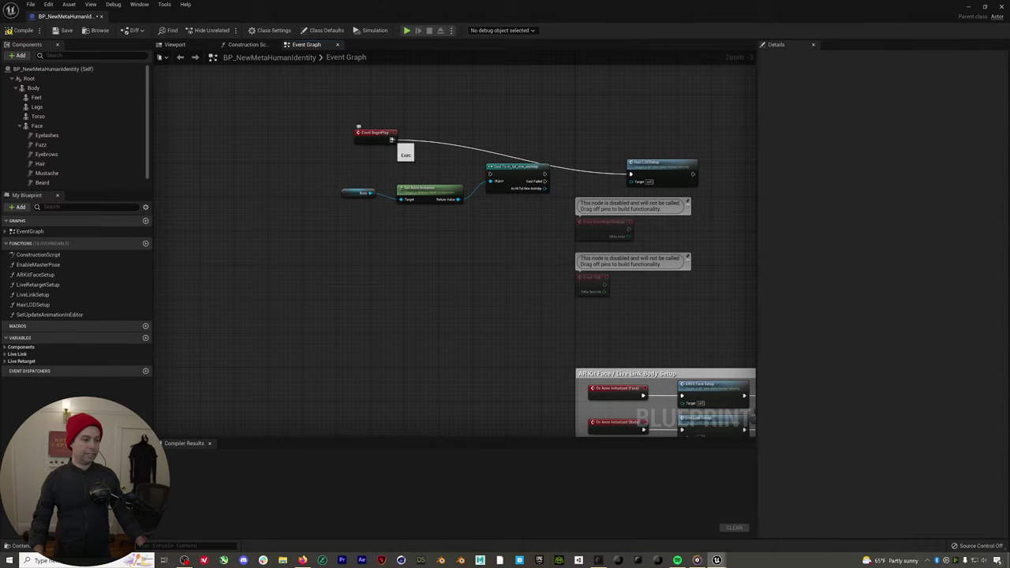
{"action": "left_click_drag", "start_coordinate": [392, 140], "coordinate": [489, 175]}
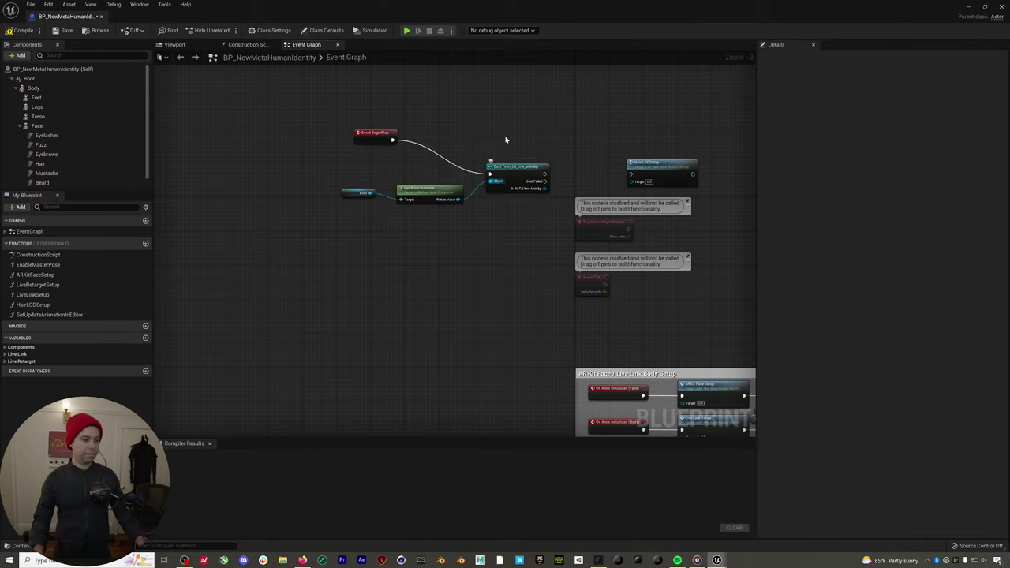
{"action": "left_click_drag", "start_coordinate": [505, 139], "coordinate": [338, 210]}
{"action": "left_click_drag", "start_coordinate": [505, 168], "coordinate": [410, 156]}
{"action": "left_click", "coordinate": [465, 162]}
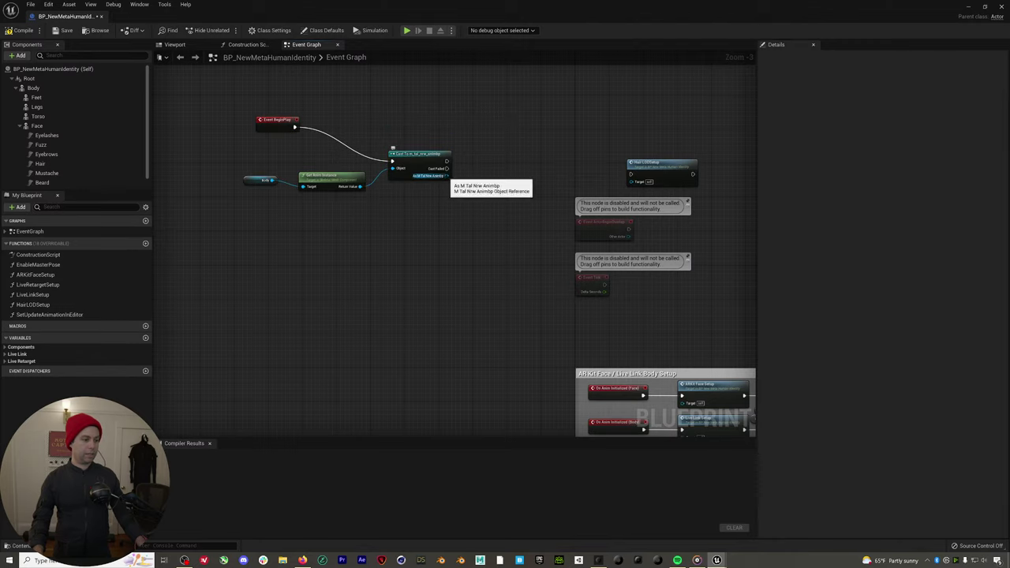
Try to find a Rokoko variable setter from the cast node's As M Tal Nrw Animbp output
{"action": "left_click_drag", "start_coordinate": [448, 175], "coordinate": [481, 176]}
{"action": "type", "text": "set roko"}
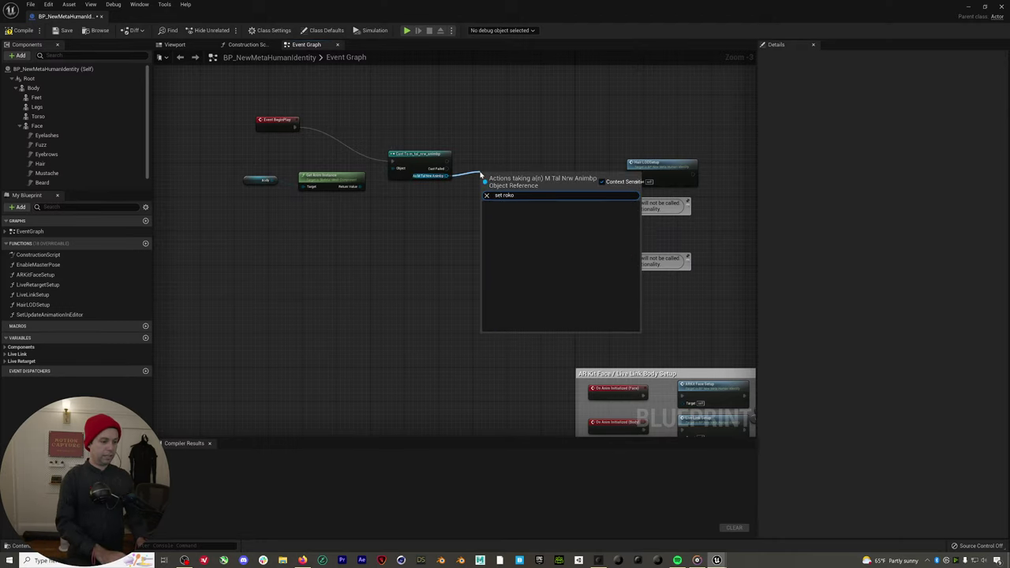
{"action": "key", "text": "BackSpace"}
{"action": "key", "text": "BackSpace"}
{"action": "key", "text": "BackSpace"}
{"action": "key", "text": "BackSpace"}
{"action": "key", "text": "BackSpace"}
{"action": "key", "text": "BackSpace"}
{"action": "key", "text": "BackSpace"}
{"action": "key", "text": "BackSpace"}
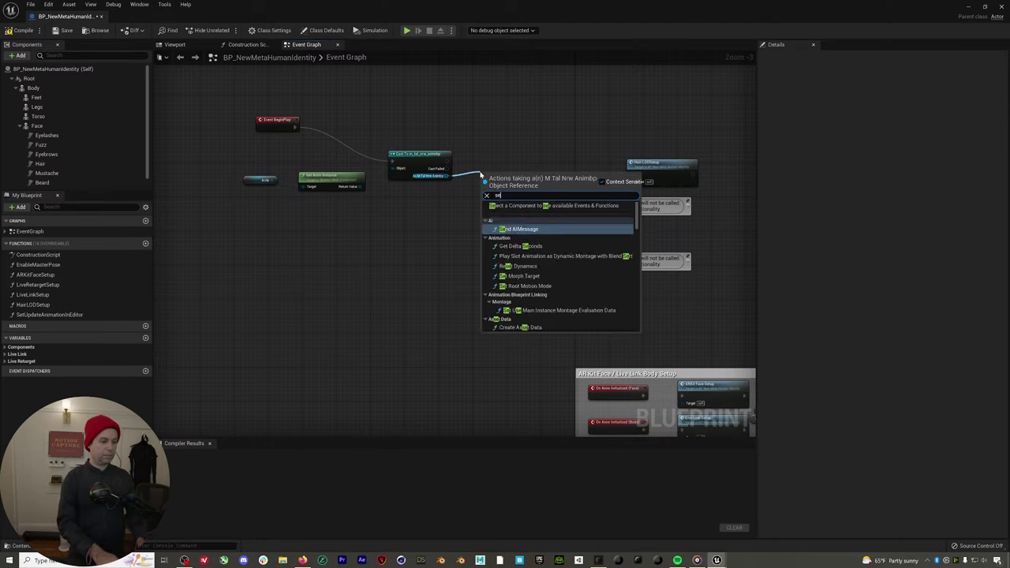
{"action": "key", "text": "Escape"}
Try to find a Rokoko setter from the cast node's execution output instead
{"action": "left_click_drag", "start_coordinate": [447, 161], "coordinate": [488, 166]}
{"action": "type", "text": "set roko"}
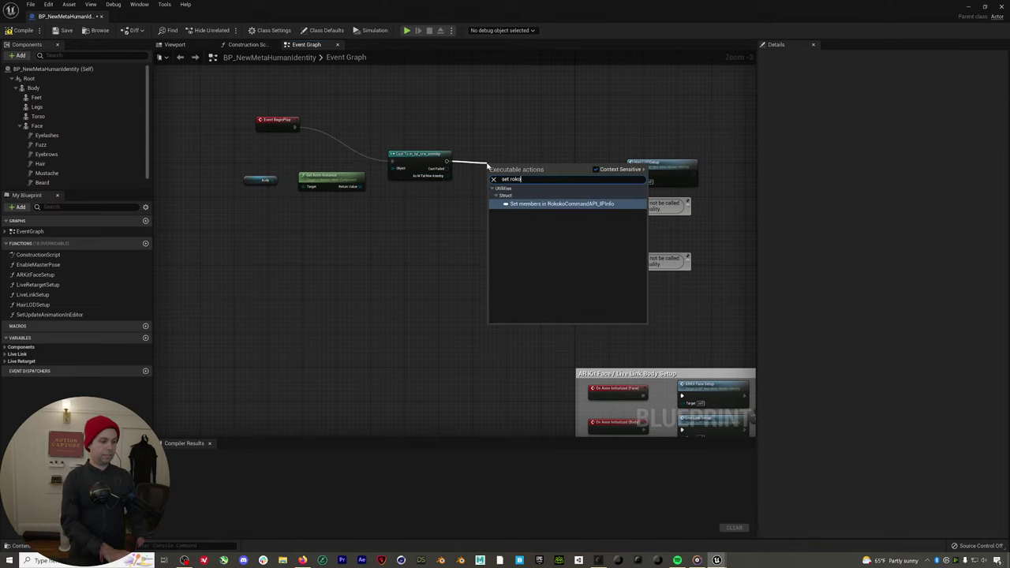
{"action": "key", "text": "BackSpace"}
{"action": "key", "text": "BackSpace"}
{"action": "key", "text": "BackSpace"}
{"action": "key", "text": "BackSpace"}
{"action": "key", "text": "BackSpace"}
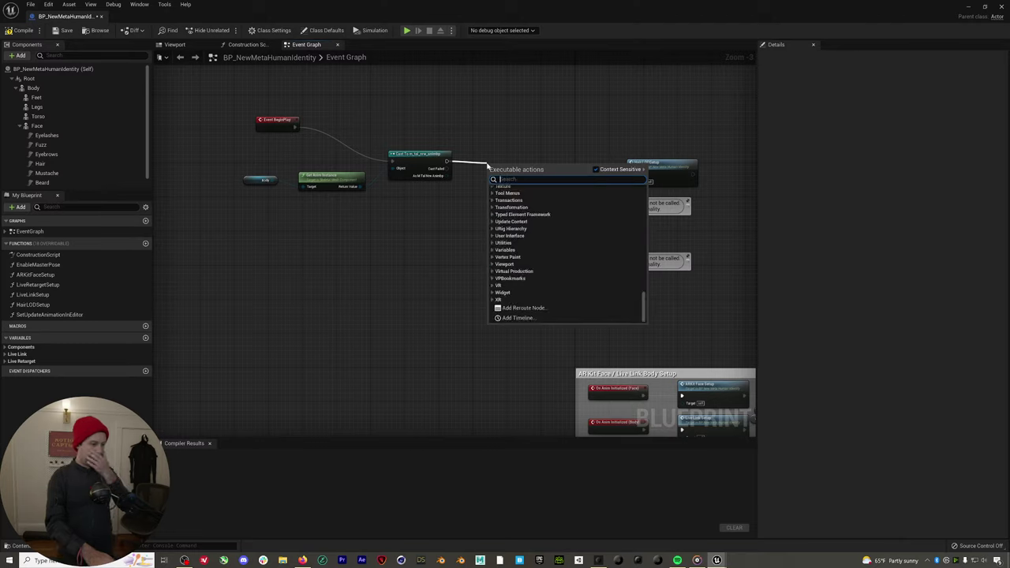
{"action": "left_click", "coordinate": [517, 153]}
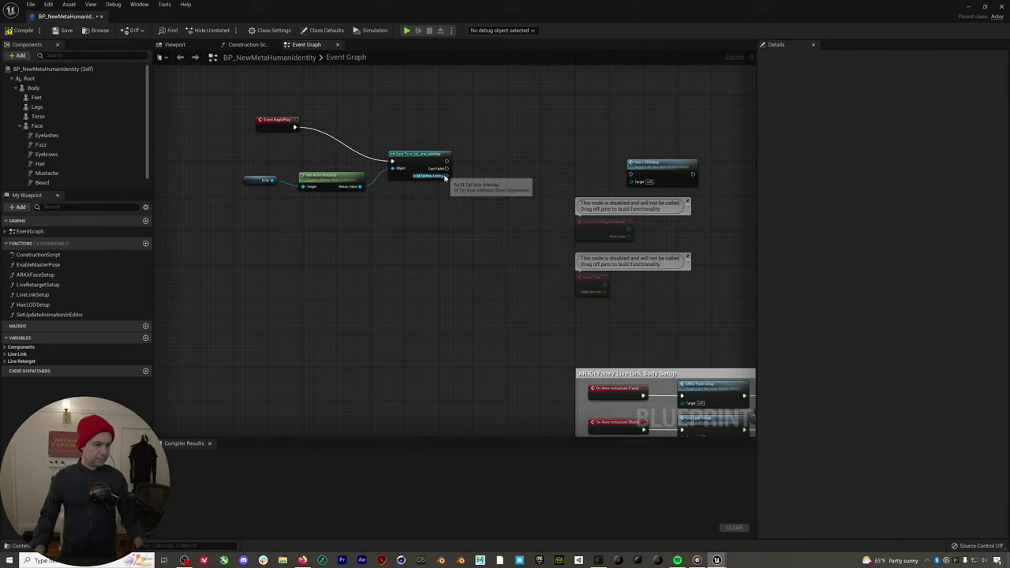
Search once more for "set rokoko" from the cast node's object output and dismiss the search
{"action": "left_click_drag", "start_coordinate": [446, 175], "coordinate": [467, 179]}
{"action": "type", "text": "set rokoko"}
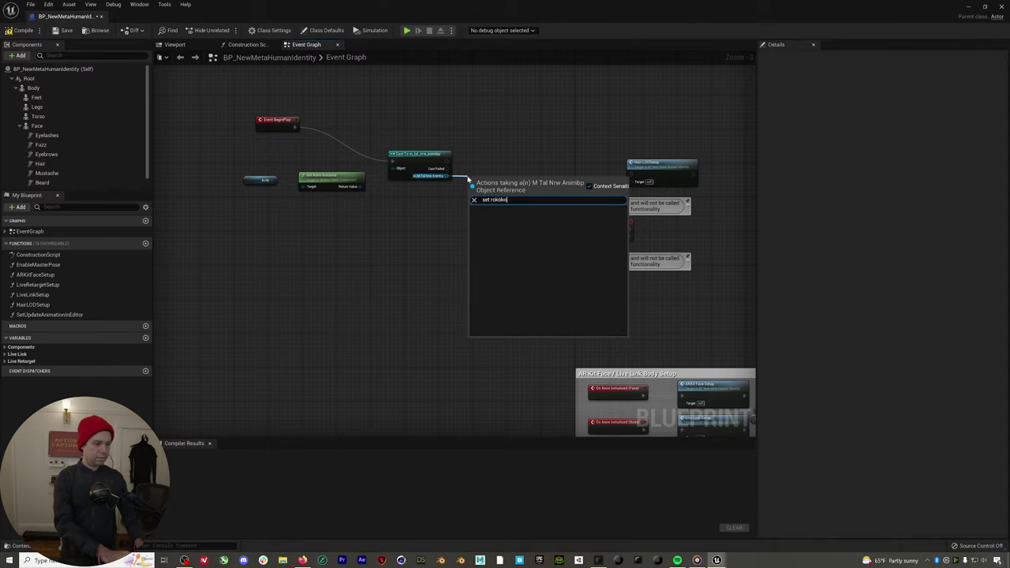
{"action": "left_click", "coordinate": [505, 160]}
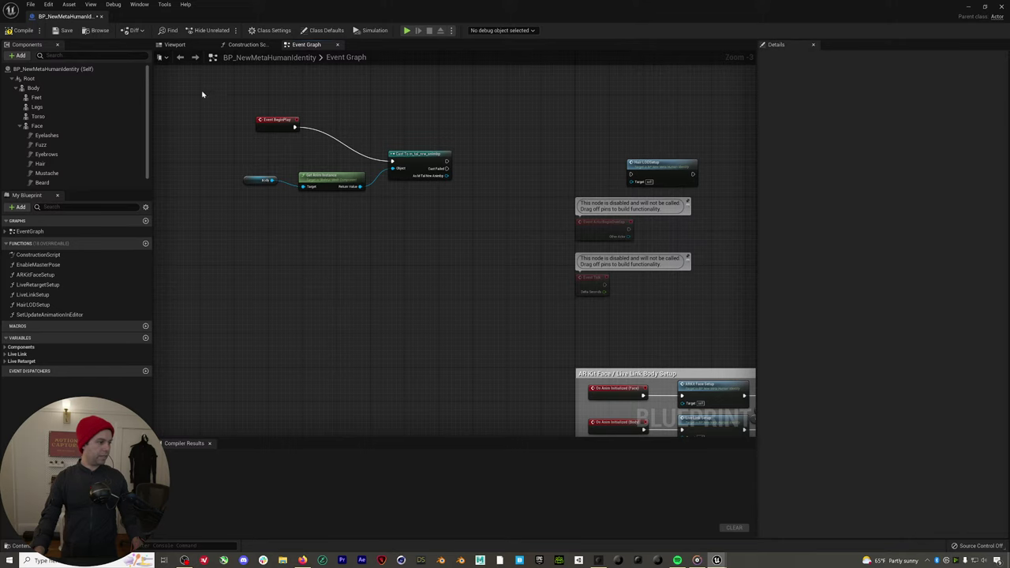
Save and close BP_NewMetaHumanIdentity, and open m_tal_nrw_animbp from MetaHumans/Common/Male/Tall/NormalWeight/Body
{"action": "left_click", "coordinate": [61, 31]}
{"action": "left_click", "coordinate": [101, 16]}
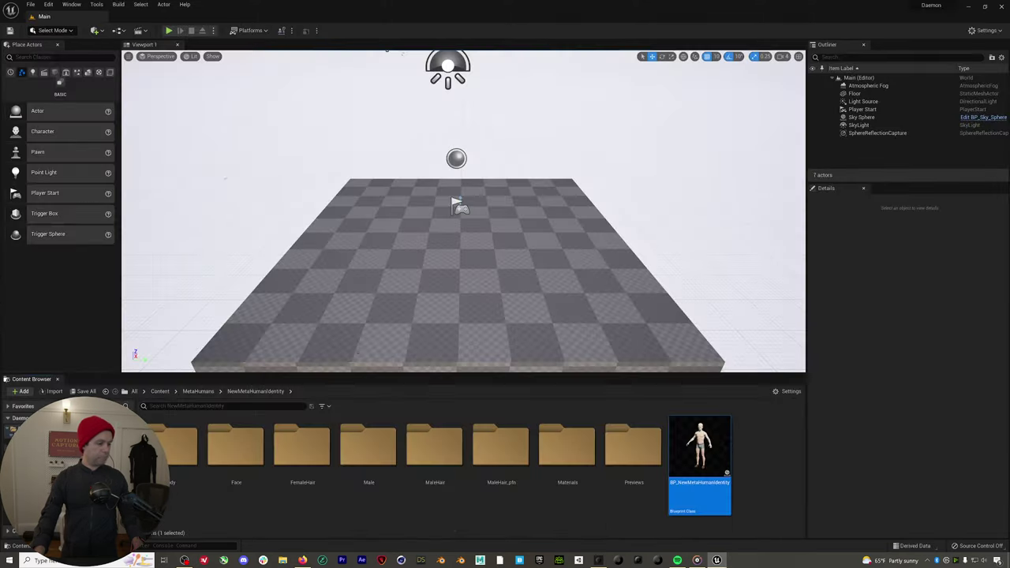
{"action": "left_click", "coordinate": [198, 390]}
{"action": "left_click", "coordinate": [179, 446]}
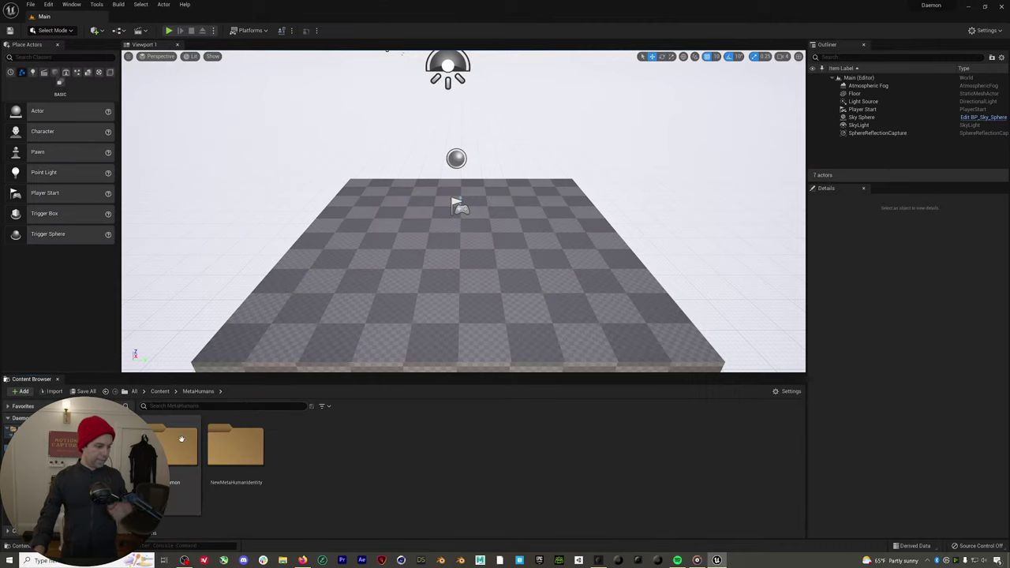
{"action": "double_click", "coordinate": [179, 446]}
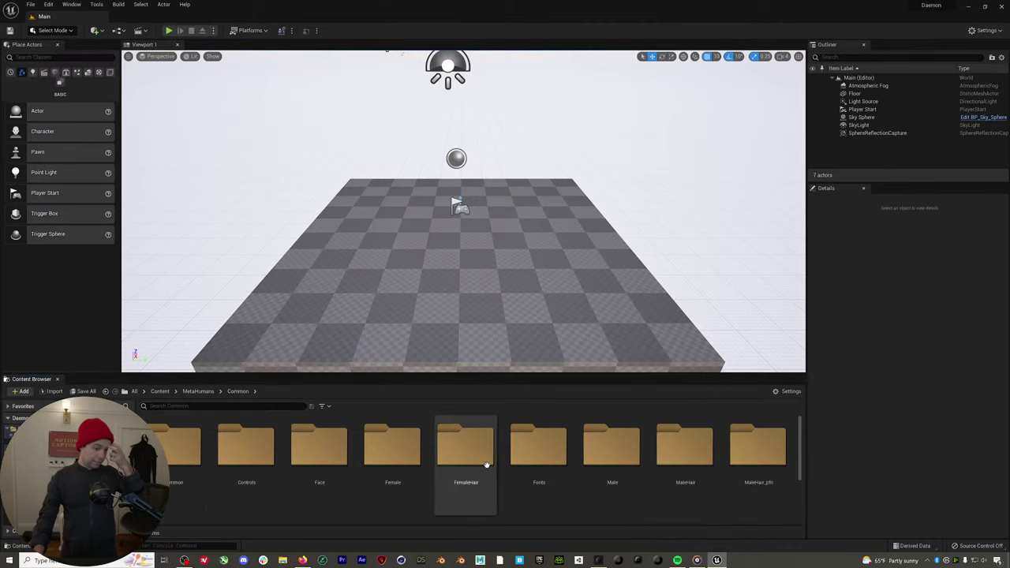
{"action": "double_click", "coordinate": [627, 458]}
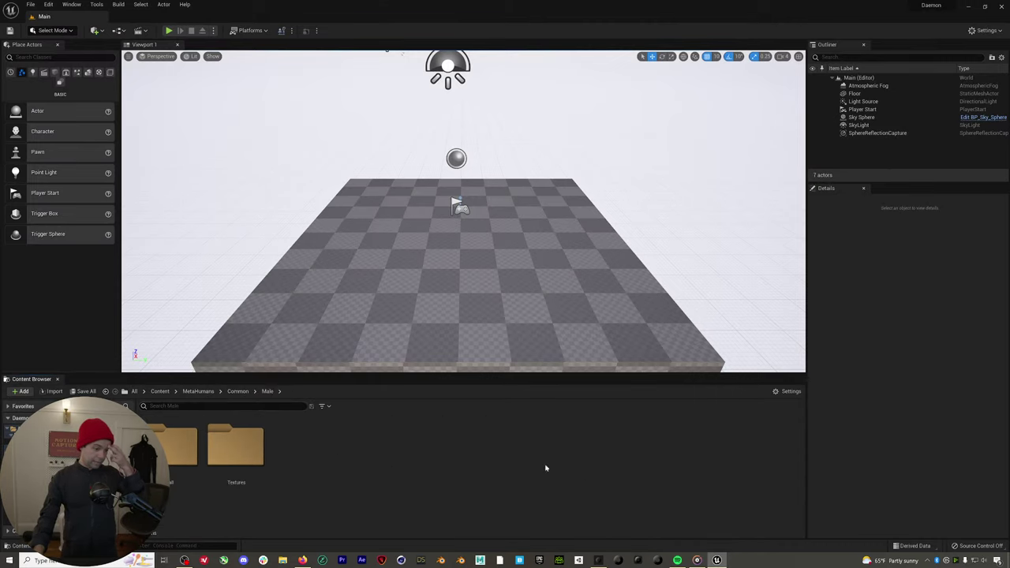
{"action": "double_click", "coordinate": [192, 448]}
{"action": "double_click", "coordinate": [193, 450]}
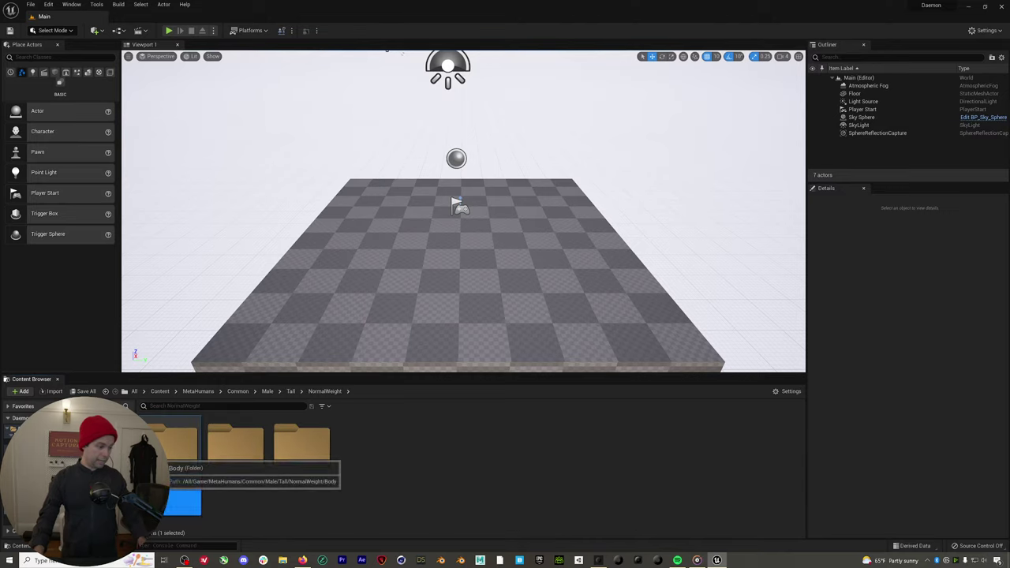
{"action": "double_click", "coordinate": [170, 448]}
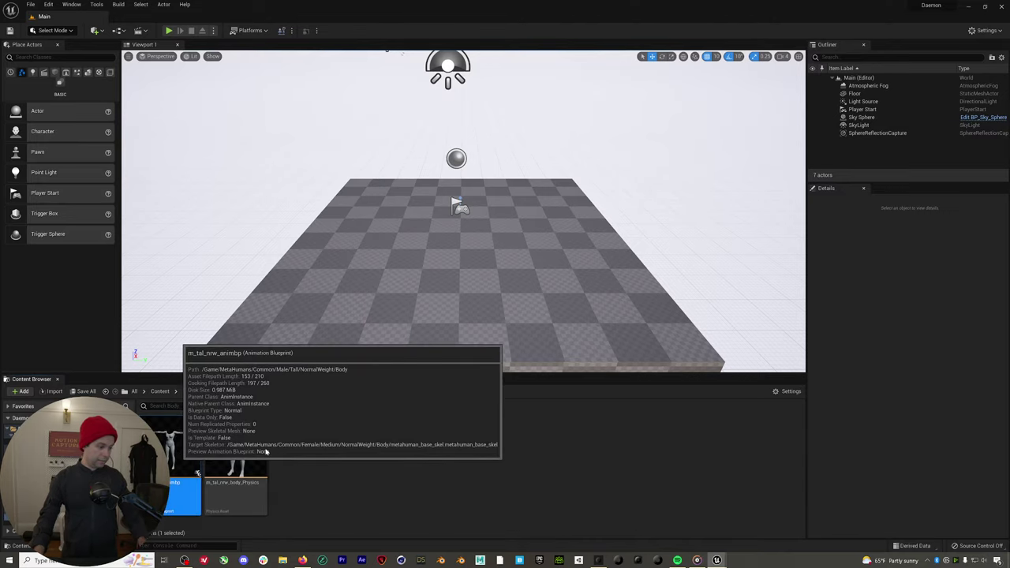
{"action": "double_click", "coordinate": [177, 453]}
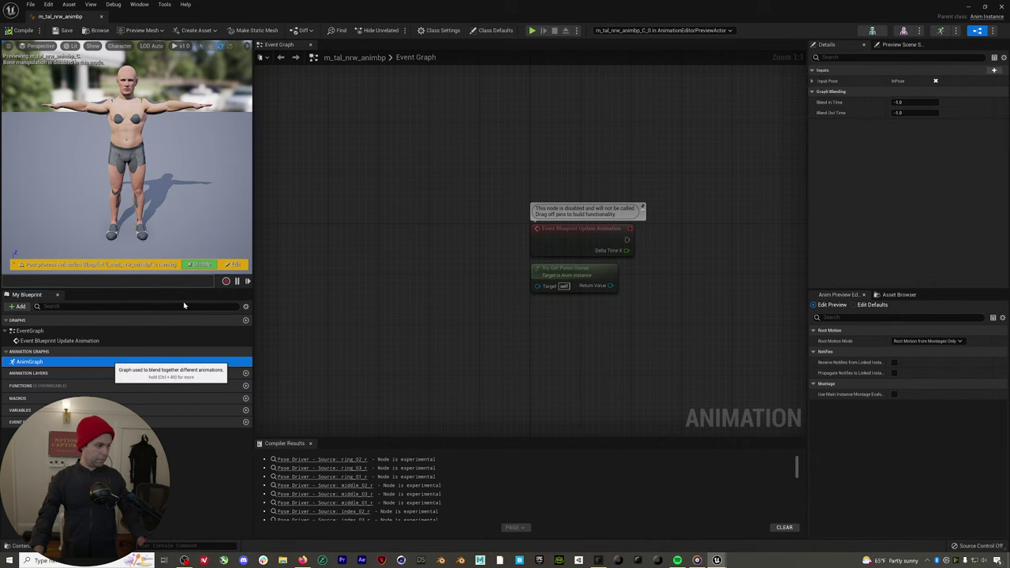
Open the AnimGraph and move the input pose and Control Rig nodes further away from the arm_left group
{"action": "double_click", "coordinate": [111, 362]}
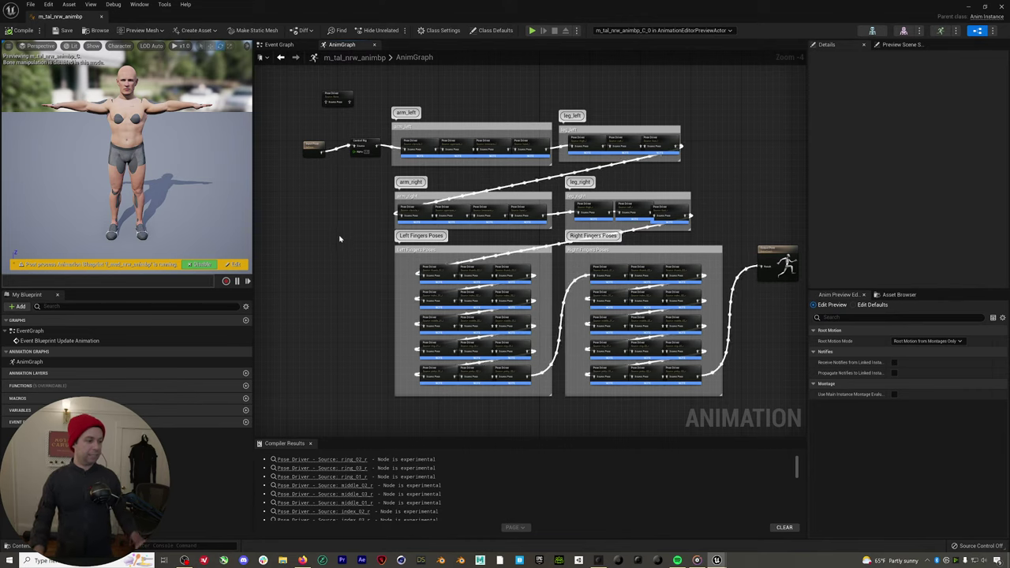
{"action": "left_click", "coordinate": [310, 144]}
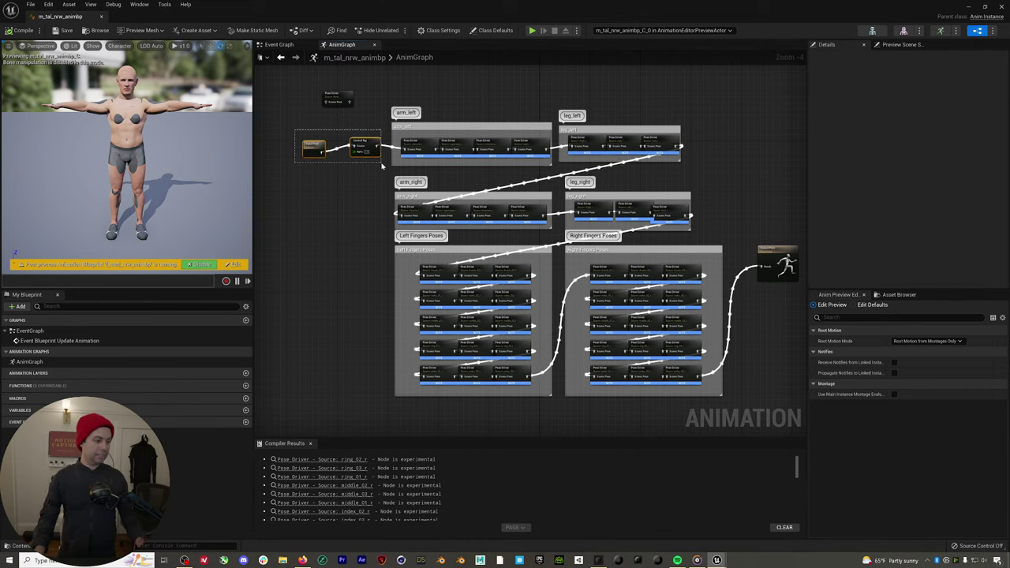
{"action": "left_click", "coordinate": [308, 124]}
{"action": "right_click_drag", "start_coordinate": [308, 122], "coordinate": [412, 142]}
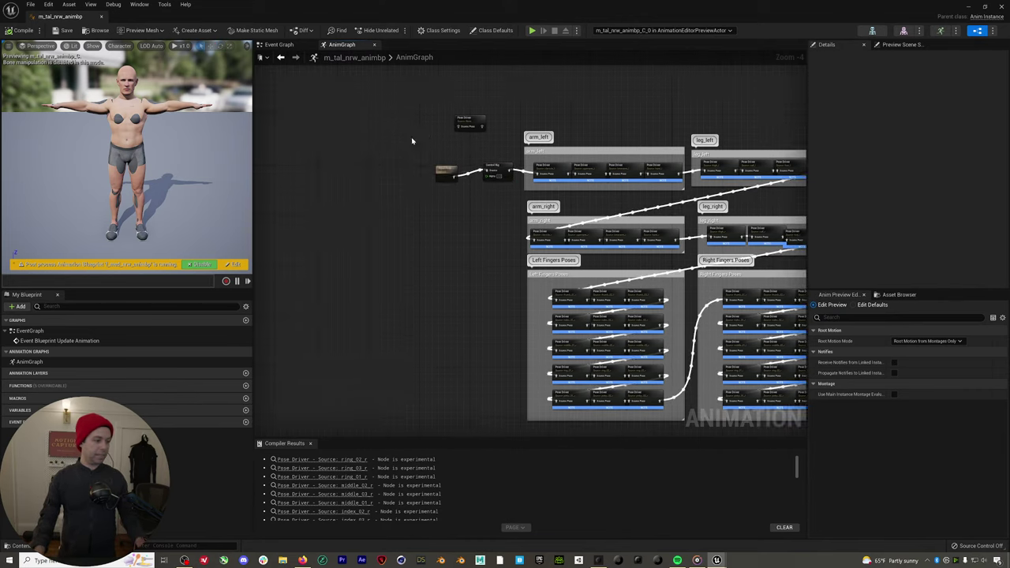
{"action": "left_click_drag", "start_coordinate": [491, 180], "coordinate": [354, 170]}
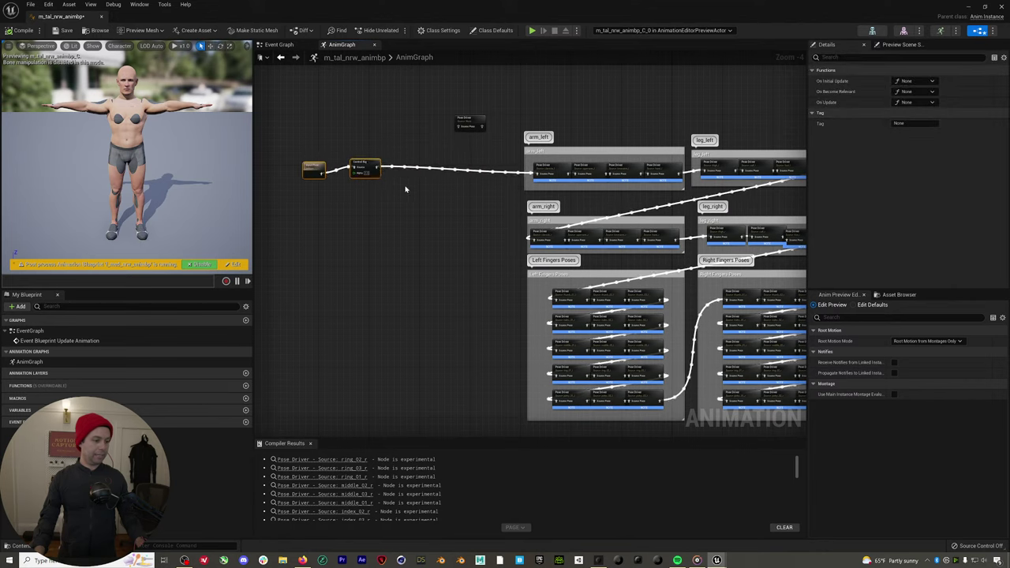
Add a Rokoko Body Pose node in the space between the Control Rig node and the arm_left group
{"action": "left_click", "coordinate": [447, 186]}
{"action": "right_click", "coordinate": [447, 186]}
{"action": "type", "text": "rokko"}
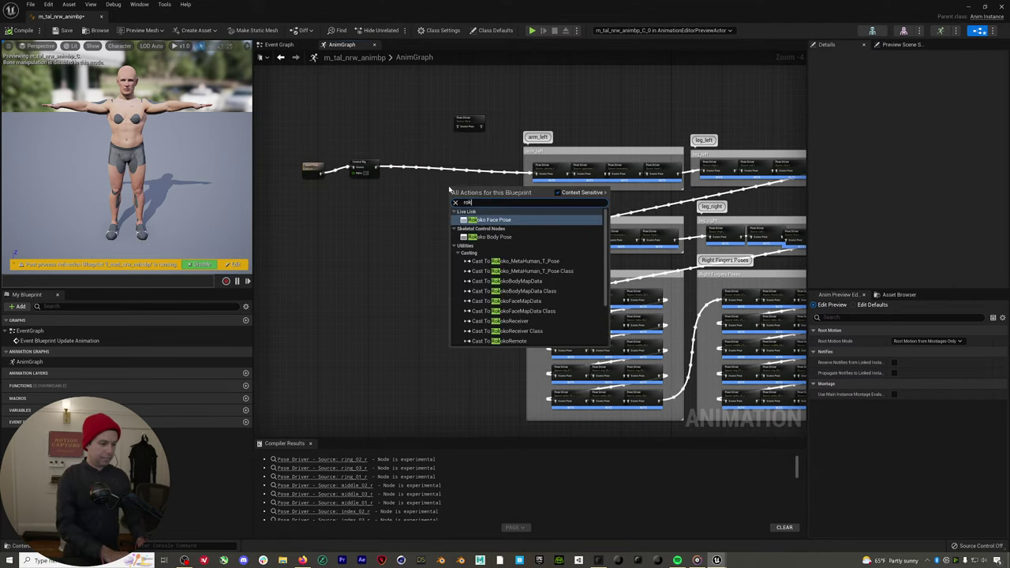
{"action": "key", "text": "BackSpace"}
{"action": "key", "text": "BackSpace"}
{"action": "type", "text": "o"}
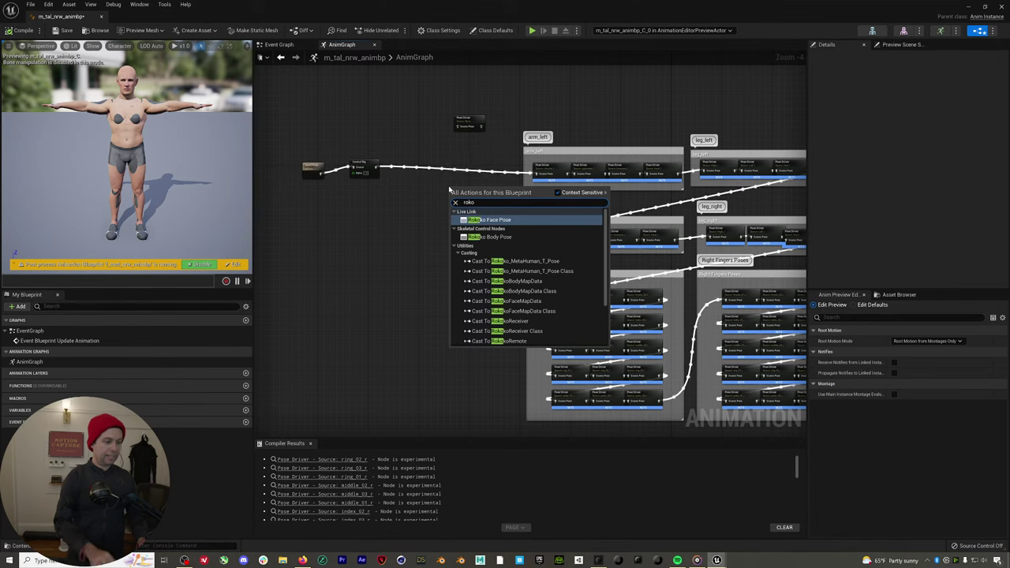
{"action": "key", "text": "Return"}
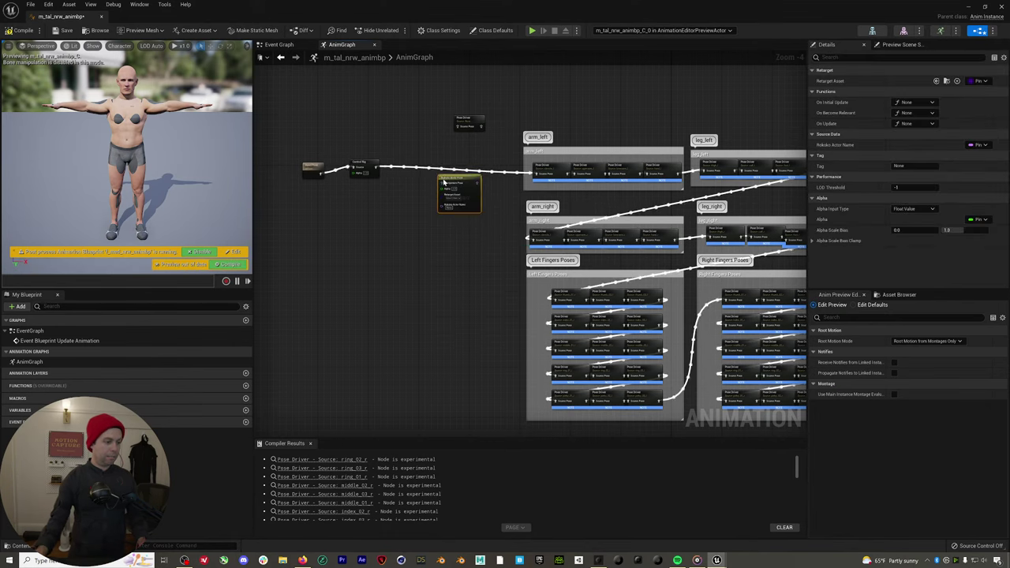
Wire Rokoko Body Pose between Control Rig and the first arm_left Pose Driver through Local To Component and Component To Local conversions
{"action": "left_click_drag", "start_coordinate": [479, 182], "coordinate": [533, 170]}
{"action": "scroll", "coordinate": [352, 161], "scroll_direction": "up", "scroll_amount": 2}
{"action": "mouse_move", "coordinate": [441, 182]}
{"action": "left_mouse_down"}
{"action": "mouse_move", "coordinate": [370, 170]}
{"action": "mouse_move", "coordinate": [434, 168]}
{"action": "left_mouse_up"}
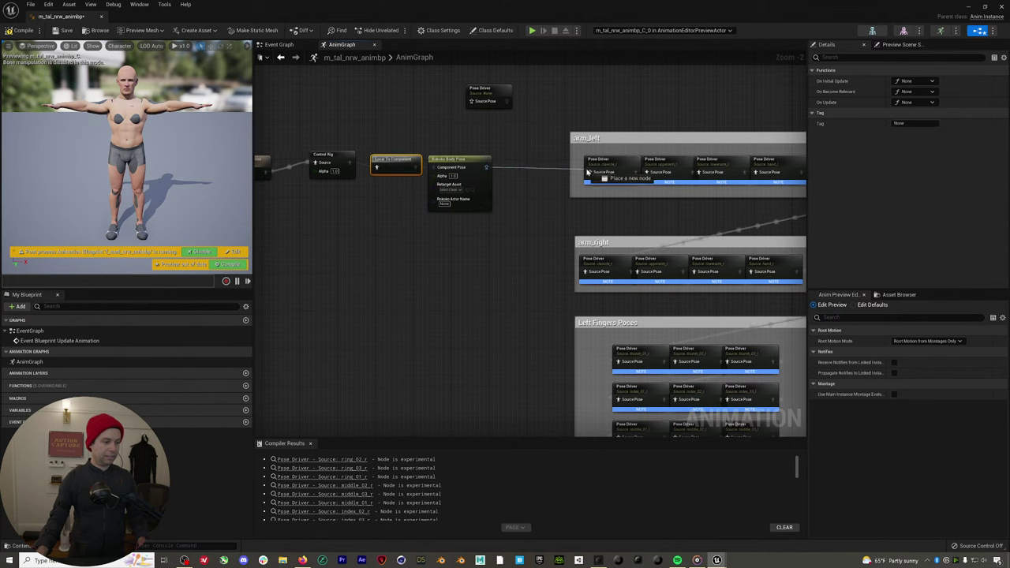
{"action": "left_click_drag", "start_coordinate": [587, 171], "coordinate": [589, 172]}
{"action": "left_click_drag", "start_coordinate": [431, 207], "coordinate": [436, 220]}
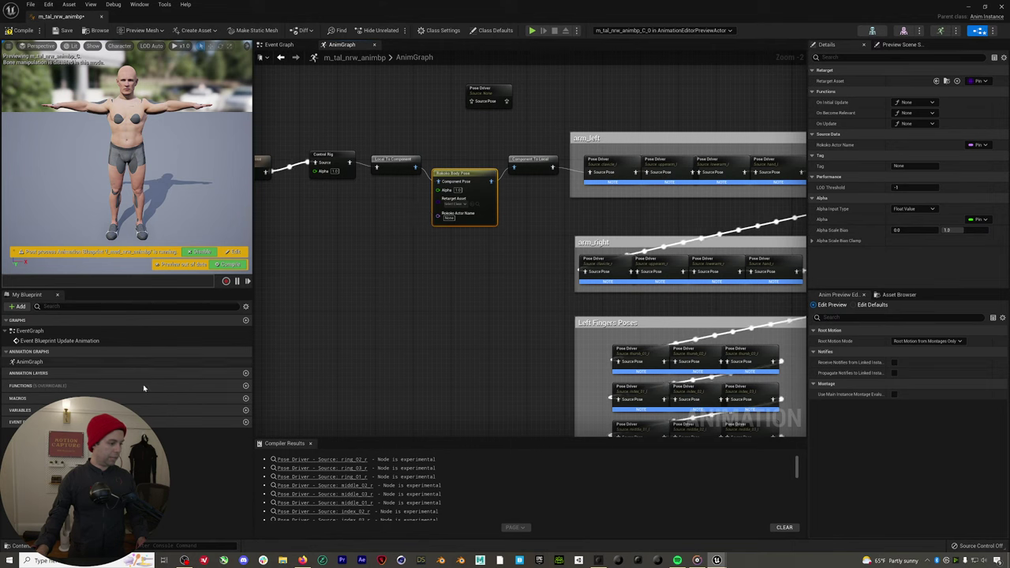
Create two variables and make the first a Name variable called Rokoko Actor Name, with its getter placed in the AnimGraph
{"action": "left_click", "coordinate": [246, 411]}
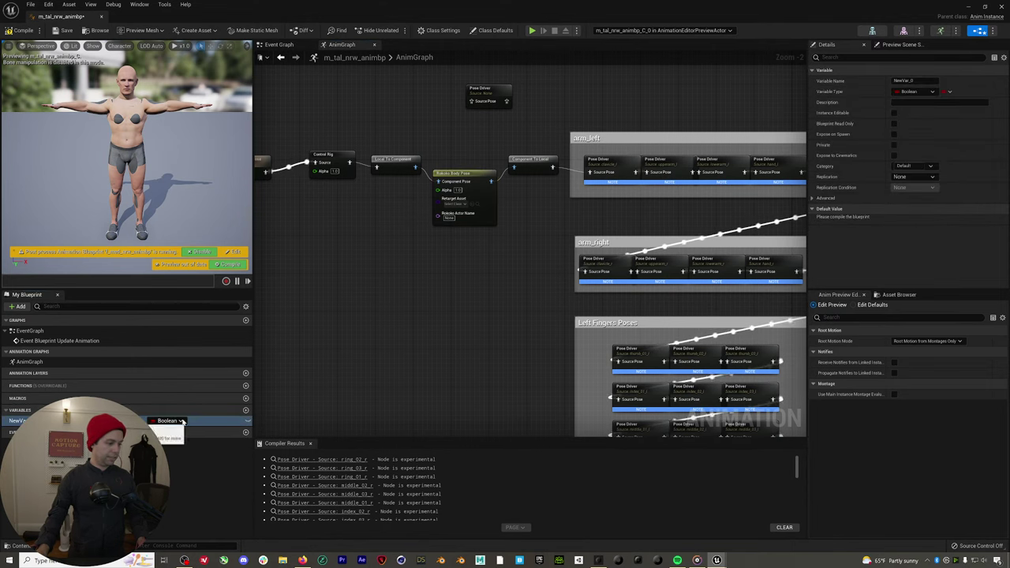
{"action": "left_click", "coordinate": [246, 411]}
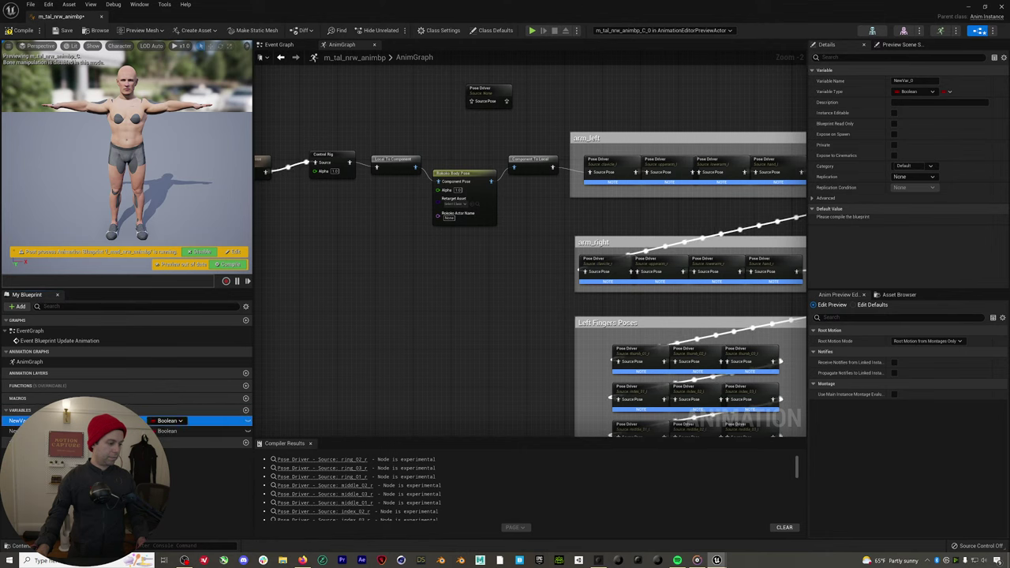
{"action": "type", "text": "Rokok"}
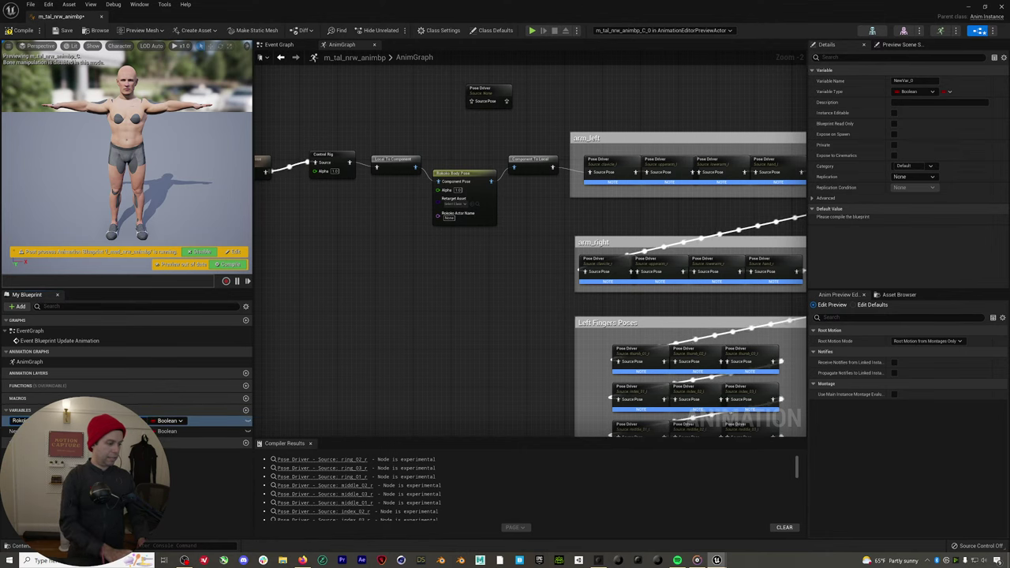
{"action": "key", "text": "Return"}
{"action": "left_click", "coordinate": [169, 421]}
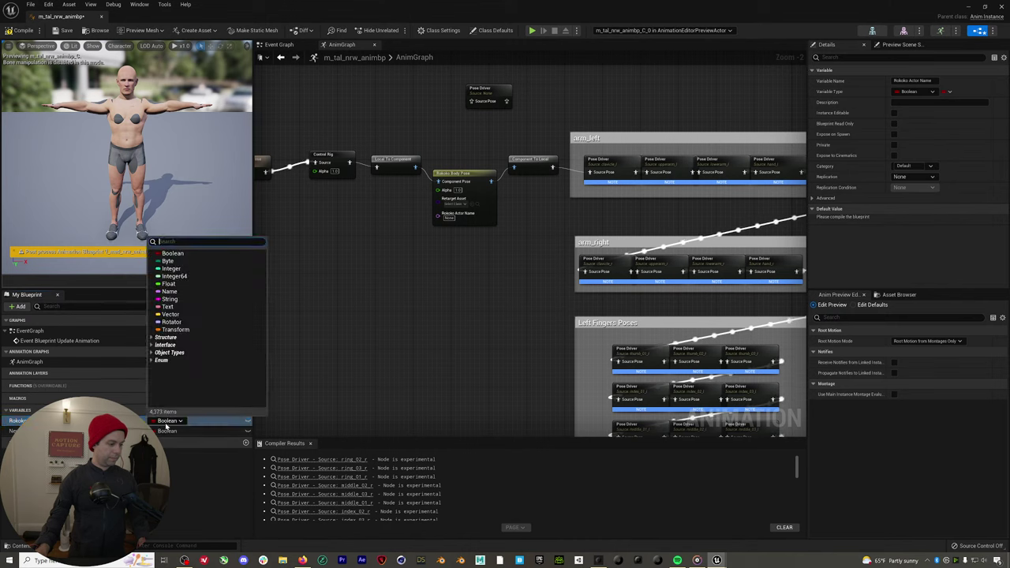
{"action": "left_click", "coordinate": [169, 291]}
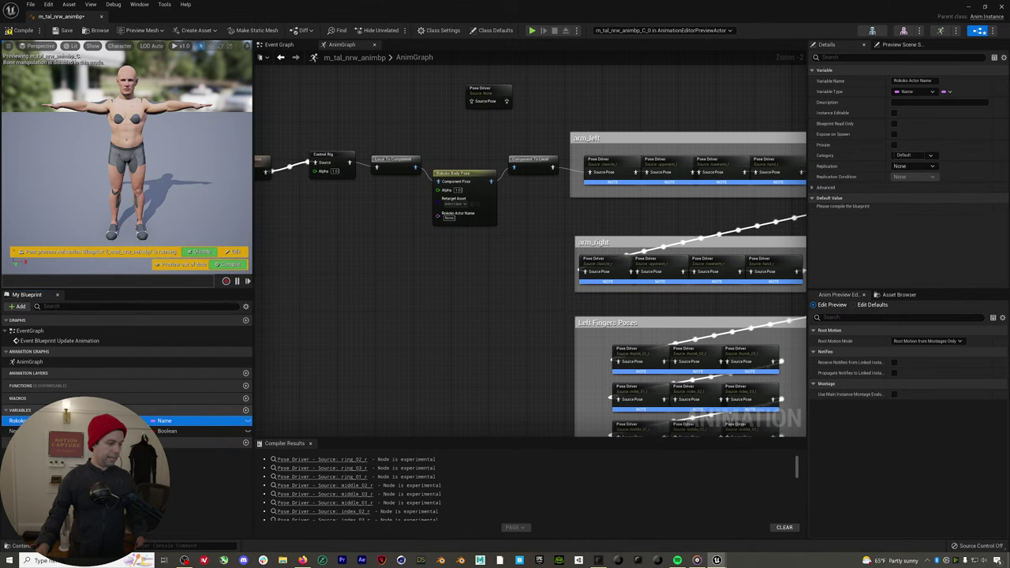
{"action": "left_click_drag", "start_coordinate": [205, 421], "coordinate": [311, 274]}
{"action": "left_click", "coordinate": [313, 280]}
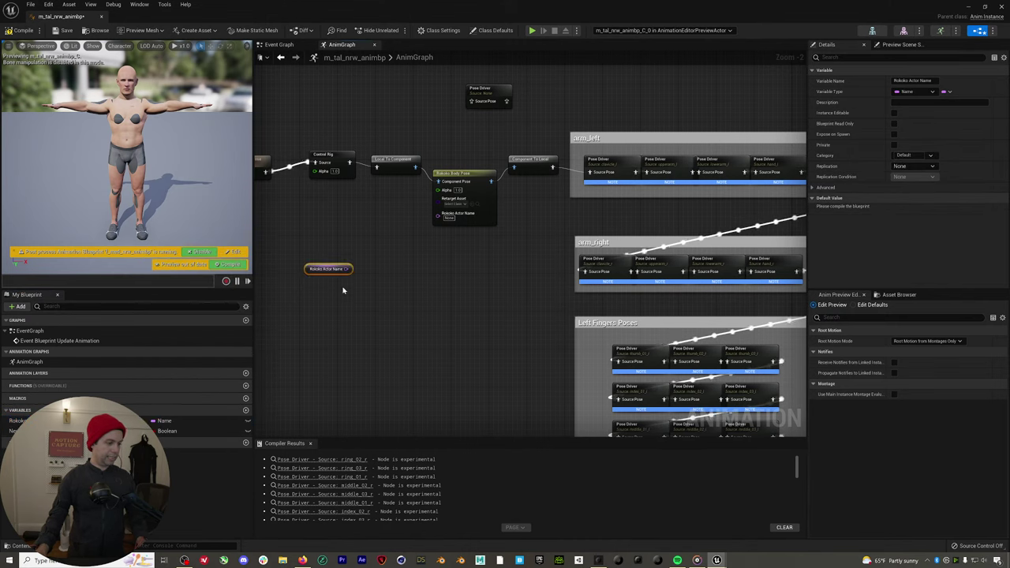
Rename the second new variable Rokoko Body Map and set its type to a Rokoko Body Map Data class reference
{"action": "left_click", "coordinate": [126, 431]}
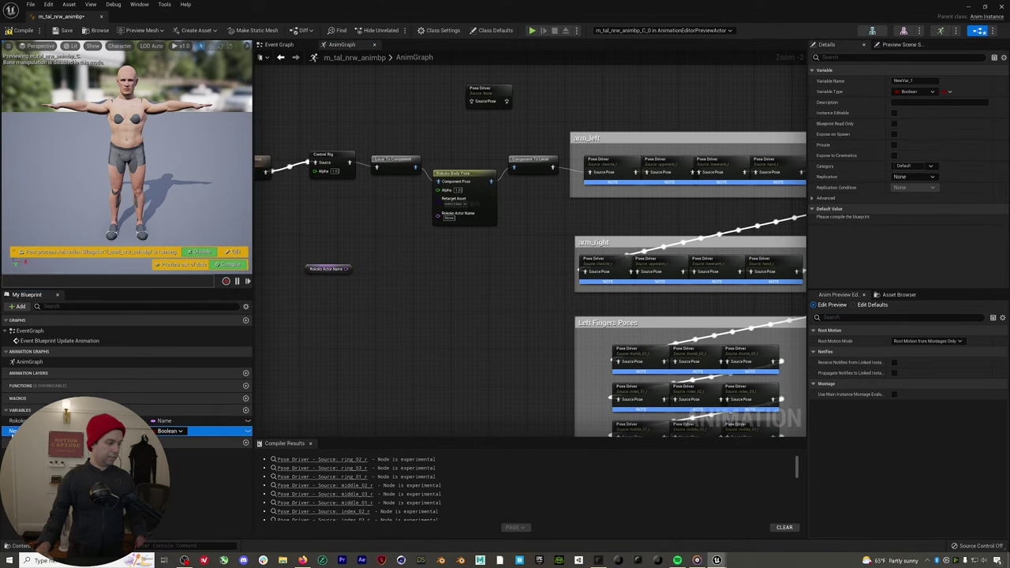
{"action": "key", "text": "F2"}
{"action": "type", "text": "R"}
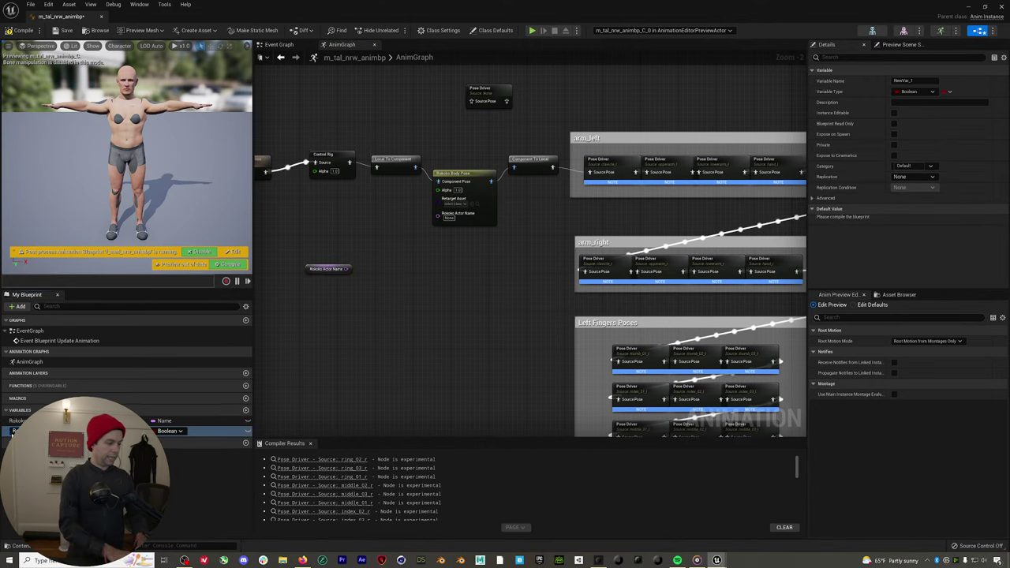
{"action": "key", "text": "Return"}
{"action": "left_click", "coordinate": [167, 431]}
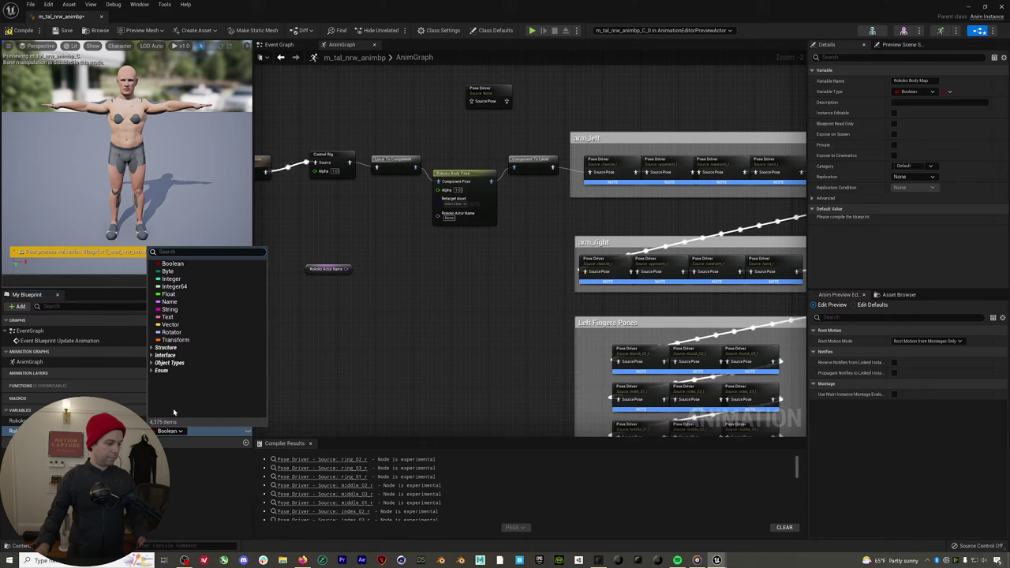
{"action": "type", "text": "rokoko"}
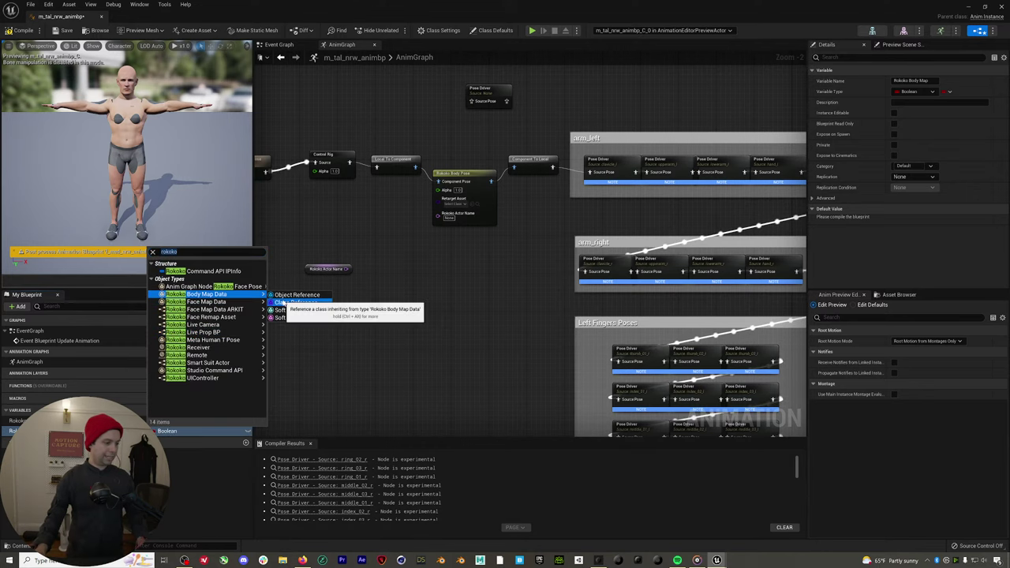
{"action": "key", "text": "Escape"}
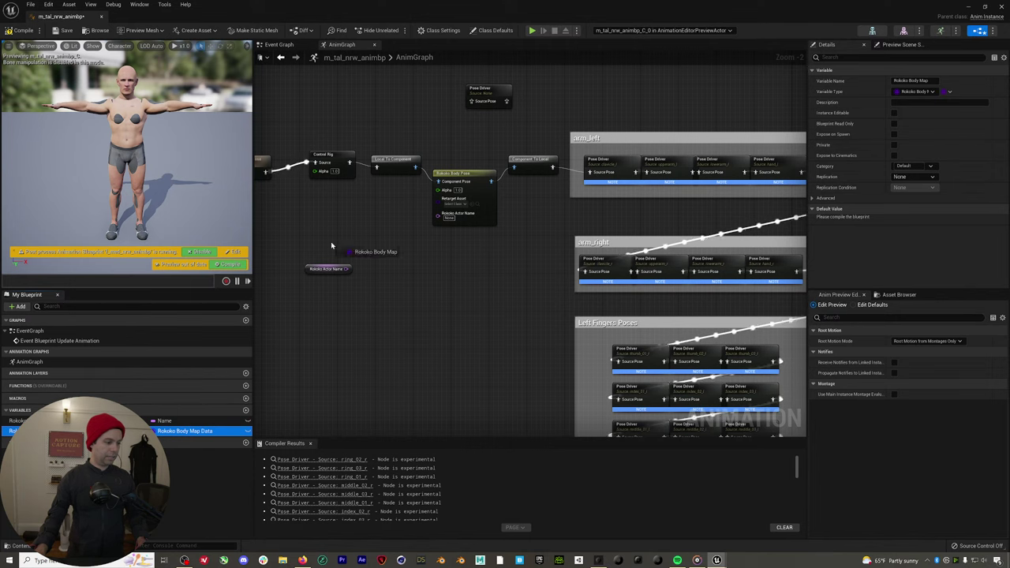
Connect Rokoko Body Map and Rokoko Actor Name getters to the Retarget Asset and Rokoko Actor Name inputs, then compile and save
{"action": "left_click_drag", "start_coordinate": [332, 245], "coordinate": [436, 198]}
{"action": "left_click", "coordinate": [337, 243]}
{"action": "left_click_drag", "start_coordinate": [345, 268], "coordinate": [435, 206]}
{"action": "left_click", "coordinate": [24, 31]}
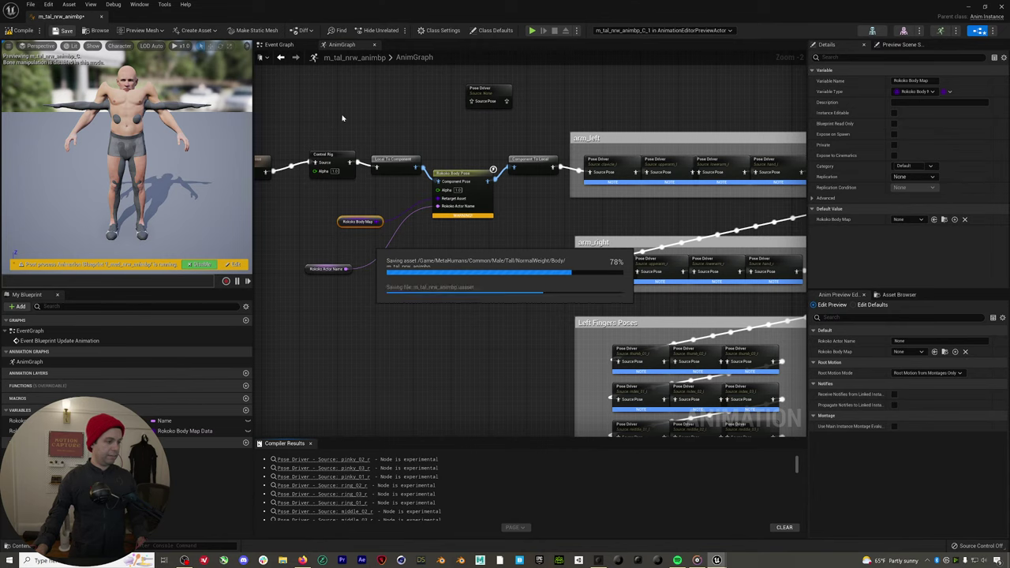
Set the Control Rig node's Control Rig Class to Rokoko_MetaHuman_T_Pose, and compile and save the animation blueprint
{"action": "left_click", "coordinate": [331, 157]}
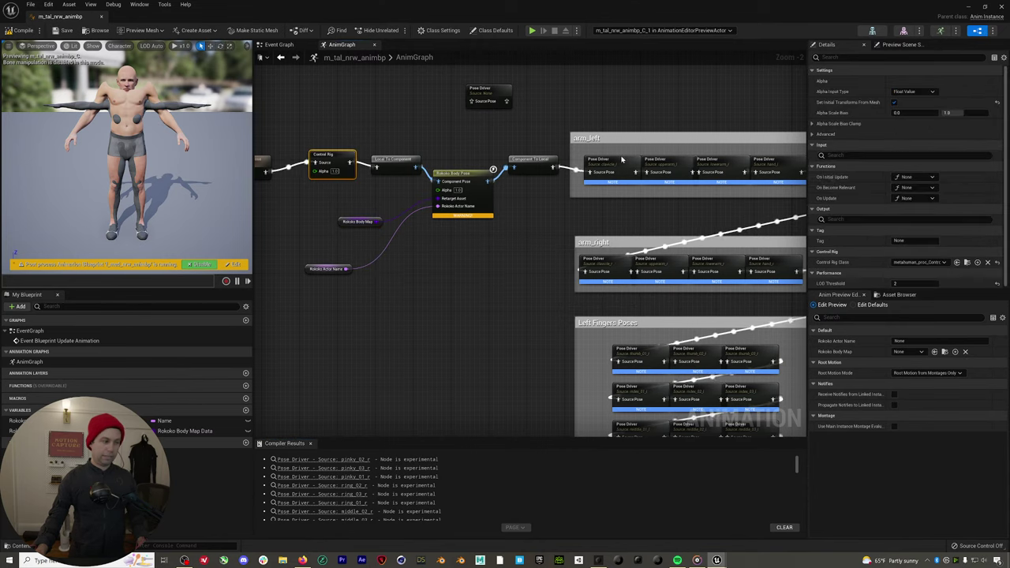
{"action": "left_click", "coordinate": [934, 264]}
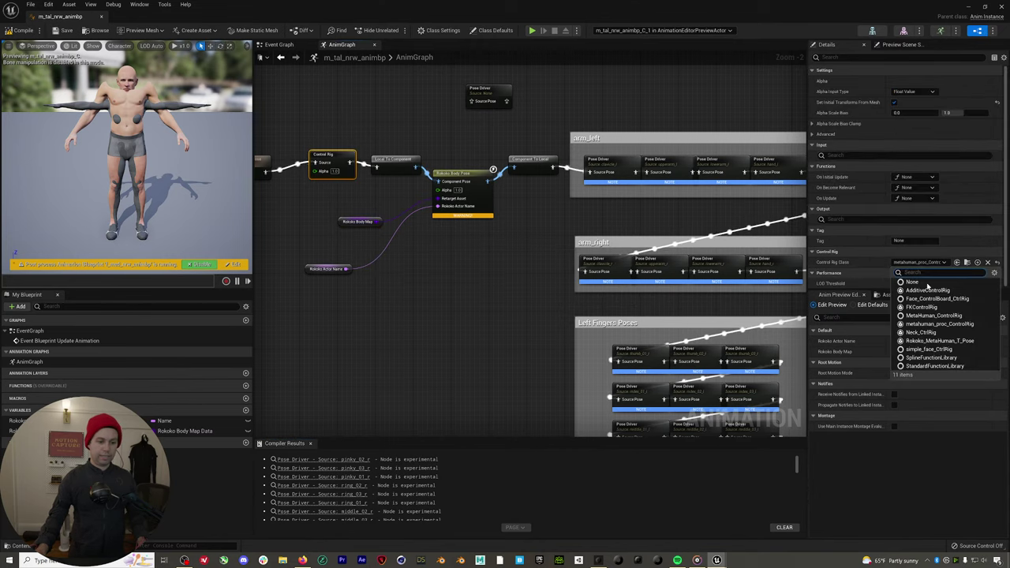
{"action": "left_click", "coordinate": [938, 340]}
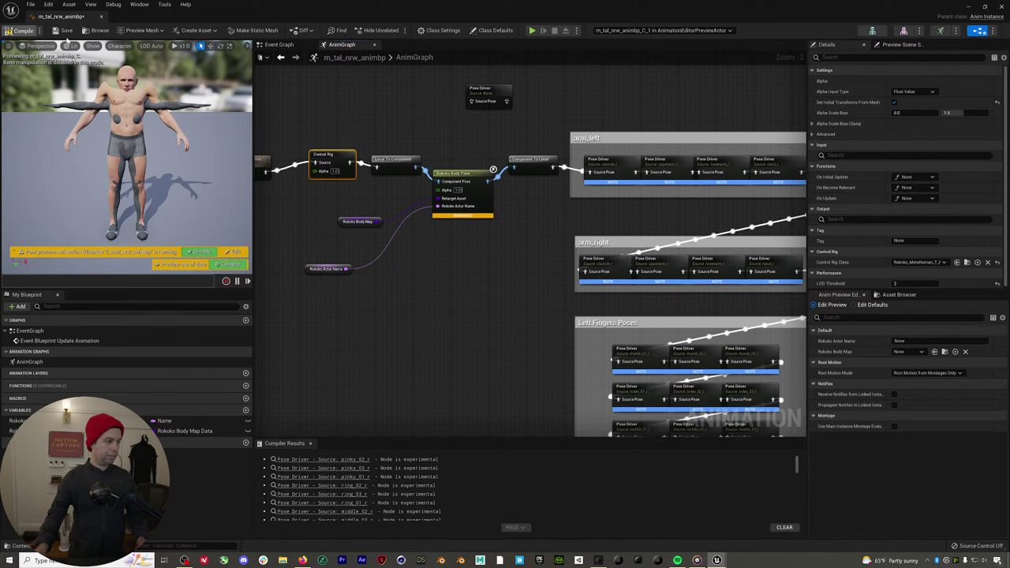
{"action": "left_click", "coordinate": [66, 30]}
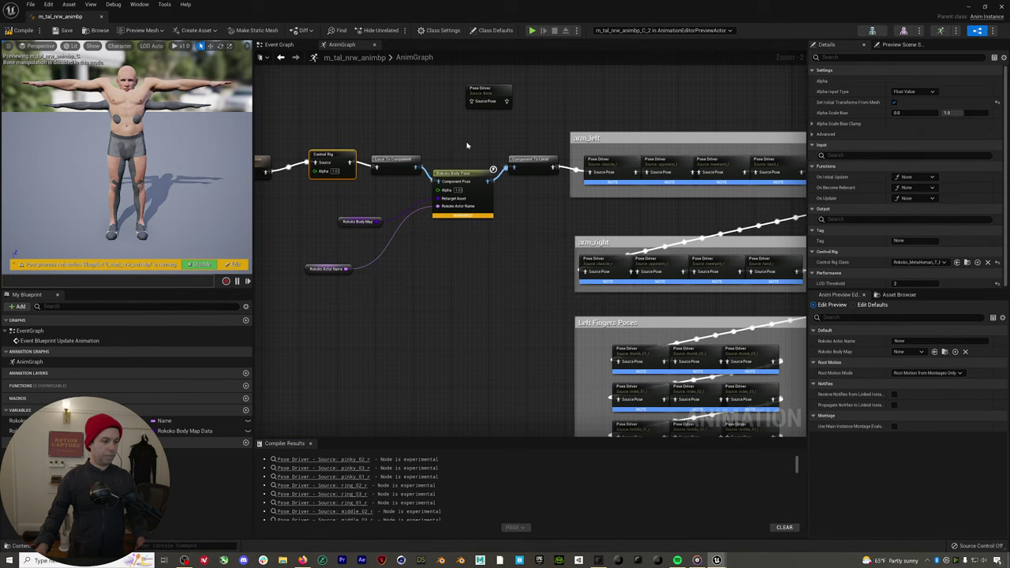
Set the Rokoko Body Map default to Metahuman_BoneMap, and compile and save the animation blueprint
{"action": "left_click", "coordinate": [462, 180]}
{"action": "left_click", "coordinate": [915, 352]}
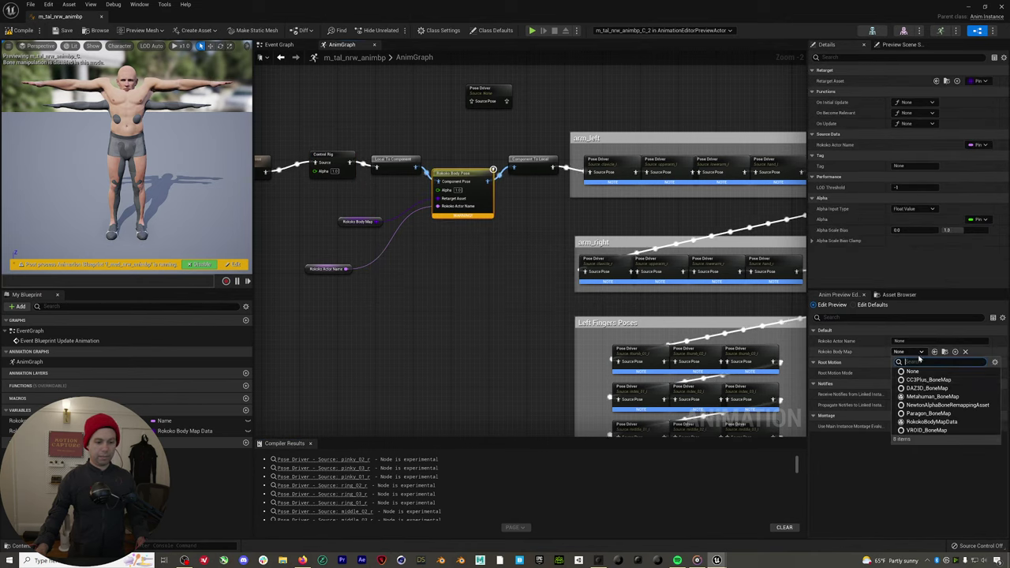
{"action": "left_click", "coordinate": [932, 396]}
{"action": "left_click", "coordinate": [993, 533]}
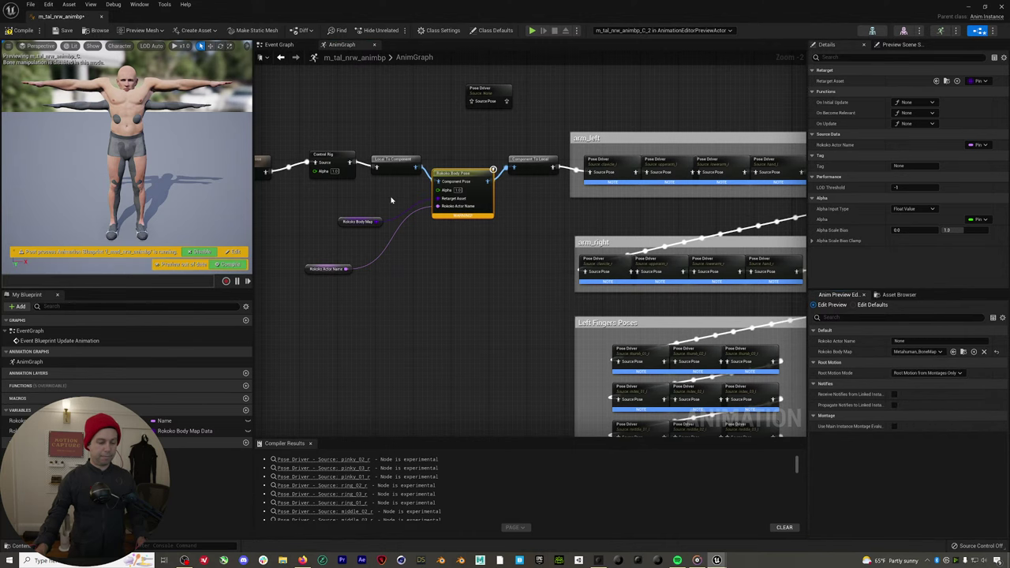
{"action": "left_click", "coordinate": [63, 32]}
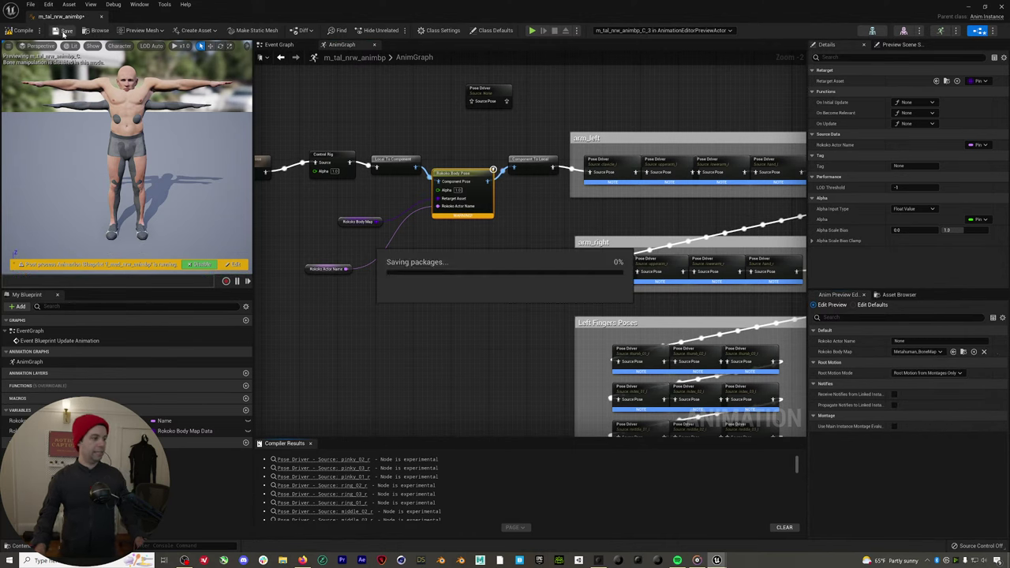
Close the animation blueprint and open BP_NewMetaHumanIdentity from the NewMetaHumanIdentity folder
{"action": "left_click", "coordinate": [101, 18]}
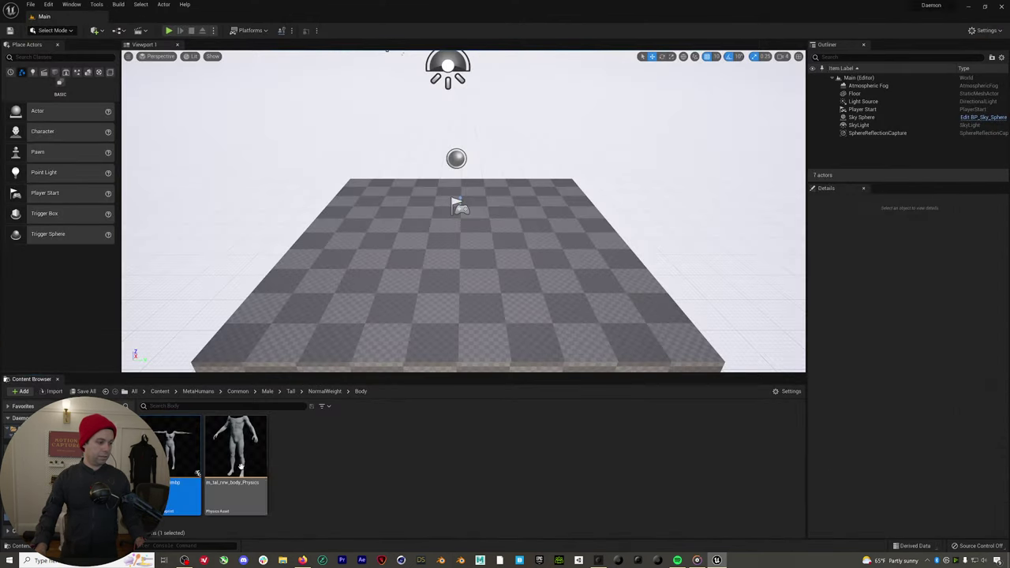
{"action": "left_click", "coordinate": [198, 392]}
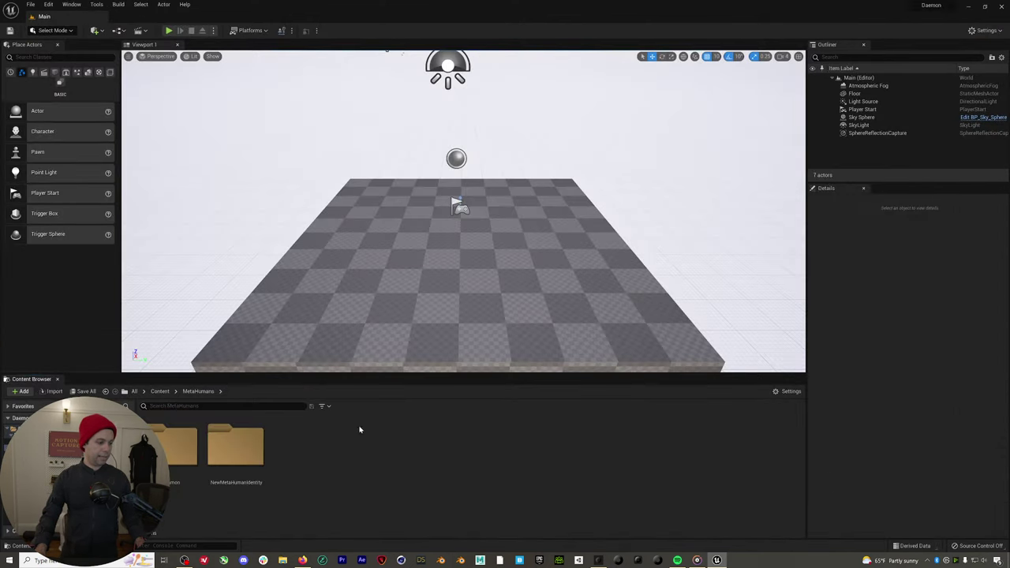
{"action": "double_click", "coordinate": [233, 443]}
{"action": "double_click", "coordinate": [699, 448]}
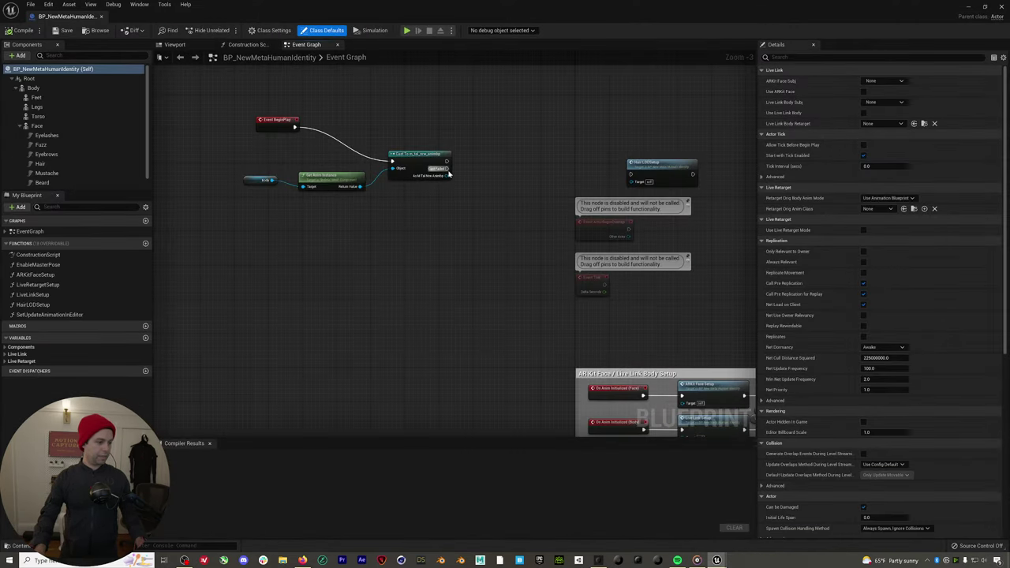
Add a Set Rokoko Actor Name node targeting the m_tal_nrw_animbp cast, and wire its execution between the cast and Hair LODSetup
{"action": "left_click_drag", "start_coordinate": [447, 176], "coordinate": [469, 180]}
{"action": "type", "text": "set"}
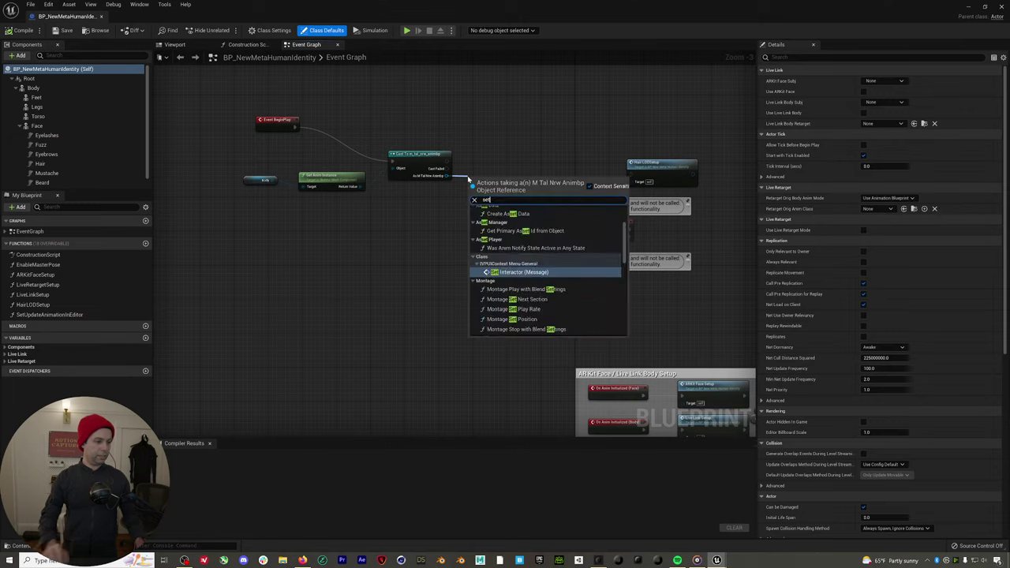
{"action": "type", "text": " roko"}
{"action": "key", "text": "Escape"}
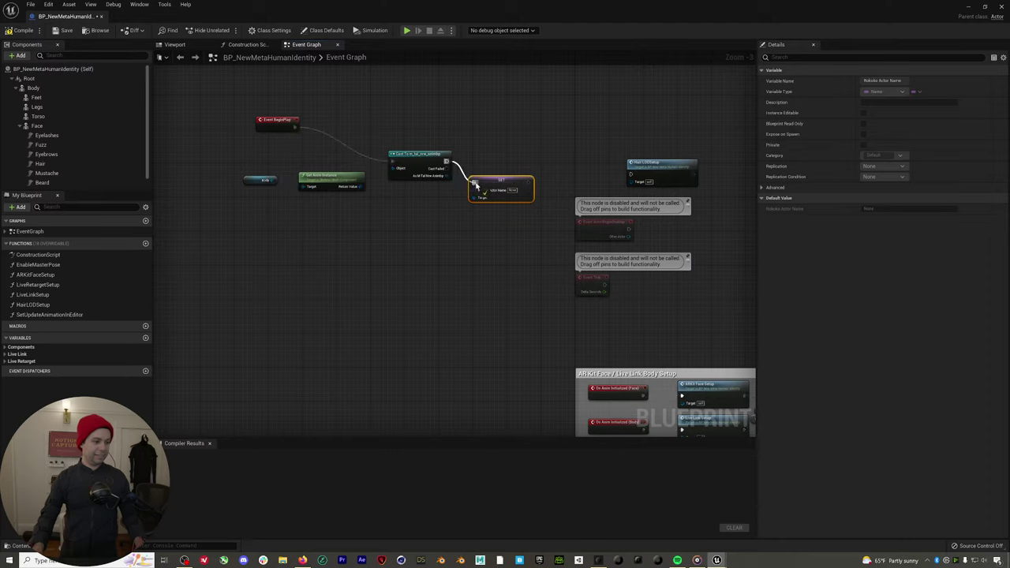
{"action": "left_click_drag", "start_coordinate": [528, 182], "coordinate": [631, 176]}
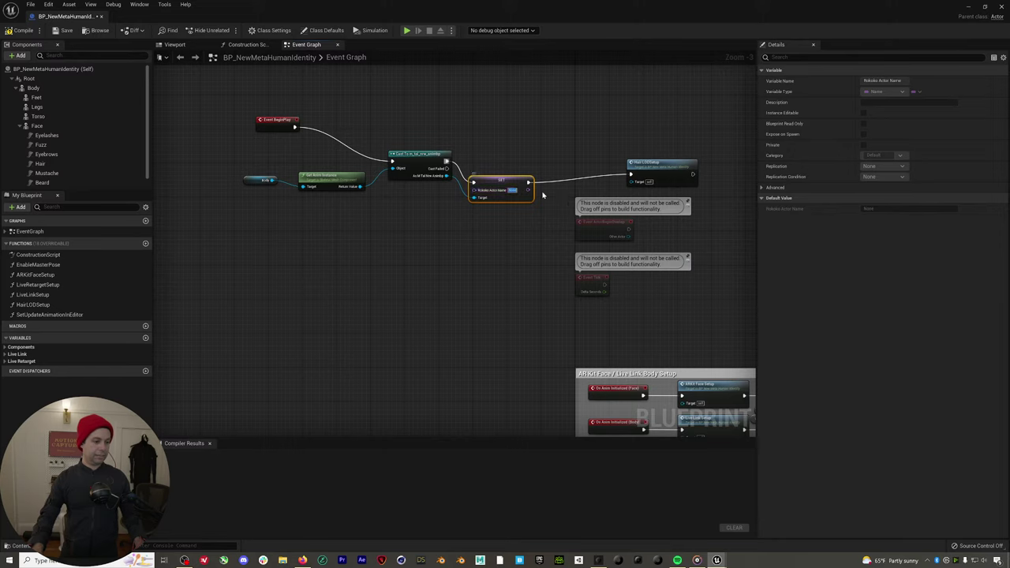
Enter the Rokoko Studio actor's name as the Set node's Rokoko Actor Name, then compile, save and close the blueprint
{"action": "scroll", "coordinate": [543, 195], "scroll_direction": "up", "scroll_amount": 3}
{"action": "type", "text": "Sam"}
{"action": "key", "text": "Return"}
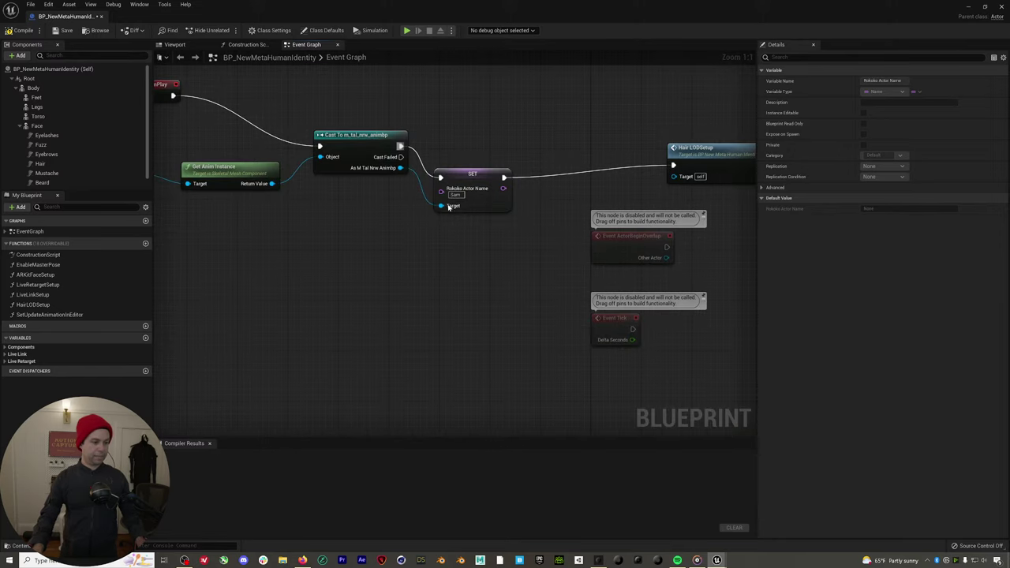
{"action": "left_click", "coordinate": [24, 31]}
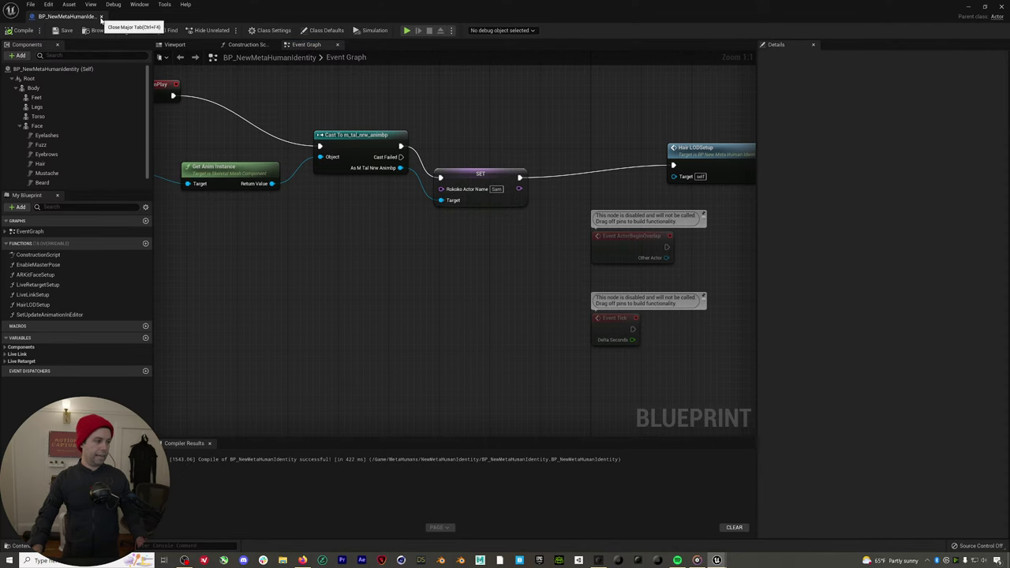
{"action": "left_click", "coordinate": [100, 17]}
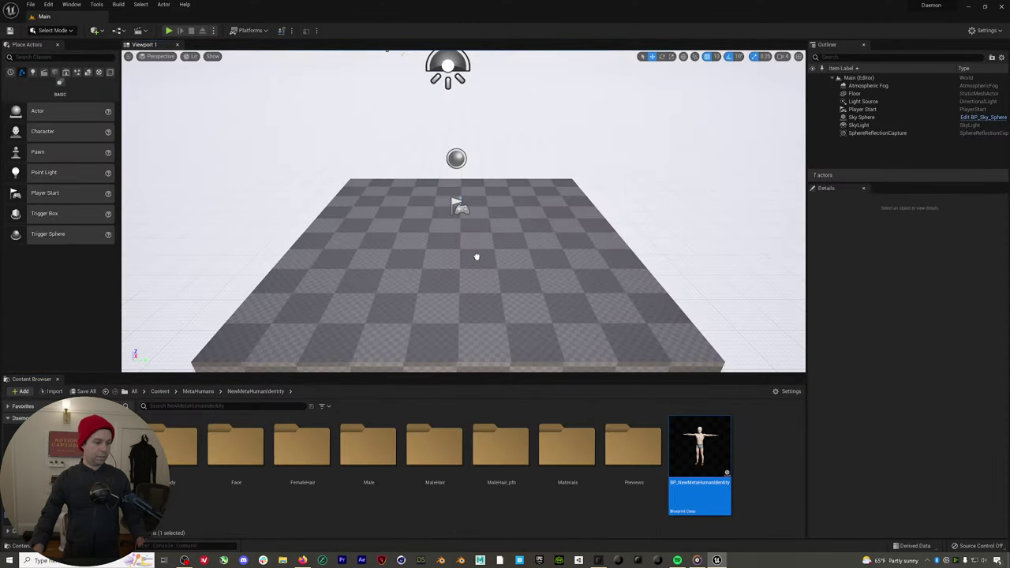
Place BP_NewMetaHumanIdentity on the level's floor and delete the Player Start actor
{"action": "left_click_drag", "start_coordinate": [471, 241], "coordinate": [473, 239]}
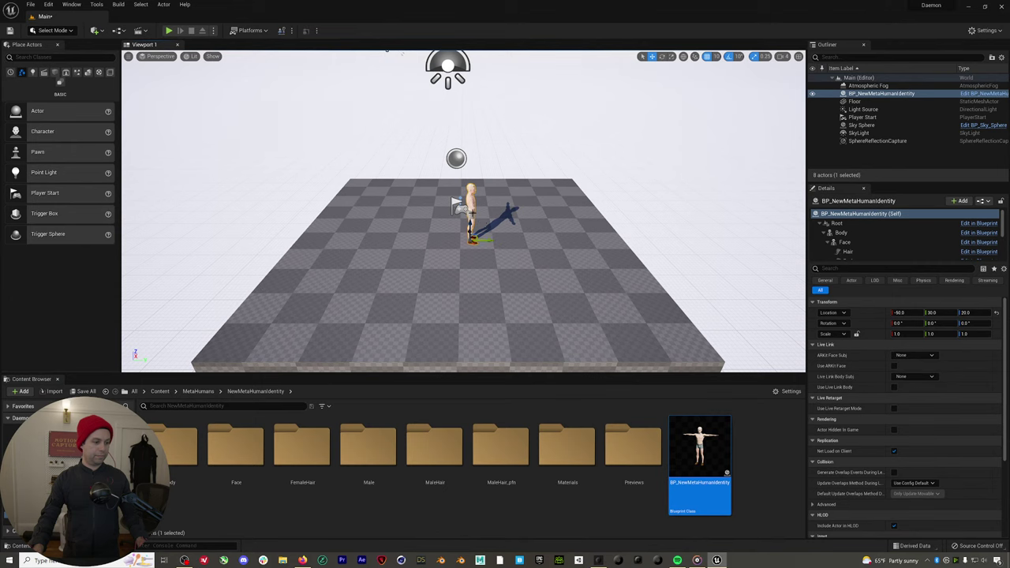
{"action": "left_click", "coordinate": [893, 118]}
{"action": "key", "text": "Delete"}
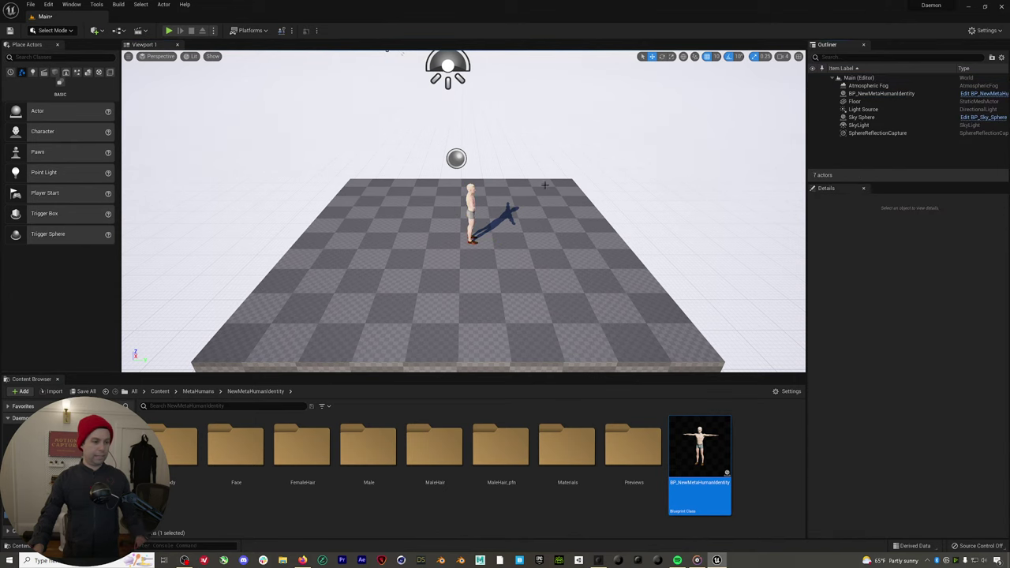
{"action": "double_click", "coordinate": [881, 93]}
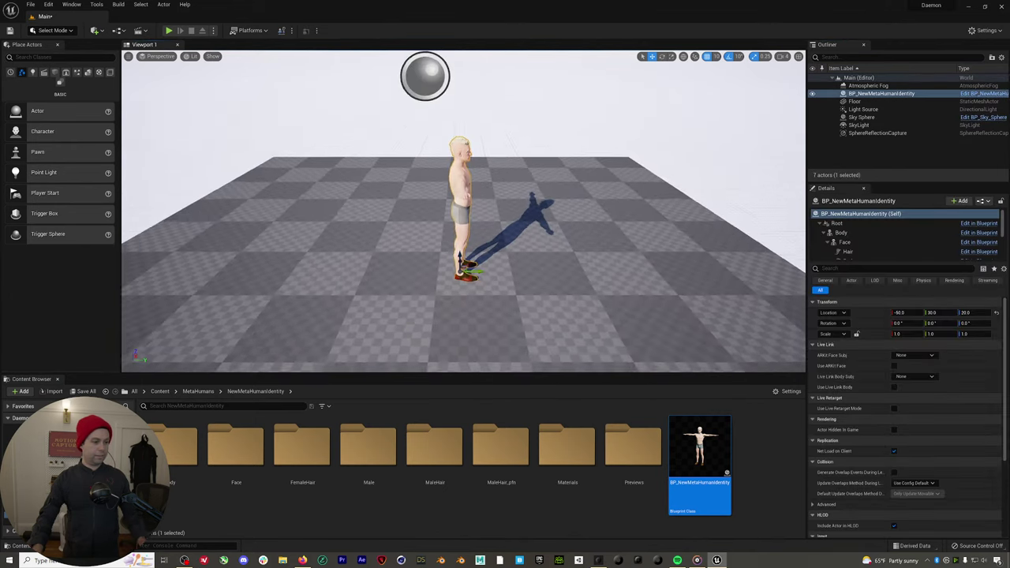
{"action": "scroll", "coordinate": [481, 166], "scroll_direction": "up", "scroll_amount": 5}
{"action": "right_click_drag", "start_coordinate": [467, 147], "coordinate": [490, 163]}
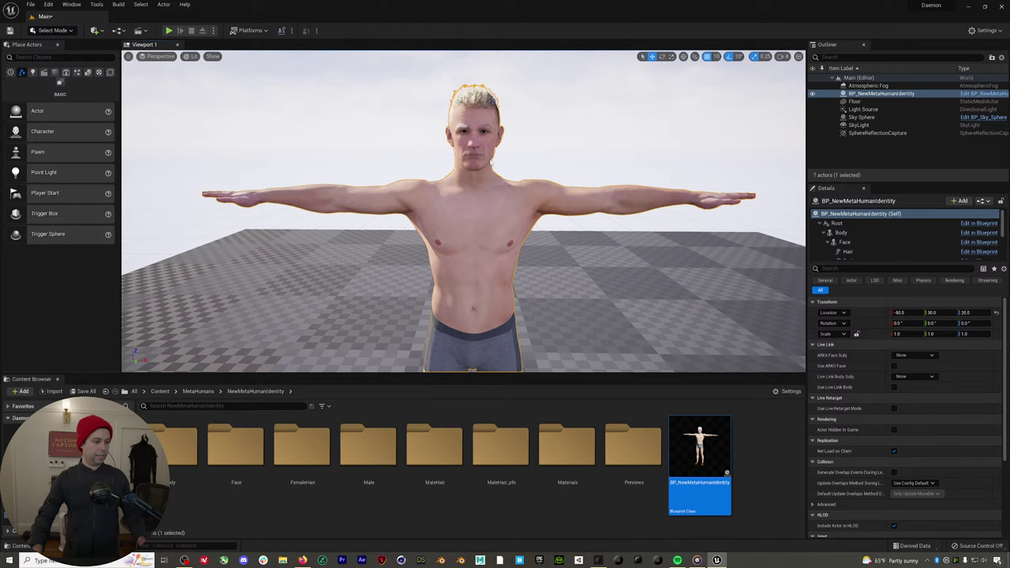
Set the Torso, Legs and Feet components to Use Animation Blueprint with m_tal_nrw_animbp as their Anim Class
{"action": "left_click", "coordinate": [841, 233]}
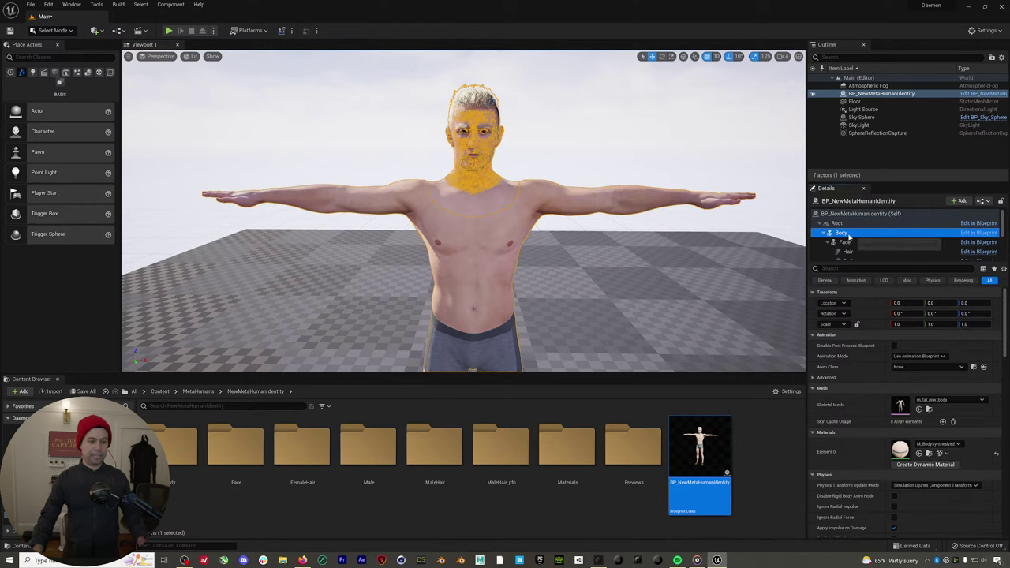
{"action": "scroll", "coordinate": [852, 237], "scroll_direction": "down", "scroll_amount": 3}
{"action": "left_click", "coordinate": [844, 233]}
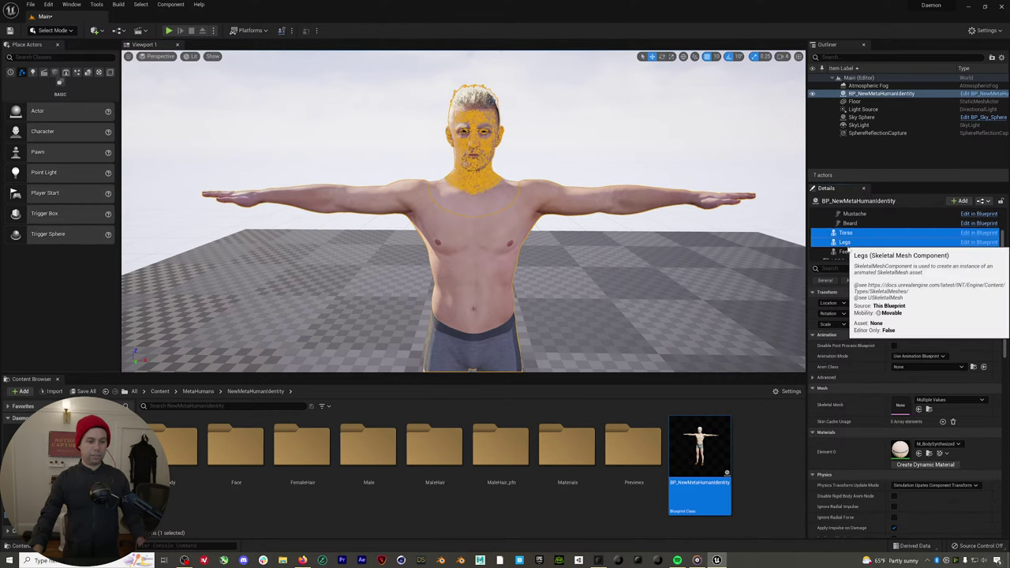
{"action": "left_click", "coordinate": [844, 251], "text": "shift"}
{"action": "left_click", "coordinate": [917, 356]}
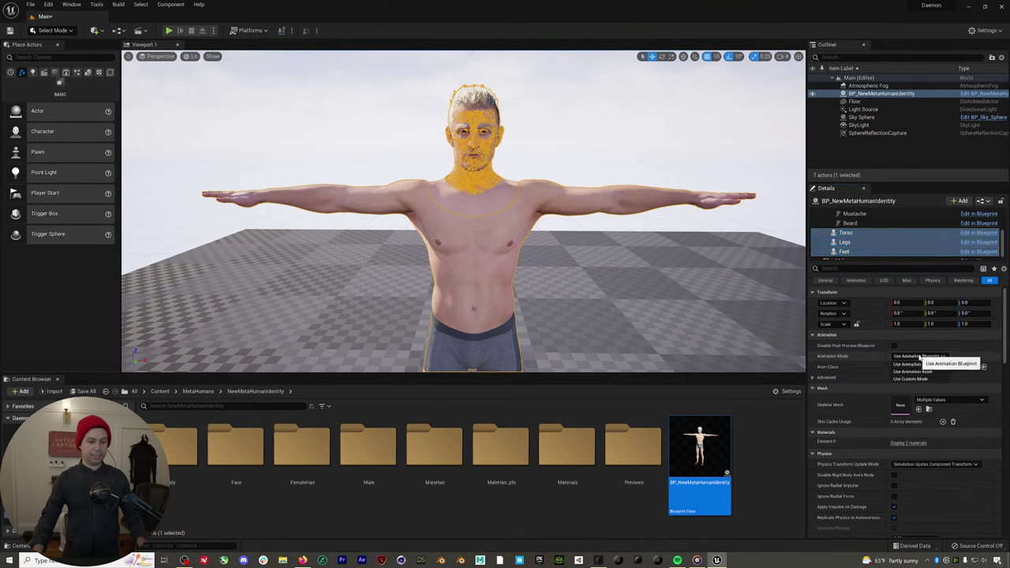
{"action": "left_click", "coordinate": [922, 364]}
{"action": "left_click", "coordinate": [934, 368]}
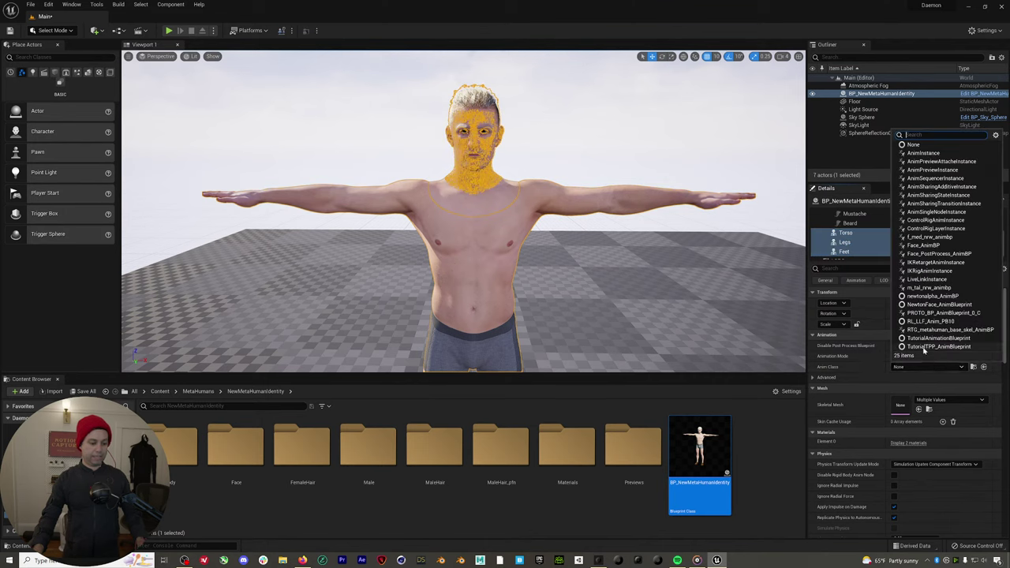
{"action": "type", "text": "m_"}
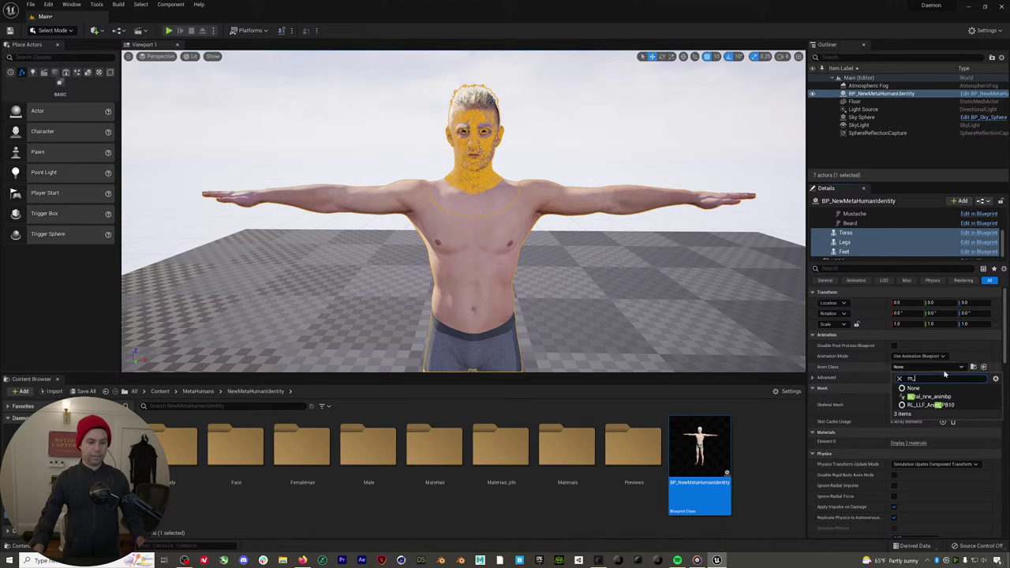
{"action": "left_click", "coordinate": [929, 396]}
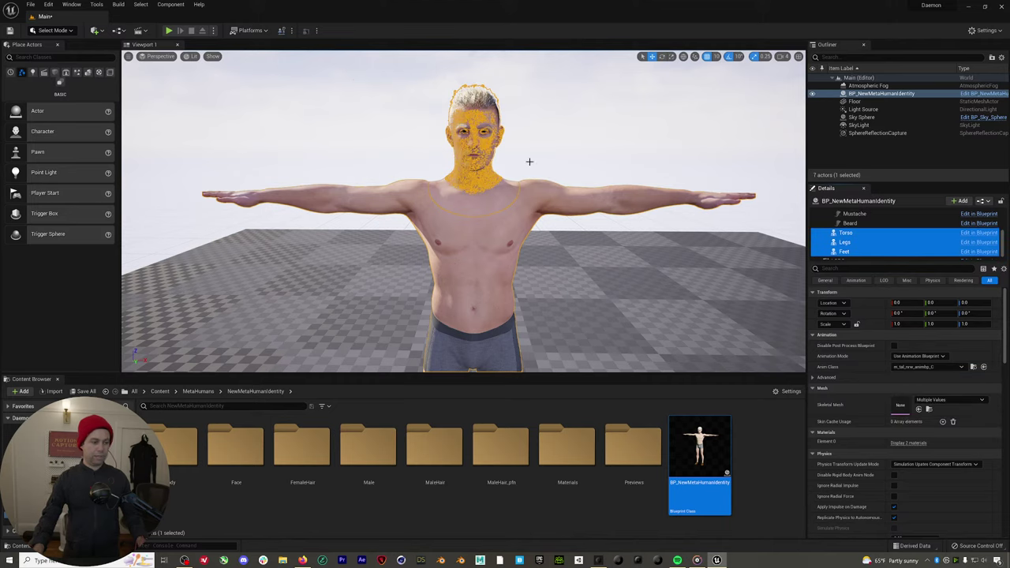
{"action": "left_click", "coordinate": [565, 112]}
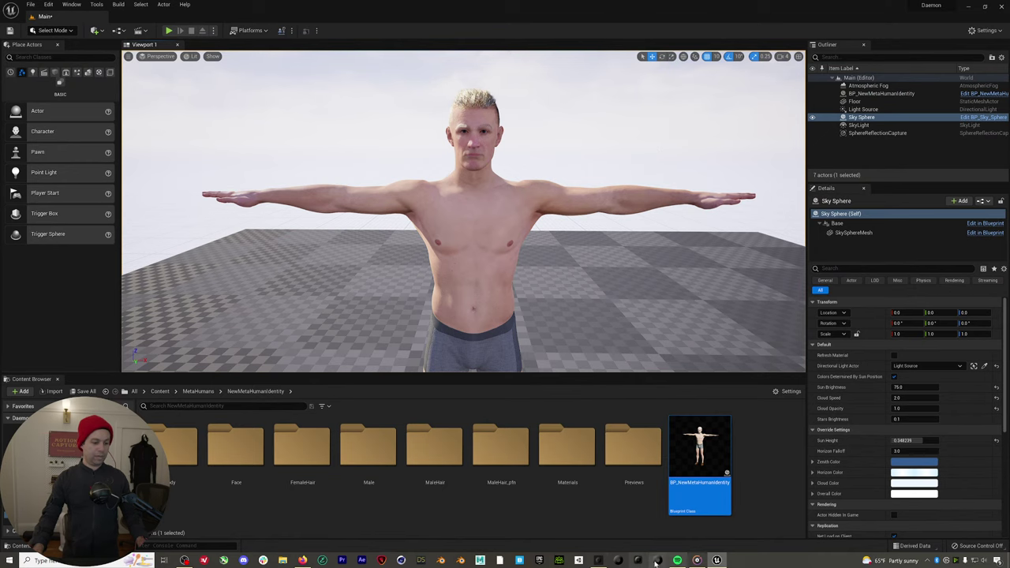
Switch to Rokoko Studio, play take-1, check that live streaming to Unreal Engine is on, and return to Unreal Engine
{"action": "left_click", "coordinate": [598, 560]}
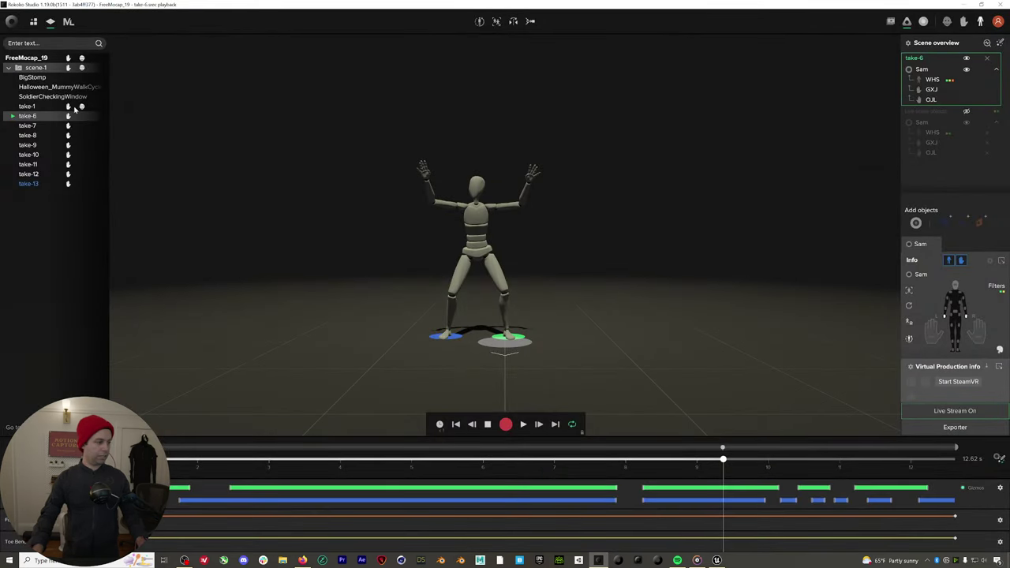
{"action": "left_click", "coordinate": [29, 105]}
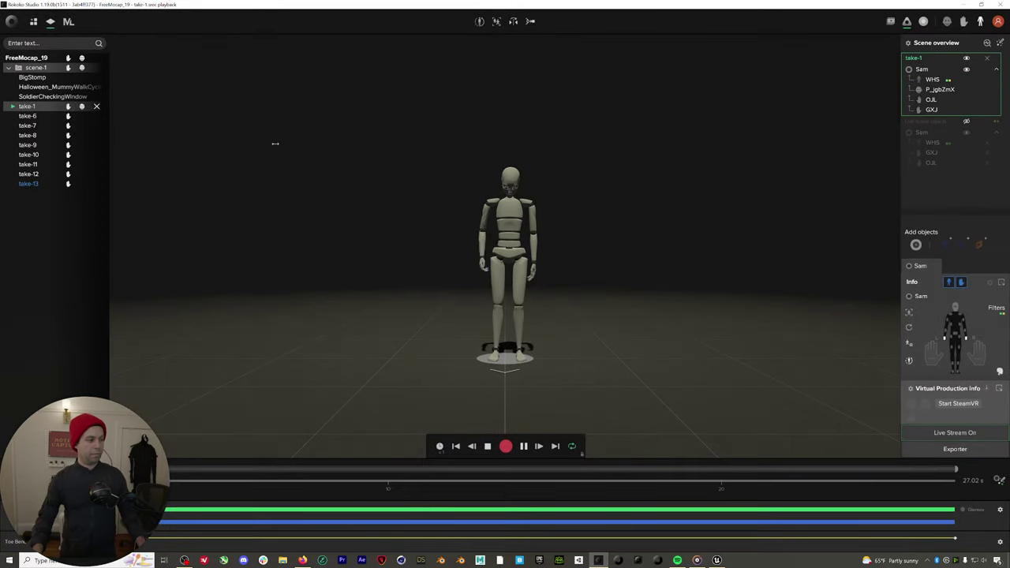
{"action": "left_click", "coordinate": [955, 432]}
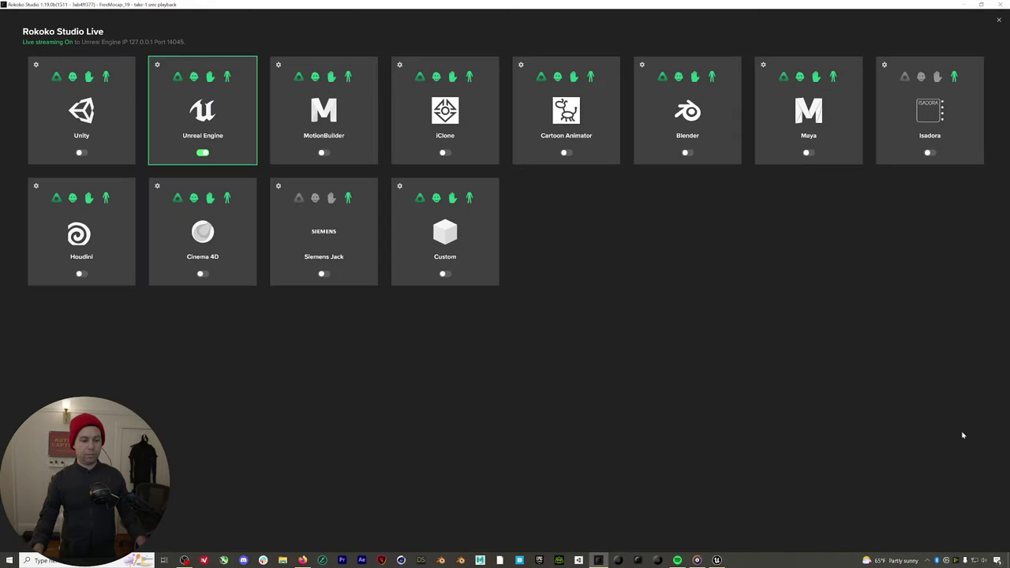
{"action": "left_click", "coordinate": [998, 20]}
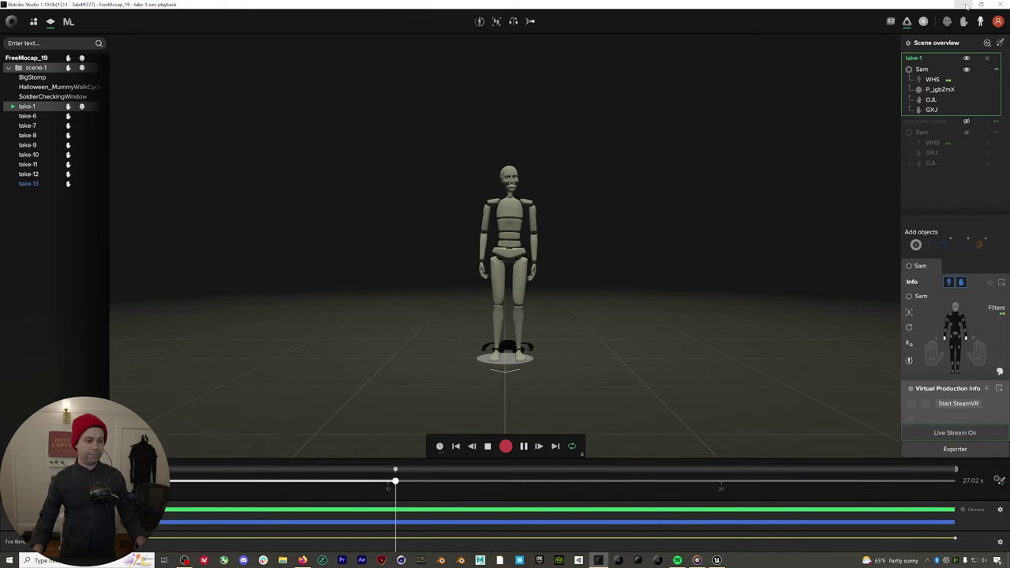
{"action": "left_click", "coordinate": [965, 5]}
Open the Live Link window for virtual production
{"action": "left_click", "coordinate": [71, 5]}
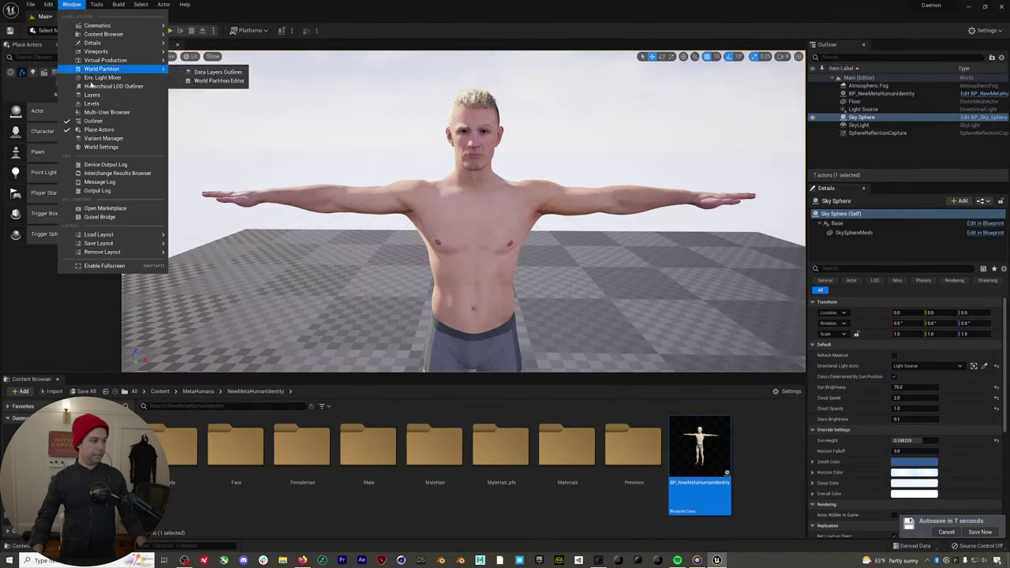
{"action": "mouse_move", "coordinate": [103, 61]}
{"action": "left_click", "coordinate": [204, 105]}
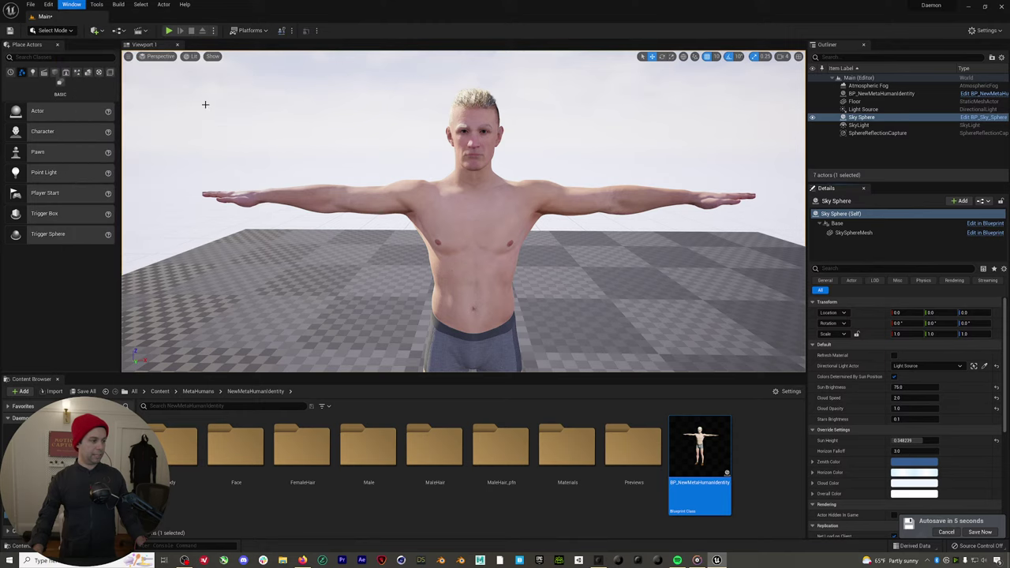
{"action": "left_click", "coordinate": [235, 145]}
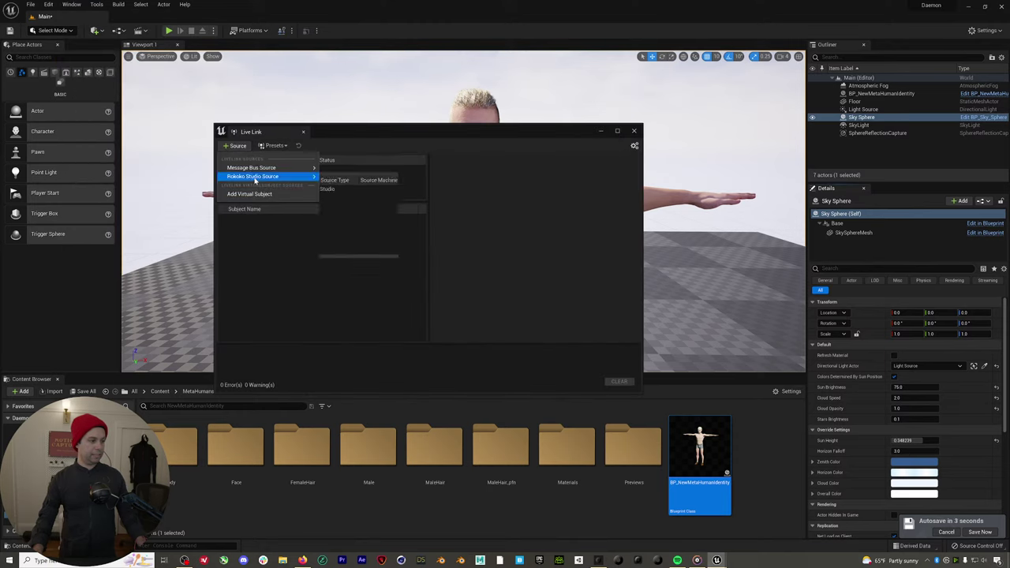
{"action": "left_click", "coordinate": [339, 191]}
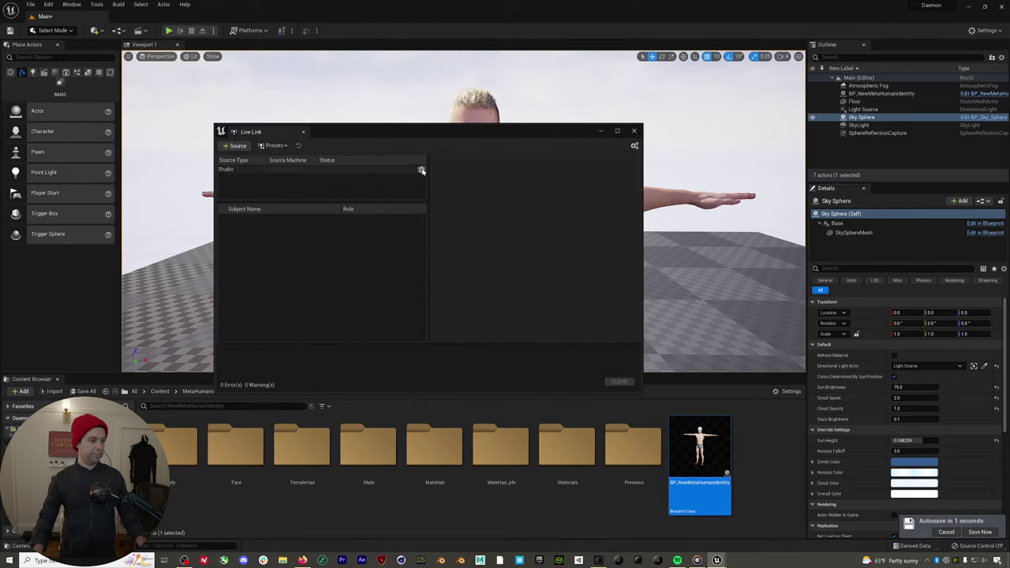
{"action": "left_click", "coordinate": [420, 168]}
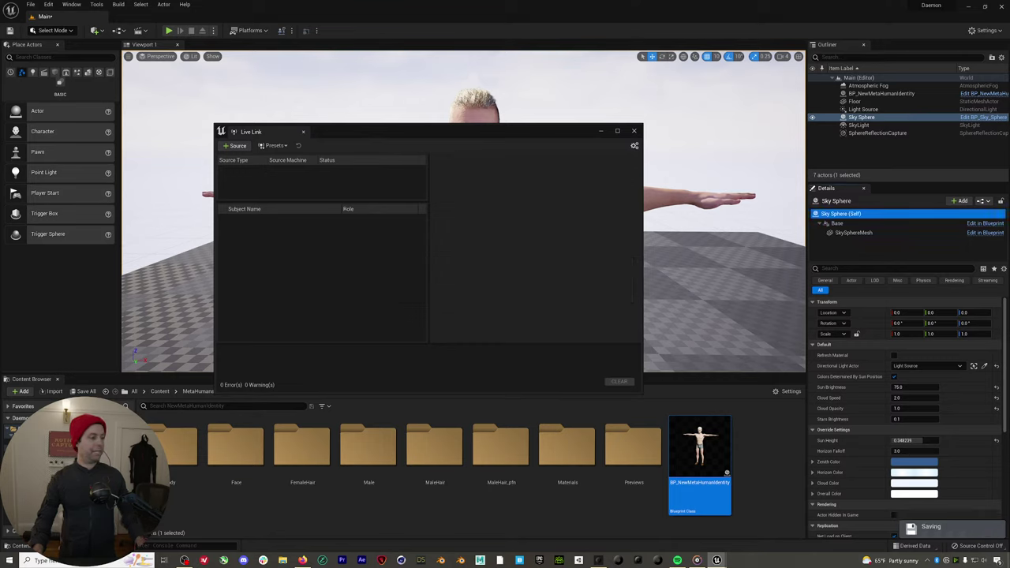
Find the Rokoko Receiver among the placeable actors and add it to the level
{"action": "left_click", "coordinate": [62, 57]}
{"action": "type", "text": "rec"}
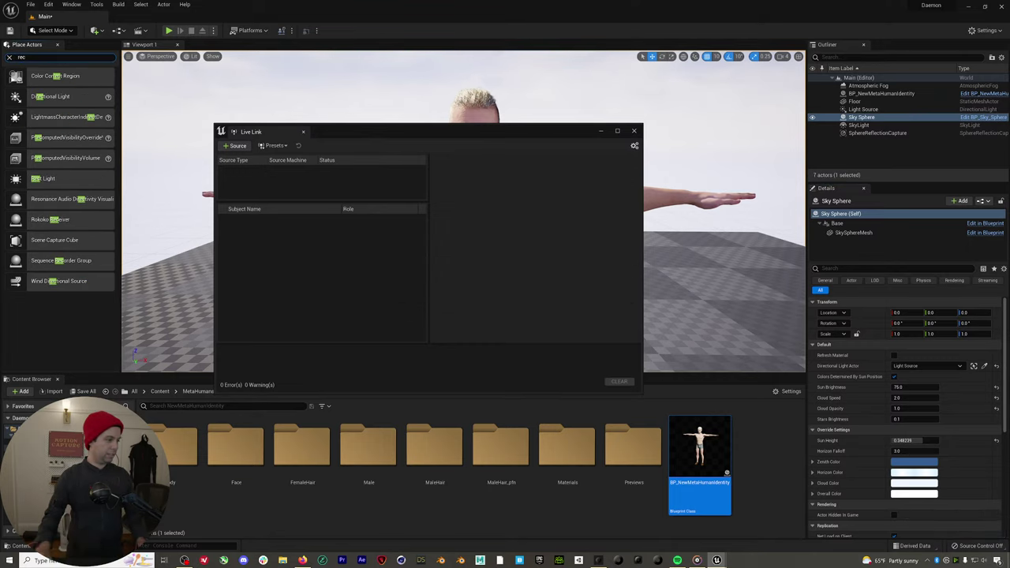
{"action": "left_click_drag", "start_coordinate": [61, 221], "coordinate": [175, 130]}
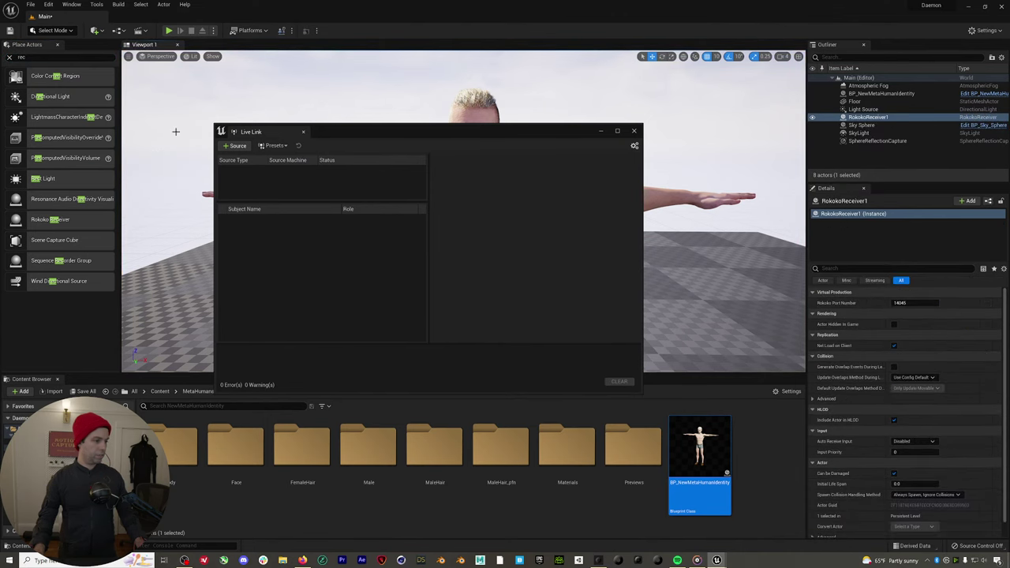
Add the Rokoko Studio source in Live Link and close the Live Link window
{"action": "left_click", "coordinate": [235, 146]}
{"action": "mouse_move", "coordinate": [252, 177]}
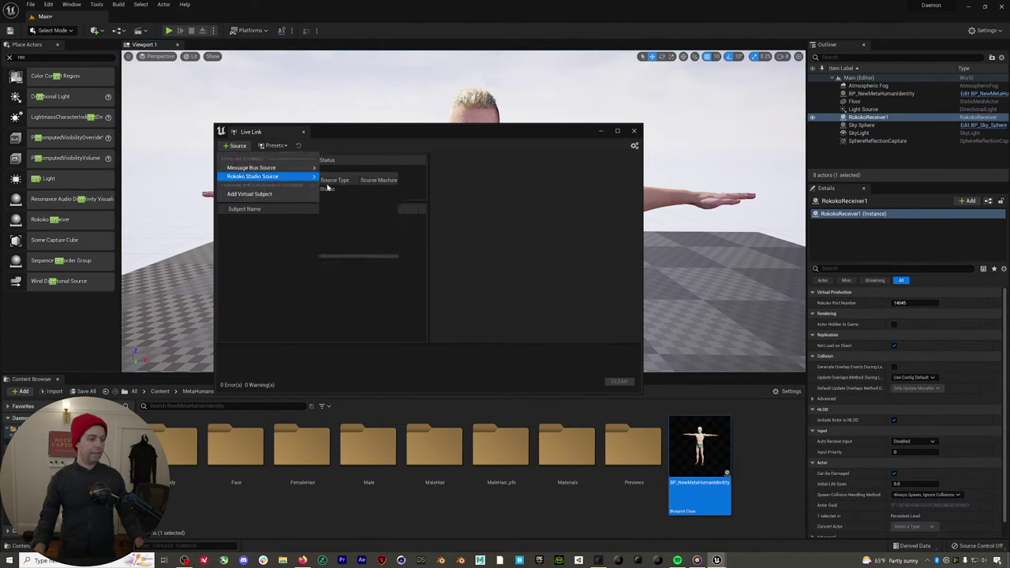
{"action": "left_click", "coordinate": [335, 193]}
{"action": "left_click", "coordinate": [634, 131]}
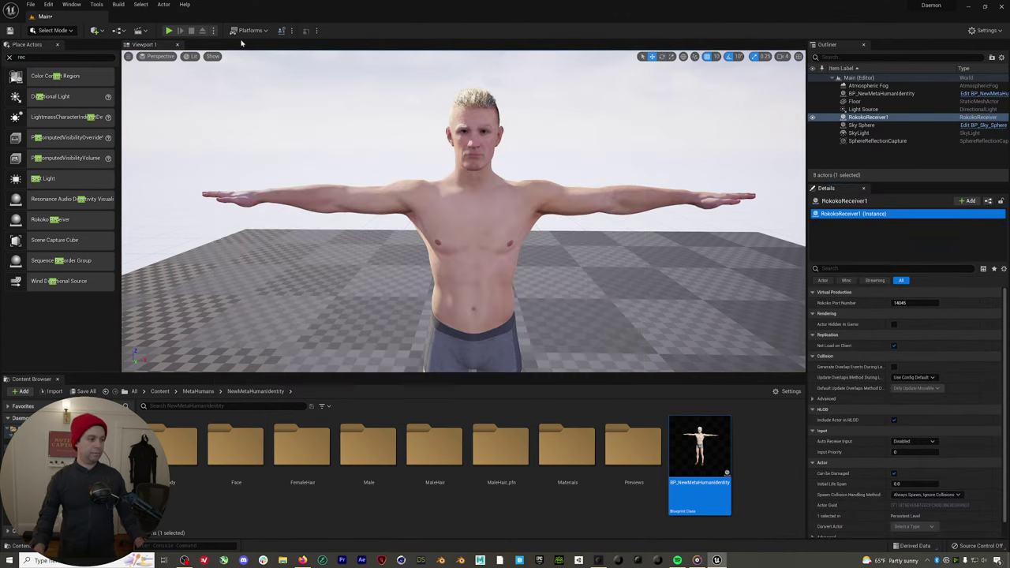
Play the level in the viewport and view the MetaHuman's streamed motion from the front
{"action": "left_click", "coordinate": [168, 30]}
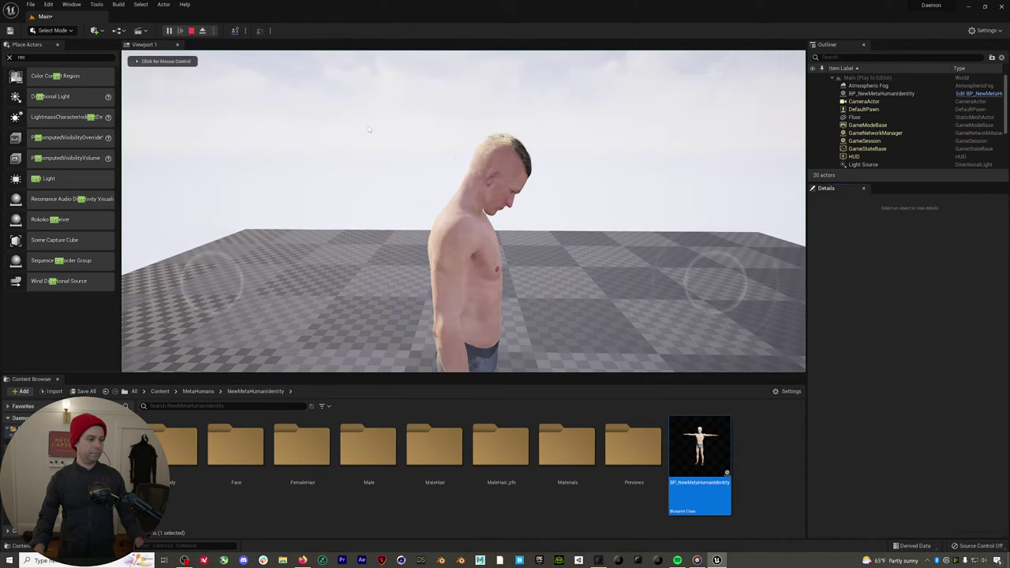
{"action": "left_click", "coordinate": [463, 211]}
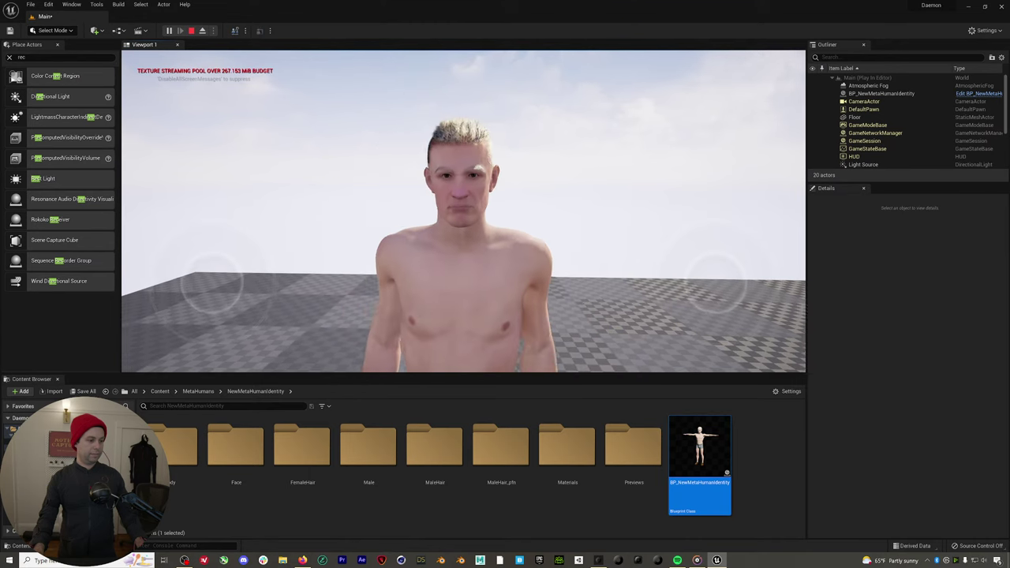
Stop the simulation, check the take's playback in Rokoko Studio, and examine the streamed sources and subjects in Unreal's Live Link window
{"action": "key", "text": "Escape"}
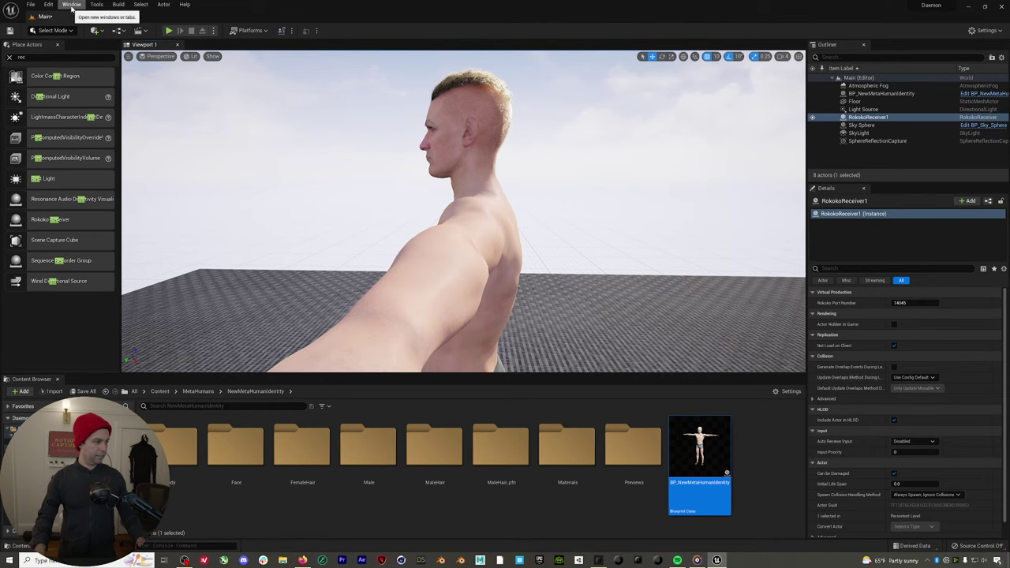
{"action": "left_click", "coordinate": [598, 561]}
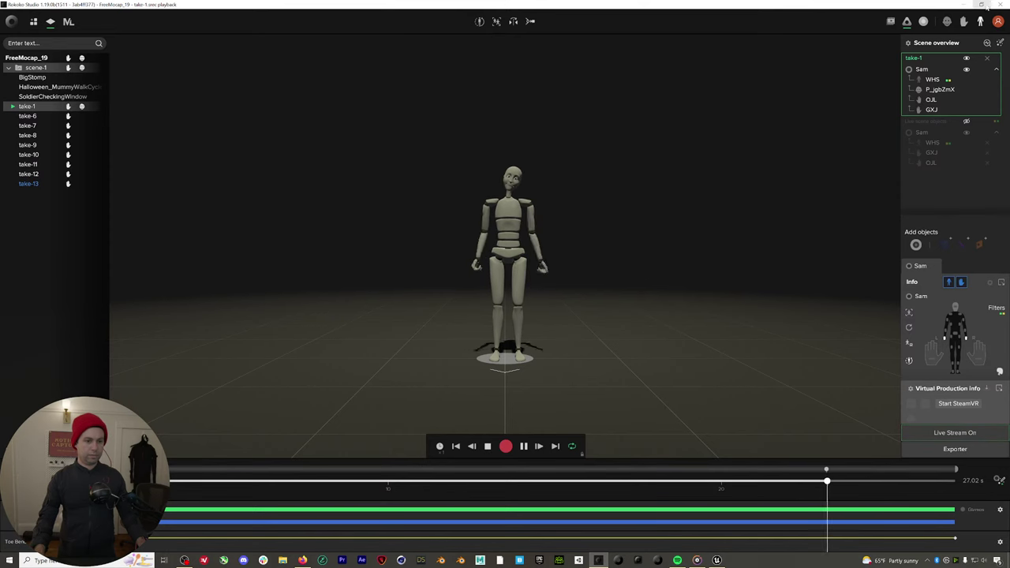
{"action": "key", "text": "alt+Tab"}
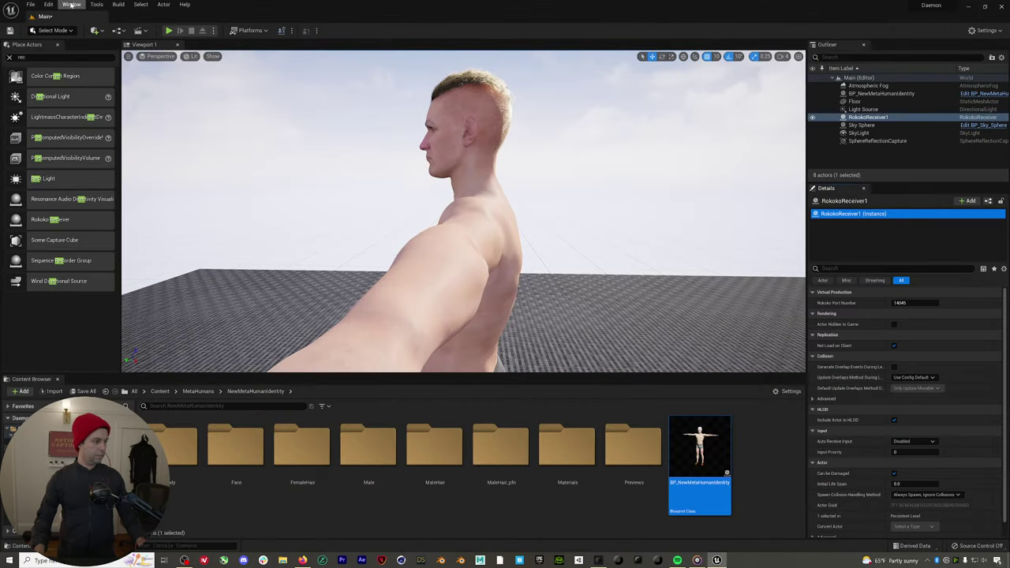
{"action": "left_click", "coordinate": [71, 4]}
{"action": "mouse_move", "coordinate": [104, 60]}
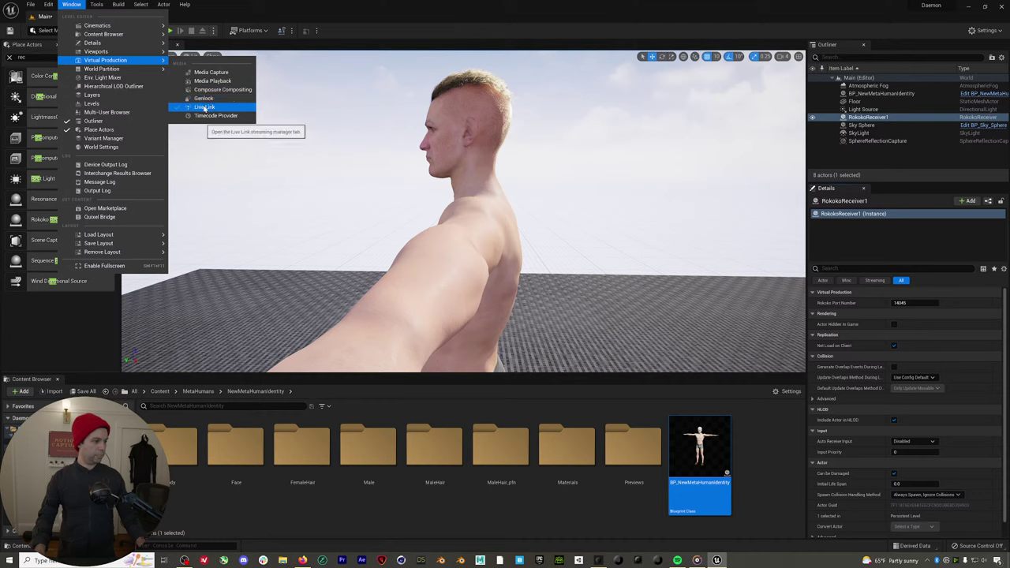
{"action": "left_click", "coordinate": [204, 106]}
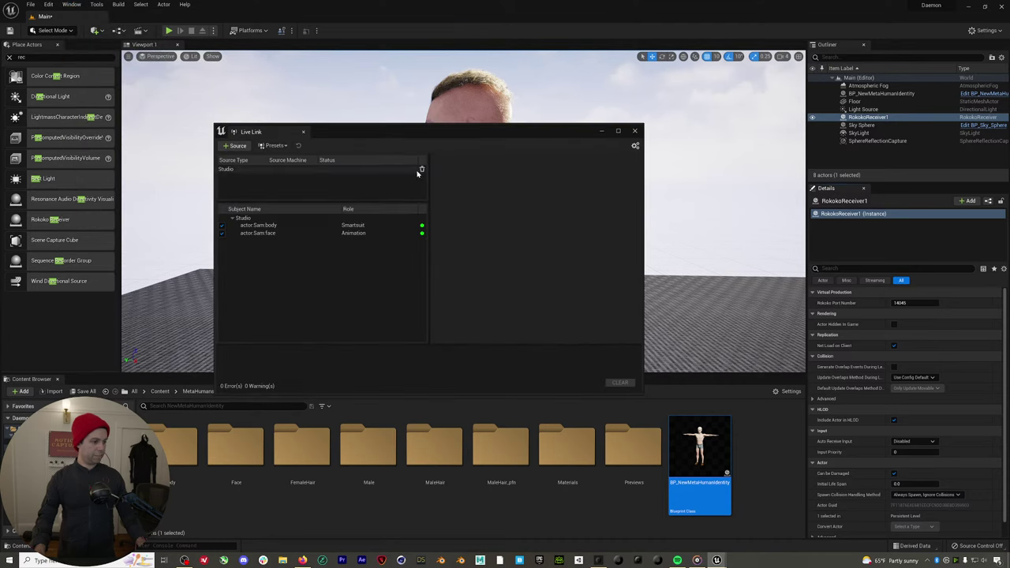
{"action": "left_click", "coordinate": [633, 132]}
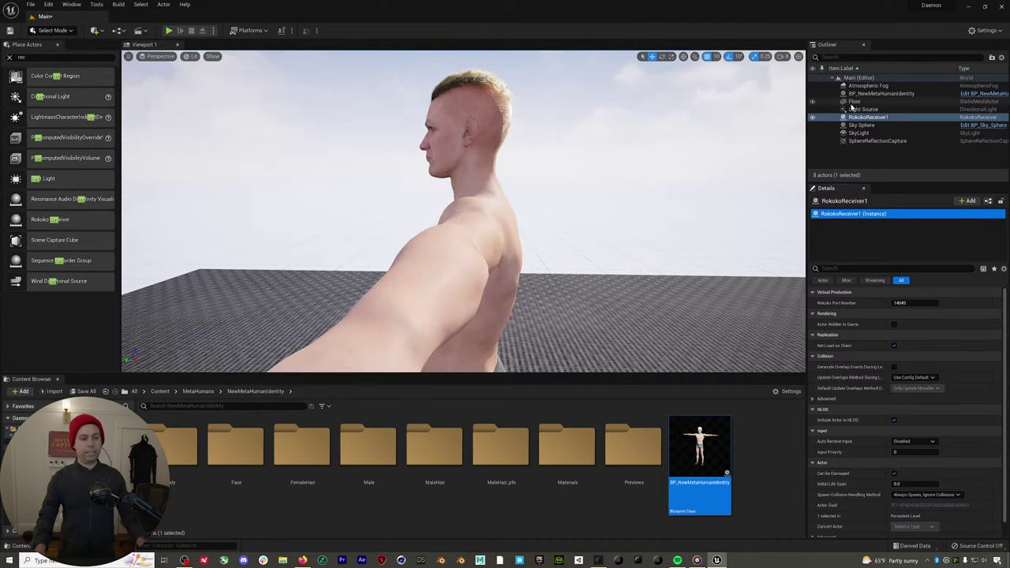
Assign the streamed actor's face subject as BP_NewMetaHumanIdentity's ARKit Face Subject, and test it by playing the level
{"action": "left_click", "coordinate": [876, 94]}
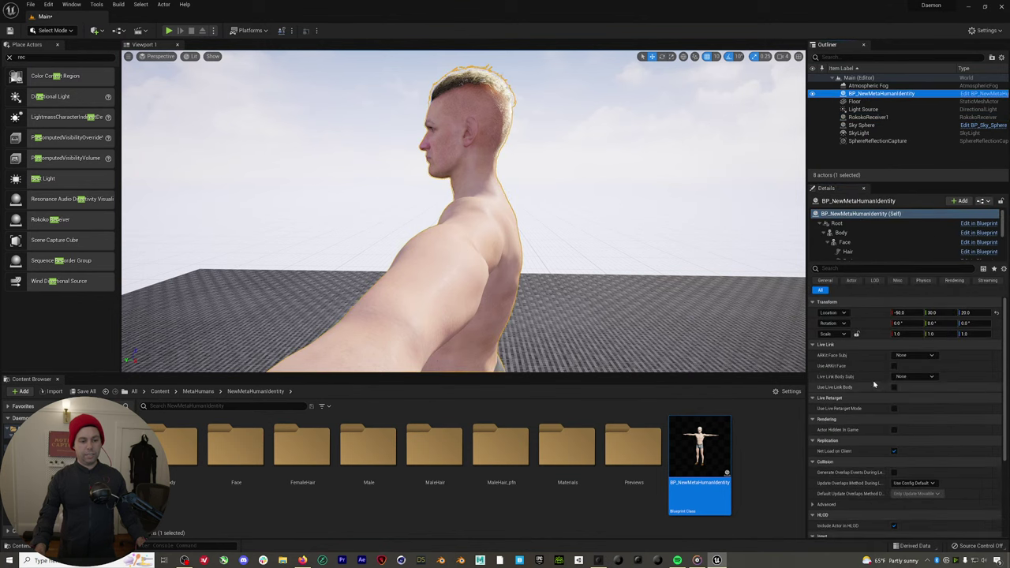
{"action": "left_click", "coordinate": [931, 356]}
{"action": "left_click", "coordinate": [919, 391]}
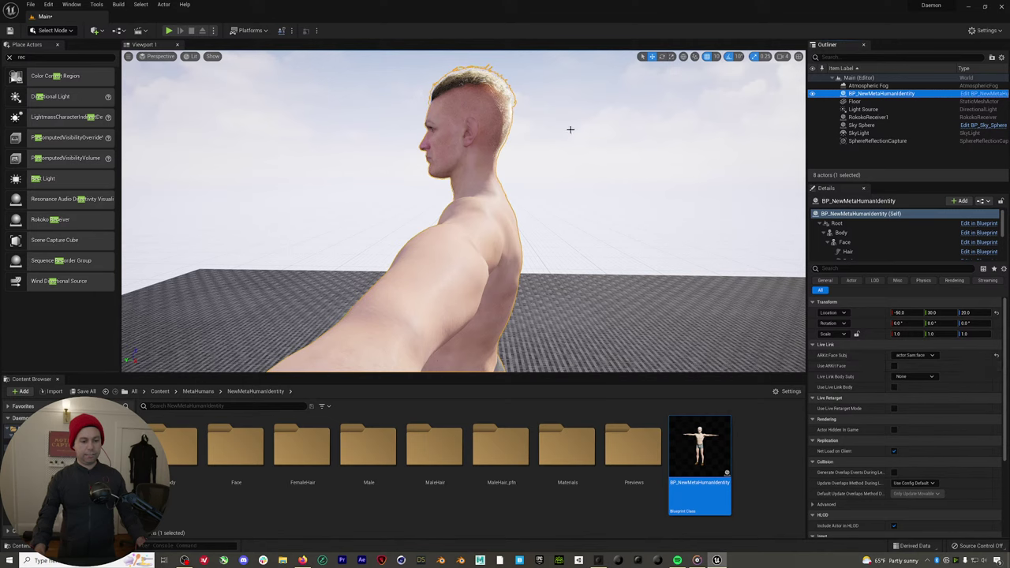
{"action": "key", "text": "alt+p"}
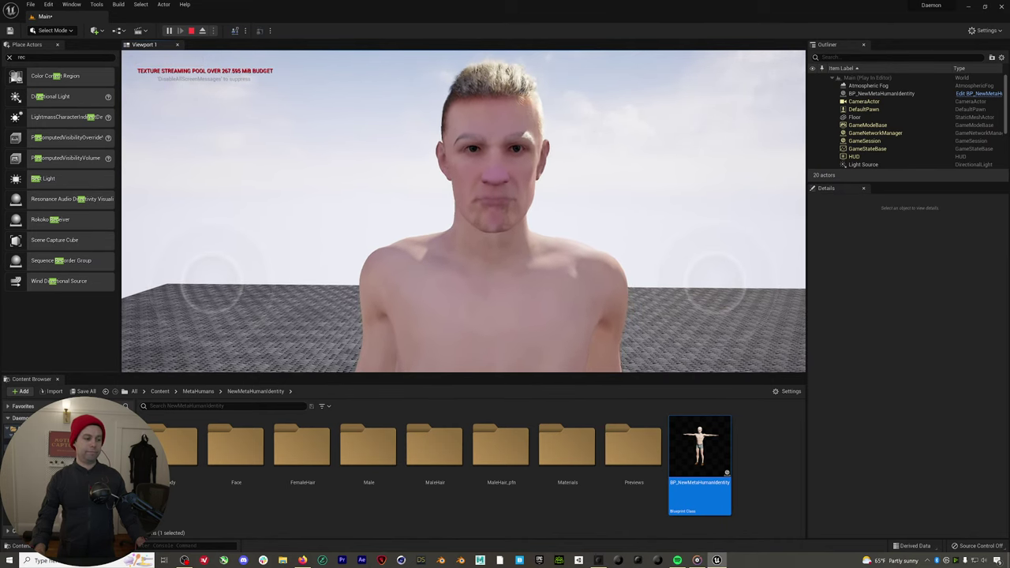
{"action": "key", "text": "Escape"}
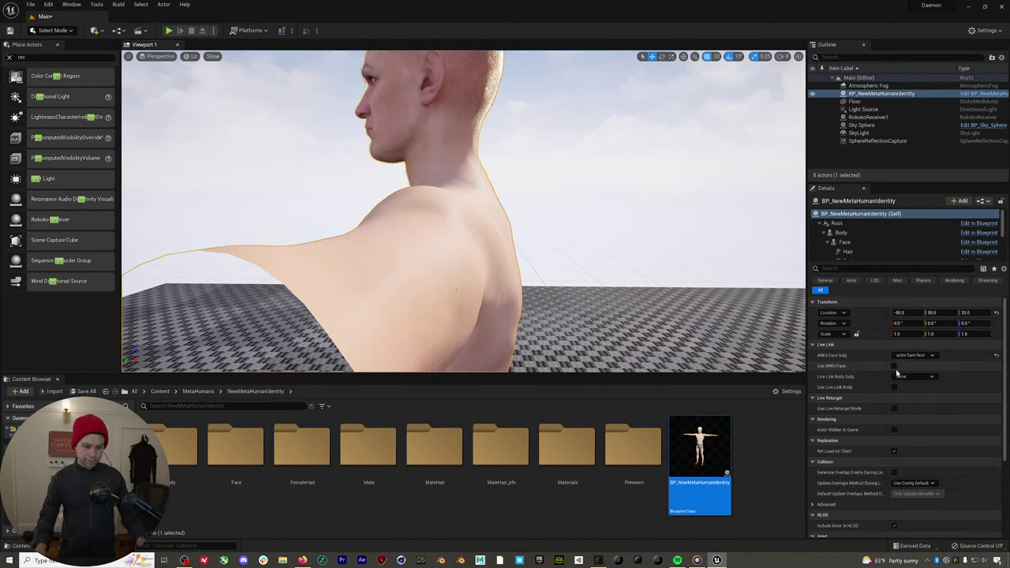
Enable Use ARKit Face on the MetaHuman and play the level to test its facial animation
{"action": "left_click", "coordinate": [894, 366]}
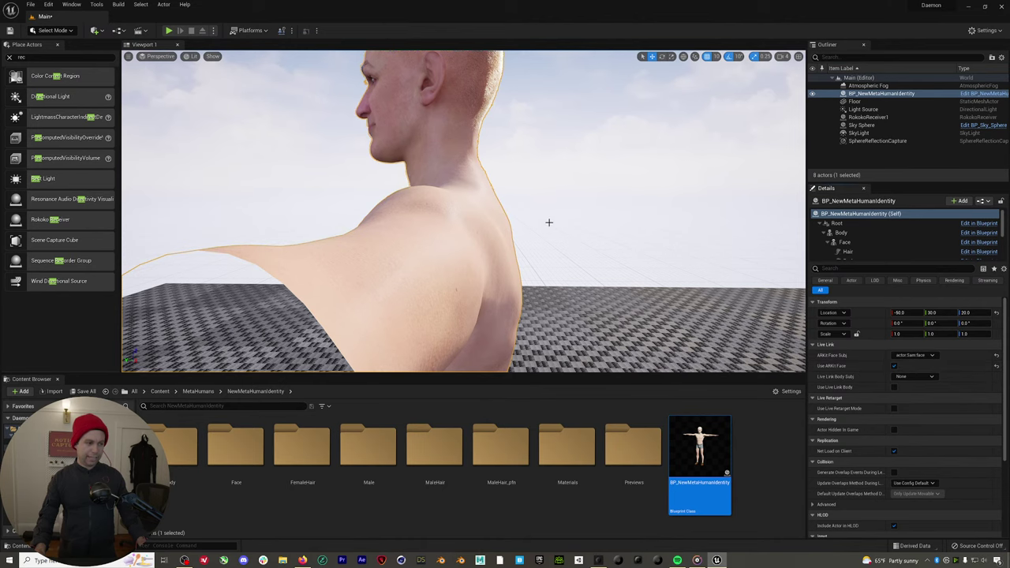
{"action": "left_click", "coordinate": [171, 32]}
{"action": "left_click", "coordinate": [436, 156]}
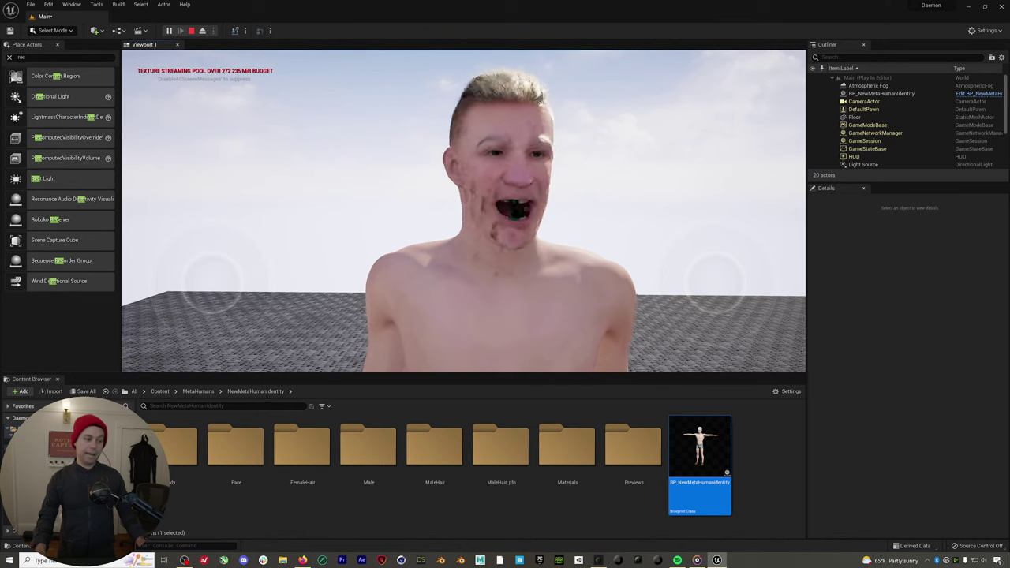
{"action": "key", "text": "Escape"}
{"action": "left_click", "coordinate": [451, 157]}
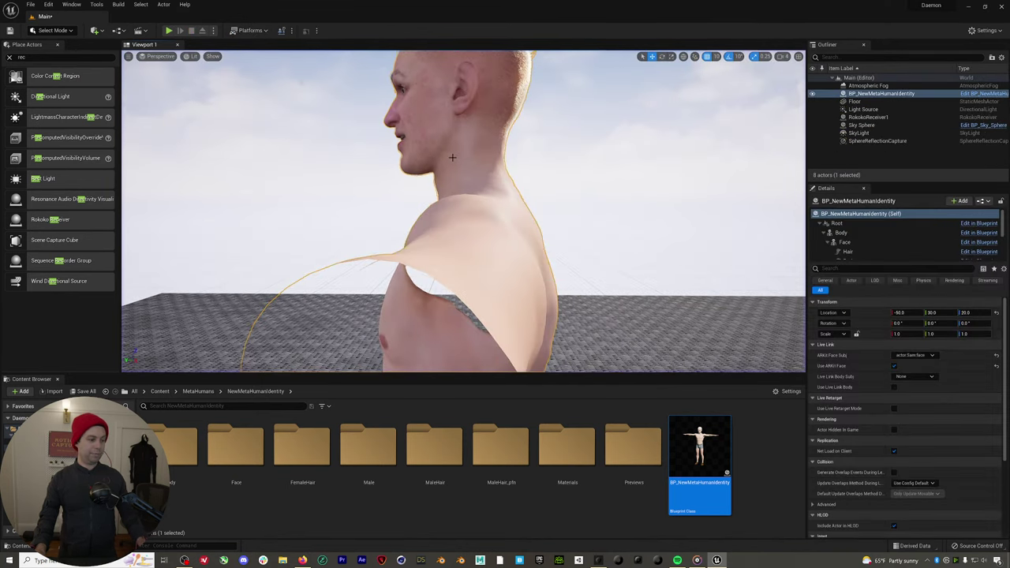
{"action": "right_click_drag", "start_coordinate": [451, 157], "coordinate": [505, 140]}
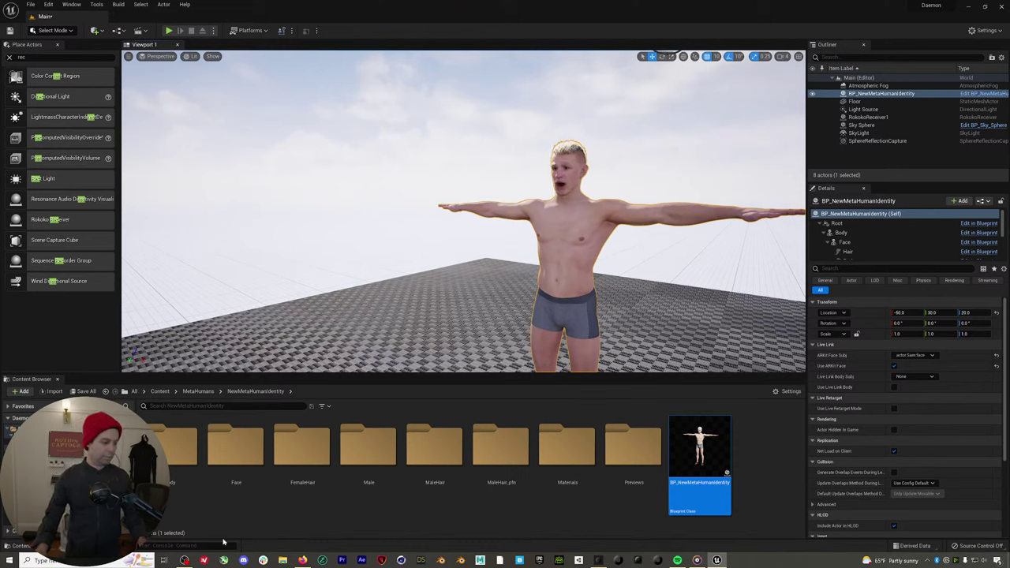
Raise the texture streaming pool with the console command Streaming.PoolSize 4096
{"action": "left_click", "coordinate": [187, 545]}
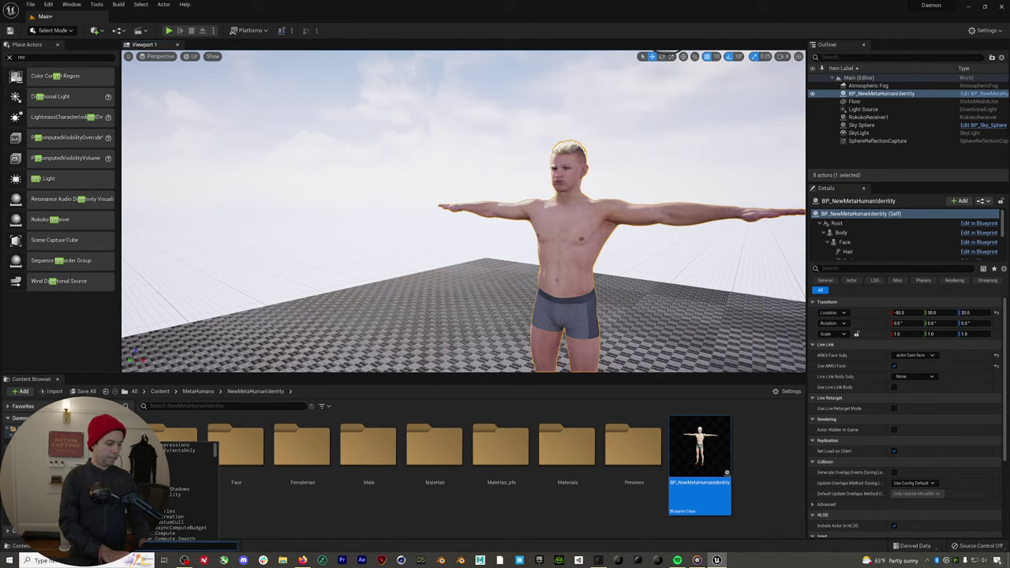
{"action": "type", "text": "strem"}
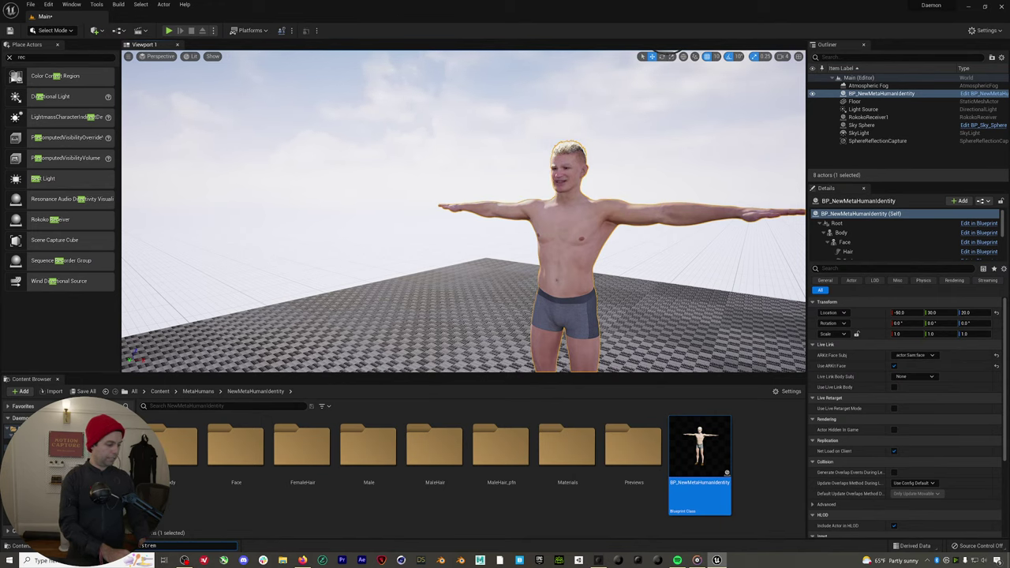
{"action": "key", "text": "BackSpace"}
{"action": "type", "text": "aming"}
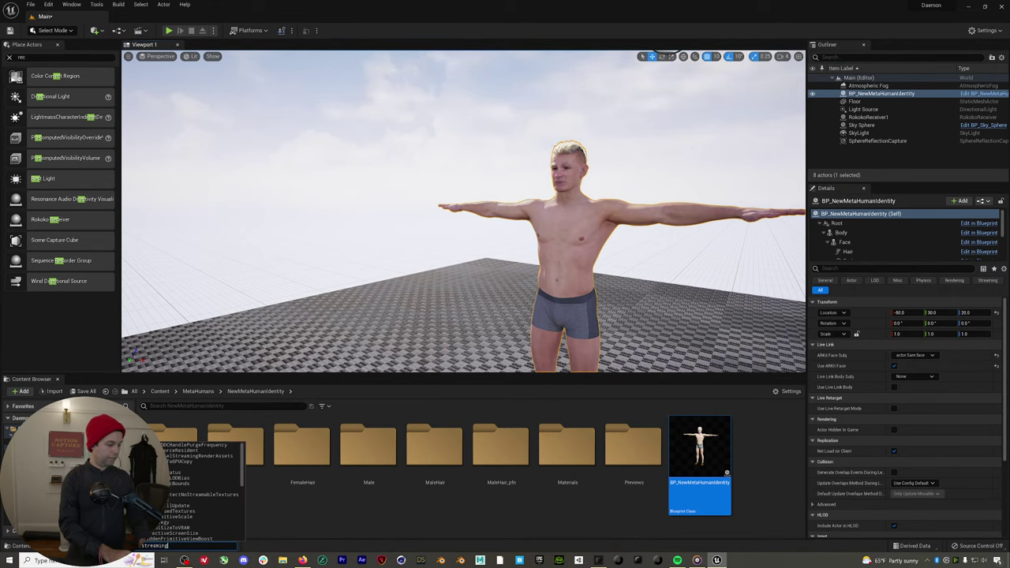
{"action": "type", "text": ".pool"}
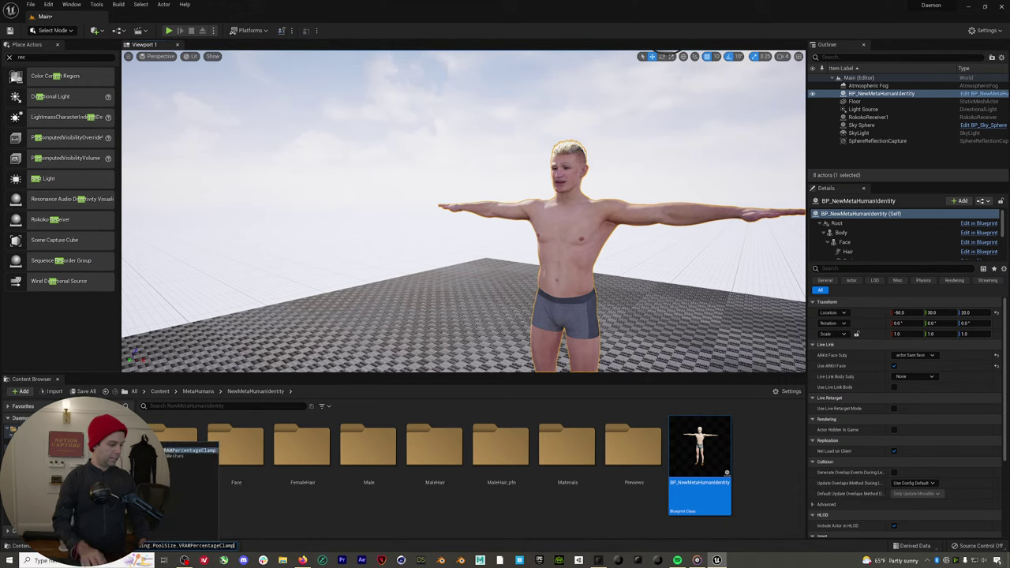
{"action": "key", "text": "Tab"}
{"action": "type", "text": "40"}
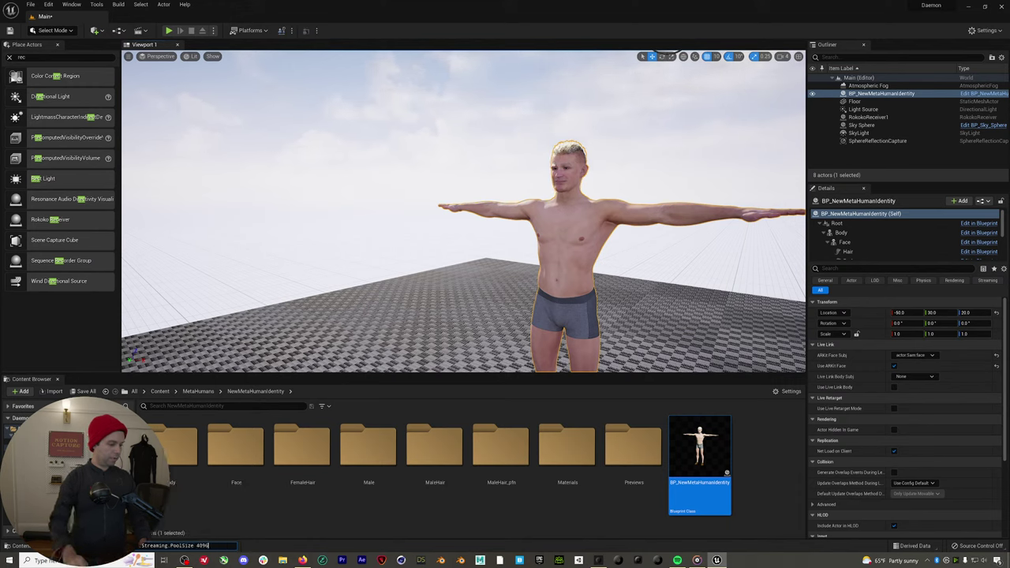
{"action": "type", "text": "96"}
{"action": "key", "text": "Return"}
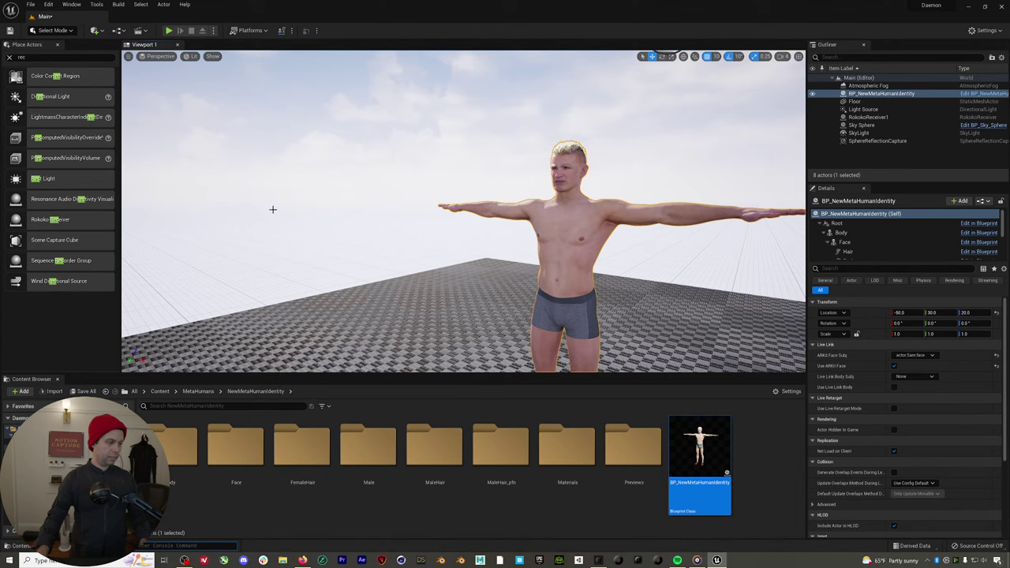
Play the level and examine the MetaHuman's streamed face and body motion up close before stopping playback
{"action": "left_click", "coordinate": [168, 31]}
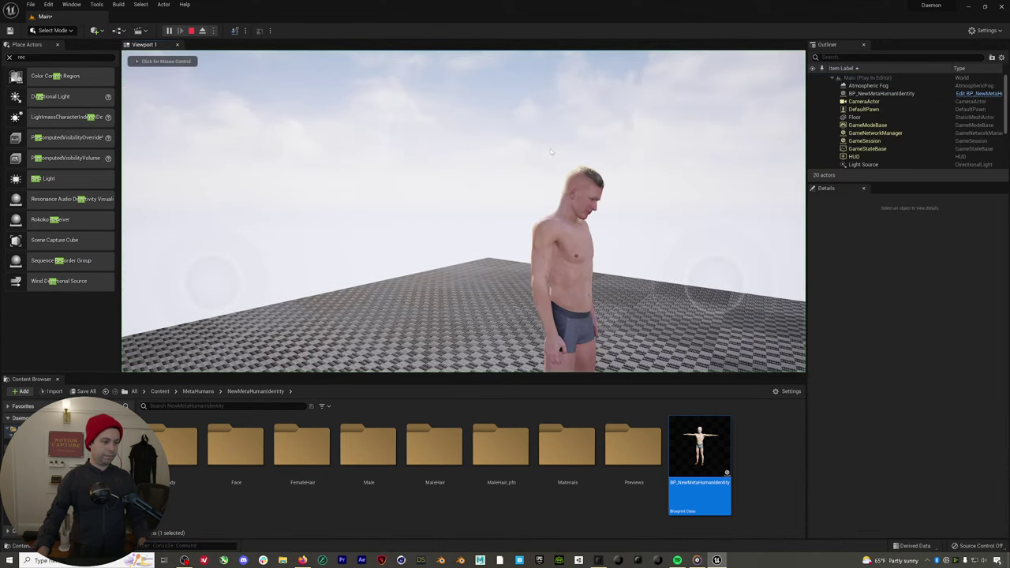
{"action": "left_click", "coordinate": [549, 149]}
{"action": "key", "text": "w"}
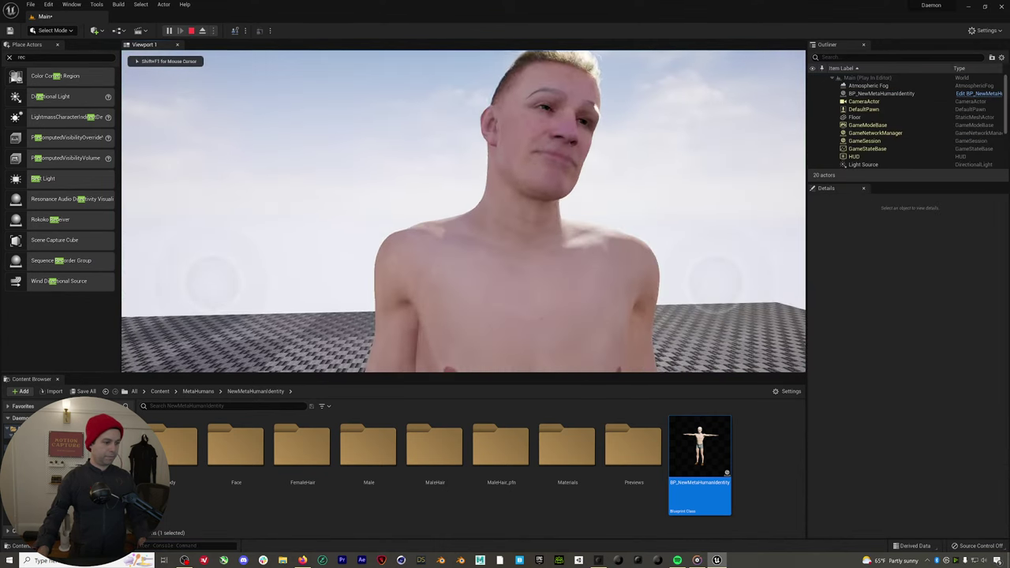
{"action": "key", "text": "s"}
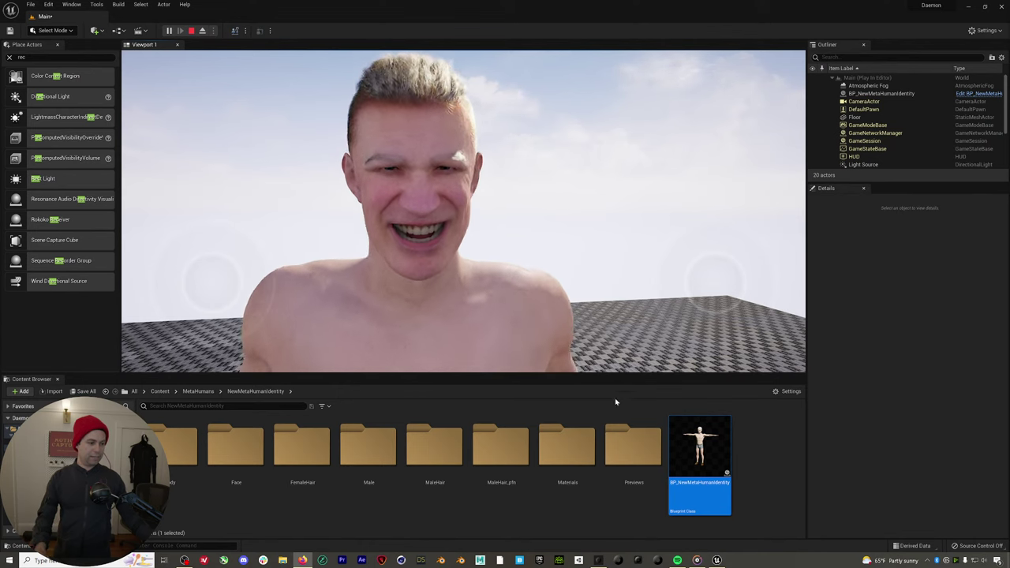
{"action": "left_click", "coordinate": [190, 32]}
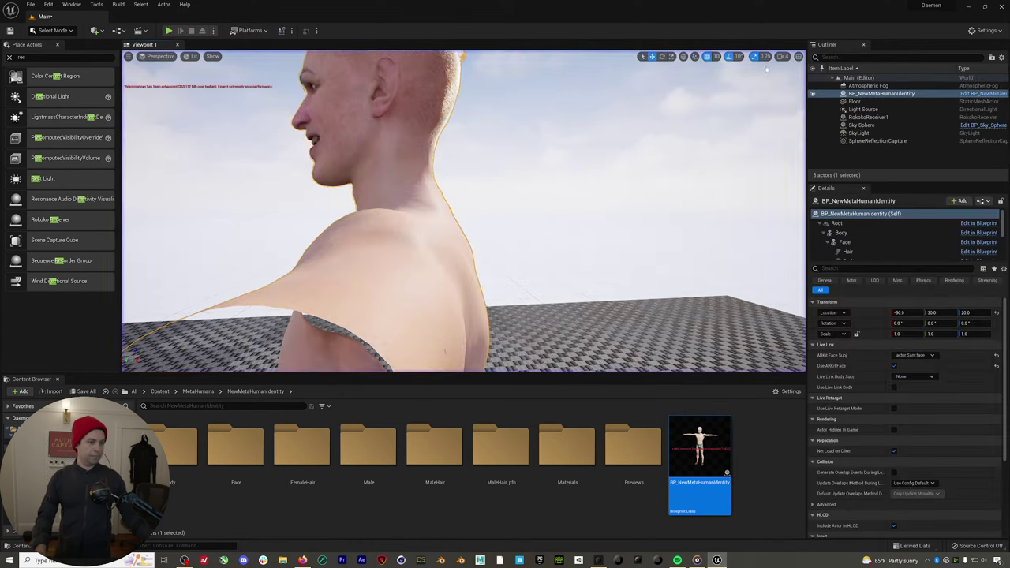
Switch to Rokoko Studio and close the take-1 playback to return to the live scene
{"action": "left_click", "coordinate": [968, 8]}
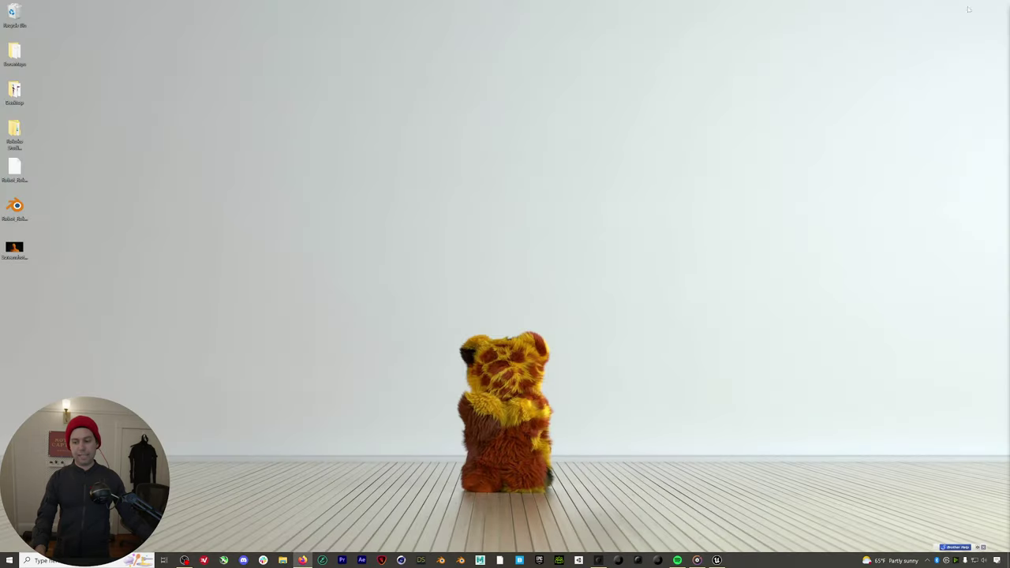
{"action": "left_click", "coordinate": [600, 560]}
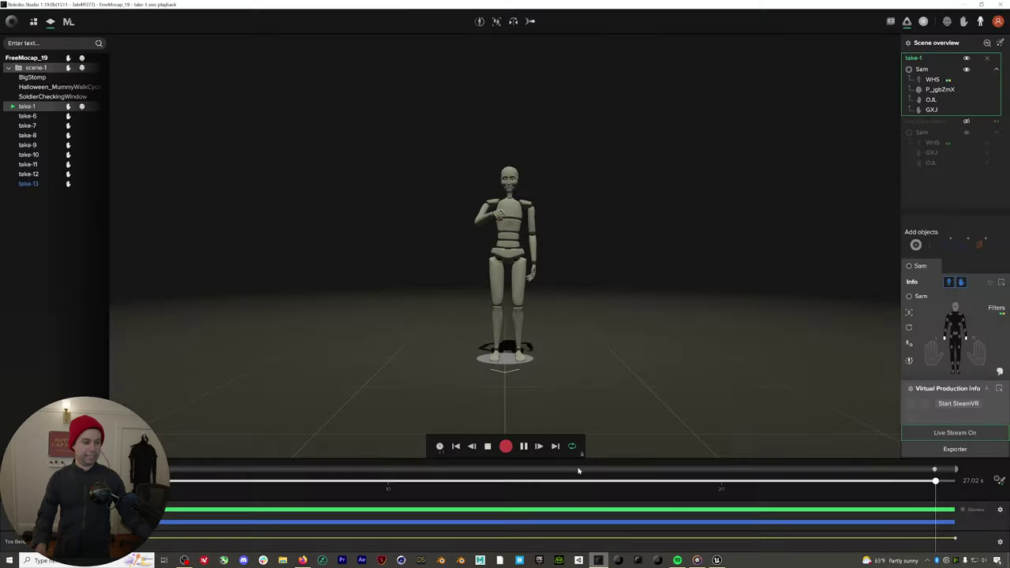
{"action": "left_click", "coordinate": [989, 60]}
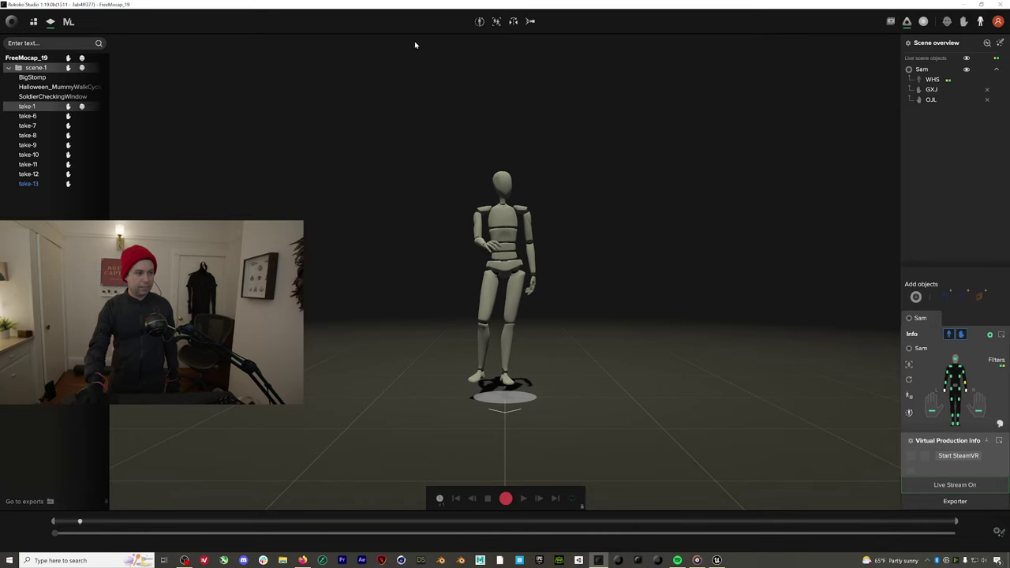
Calibrate the live actor's suit, and record a new body motion take of about 47 seconds and play it back
{"action": "left_click", "coordinate": [478, 21]}
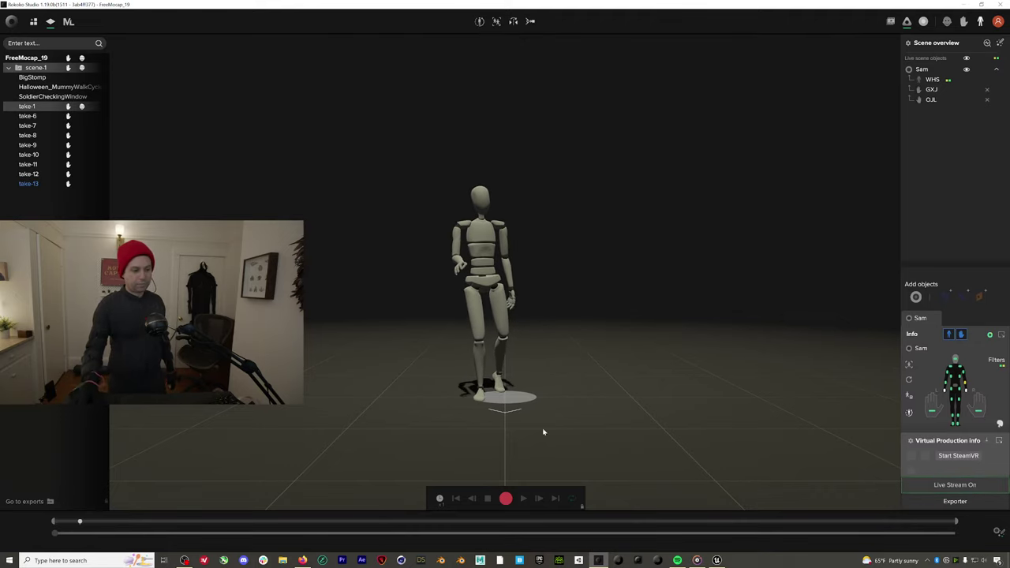
{"action": "left_click", "coordinate": [505, 498]}
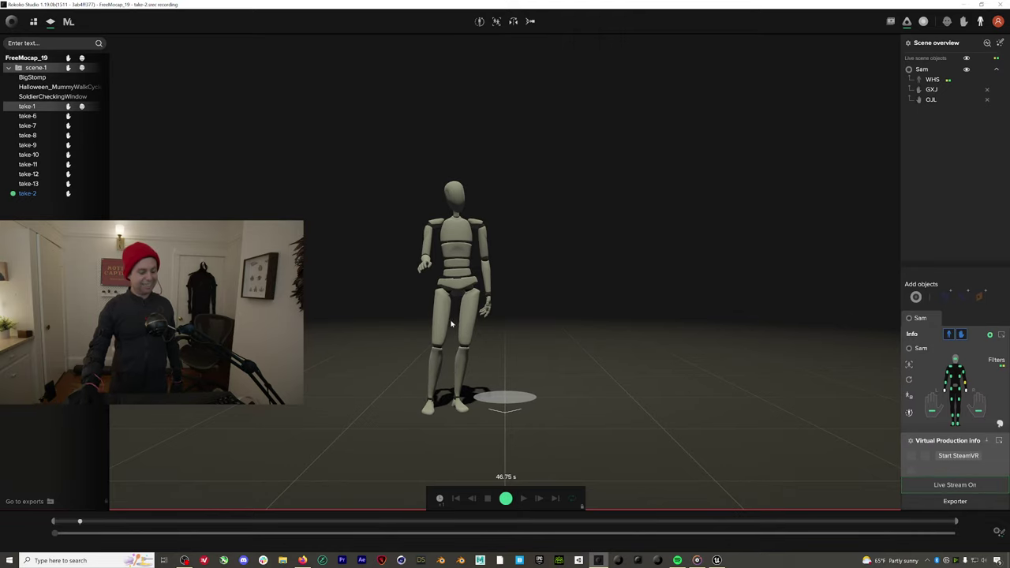
{"action": "left_click", "coordinate": [35, 193]}
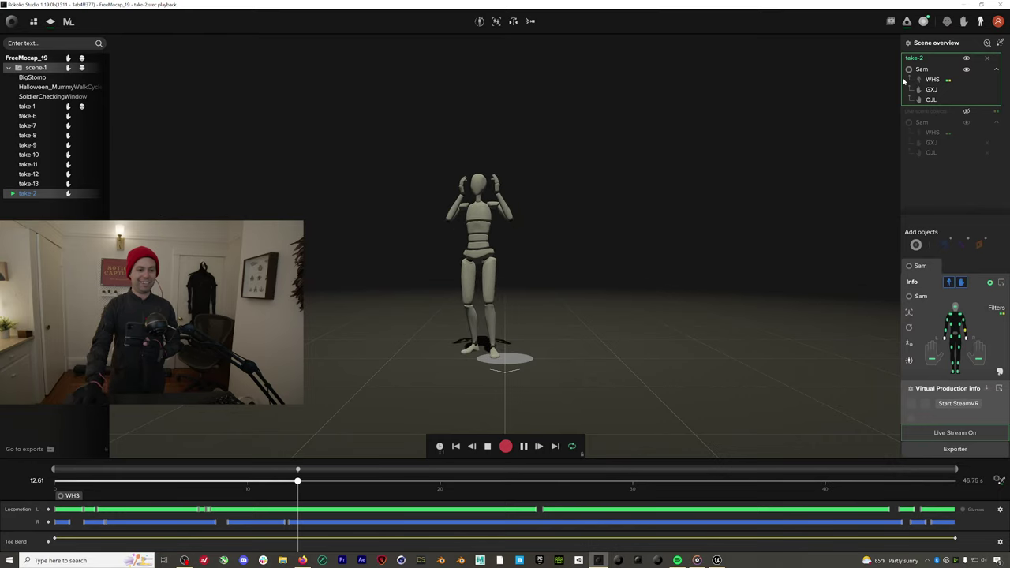
Connect the phone's face capture device as an input, and close the take-2 playback after scrubbing it to about 13 seconds
{"action": "left_click", "coordinate": [923, 21]}
{"action": "left_click", "coordinate": [972, 76]}
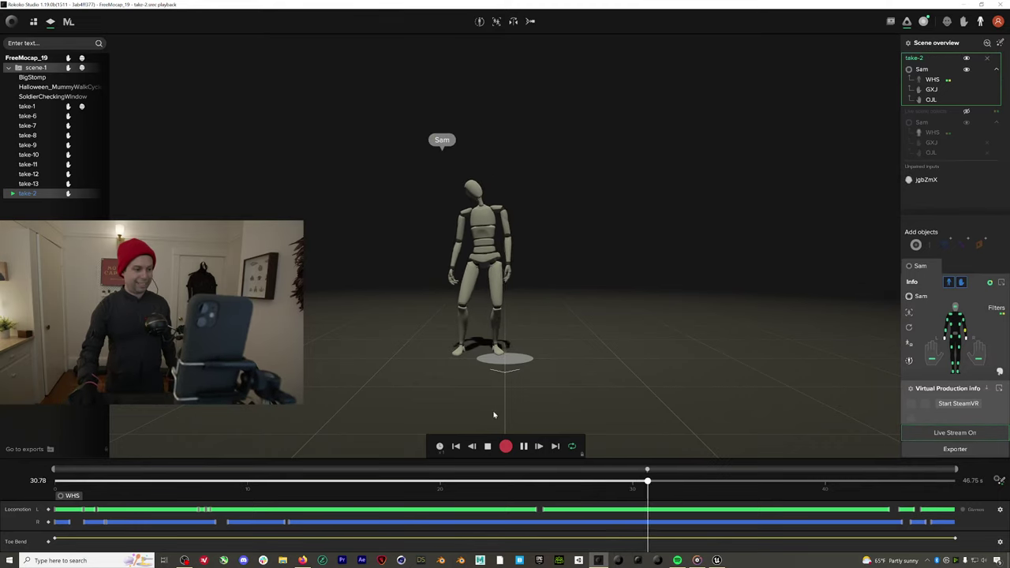
{"action": "left_click_drag", "start_coordinate": [657, 469], "coordinate": [310, 469]}
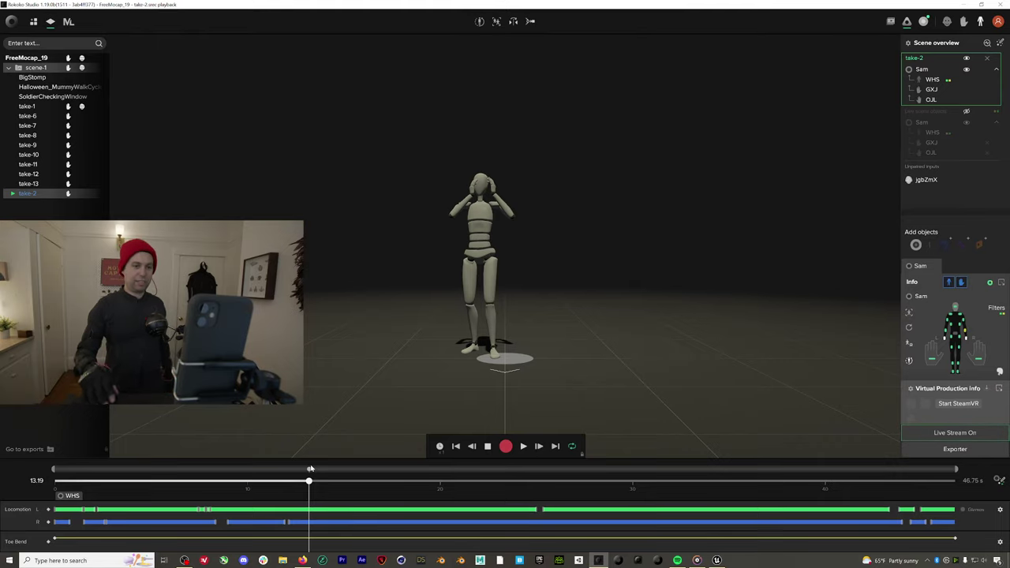
{"action": "left_click", "coordinate": [986, 57]}
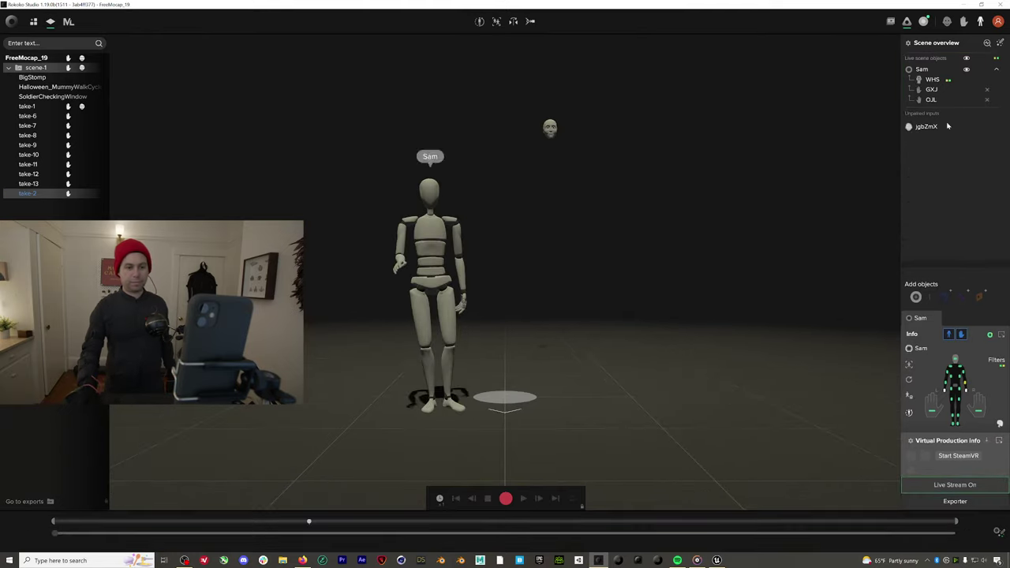
Pair the unpaired face capture input with the live actor, and detach it again
{"action": "left_click_drag", "start_coordinate": [928, 127], "coordinate": [923, 69]}
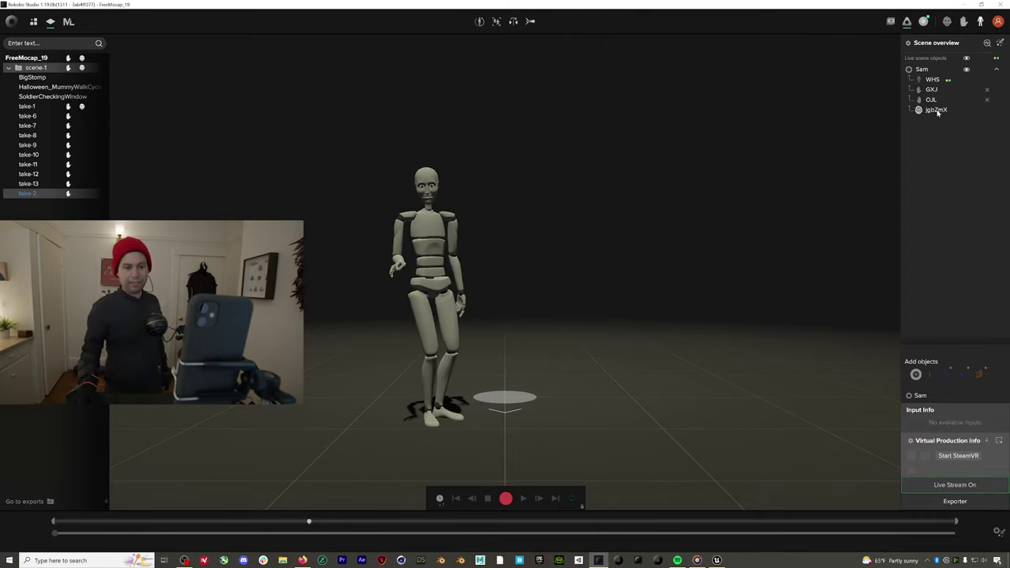
{"action": "left_click_drag", "start_coordinate": [937, 112], "coordinate": [938, 129]}
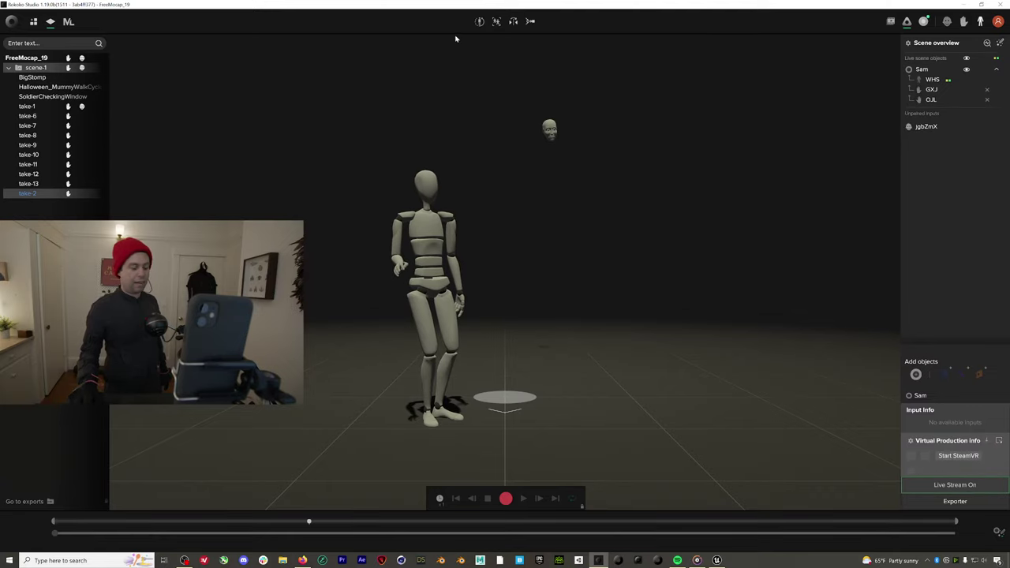
Recalibrate the live actor, record a new body motion take of about 33 seconds, and play it back before closing the playback
{"action": "left_click", "coordinate": [480, 22]}
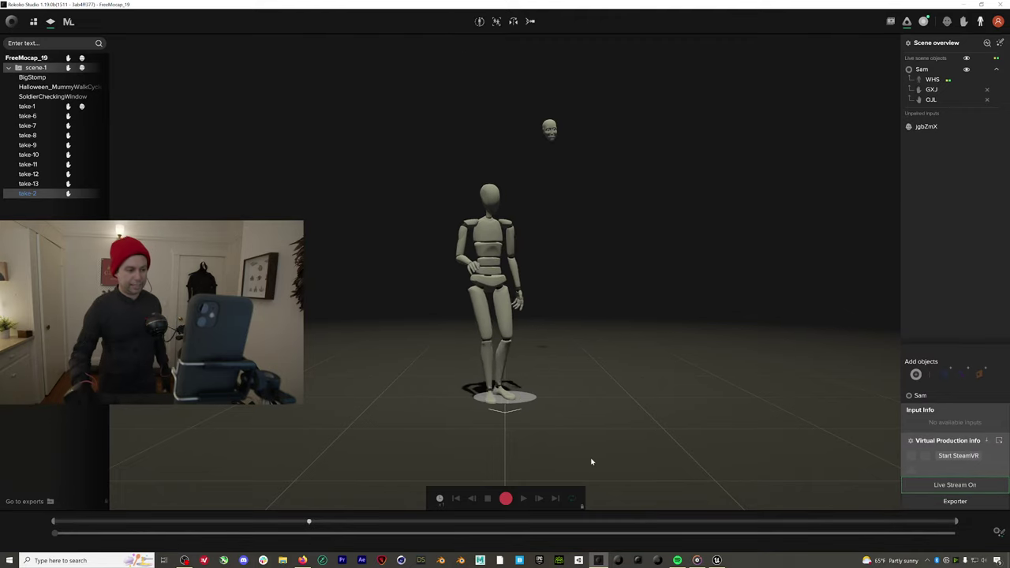
{"action": "left_click", "coordinate": [504, 499]}
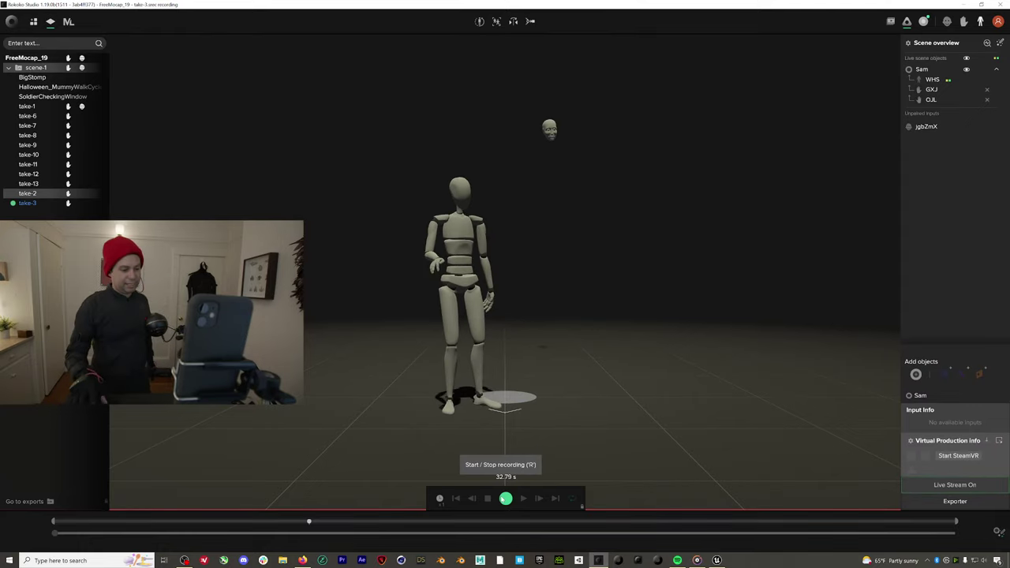
{"action": "left_click", "coordinate": [505, 498]}
{"action": "left_click", "coordinate": [28, 203]}
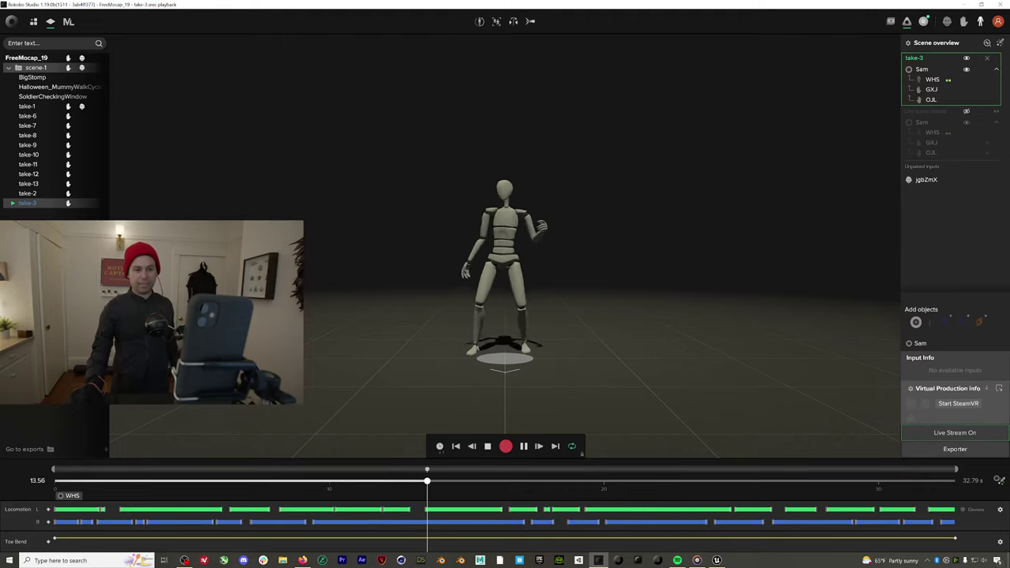
{"action": "left_click", "coordinate": [986, 58]}
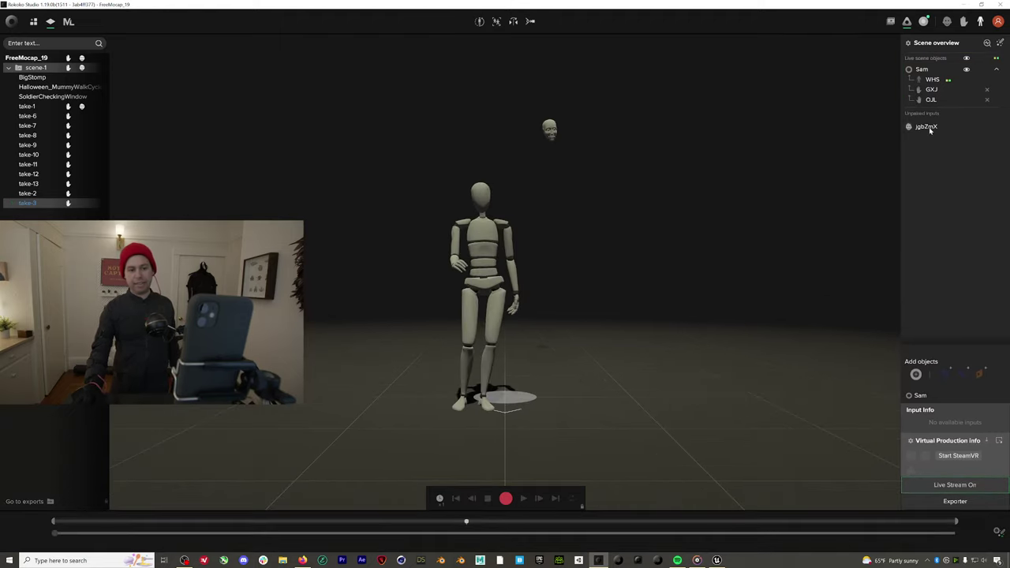
Pair the unpaired face capture input with the live actor, and switch to Unreal Engine to play the level
{"action": "left_click_drag", "start_coordinate": [930, 93], "coordinate": [923, 71]}
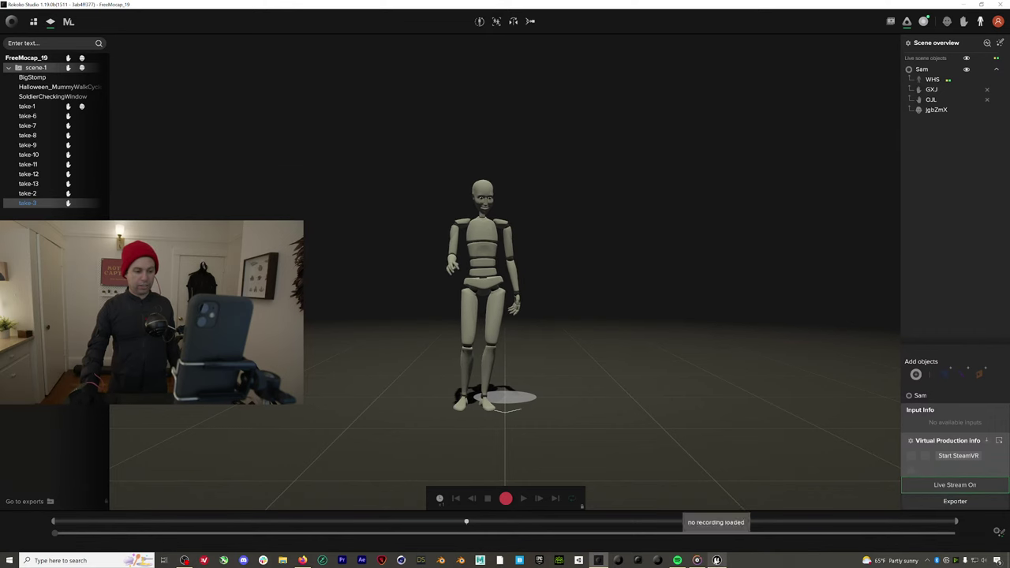
{"action": "left_click", "coordinate": [716, 560]}
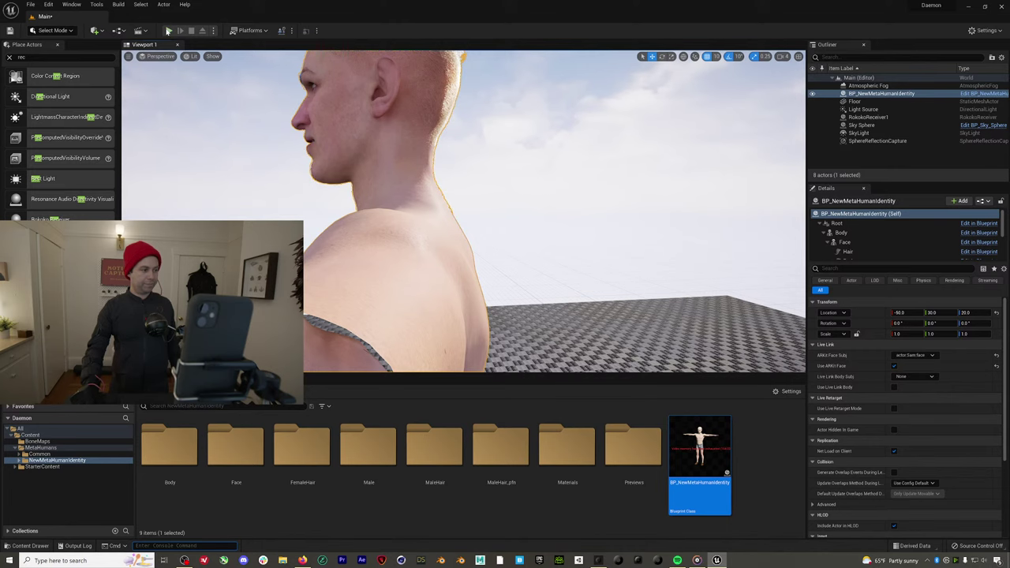
{"action": "left_click", "coordinate": [168, 31]}
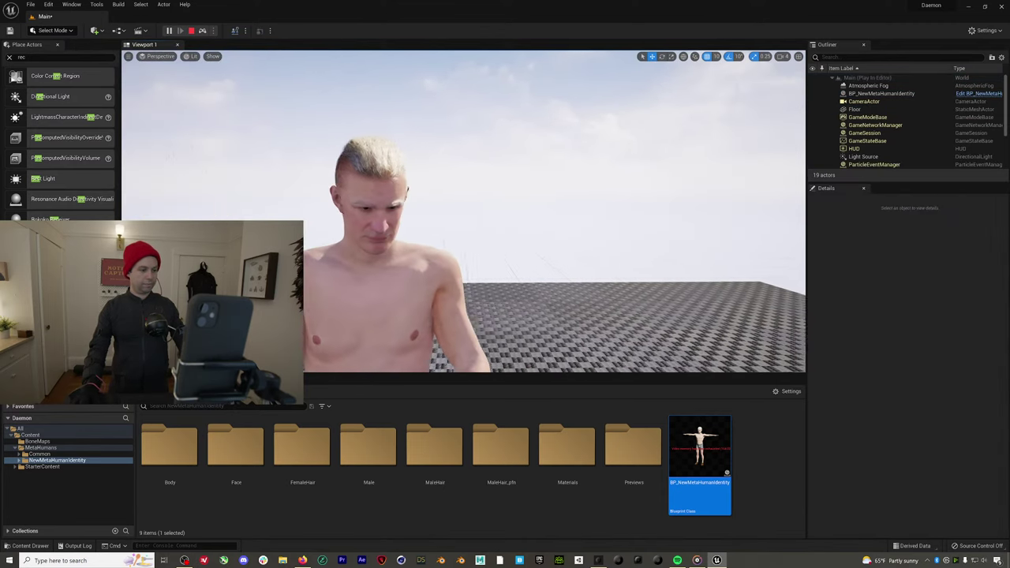
Set the viewport camera speed to 1, inspect the MetaHuman's live face capture up close, and stop the play session
{"action": "left_click", "coordinate": [781, 57]}
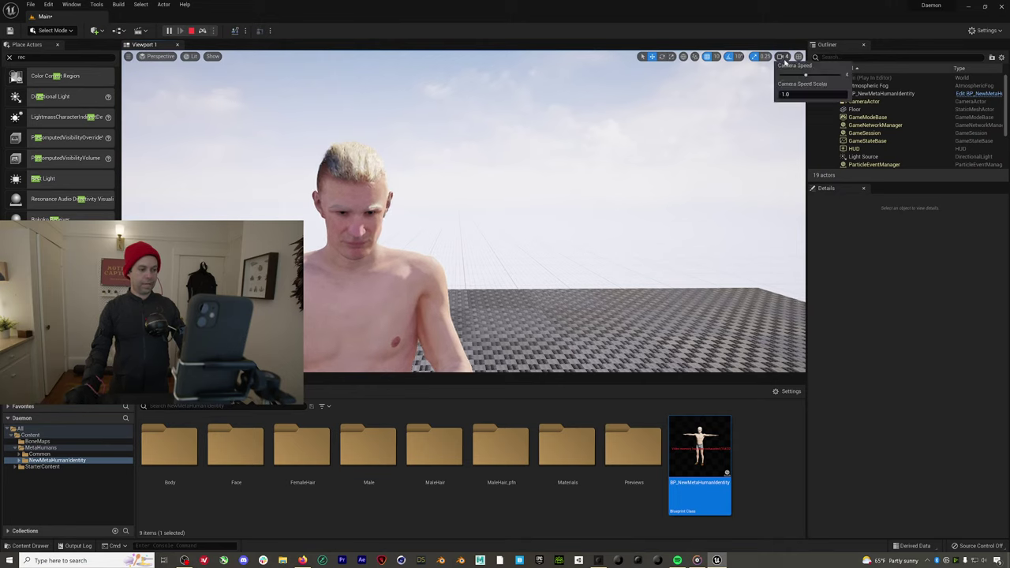
{"action": "left_click", "coordinate": [745, 92]}
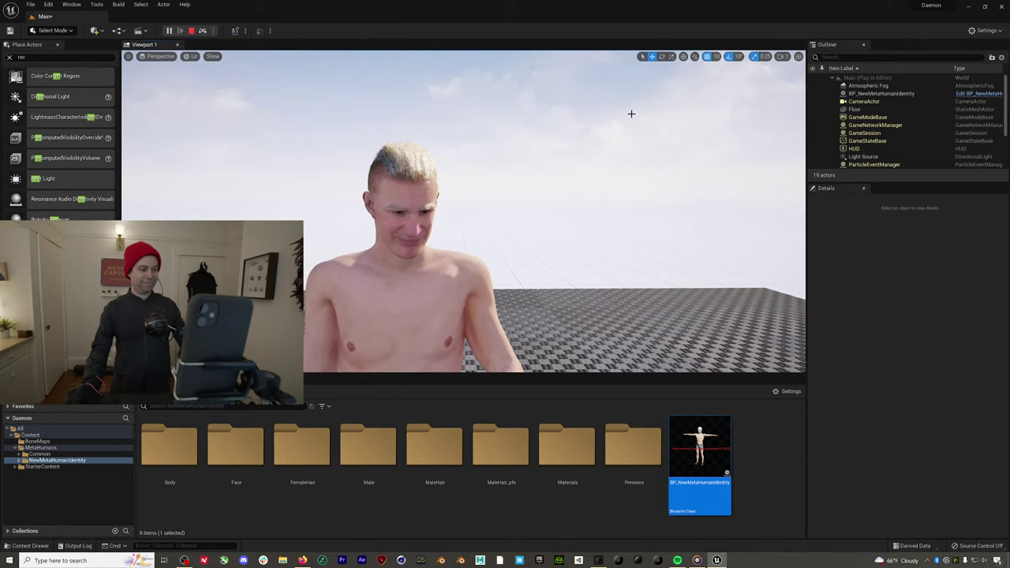
{"action": "key", "text": "w"}
{"action": "right_click_drag", "start_coordinate": [622, 108], "coordinate": [622, 108]}
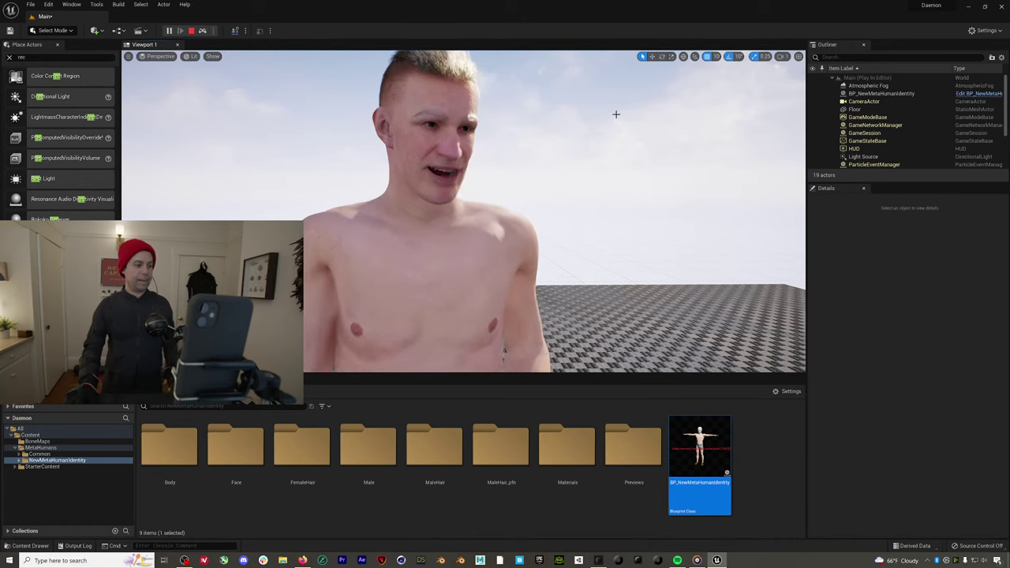
{"action": "right_click_drag", "start_coordinate": [616, 114], "coordinate": [616, 114]}
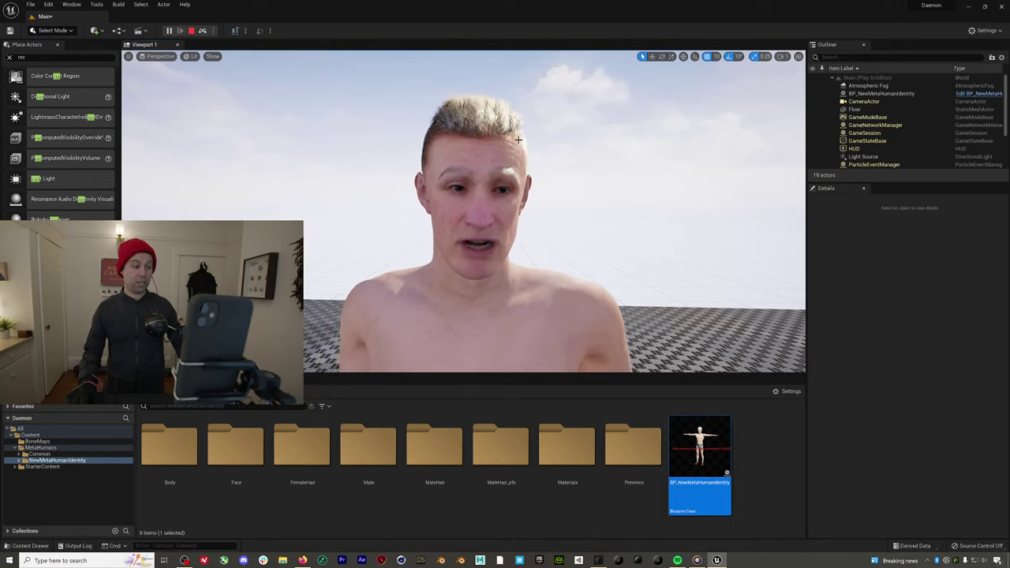
{"action": "key", "text": "w"}
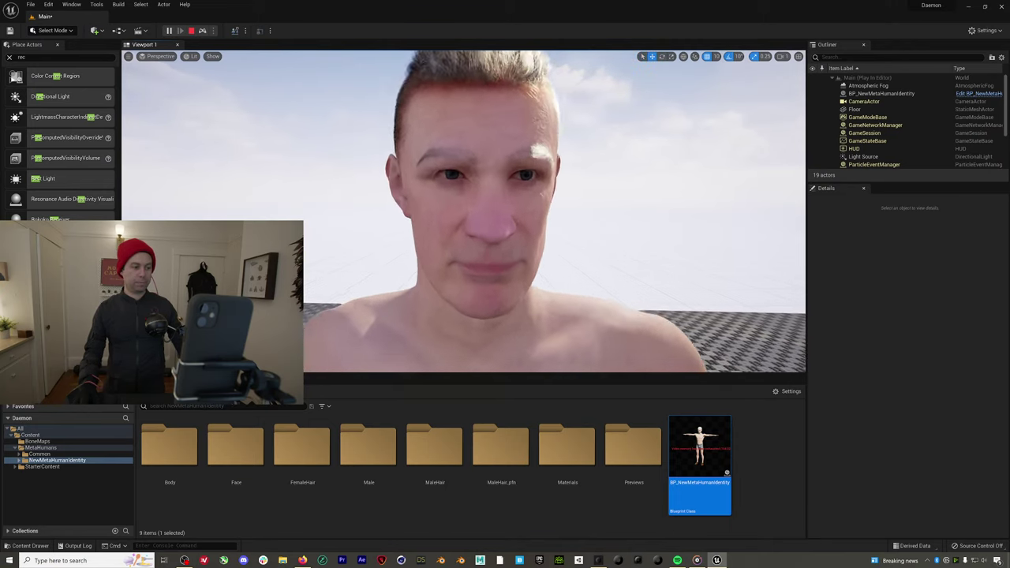
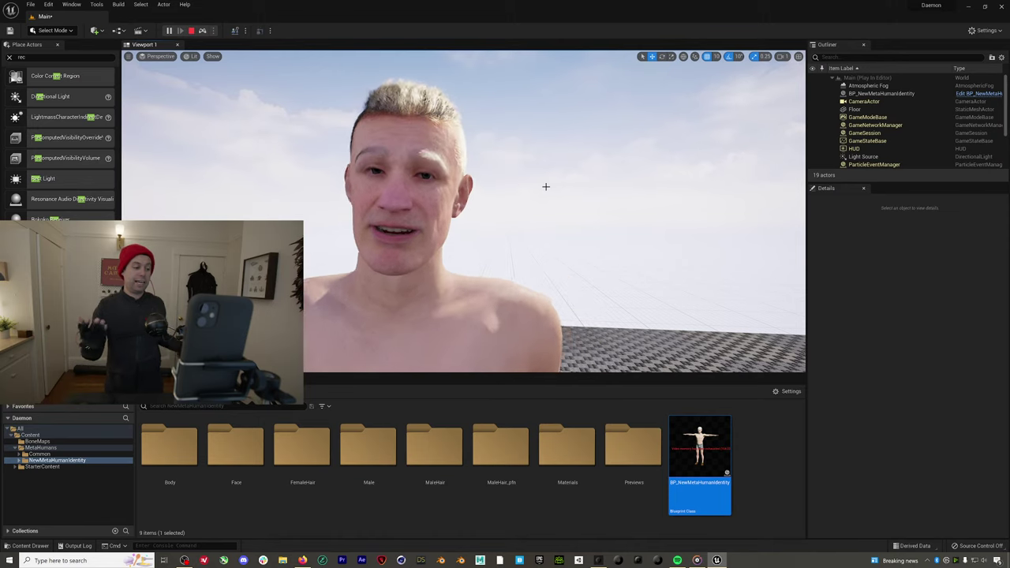
{"action": "left_click", "coordinate": [191, 30]}
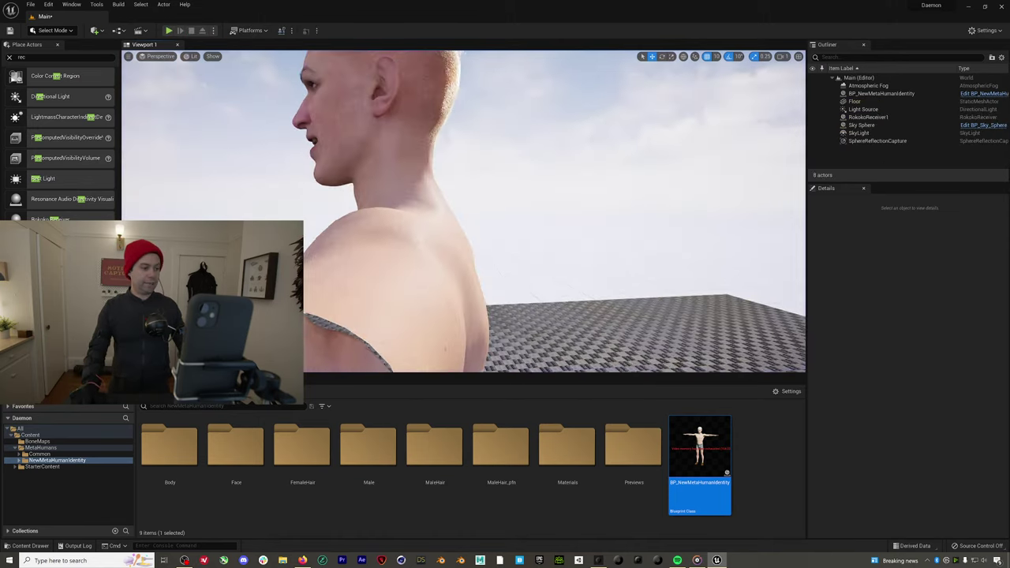
Delete the Light Source directional light, confirming that its Sky Sphere reference breaks, and delete the SkyLight
{"action": "mouse_move", "coordinate": [472, 139]}
{"action": "right_mouse_down"}
{"action": "mouse_move", "coordinate": [442, 141]}
{"action": "mouse_move", "coordinate": [472, 138]}
{"action": "right_mouse_up"}
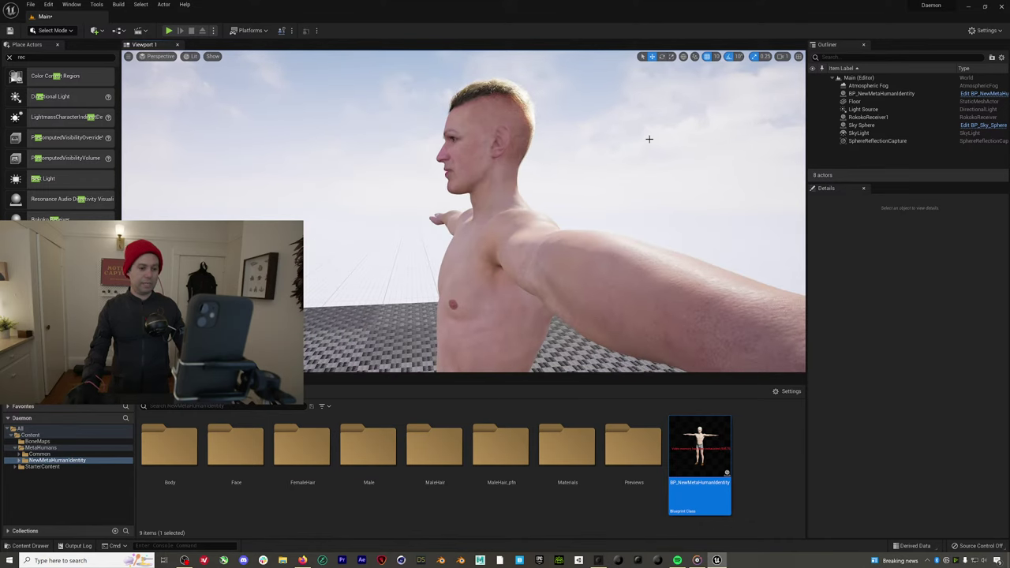
{"action": "left_click", "coordinate": [868, 109]}
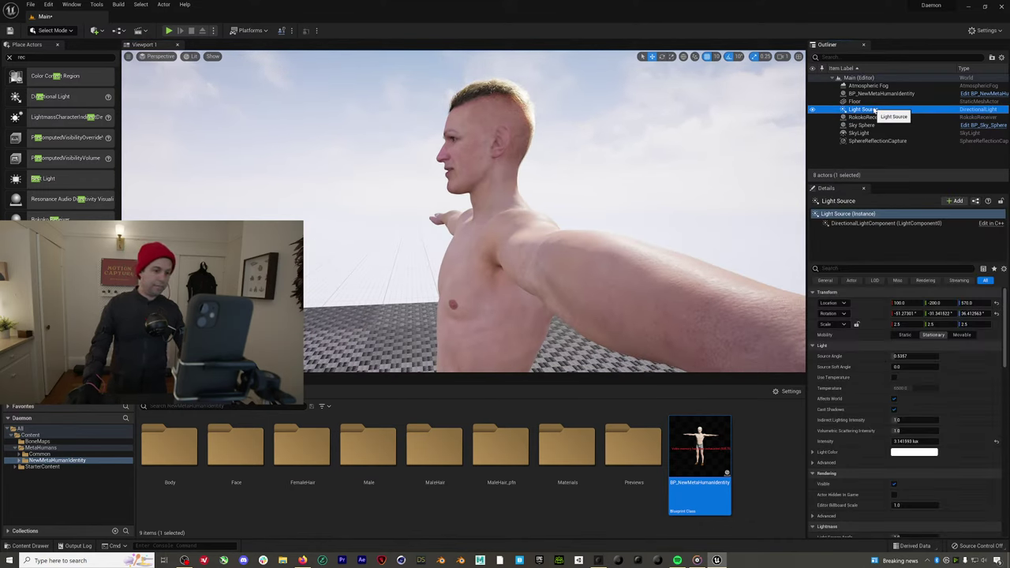
{"action": "key", "text": "Delete"}
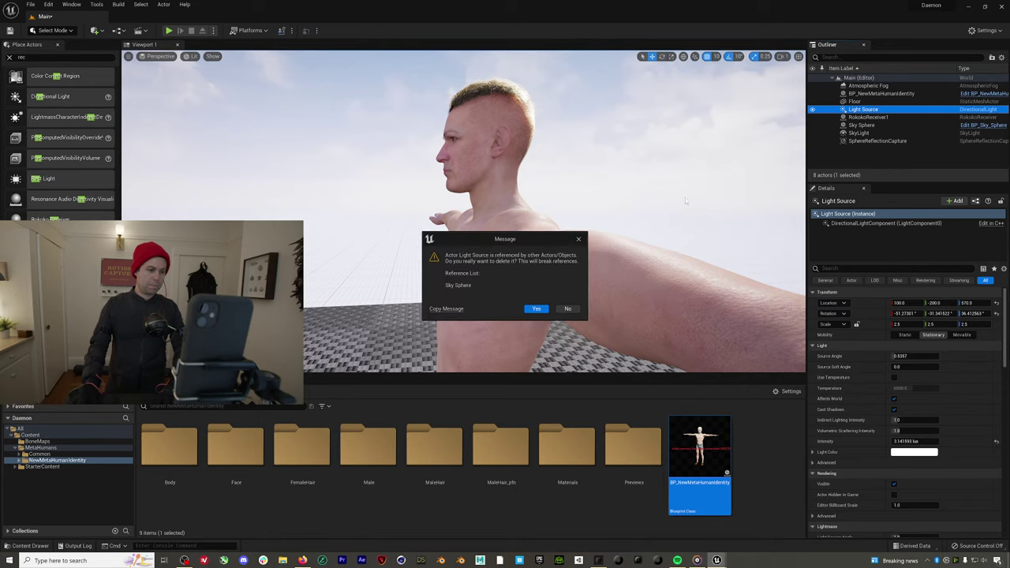
{"action": "left_click", "coordinate": [536, 309]}
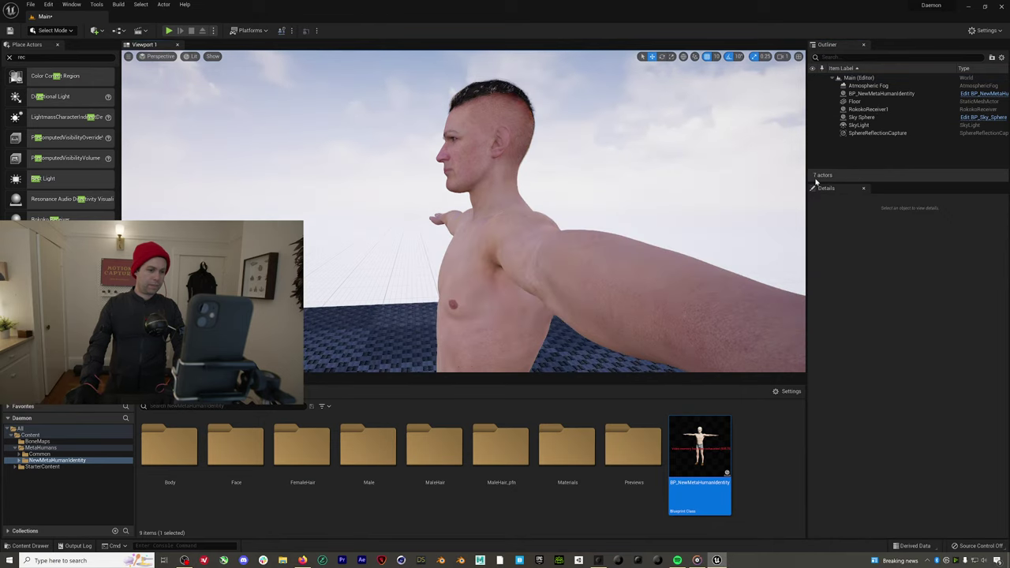
{"action": "left_click", "coordinate": [858, 125]}
{"action": "key", "text": "Delete"}
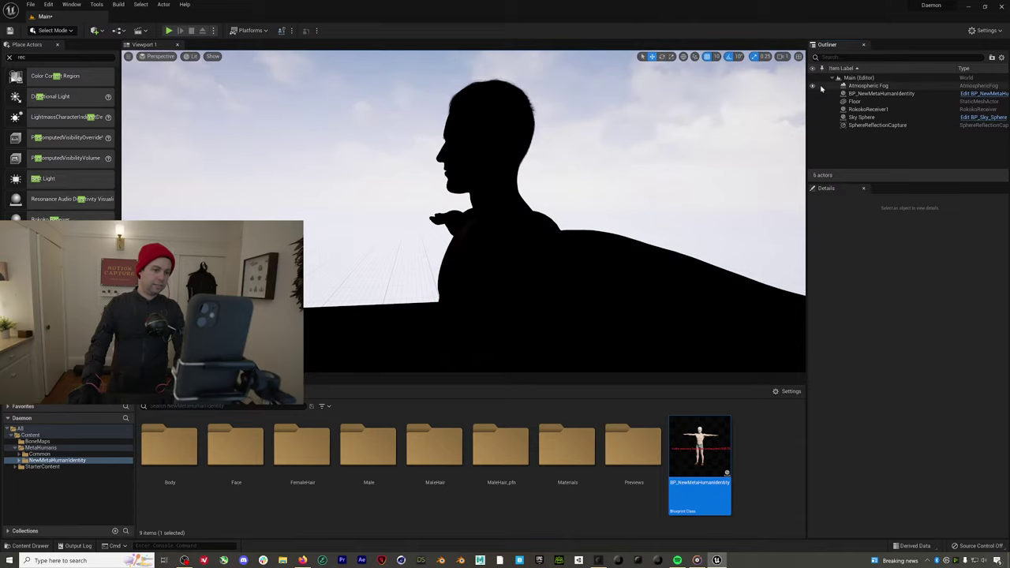
Delete the Atmospheric Fog and Sky Sphere actors from the level
{"action": "left_click", "coordinate": [878, 86]}
{"action": "key", "text": "Delete"}
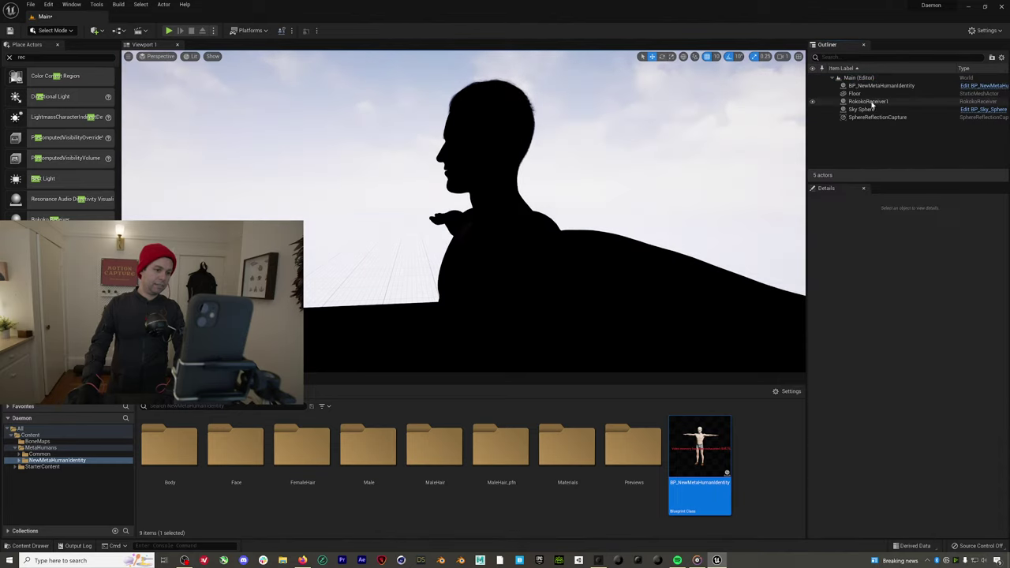
{"action": "left_click", "coordinate": [861, 109]}
{"action": "key", "text": "Delete"}
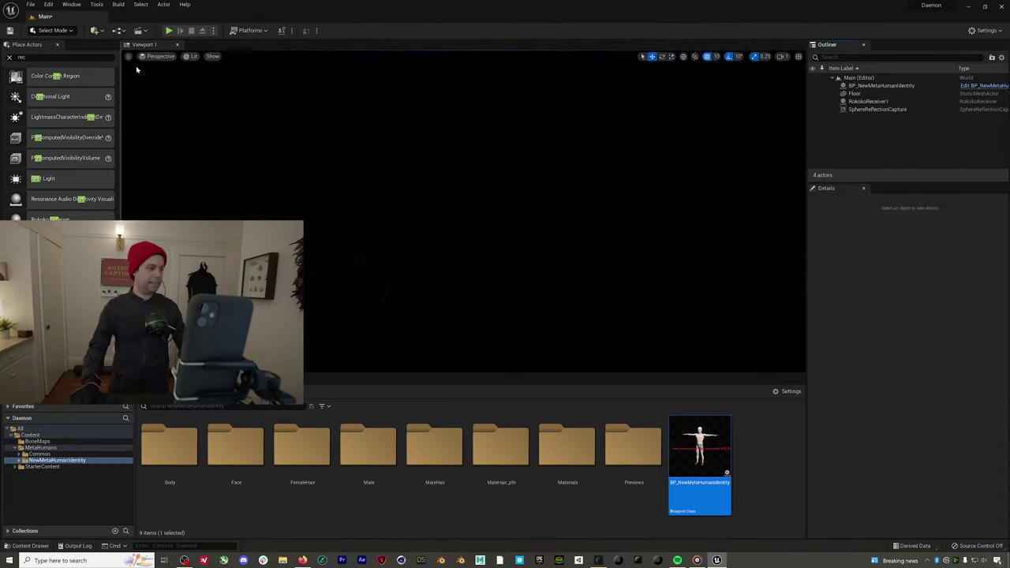
Close the Place Actors panel and add a point light beside the MetaHuman
{"action": "left_click", "coordinate": [57, 44]}
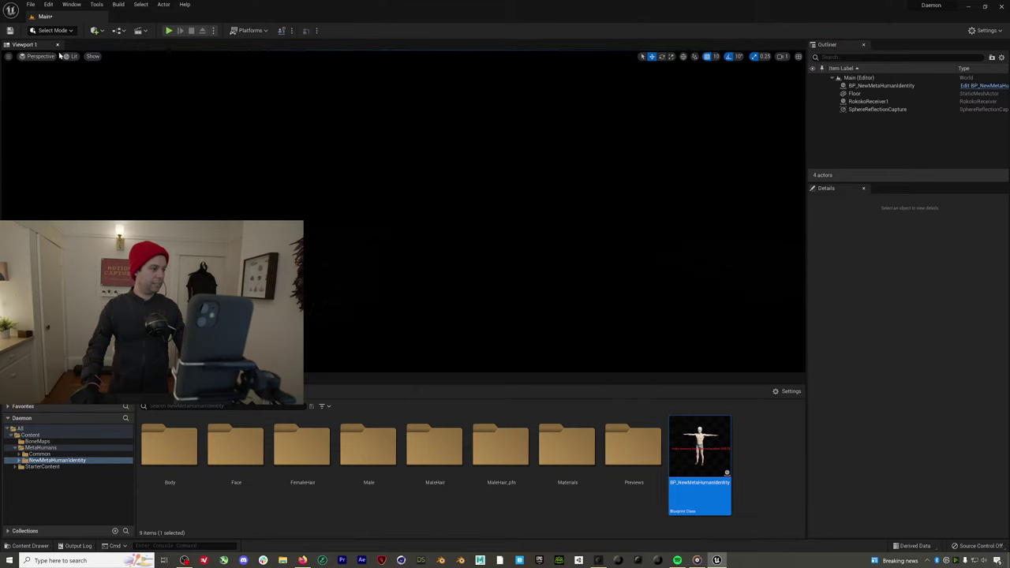
{"action": "left_click", "coordinate": [98, 31]}
{"action": "mouse_move", "coordinate": [126, 103]}
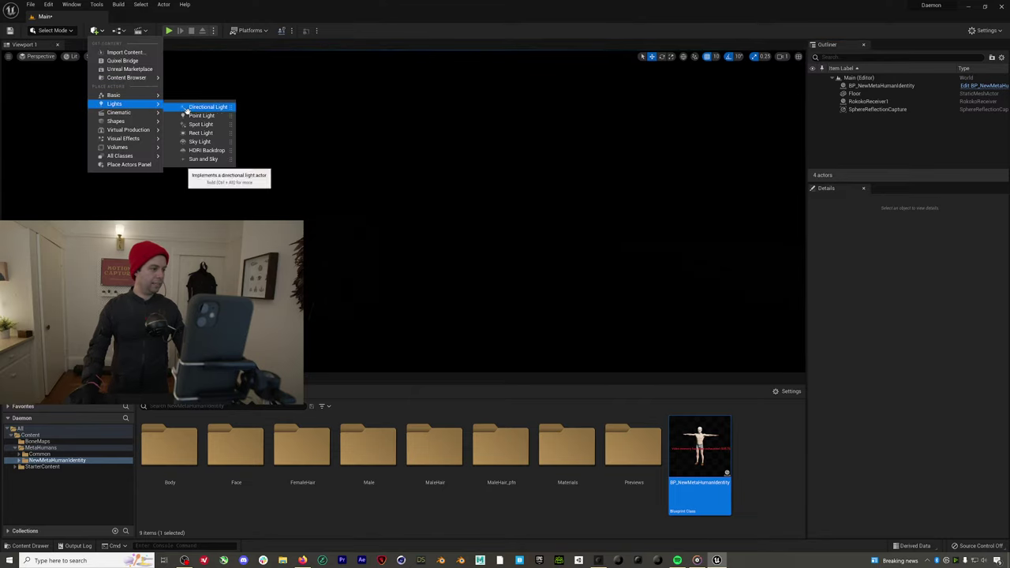
{"action": "left_click_drag", "start_coordinate": [202, 116], "coordinate": [703, 216]}
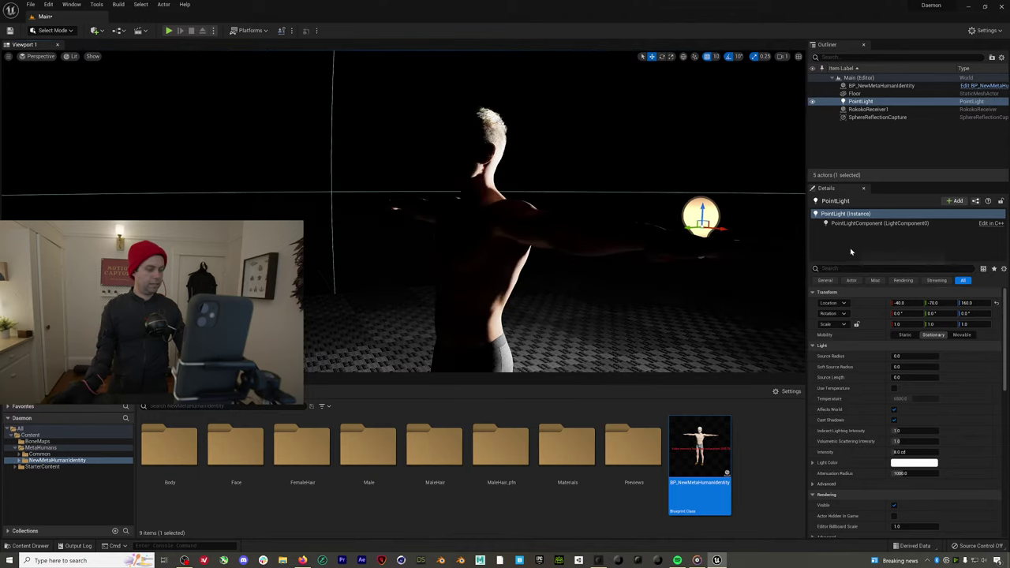
Turn off grid snapping and move the point light above and behind the MetaHuman, to about X -40, Y -120, Z 250
{"action": "right_click_drag", "start_coordinate": [702, 216], "coordinate": [670, 225]}
{"action": "right_click_drag", "start_coordinate": [486, 215], "coordinate": [552, 230]}
{"action": "left_click_drag", "start_coordinate": [683, 242], "coordinate": [801, 199]}
{"action": "right_click_drag", "start_coordinate": [757, 149], "coordinate": [712, 92]}
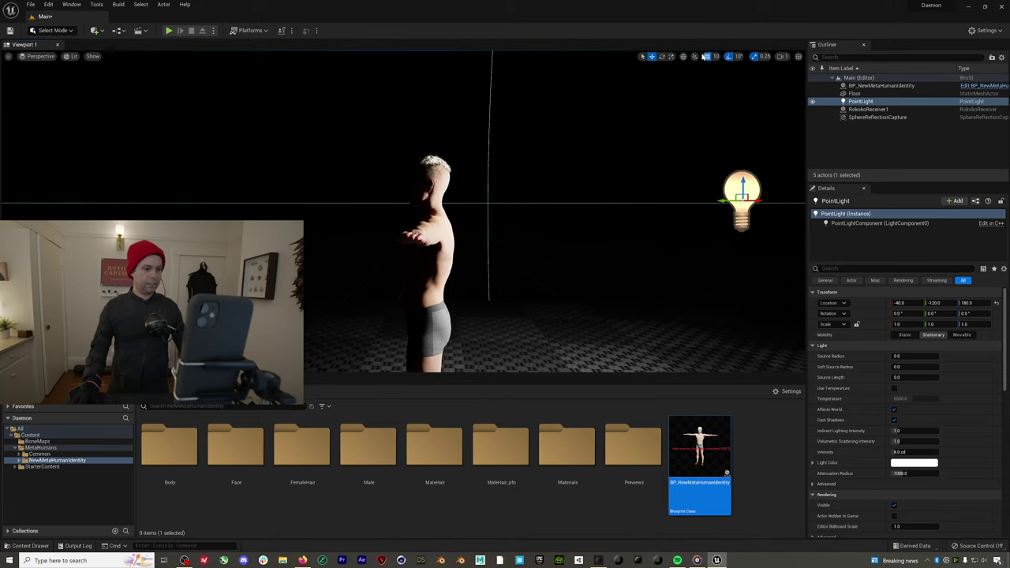
{"action": "left_click_drag", "start_coordinate": [742, 185], "coordinate": [729, 91]}
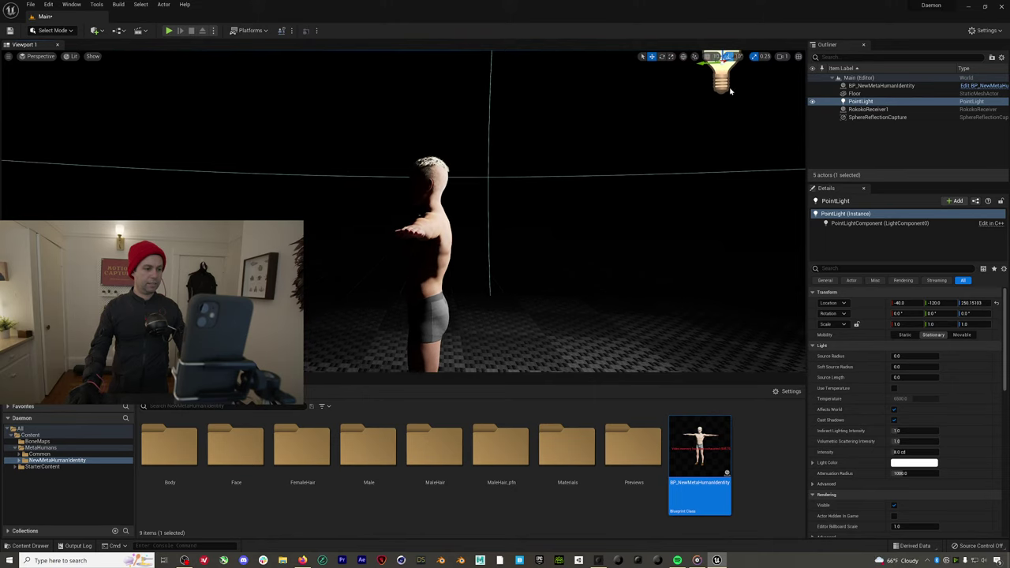
{"action": "right_click", "coordinate": [642, 169]}
{"action": "key", "text": "Escape"}
{"action": "right_click_drag", "start_coordinate": [642, 169], "coordinate": [673, 143]}
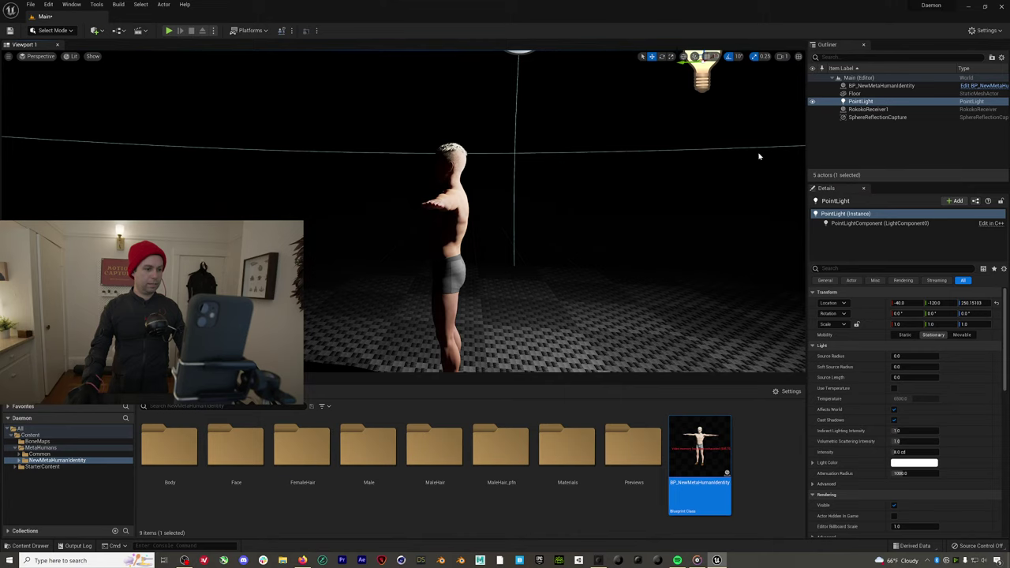
Play the level to check the point light on the live MetaHuman, and stop the session
{"action": "left_click", "coordinate": [169, 30]}
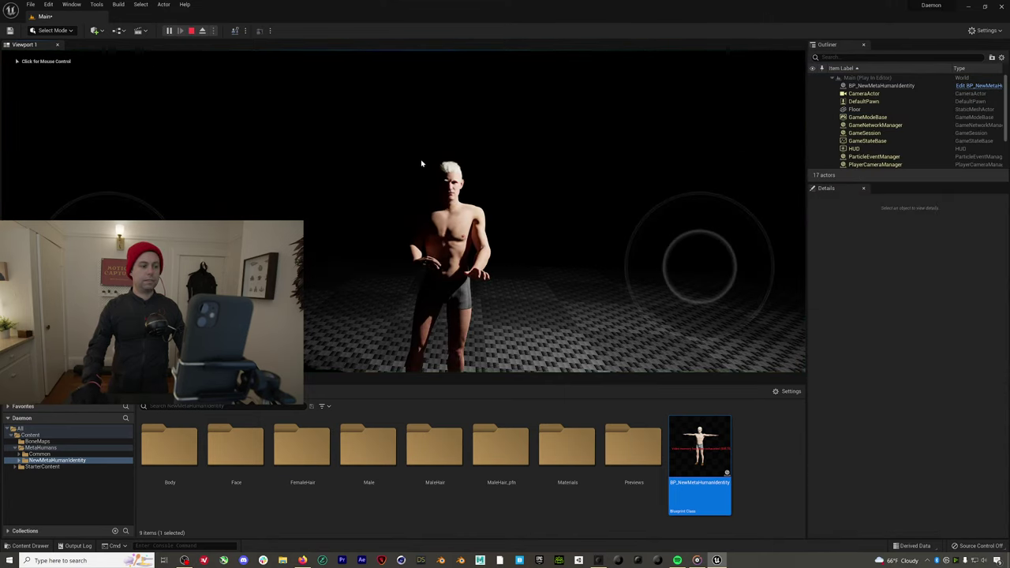
{"action": "left_click", "coordinate": [191, 31]}
{"action": "left_click", "coordinate": [701, 70]}
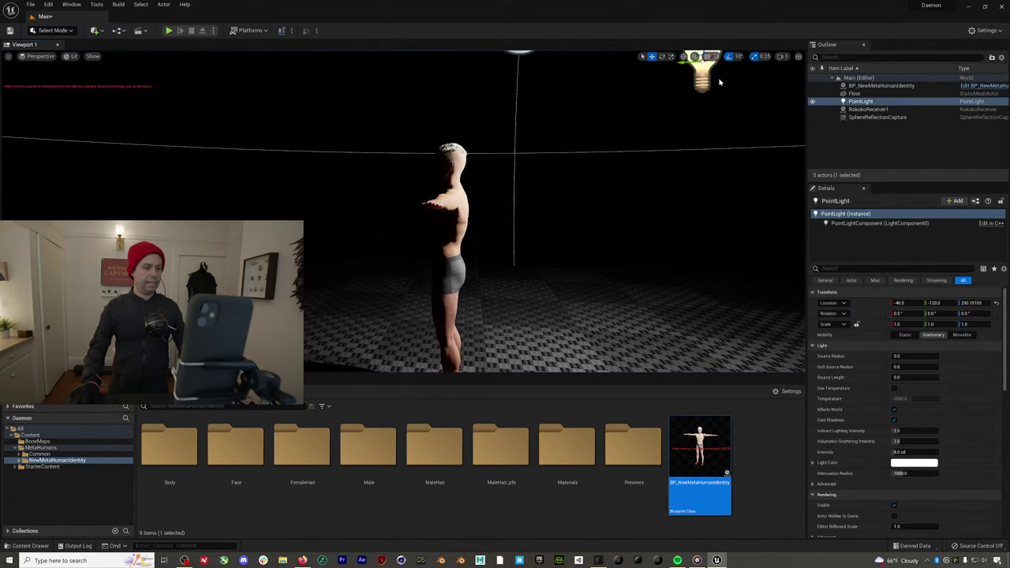
{"action": "right_click", "coordinate": [684, 109]}
{"action": "key", "text": "Escape"}
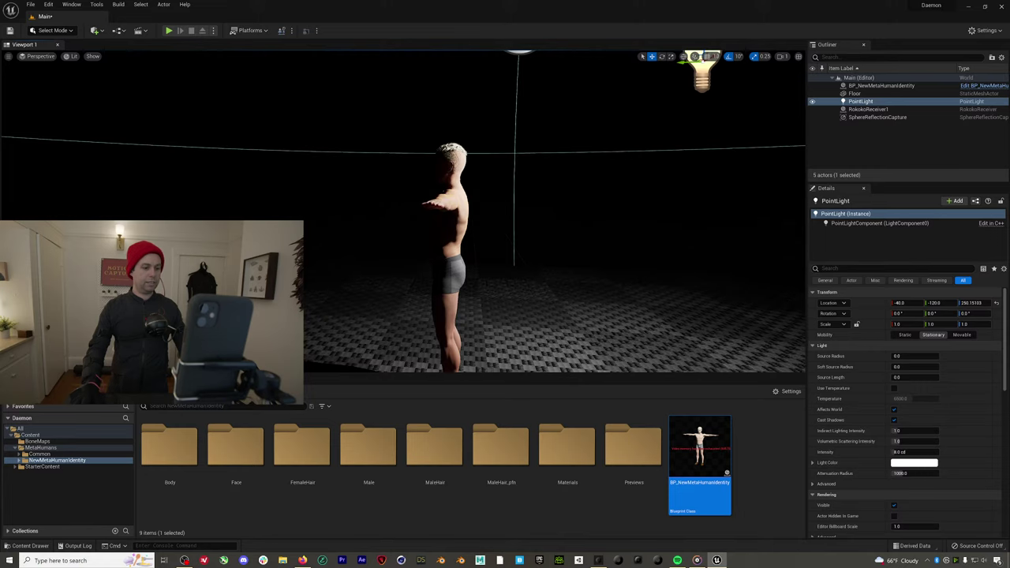
Duplicate the point light to the MetaHuman's front at about Y 263, and lower the copy's intensity to about 0.98 cd
{"action": "scroll", "coordinate": [552, 211], "scroll_direction": "down", "scroll_amount": 4}
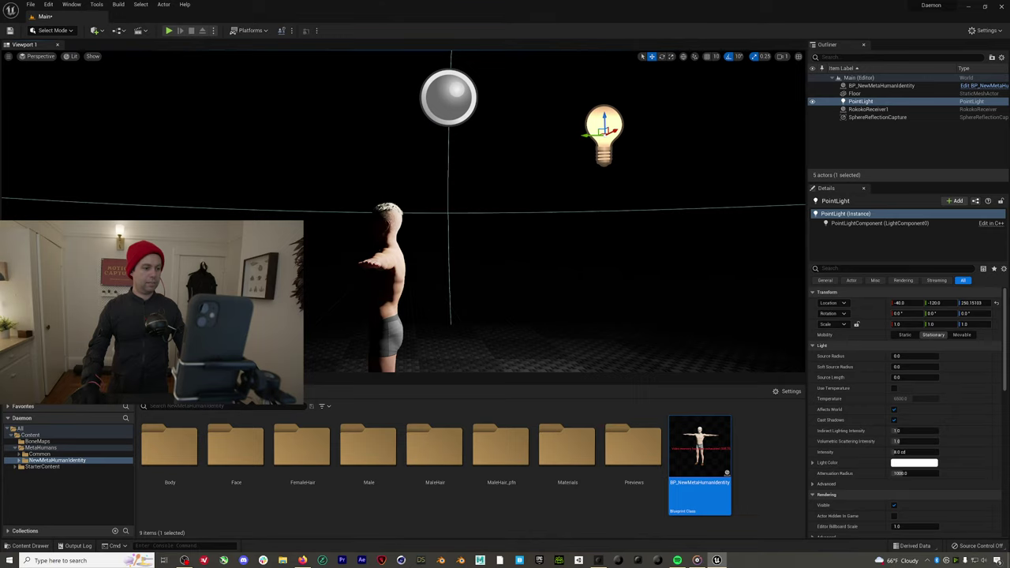
{"action": "left_click_drag", "start_coordinate": [594, 136], "coordinate": [295, 138], "text": "alt"}
{"action": "right_click_drag", "start_coordinate": [295, 137], "coordinate": [328, 129]}
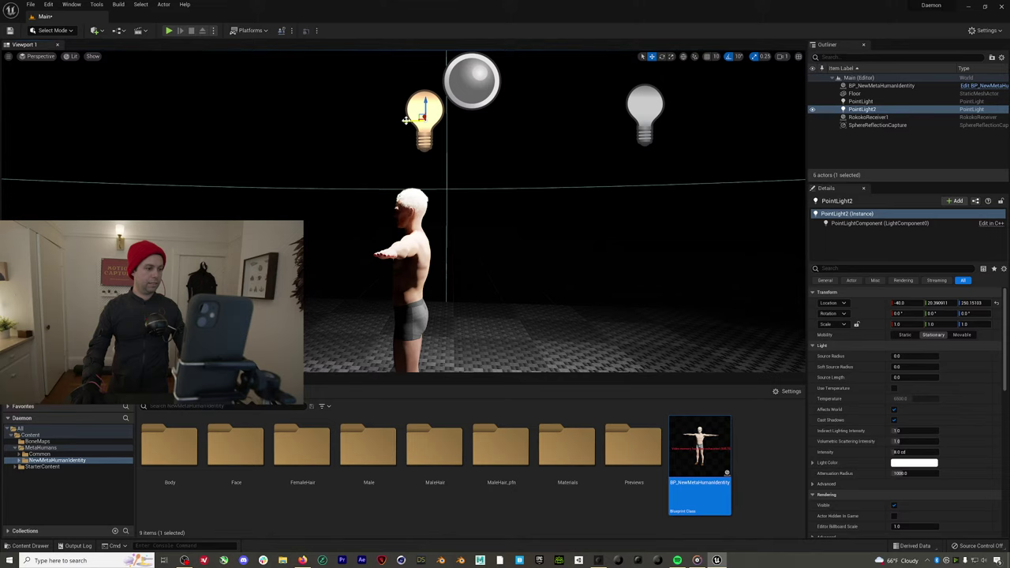
{"action": "left_click_drag", "start_coordinate": [405, 119], "coordinate": [84, 125]}
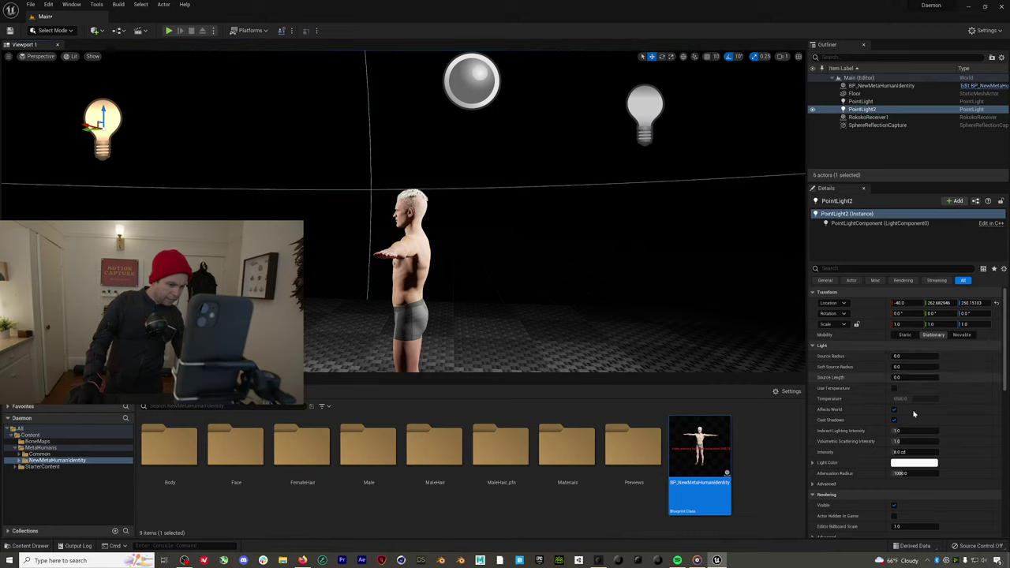
{"action": "left_click_drag", "start_coordinate": [913, 451], "coordinate": [877, 451]}
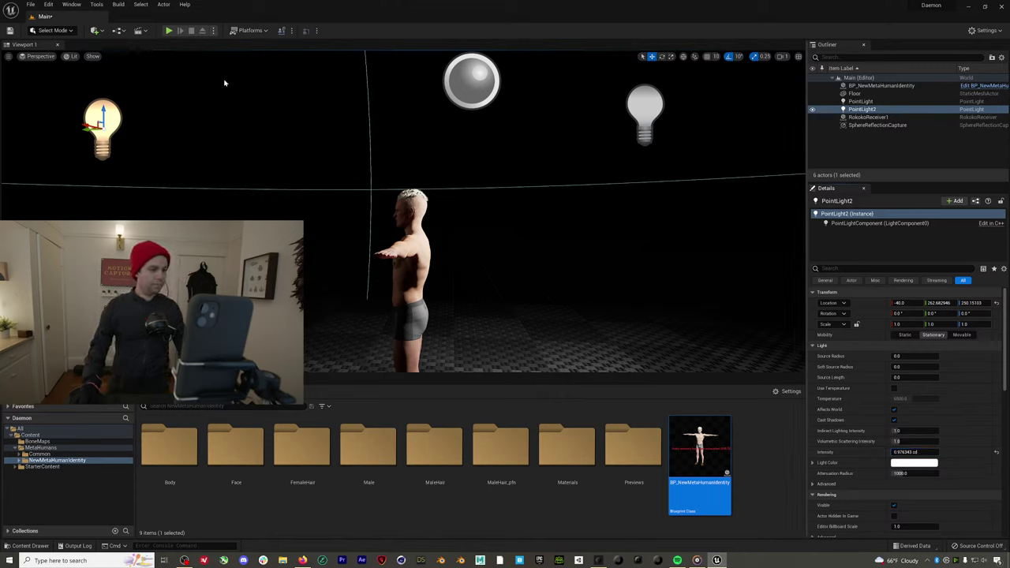
Add a Cine Camera Actor, pilot it in the viewport, and frame the MetaHuman's head and shoulders from the side
{"action": "left_click", "coordinate": [94, 32]}
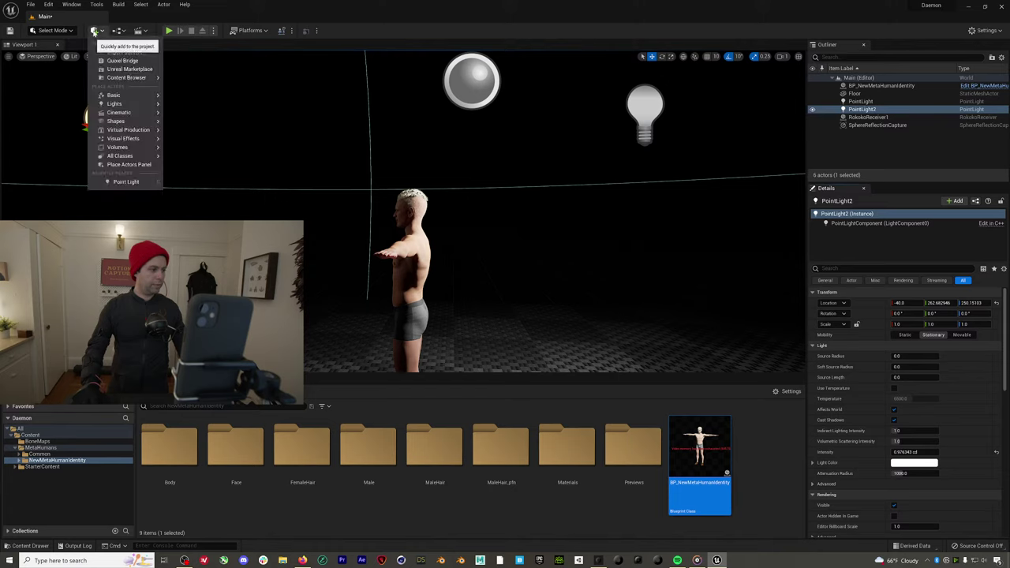
{"action": "mouse_move", "coordinate": [135, 114]}
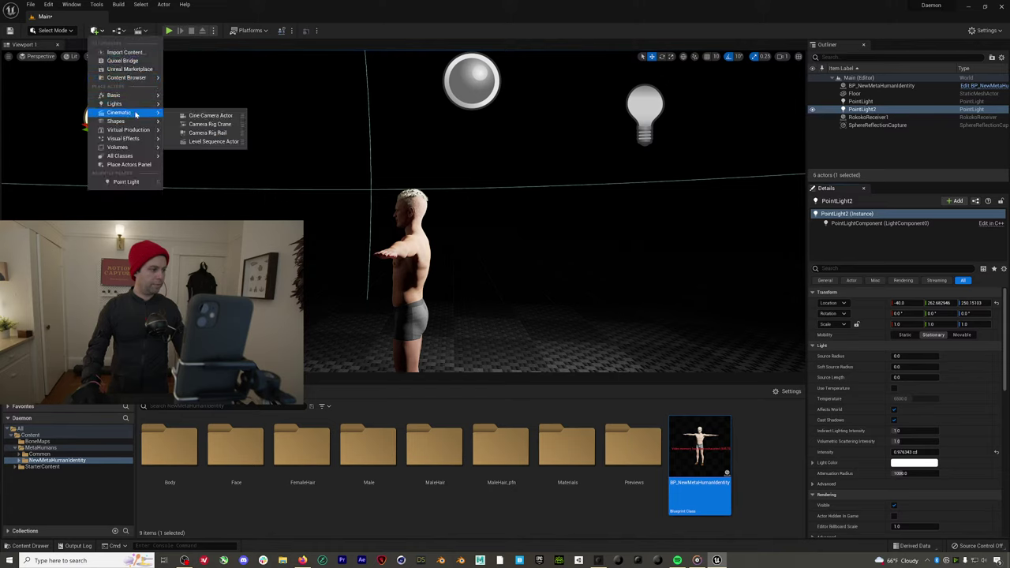
{"action": "left_click", "coordinate": [190, 115]}
{"action": "left_click", "coordinate": [46, 57]}
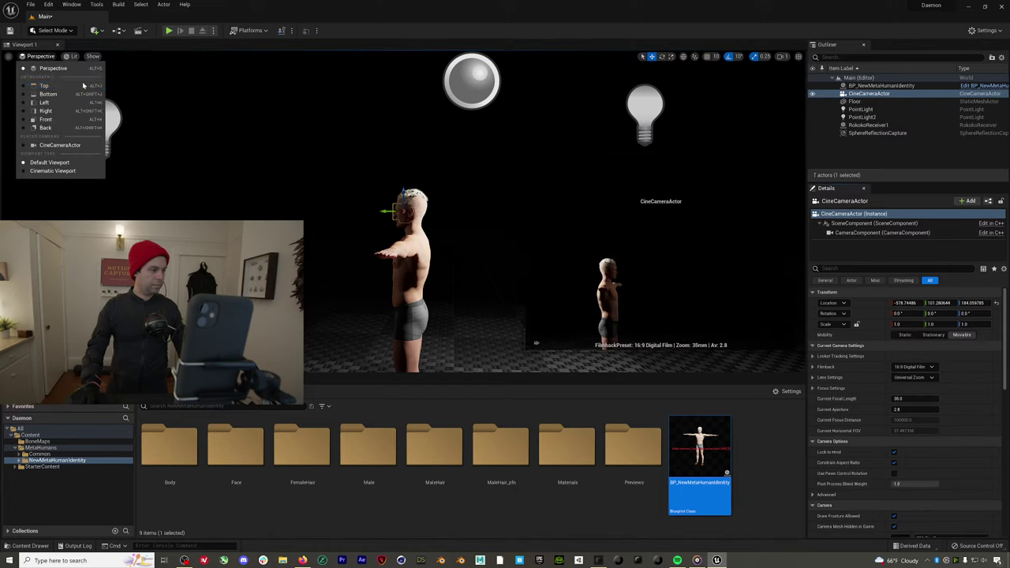
{"action": "left_click", "coordinate": [49, 145]}
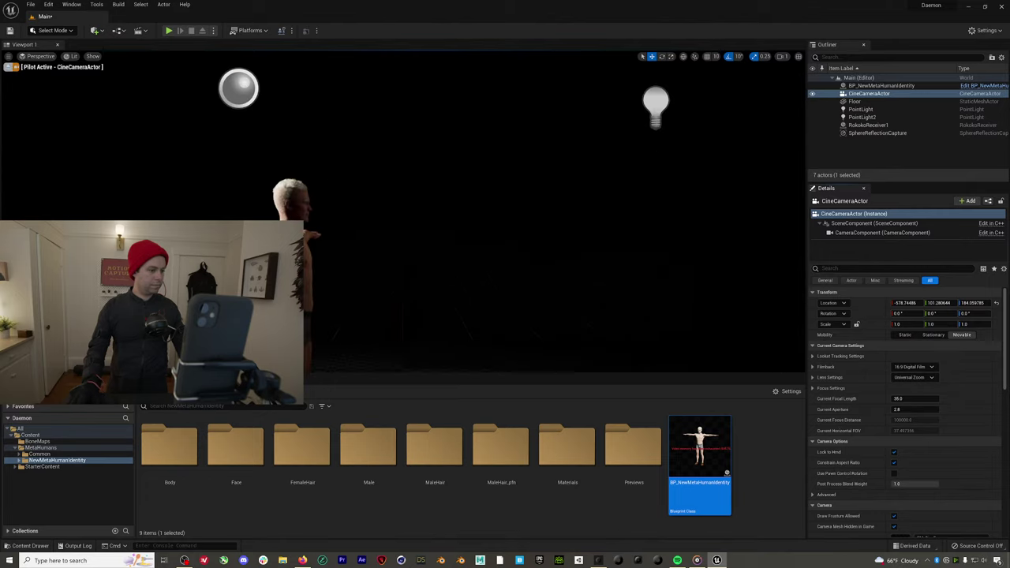
{"action": "right_click_drag", "start_coordinate": [473, 237], "coordinate": [268, 236]}
{"action": "right_click_drag", "start_coordinate": [404, 221], "coordinate": [284, 261]}
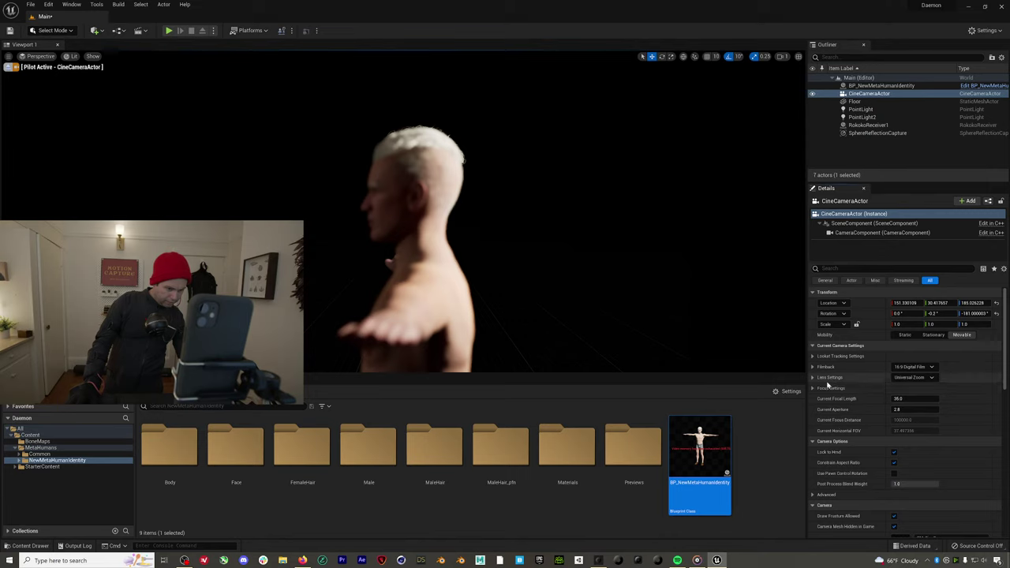
Set the cine camera's focal length to 80 and its manual focus distance to about 292.5 cm to sharpen the MetaHuman's head
{"action": "left_click", "coordinate": [827, 387]}
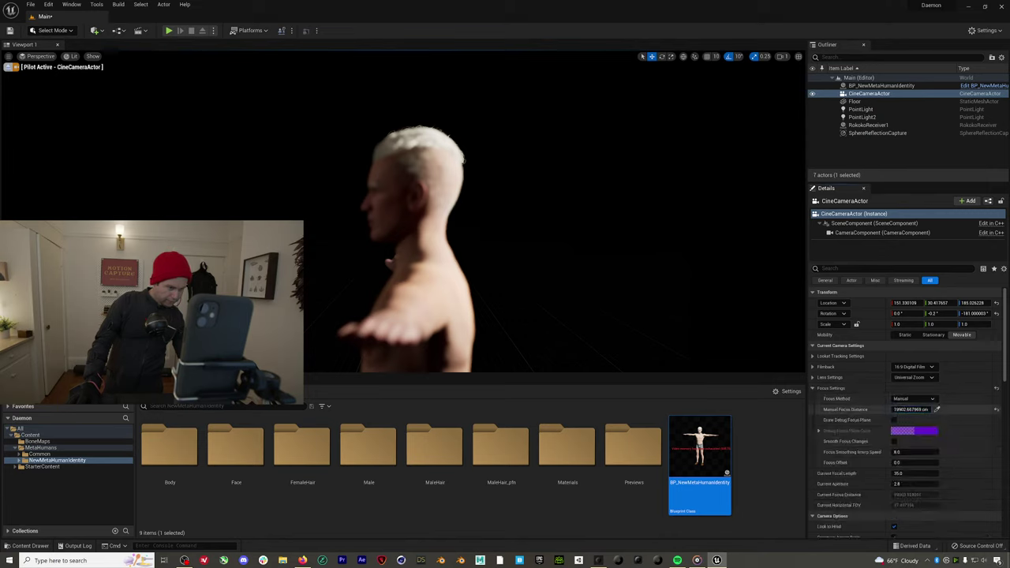
{"action": "left_click_drag", "start_coordinate": [912, 409], "coordinate": [852, 410]}
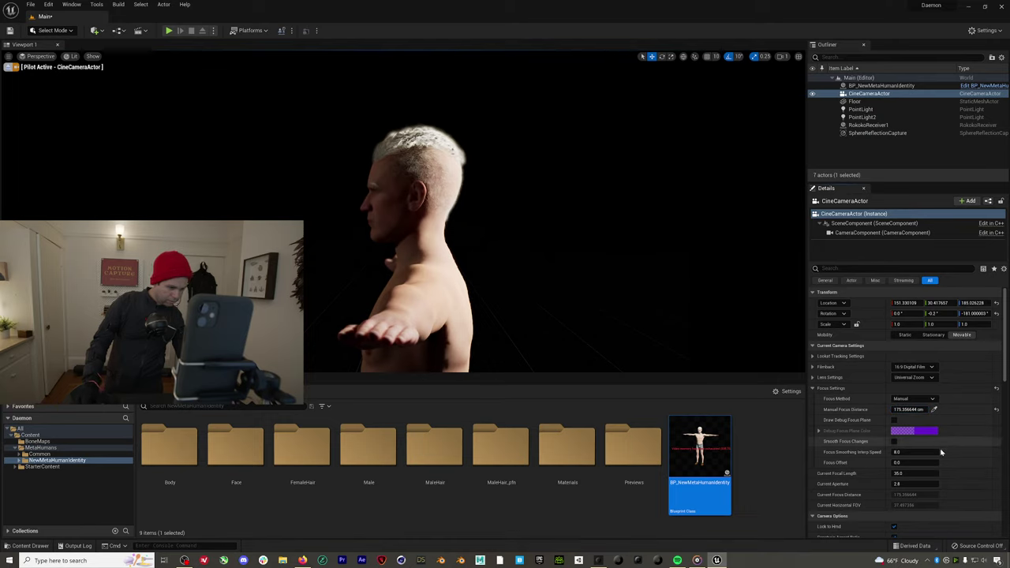
{"action": "type", "text": "85"}
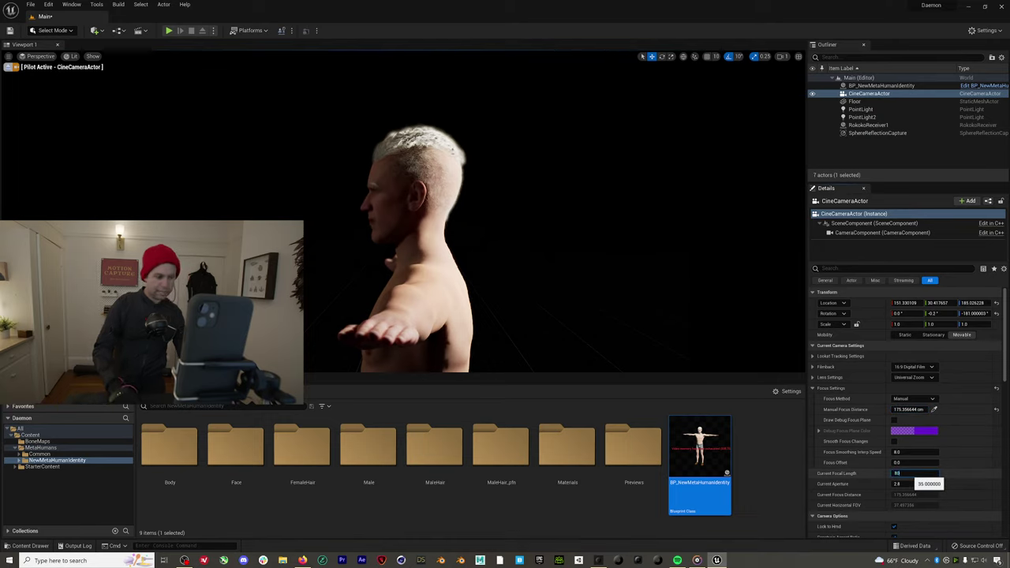
{"action": "key", "text": "Return"}
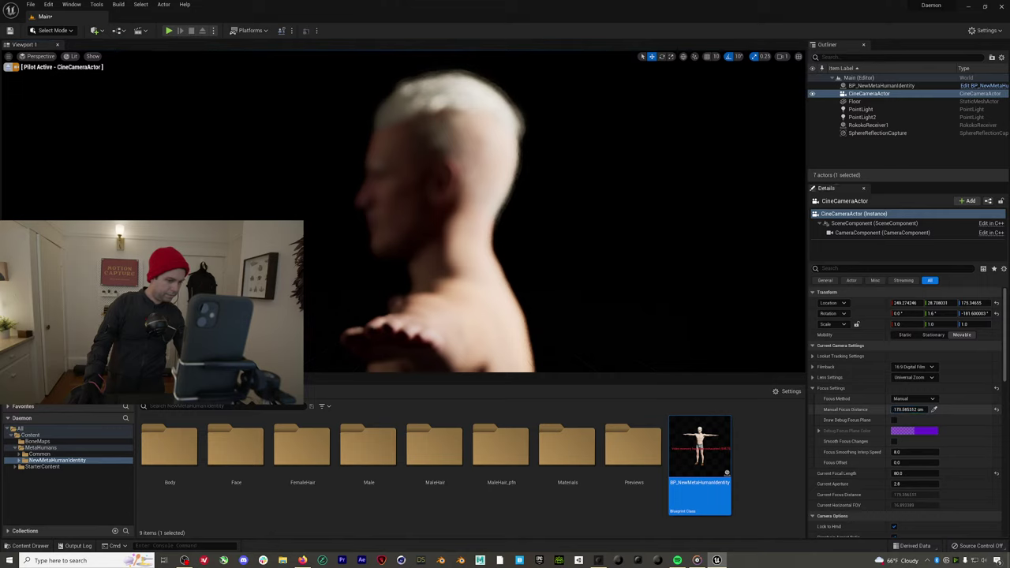
{"action": "left_click_drag", "start_coordinate": [908, 410], "coordinate": [946, 409]}
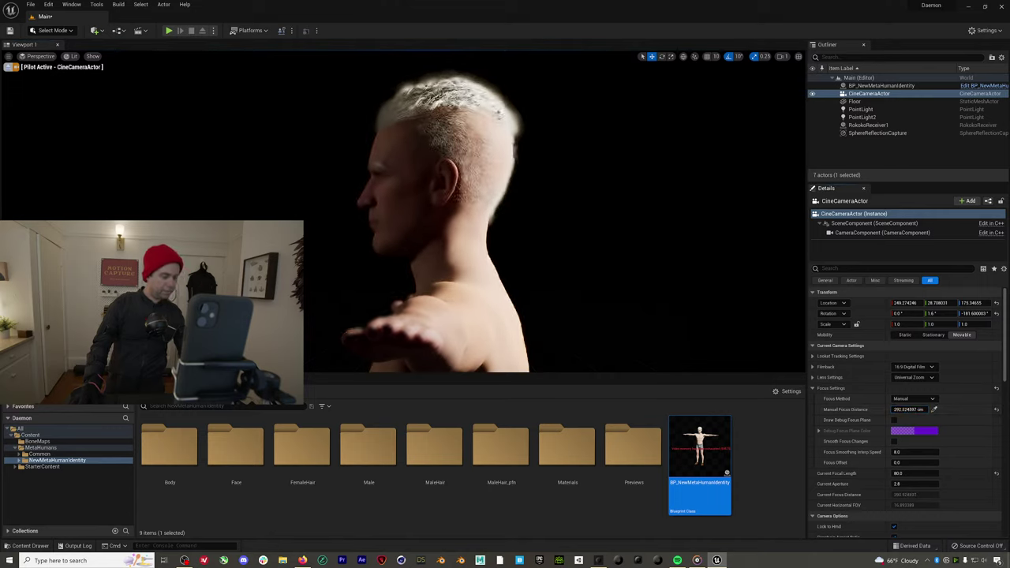
Play the level, eject from the player to view the live MetaHuman through the cine camera, and stop the session
{"action": "left_click", "coordinate": [168, 31]}
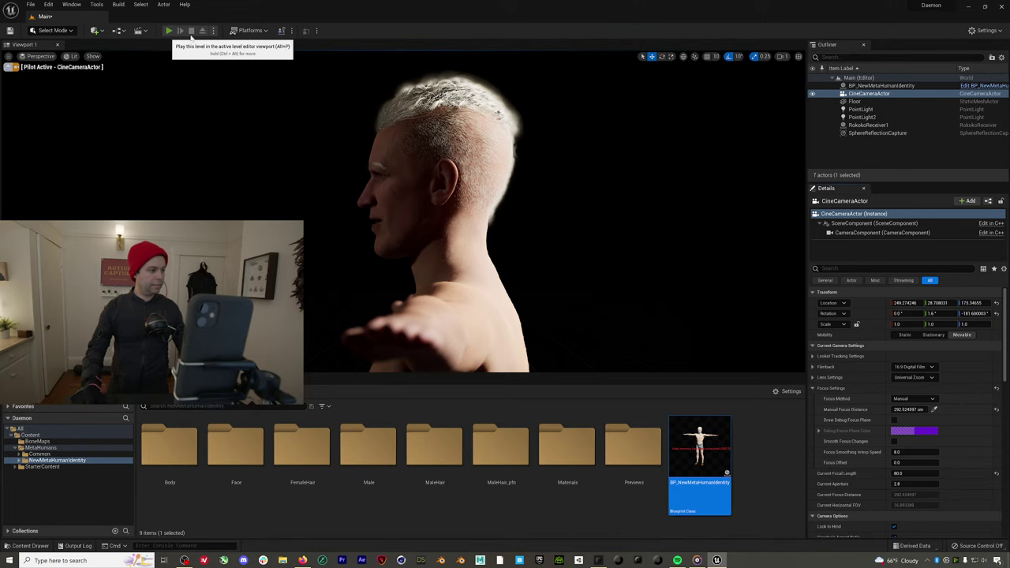
{"action": "left_click", "coordinate": [203, 30]}
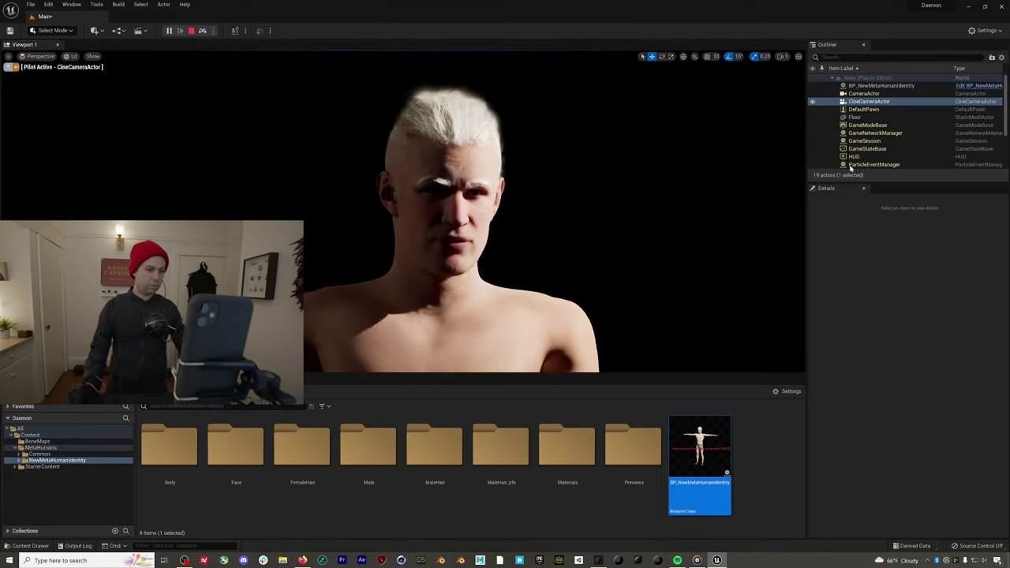
{"action": "left_click", "coordinate": [190, 29]}
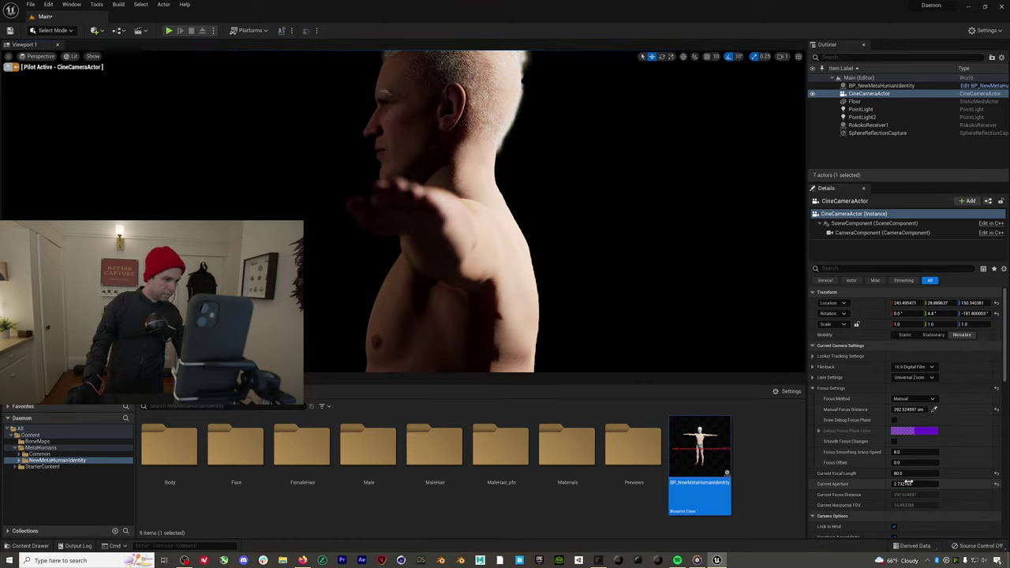
Set the cine camera's aperture to about 3.7, play the level to check the live shot, and stop the session
{"action": "left_click_drag", "start_coordinate": [913, 483], "coordinate": [899, 482]}
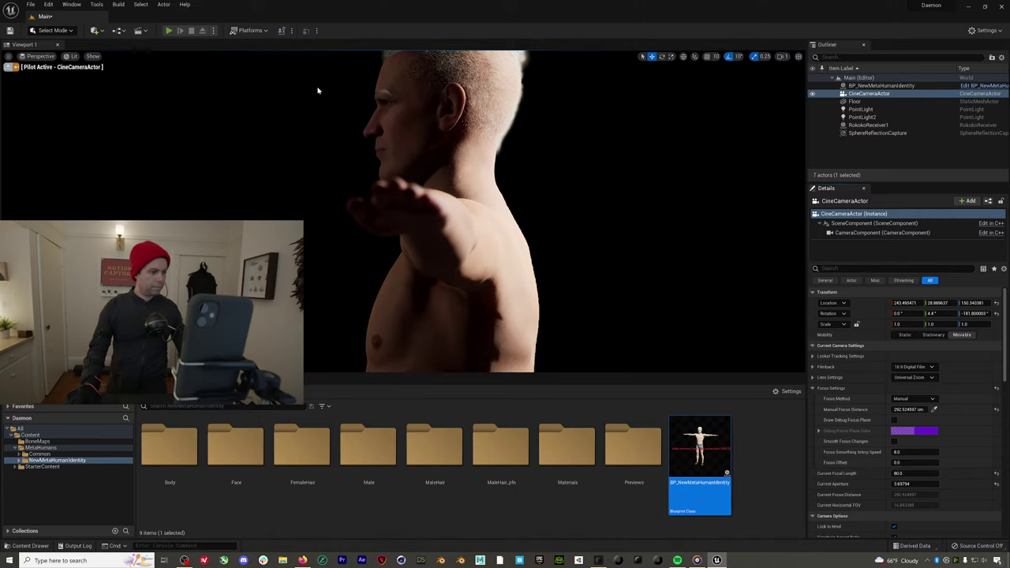
{"action": "left_click", "coordinate": [168, 30]}
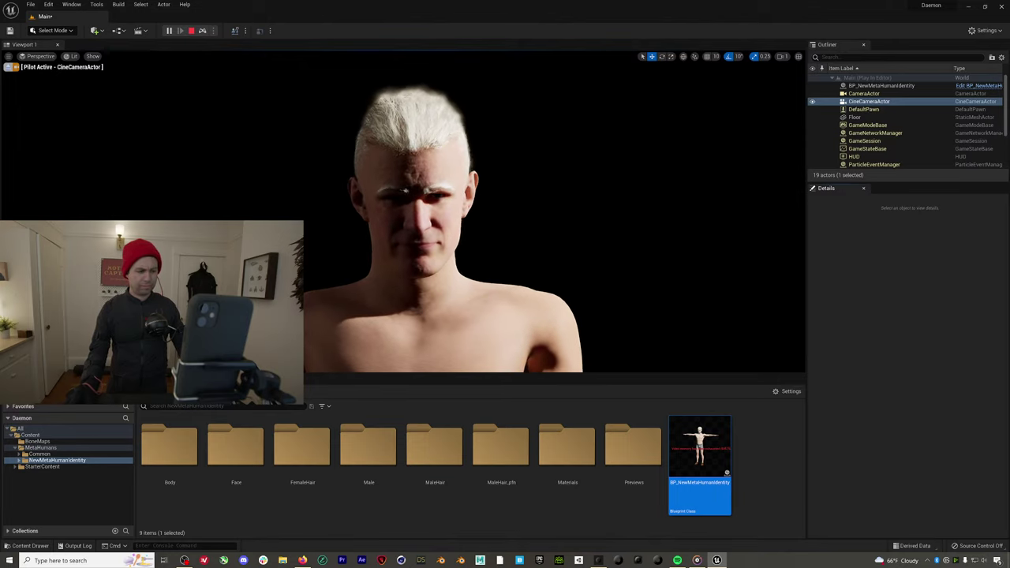
{"action": "left_click", "coordinate": [37, 56]}
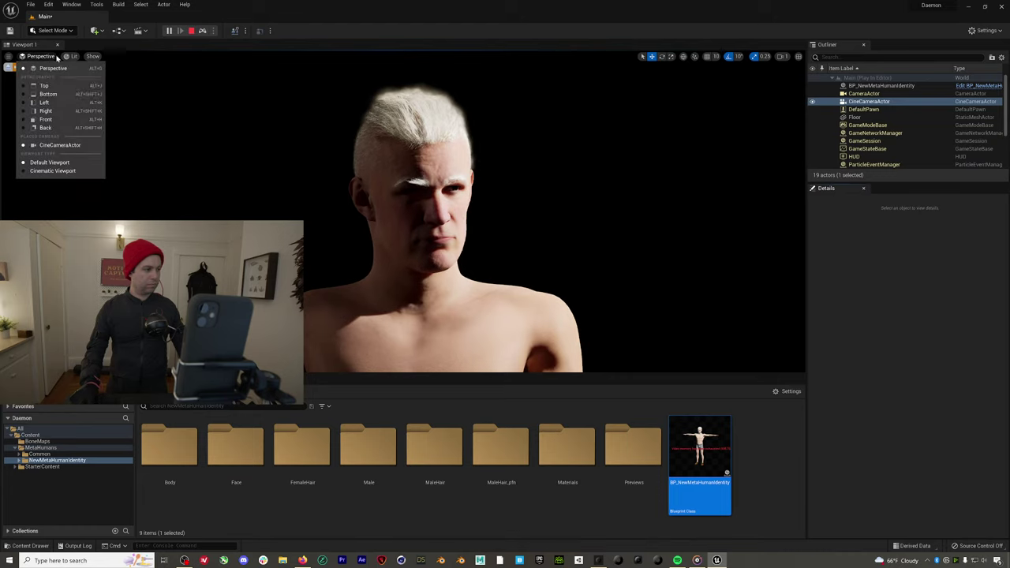
{"action": "left_click", "coordinate": [71, 56]}
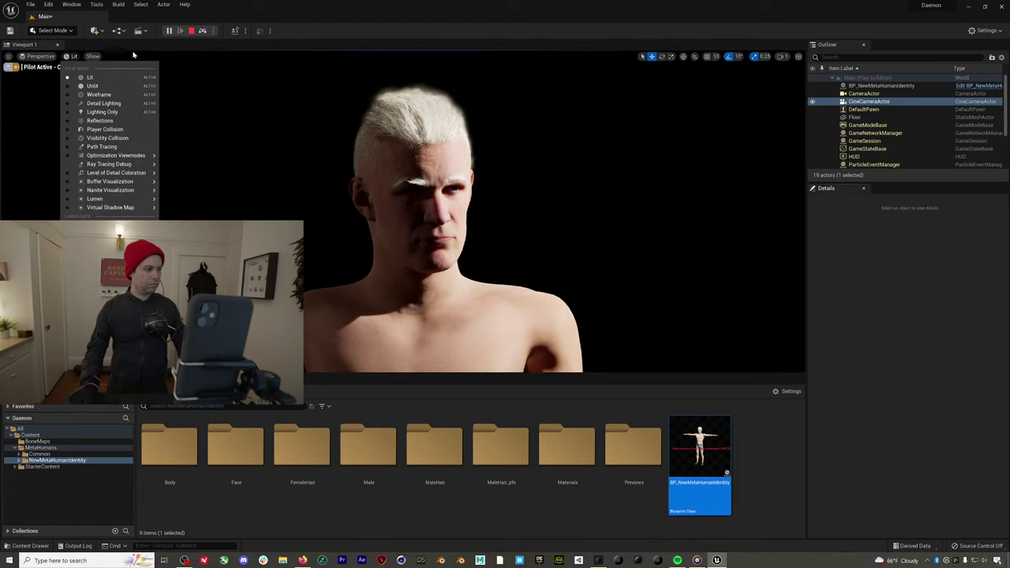
{"action": "left_click", "coordinate": [51, 70]}
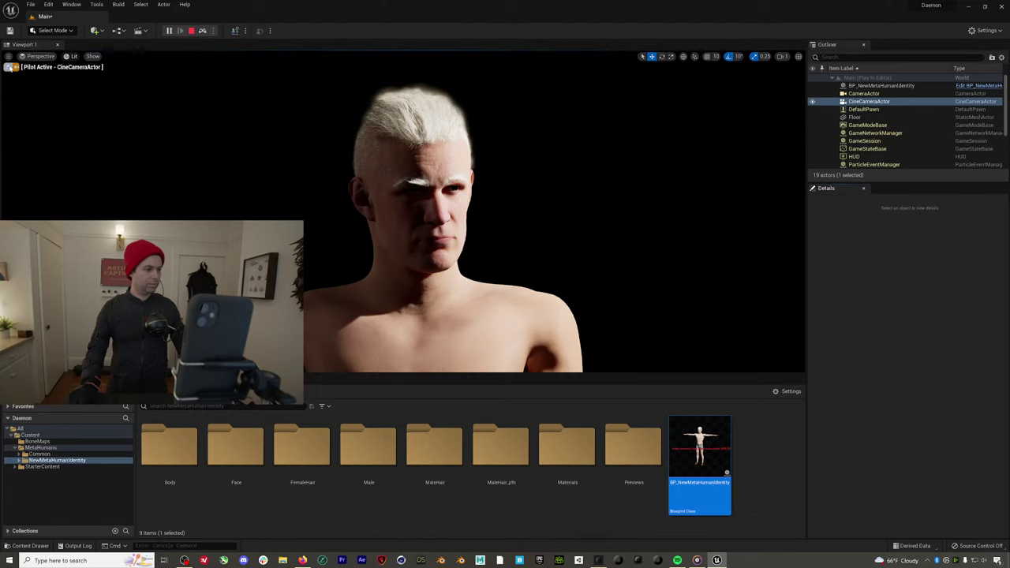
{"action": "left_click", "coordinate": [191, 32]}
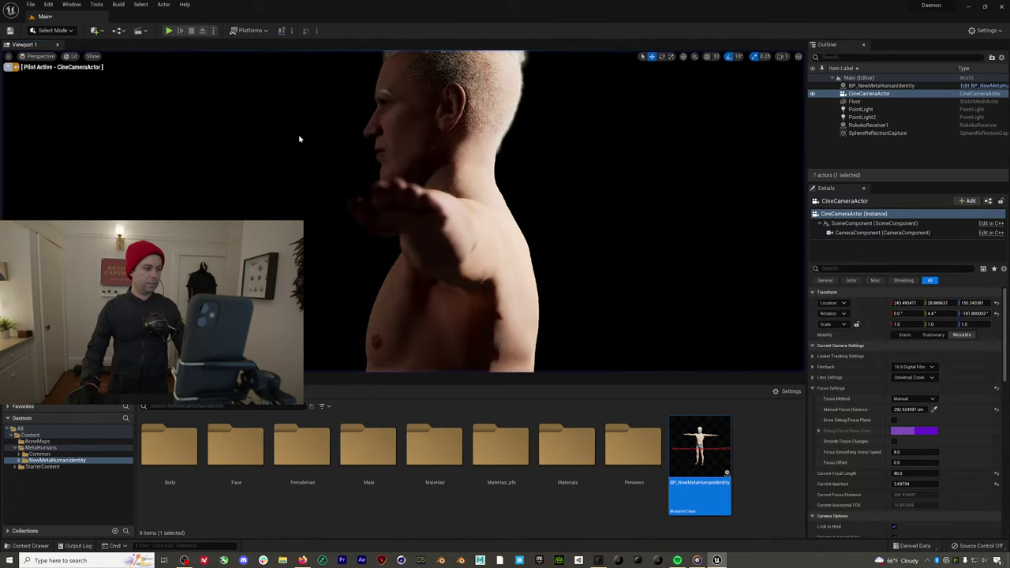
Pull the piloted camera back, focus it on BP_NewMetaHumanIdentity, and return the viewport camera speed from 4 to 1
{"action": "scroll", "coordinate": [218, 115], "scroll_direction": "down", "scroll_amount": 3}
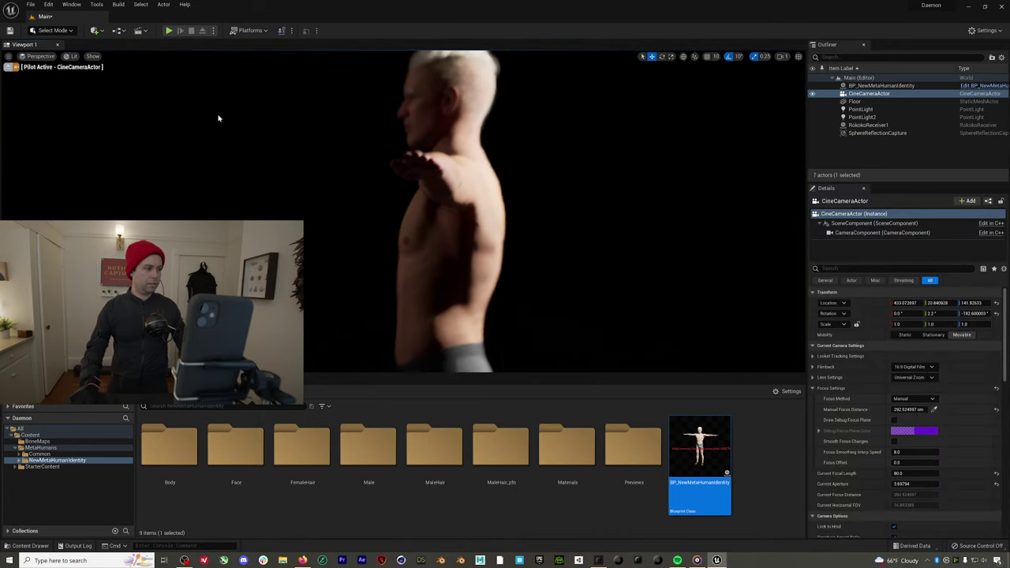
{"action": "left_click", "coordinate": [781, 57]}
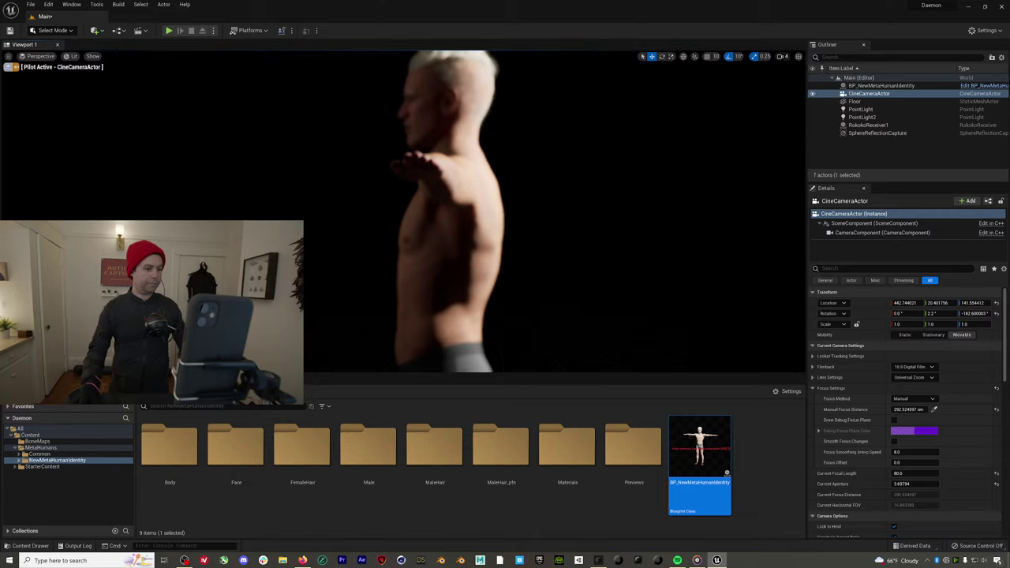
{"action": "scroll", "coordinate": [473, 213], "scroll_direction": "down", "scroll_amount": 5}
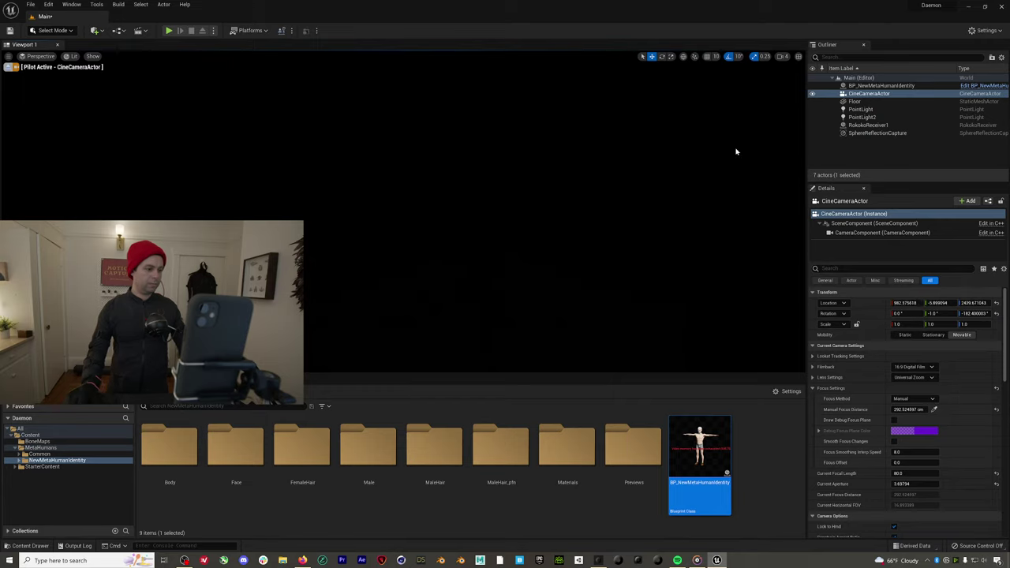
{"action": "left_click", "coordinate": [866, 86]}
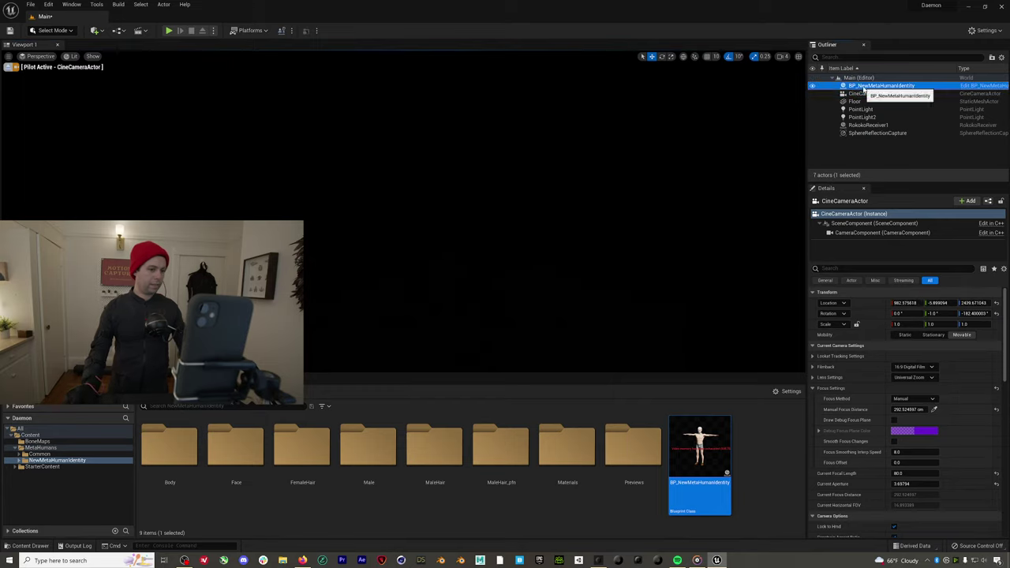
{"action": "key", "text": "f"}
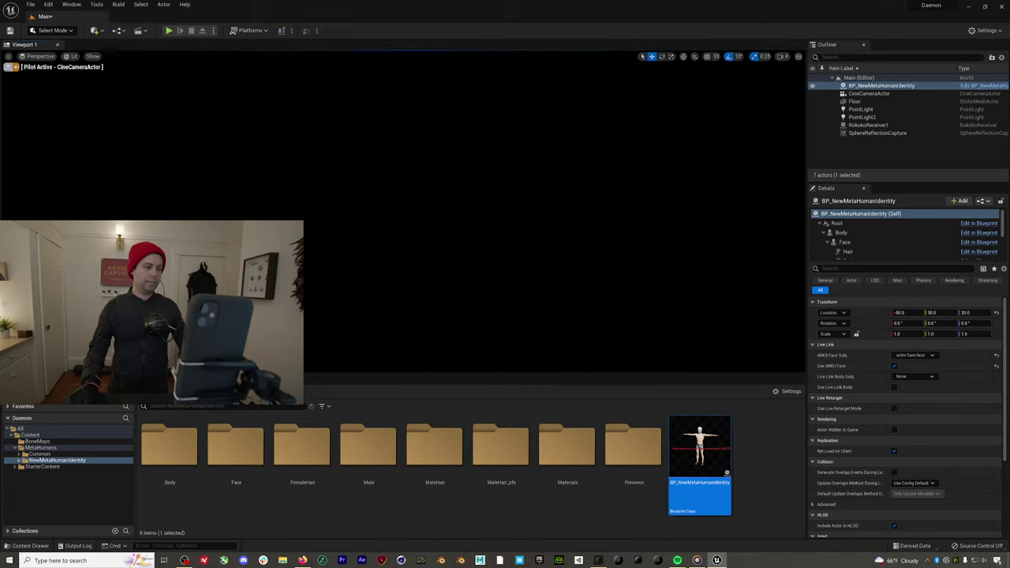
{"action": "left_click", "coordinate": [781, 57]}
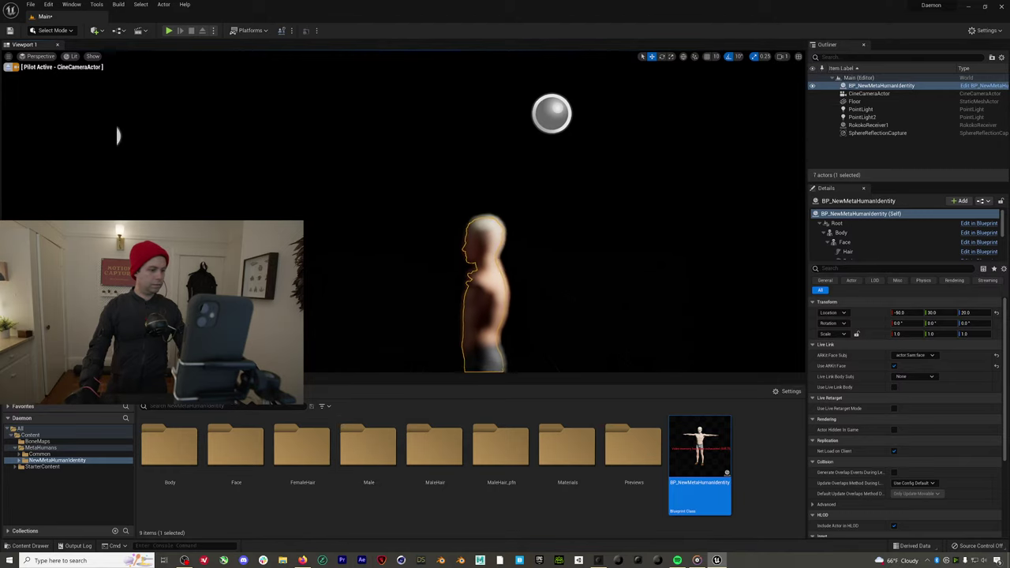
Move PointLight2 along the X axis to about X 224, undoing the first misplaced move, and reframe the MetaHuman
{"action": "left_click", "coordinate": [337, 136]}
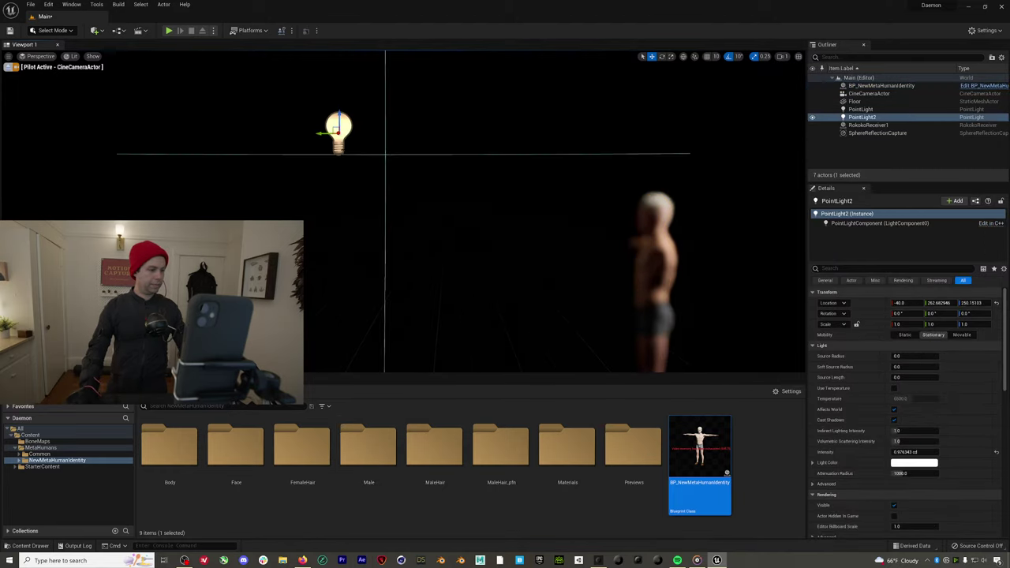
{"action": "left_click_drag", "start_coordinate": [338, 133], "coordinate": [330, 135]}
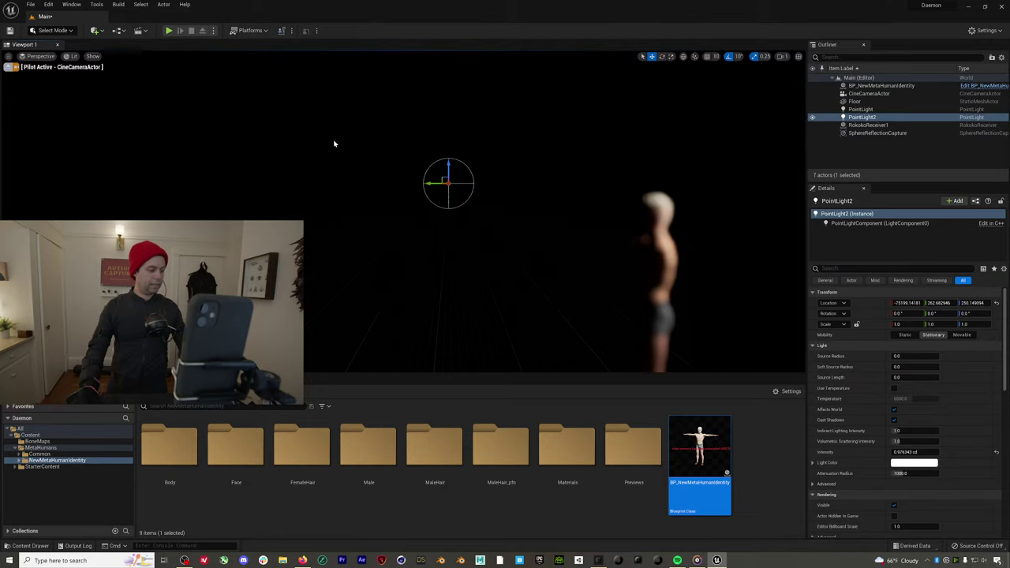
{"action": "key", "text": "ctrl+z"}
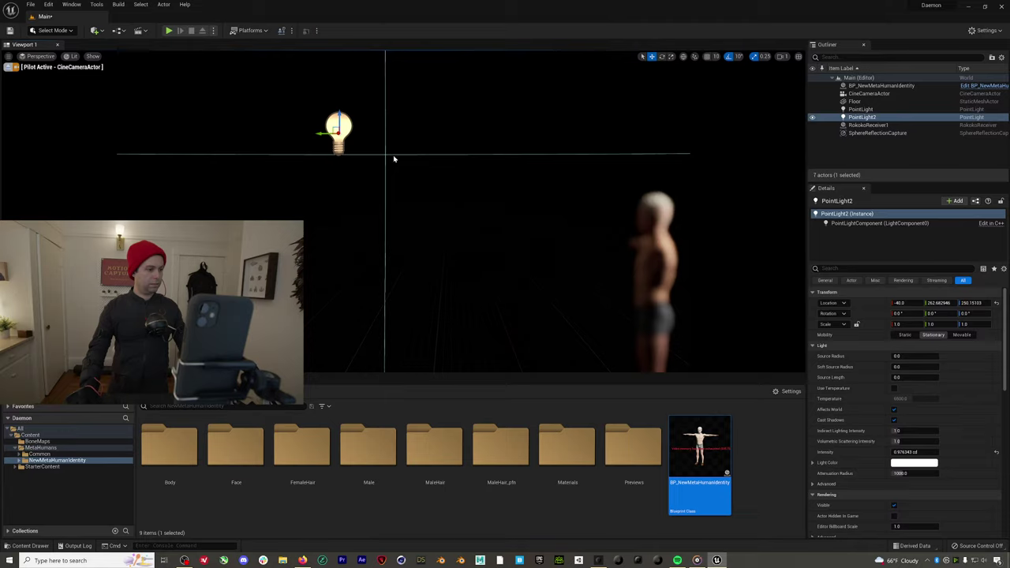
{"action": "right_click_drag", "start_coordinate": [394, 158], "coordinate": [371, 160]}
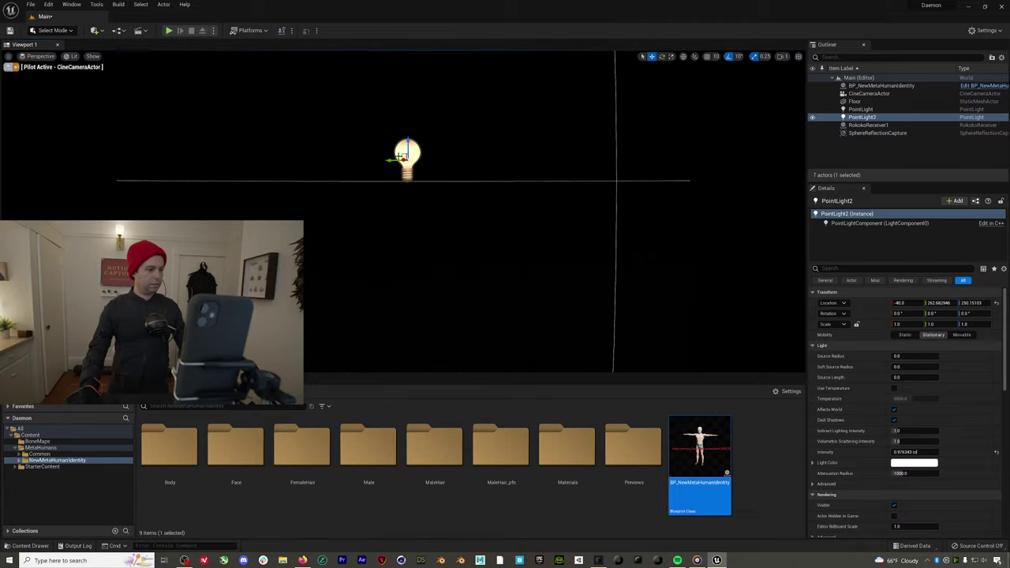
{"action": "left_click_drag", "start_coordinate": [407, 156], "coordinate": [489, 276]}
{"action": "mouse_move", "coordinate": [220, 65]}
{"action": "right_mouse_down"}
{"action": "mouse_move", "coordinate": [331, 67]}
{"action": "mouse_move", "coordinate": [220, 66]}
{"action": "right_mouse_up"}
Play the level to view the relit live MetaHuman, look at the takes in Rokoko Studio, and return to Unreal Engine
{"action": "left_click", "coordinate": [168, 31]}
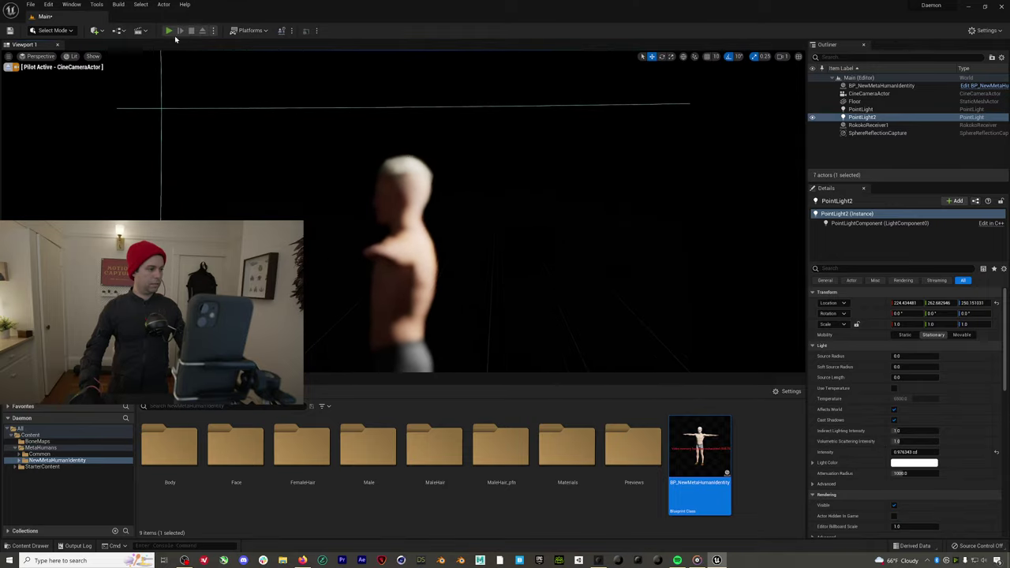
{"action": "left_click", "coordinate": [230, 61]}
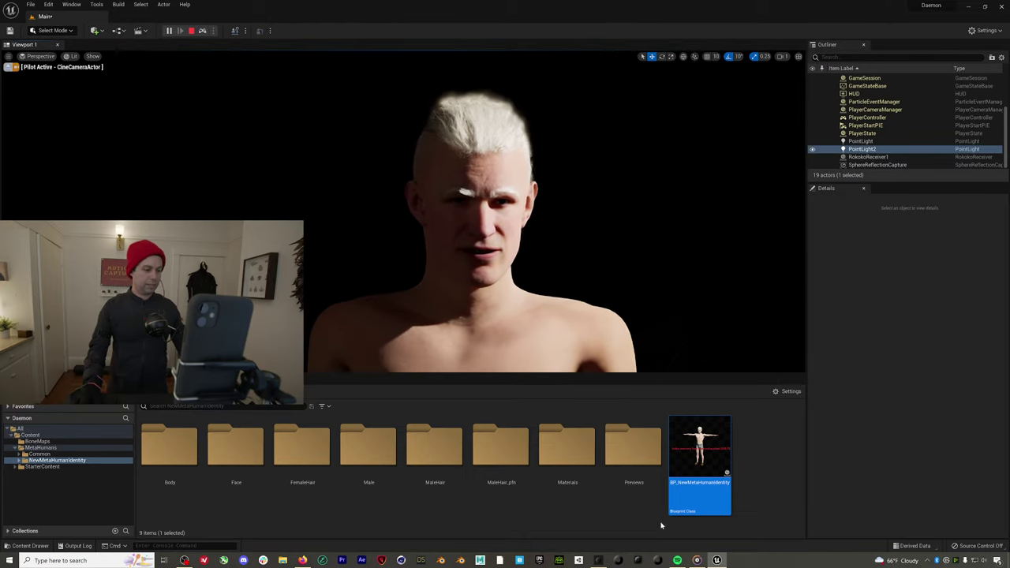
{"action": "left_click", "coordinate": [598, 560]}
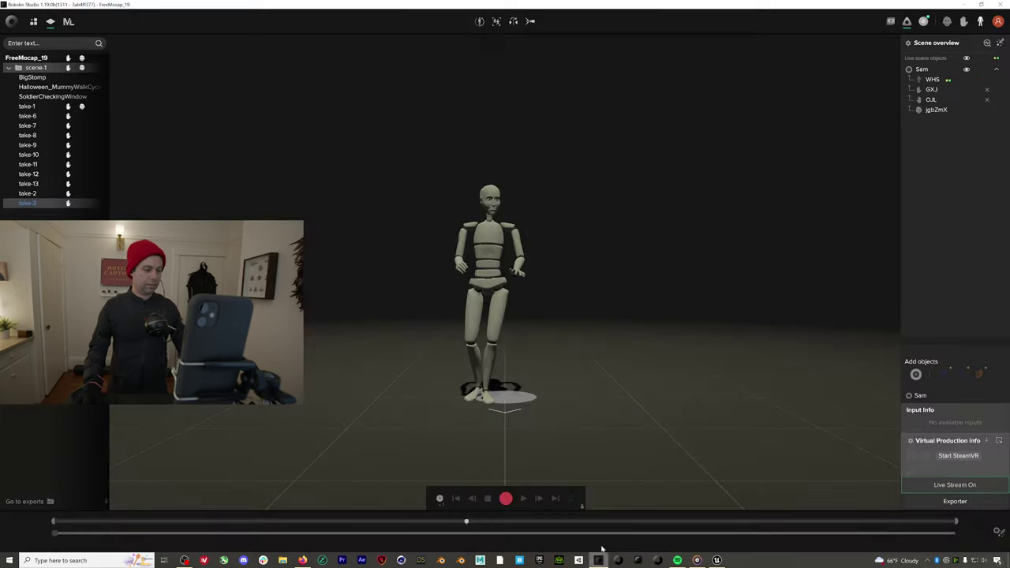
{"action": "left_click", "coordinate": [51, 106]}
{"action": "left_click", "coordinate": [716, 560]}
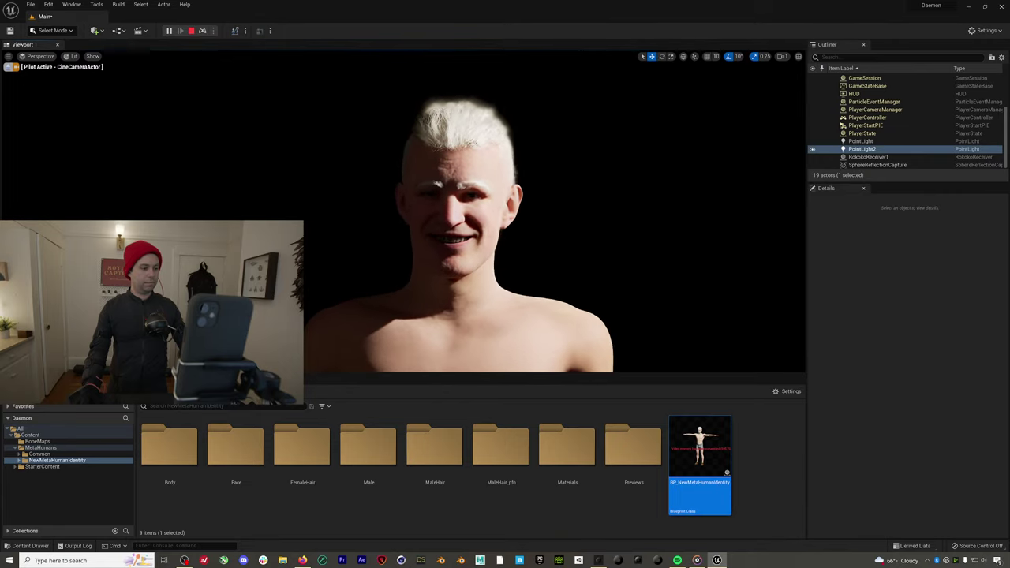
Lower the intensity of the point light behind the MetaHuman to about 3.14 cd while the level is playing
{"action": "left_click", "coordinate": [860, 141]}
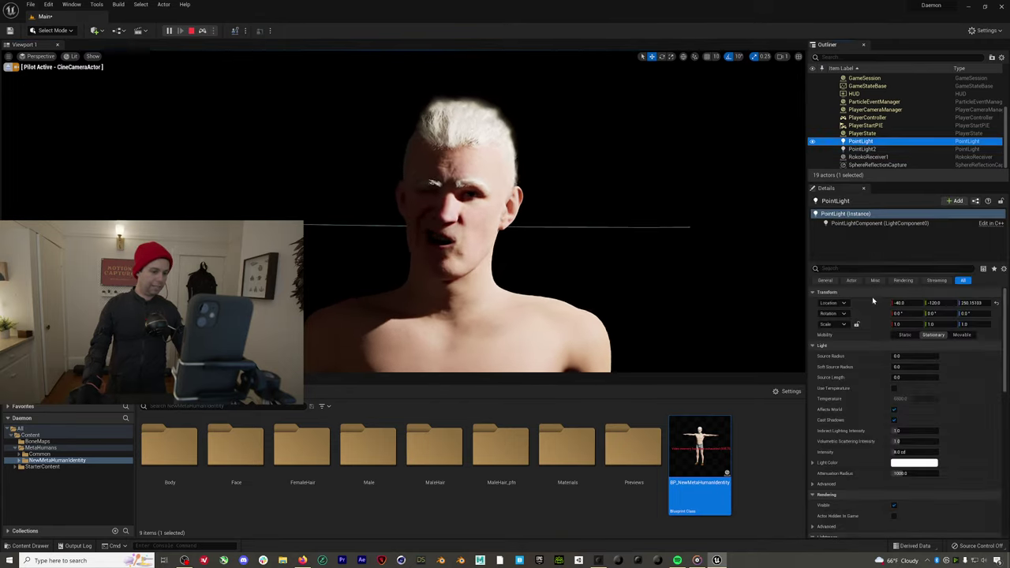
{"action": "left_click_drag", "start_coordinate": [907, 451], "coordinate": [863, 451]}
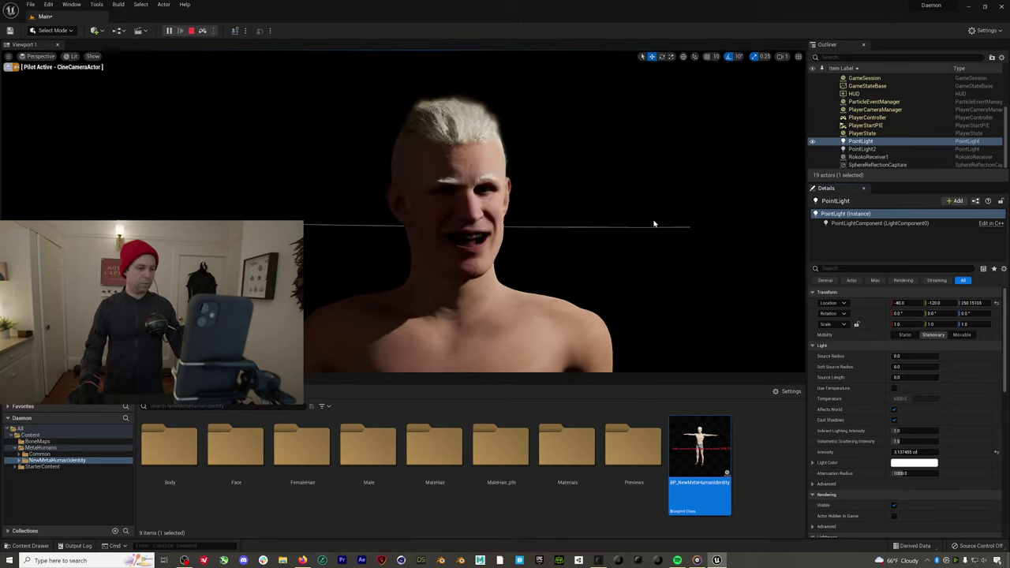
Stop the play session and close the take-1 playback in Rokoko Studio to view the live actor up close
{"action": "left_click", "coordinate": [191, 31]}
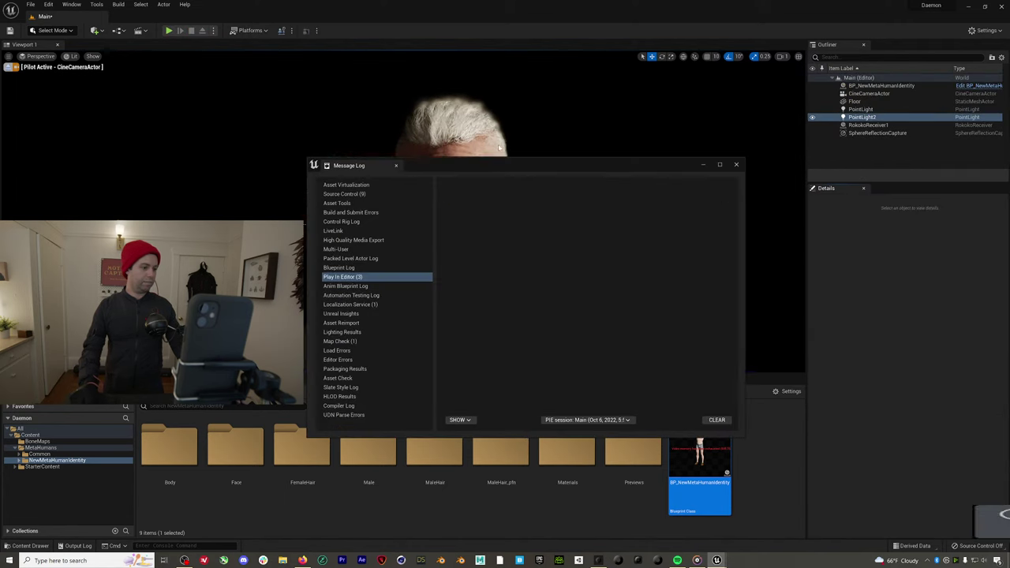
{"action": "left_click", "coordinate": [736, 165]}
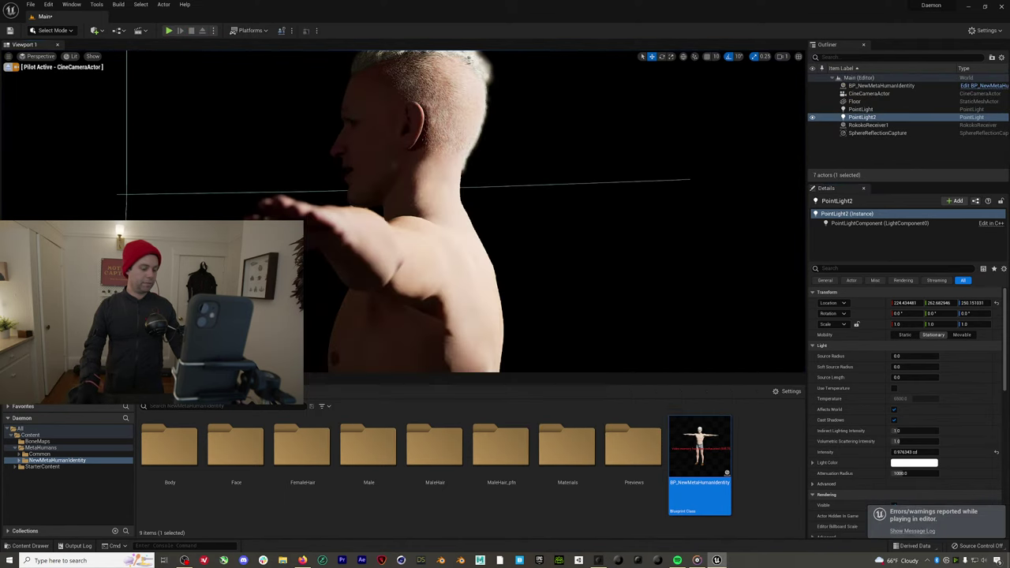
{"action": "left_click", "coordinate": [598, 561]}
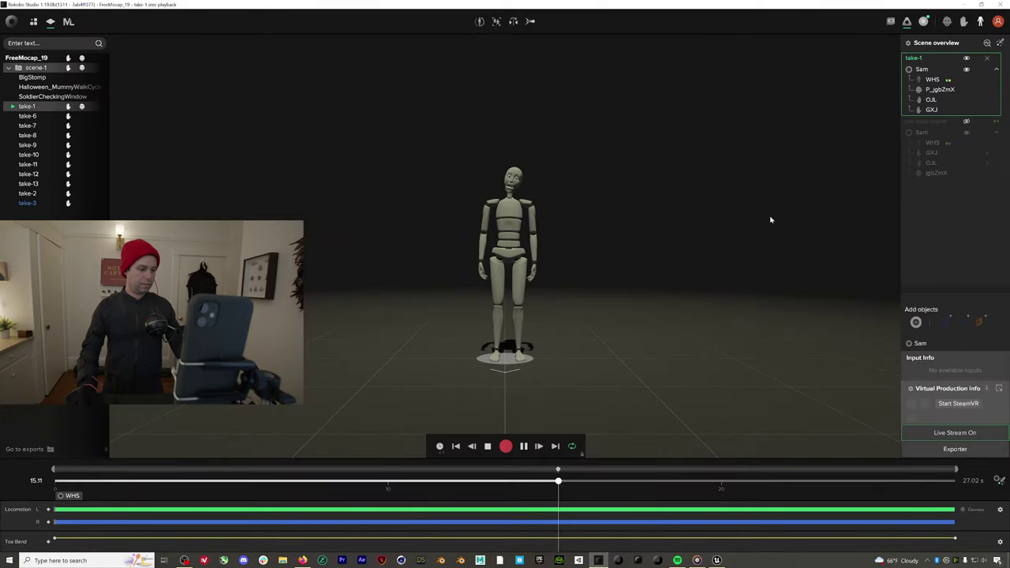
{"action": "left_click", "coordinate": [986, 60]}
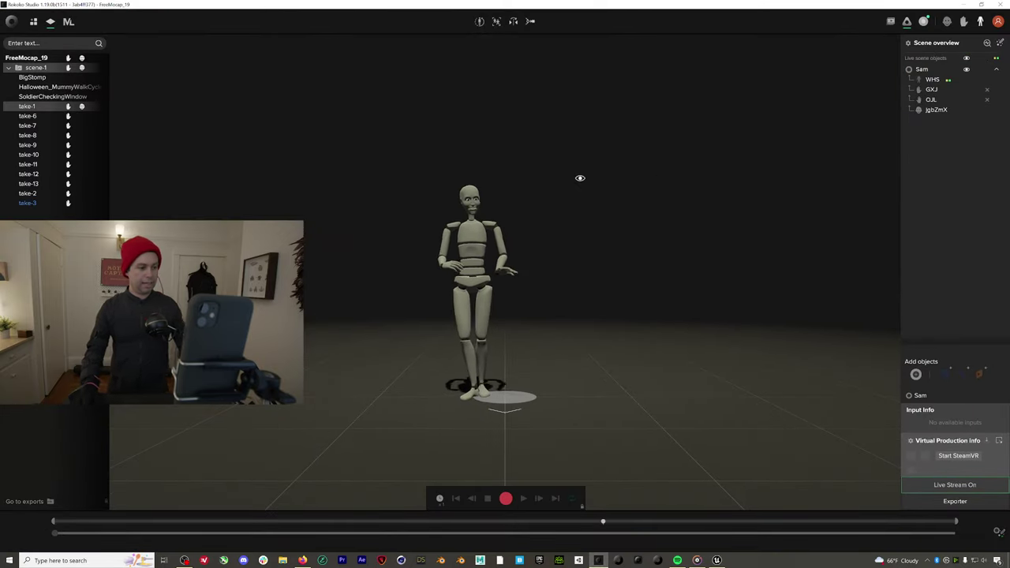
{"action": "scroll", "coordinate": [580, 178], "scroll_direction": "up", "scroll_amount": 5}
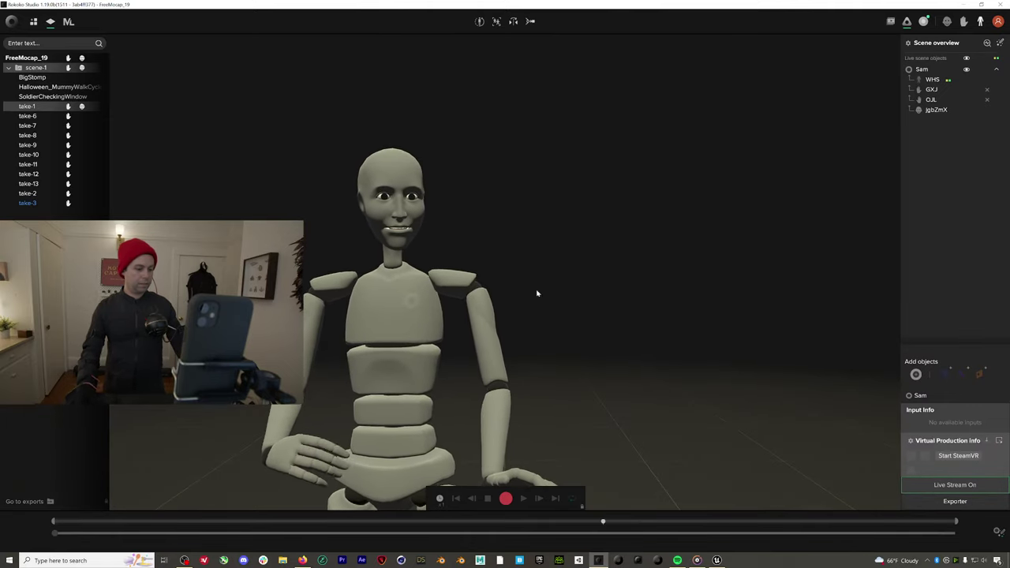
Switch back to Unreal Engine and add an HDRI Backdrop to the level
{"action": "key", "text": "alt+Tab"}
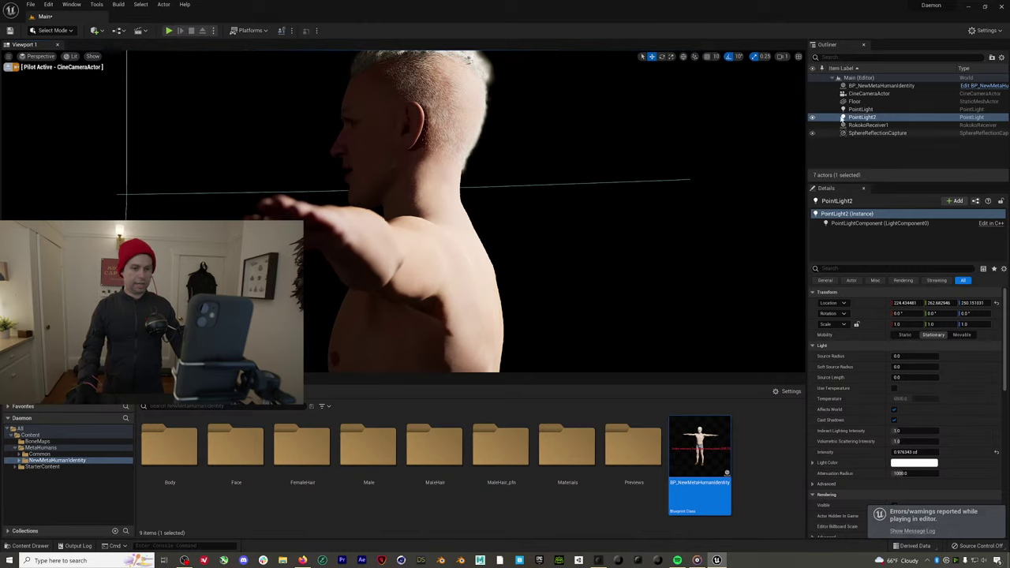
{"action": "left_click", "coordinate": [94, 30]}
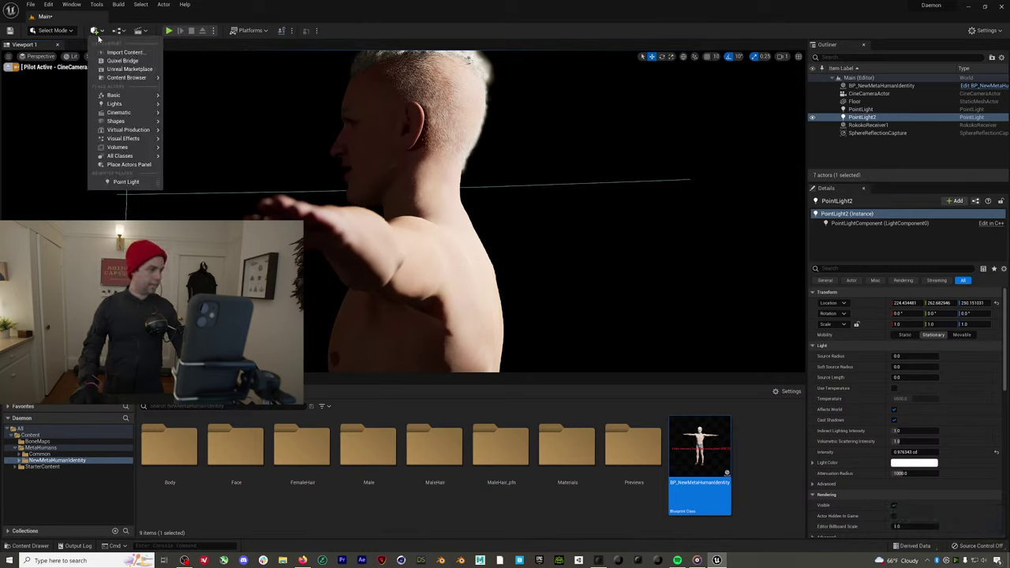
{"action": "type", "text": "hdri"}
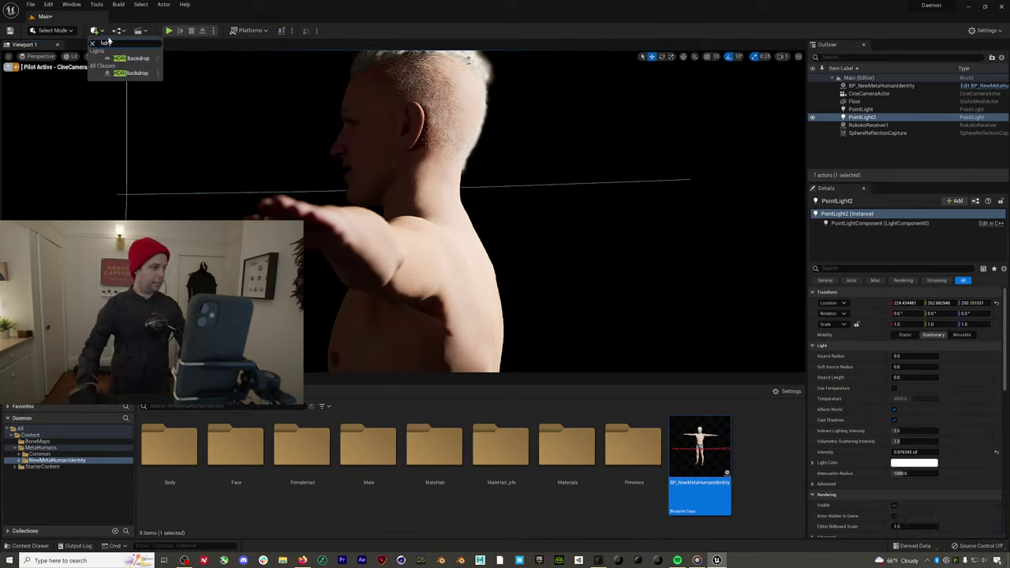
{"action": "left_click", "coordinate": [128, 59]}
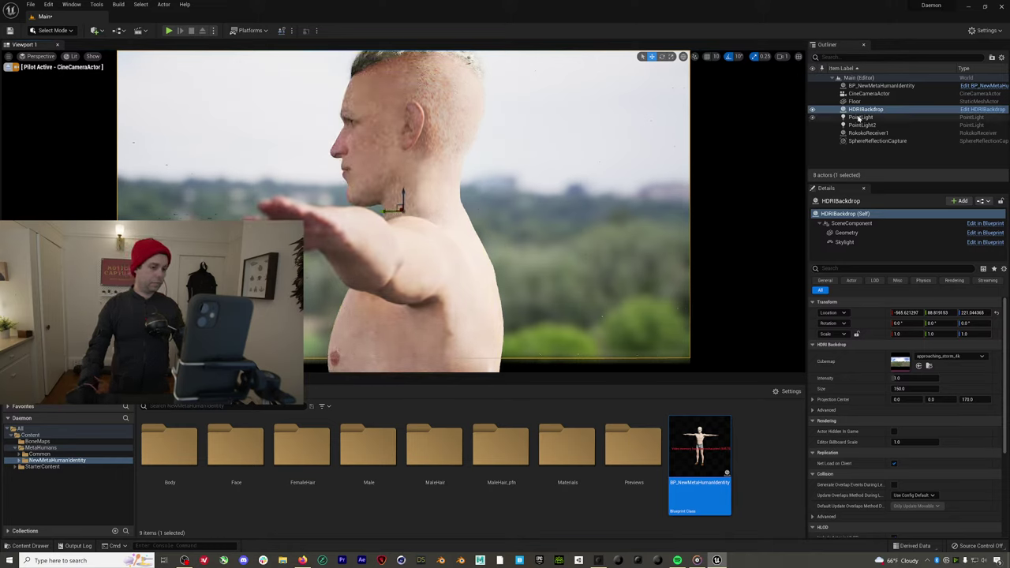
Delete both PointLight and PointLight2 from the level
{"action": "left_click", "coordinate": [859, 117]}
{"action": "left_click", "coordinate": [858, 125], "text": "ctrl"}
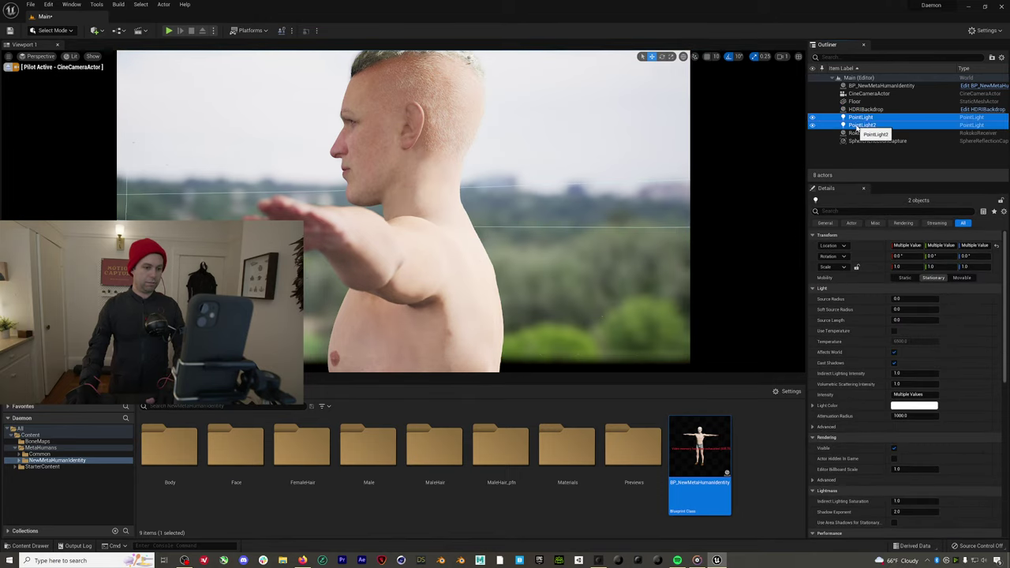
{"action": "key", "text": "Delete"}
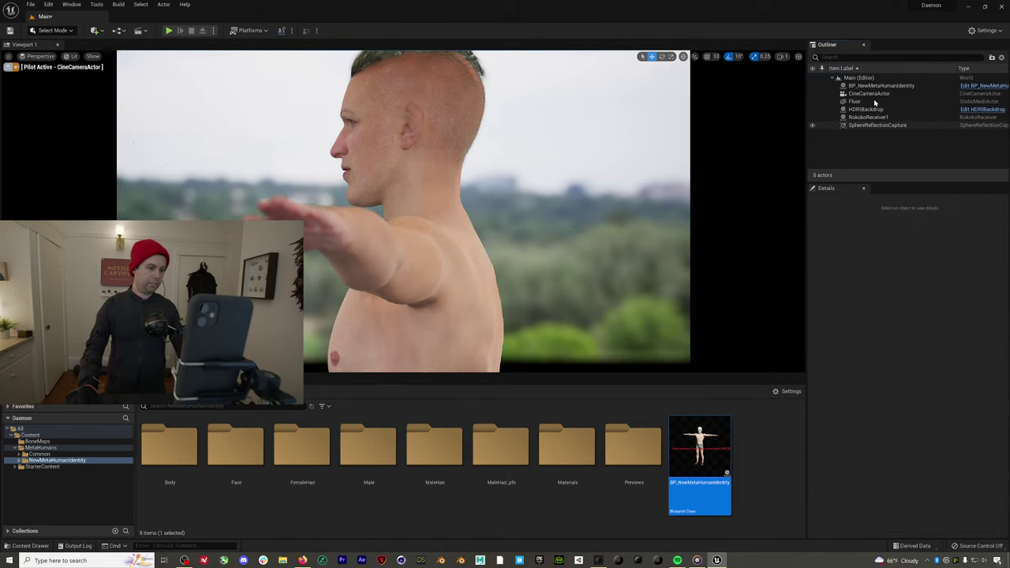
Set the HDRIBackdrop's intensity to 0.5 and reset its location to the default 0, 0, 0
{"action": "left_click", "coordinate": [865, 109]}
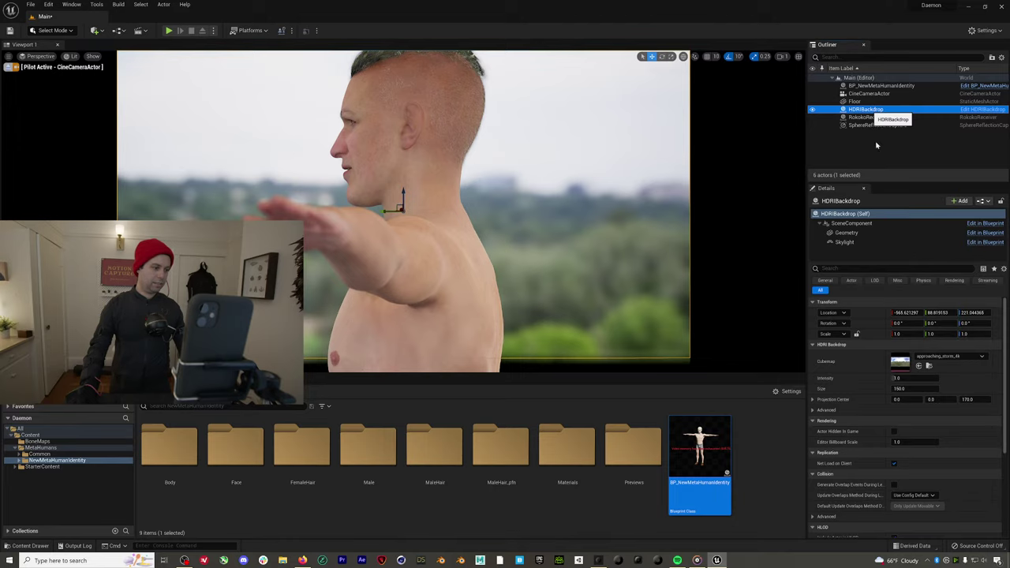
{"action": "left_click", "coordinate": [899, 379]}
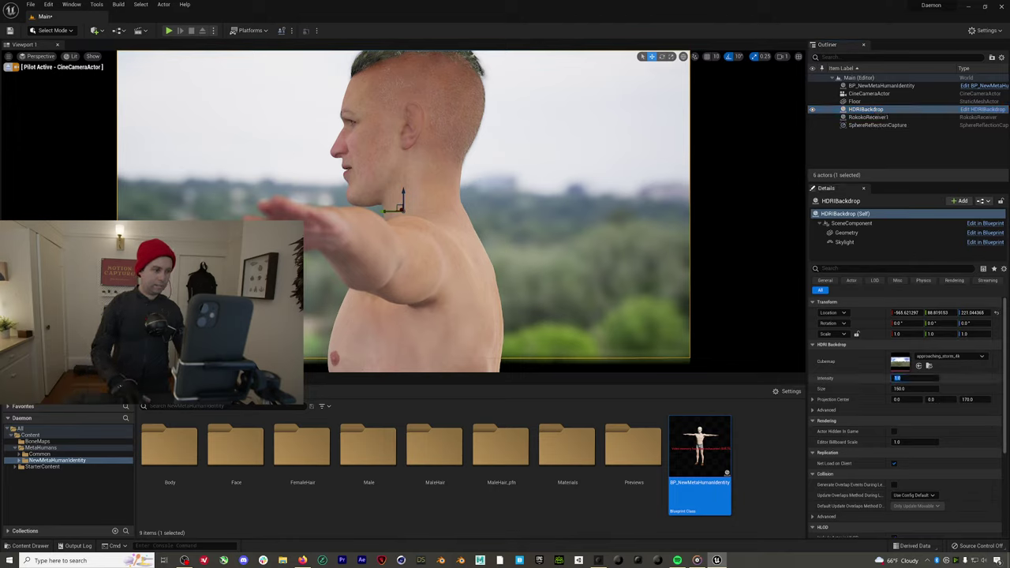
{"action": "type", "text": "0.5"}
{"action": "key", "text": "Return"}
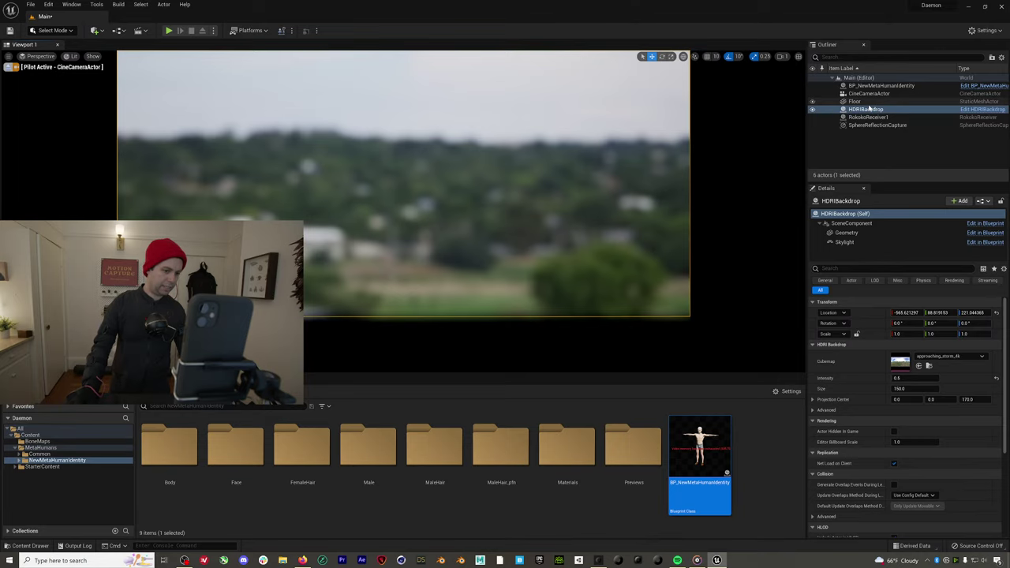
{"action": "left_click", "coordinate": [996, 314]}
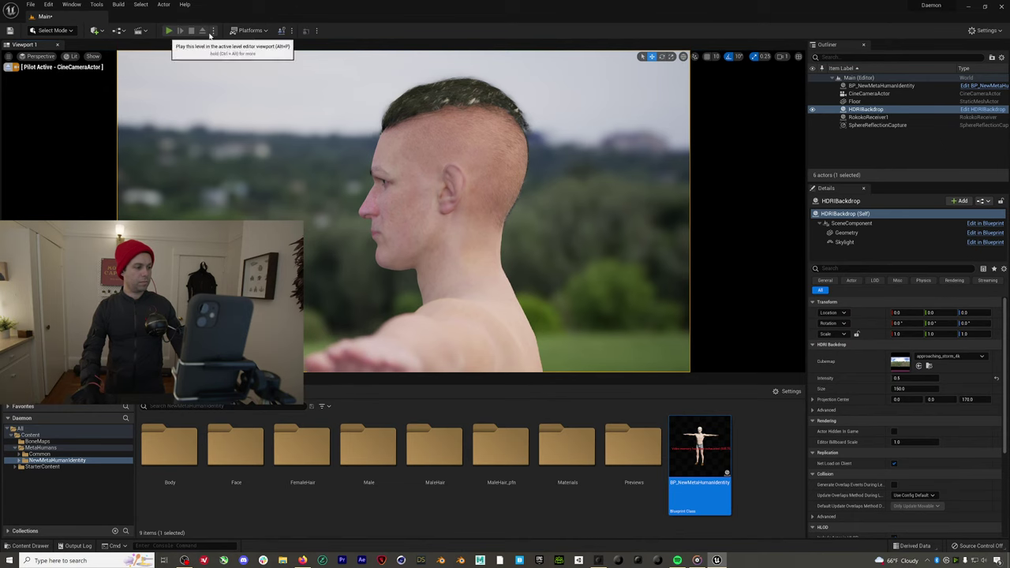
Play the level, eject to view the live MetaHuman against the HDRI backdrop through the piloted camera, and stop playing
{"action": "key", "text": "alt+p"}
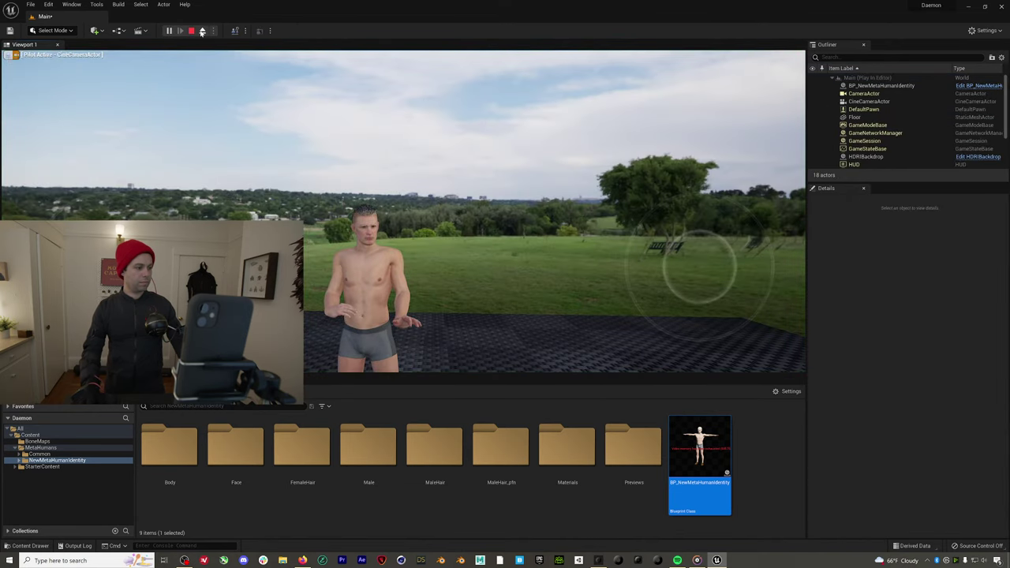
{"action": "left_click", "coordinate": [202, 30]}
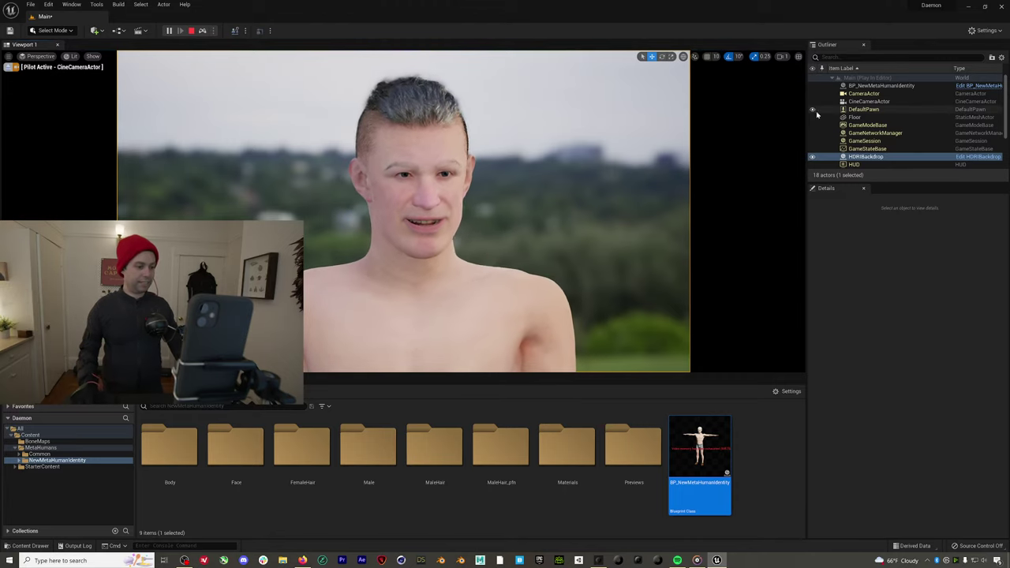
{"action": "left_click", "coordinate": [191, 30]}
In Rokoko Studio, use the Front camera view, unpair the face capture input from the live actor, and remove it
{"action": "left_click", "coordinate": [966, 7]}
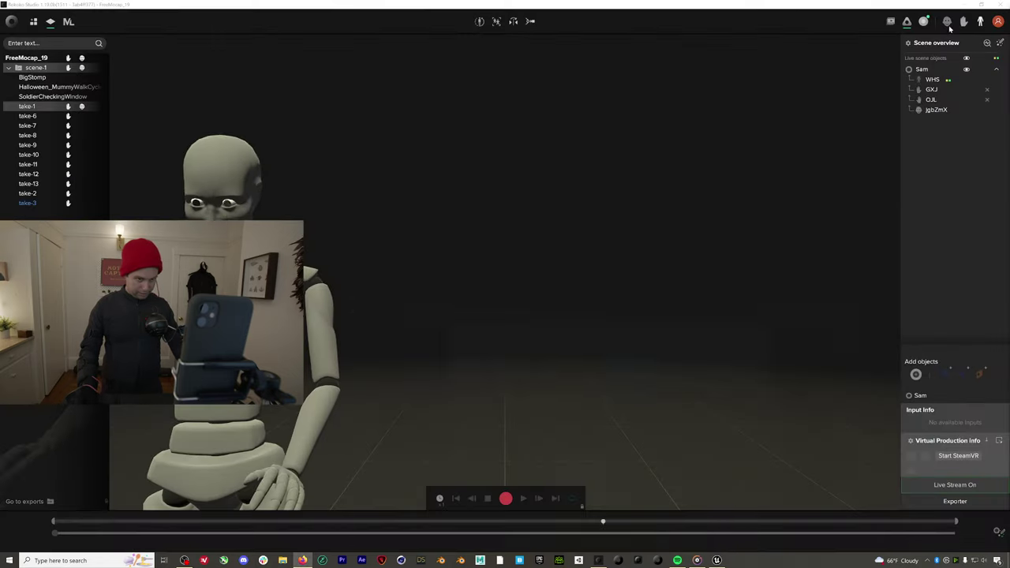
{"action": "left_click", "coordinate": [531, 21]}
{"action": "left_click", "coordinate": [521, 41]}
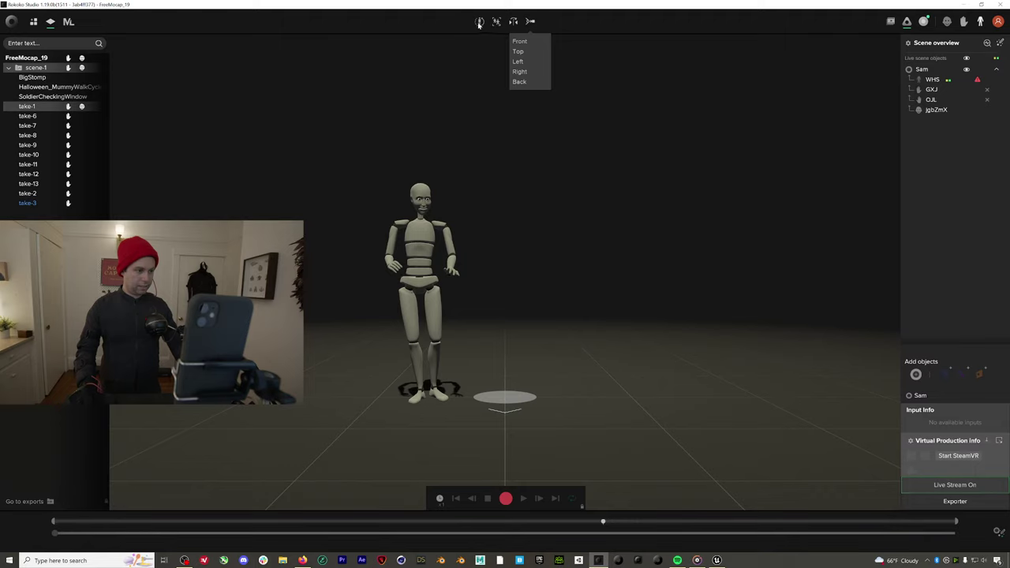
{"action": "mouse_move", "coordinate": [949, 110]}
{"action": "left_mouse_down"}
{"action": "mouse_move", "coordinate": [938, 118]}
{"action": "mouse_move", "coordinate": [949, 127]}
{"action": "left_mouse_up"}
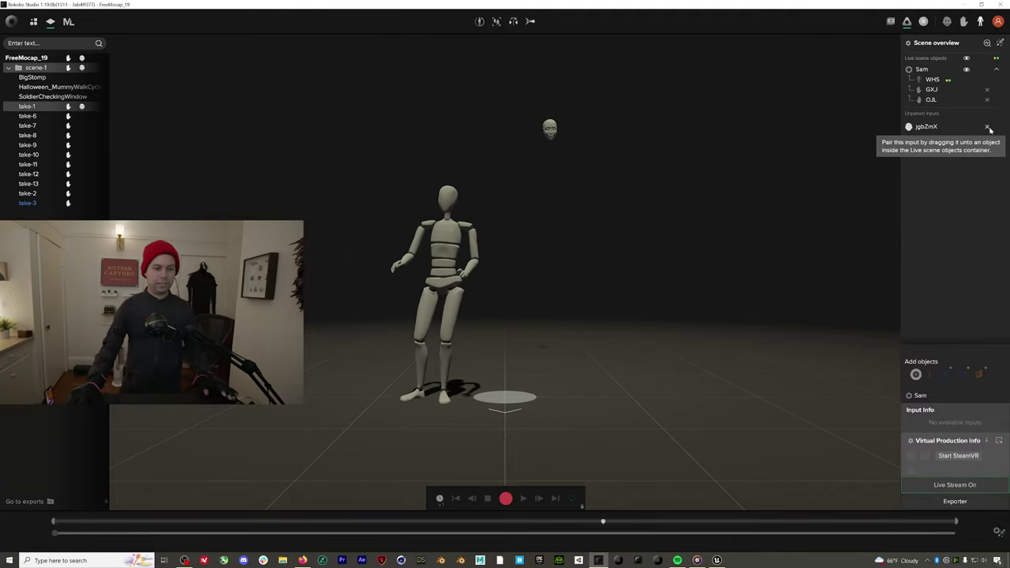
{"action": "left_click", "coordinate": [987, 126]}
Calibrate the live actor and record a body-only take of about 22.6 s
{"action": "left_click", "coordinate": [478, 22]}
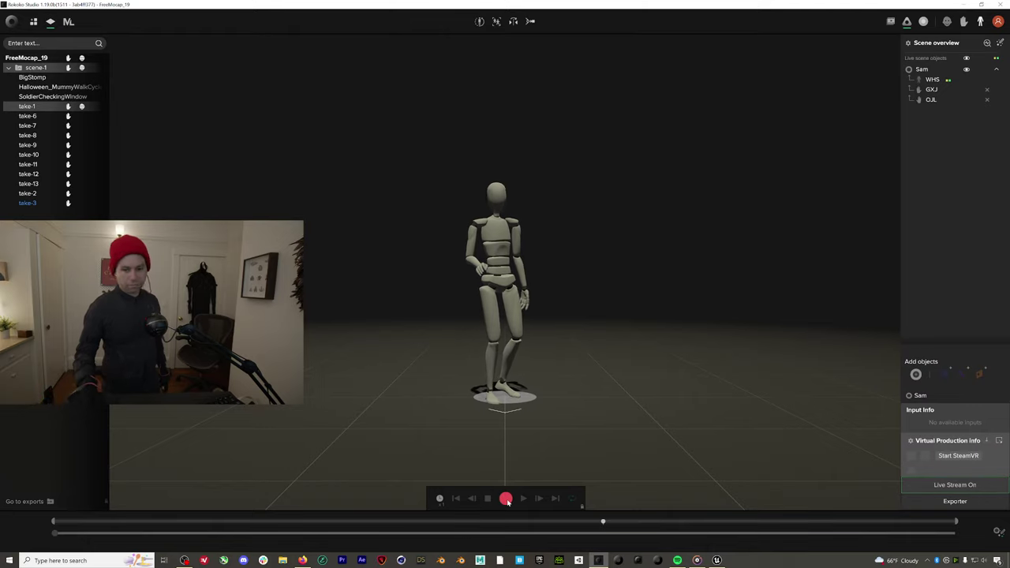
{"action": "left_click", "coordinate": [506, 499]}
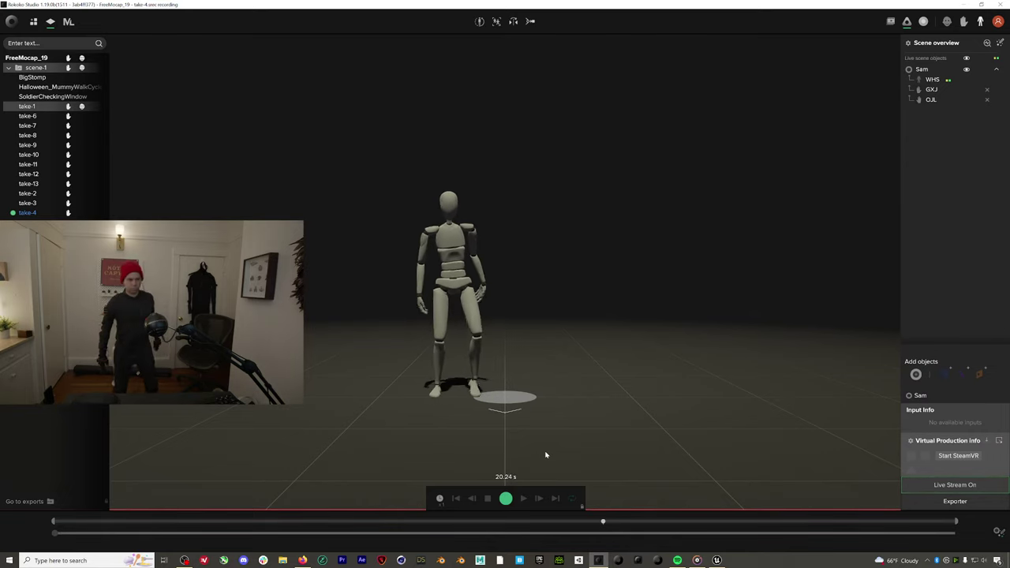
{"action": "left_click", "coordinate": [509, 498]}
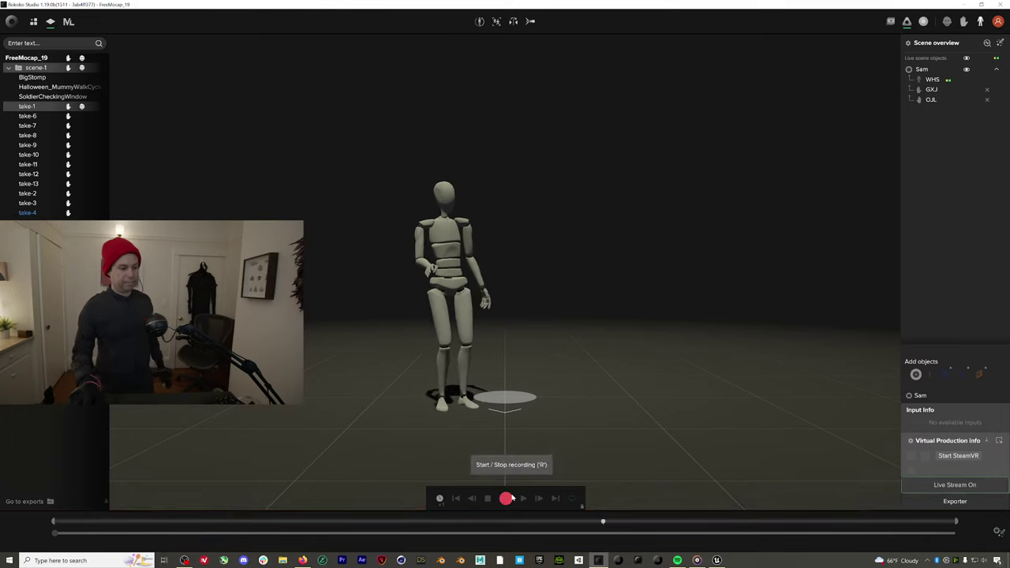
Open take-4, scrub through it to about 12.7 s, and enable its Drift Fix filter
{"action": "left_click", "coordinate": [45, 213]}
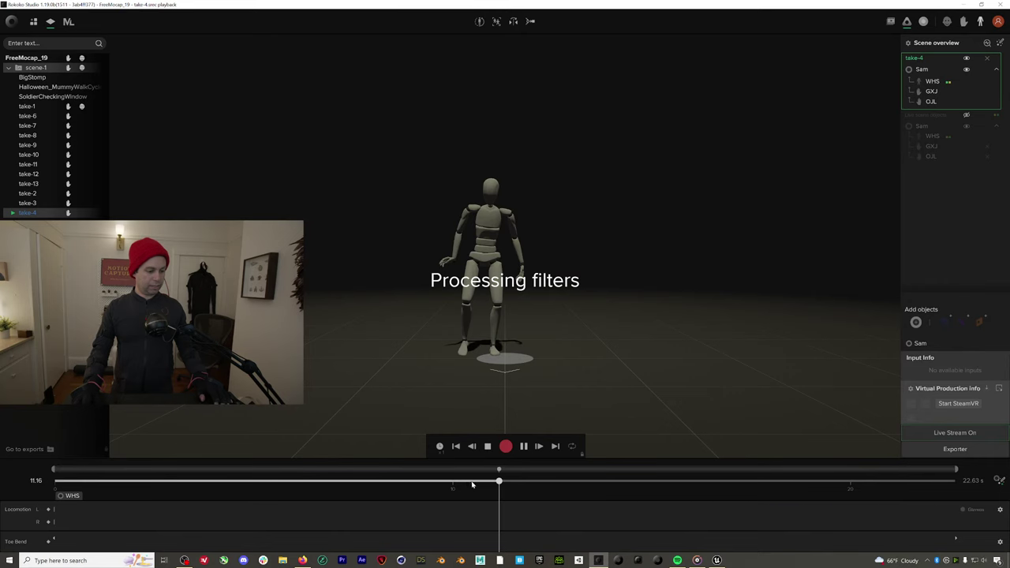
{"action": "left_click_drag", "start_coordinate": [472, 481], "coordinate": [559, 483]}
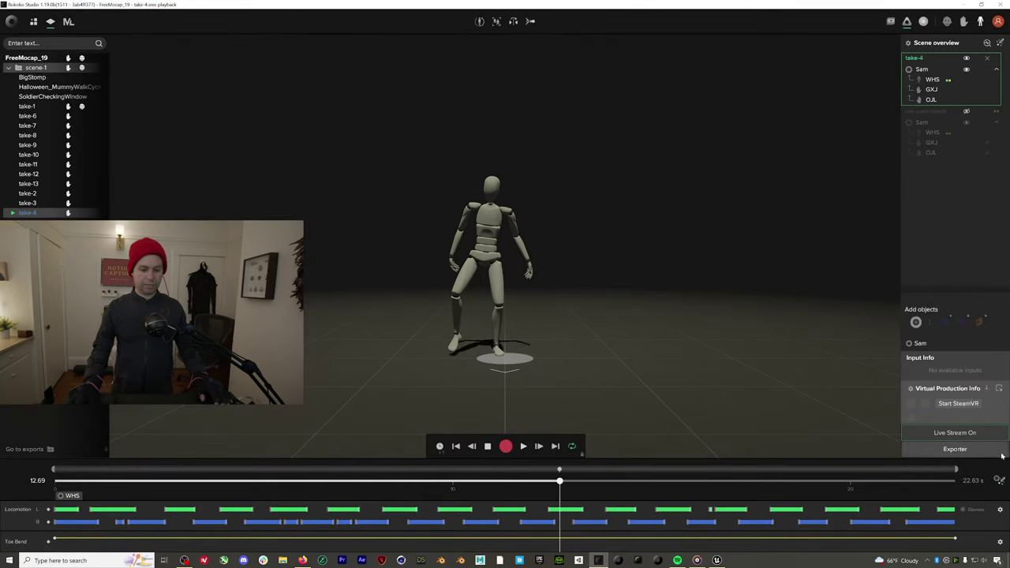
{"action": "left_click", "coordinate": [998, 478]}
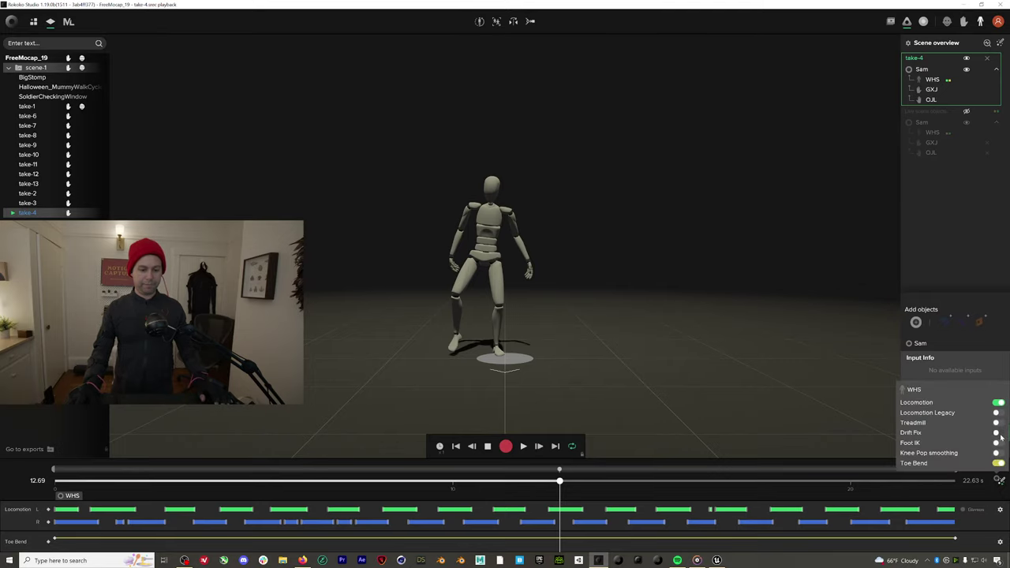
{"action": "left_click", "coordinate": [997, 433]}
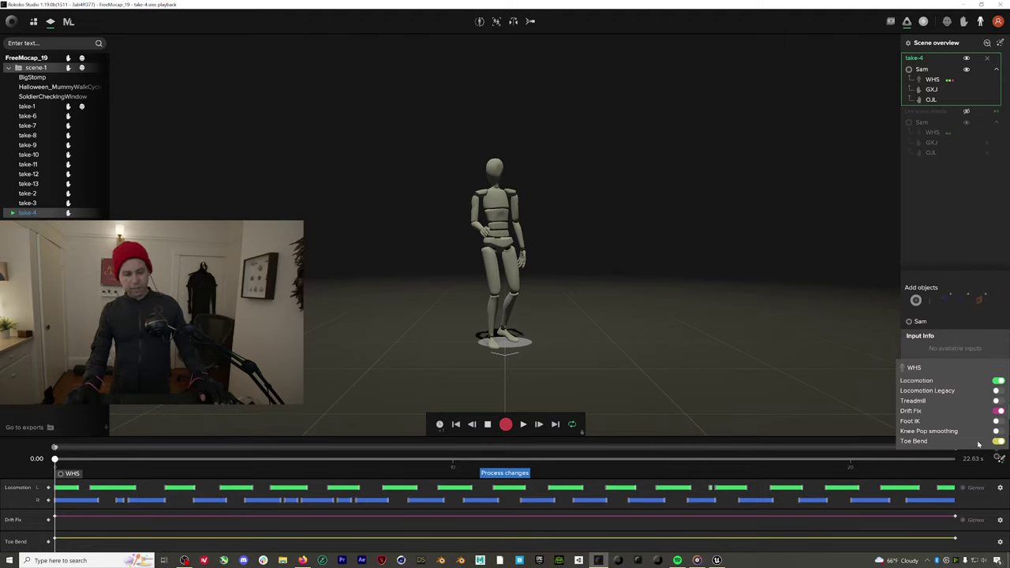
Display the Drift Fix gizmos in take-4, move the End Position onto the Start Position, and process the changes
{"action": "left_click", "coordinate": [962, 488]}
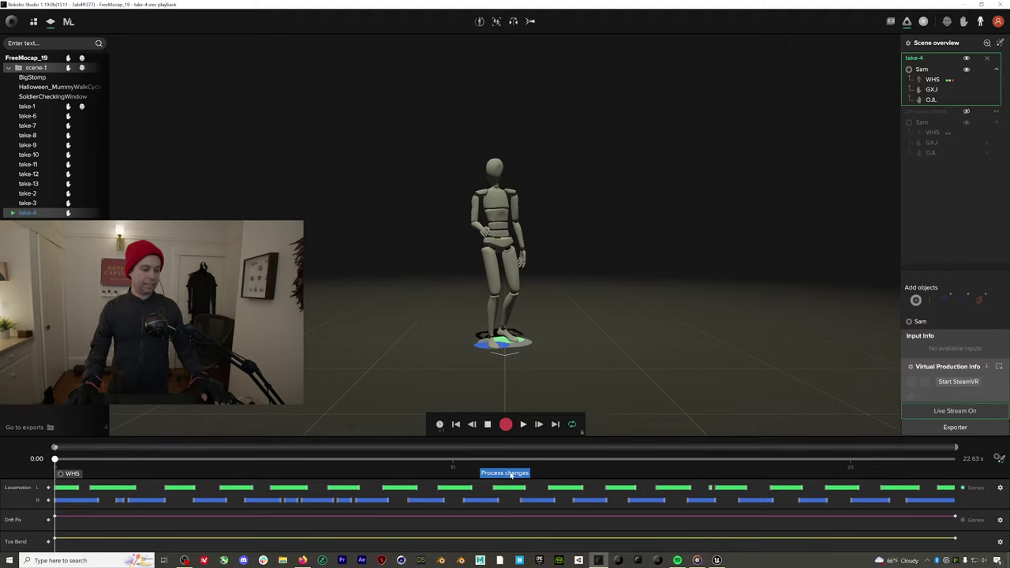
{"action": "left_click", "coordinate": [964, 522]}
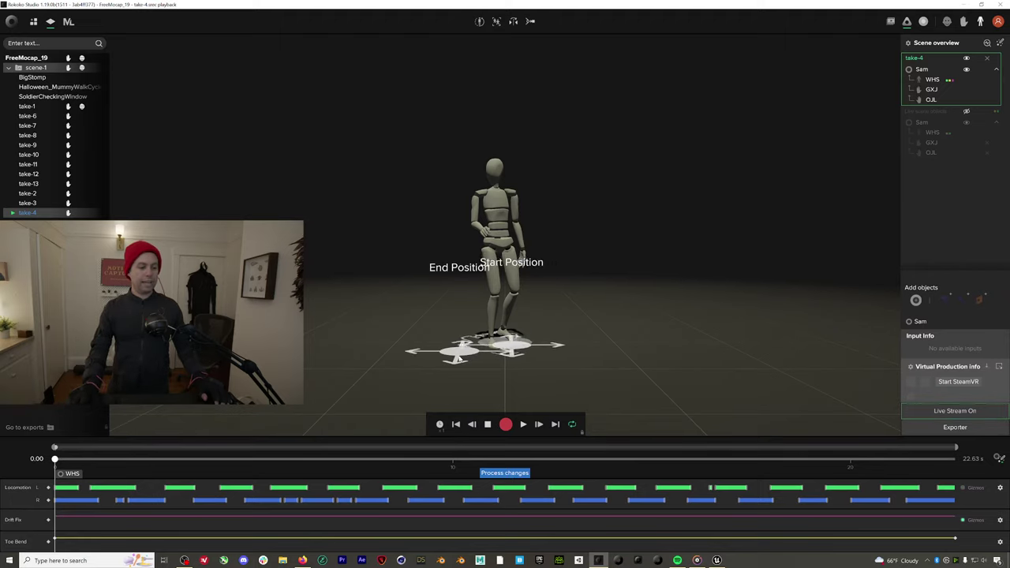
{"action": "left_click_drag", "start_coordinate": [441, 365], "coordinate": [489, 357]}
{"action": "left_click", "coordinate": [518, 474]}
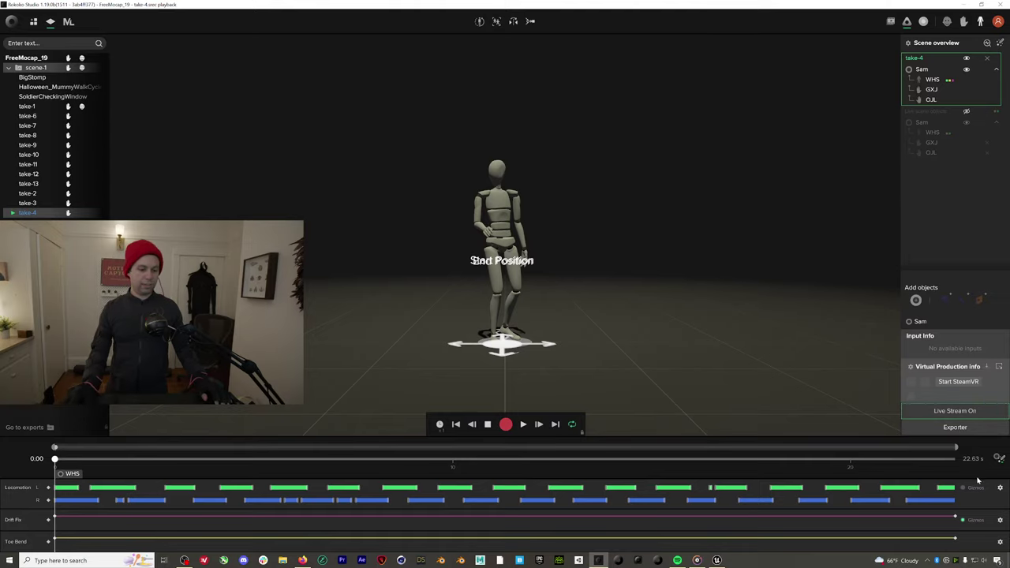
Close the take-4 playback, recalibrate the live actor, and record another body-only take of about 22 s
{"action": "left_click", "coordinate": [987, 60]}
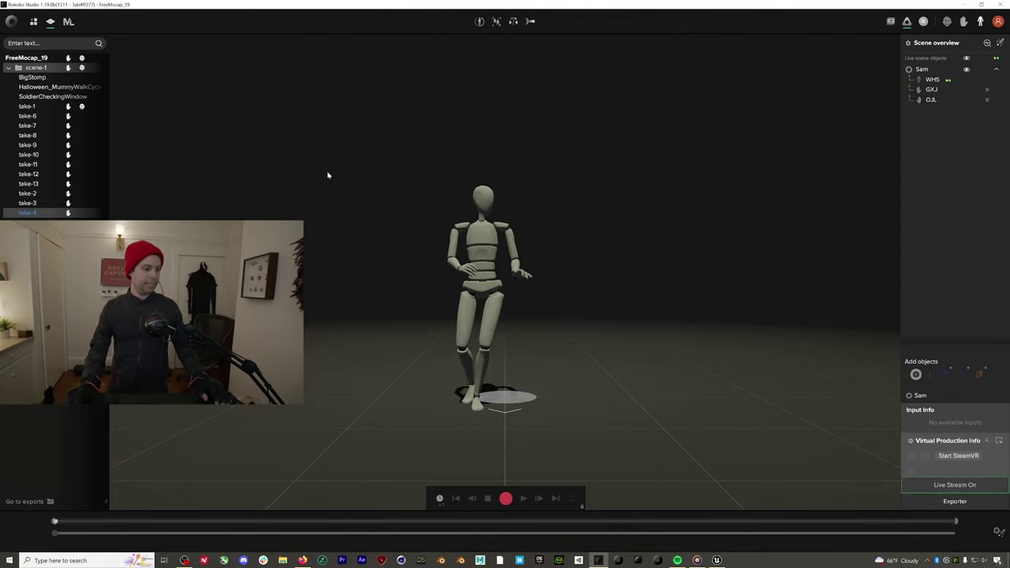
{"action": "left_click", "coordinate": [479, 22]}
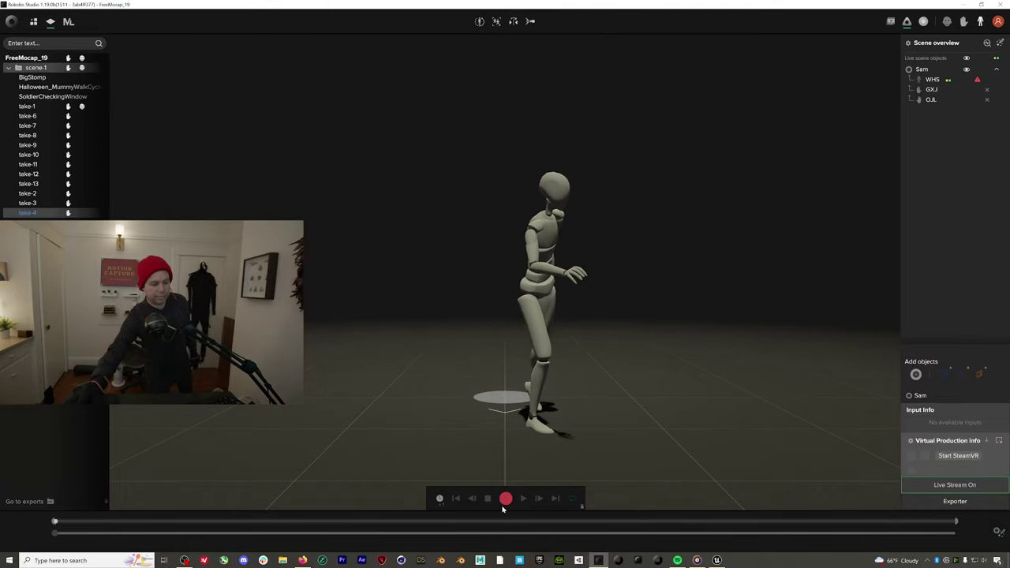
{"action": "key", "text": "r"}
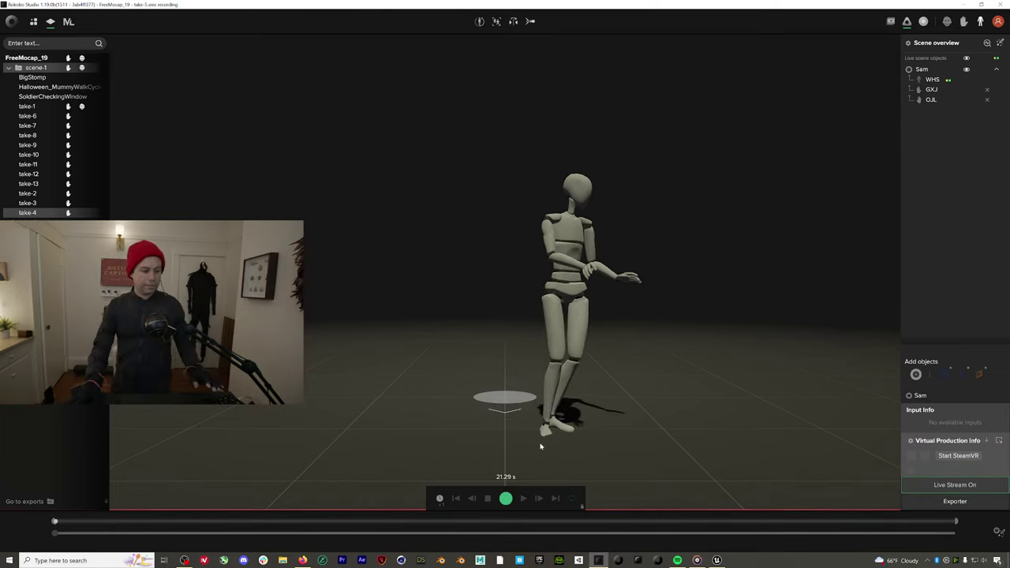
{"action": "left_click", "coordinate": [503, 500]}
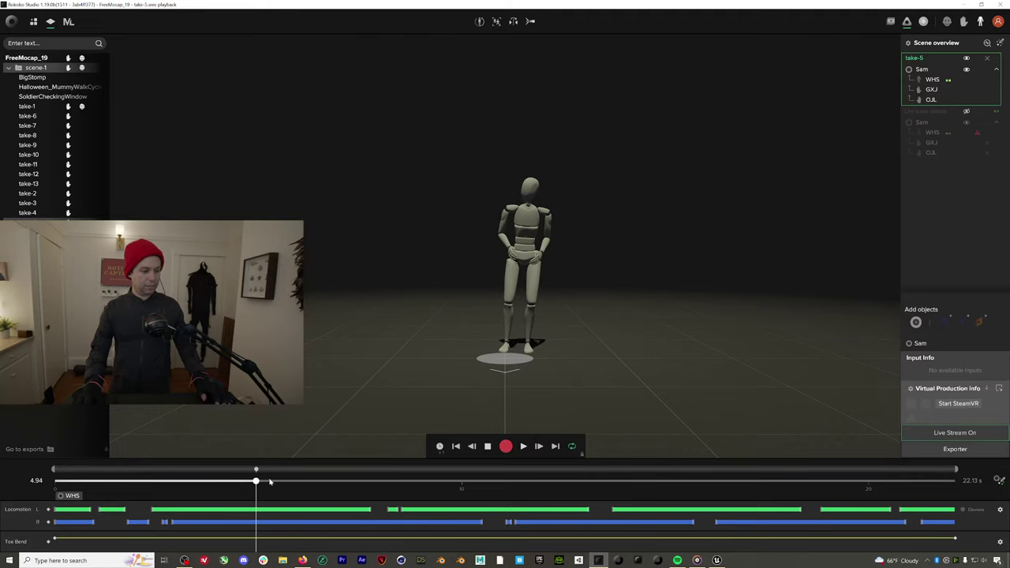
Try clearing the left foot's locomotion contact in take-5 between about 5.11 and 5.94 s
{"action": "mouse_move", "coordinate": [273, 483]}
{"action": "left_mouse_down"}
{"action": "mouse_move", "coordinate": [286, 482]}
{"action": "mouse_move", "coordinate": [265, 484]}
{"action": "left_mouse_up"}
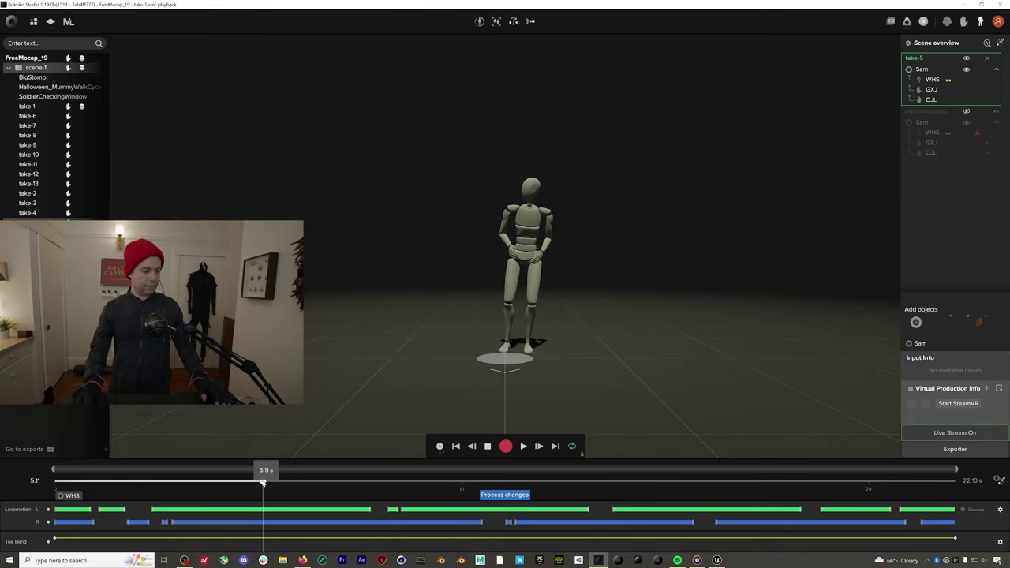
{"action": "left_click_drag", "start_coordinate": [264, 484], "coordinate": [295, 481]}
{"action": "left_click", "coordinate": [297, 512]}
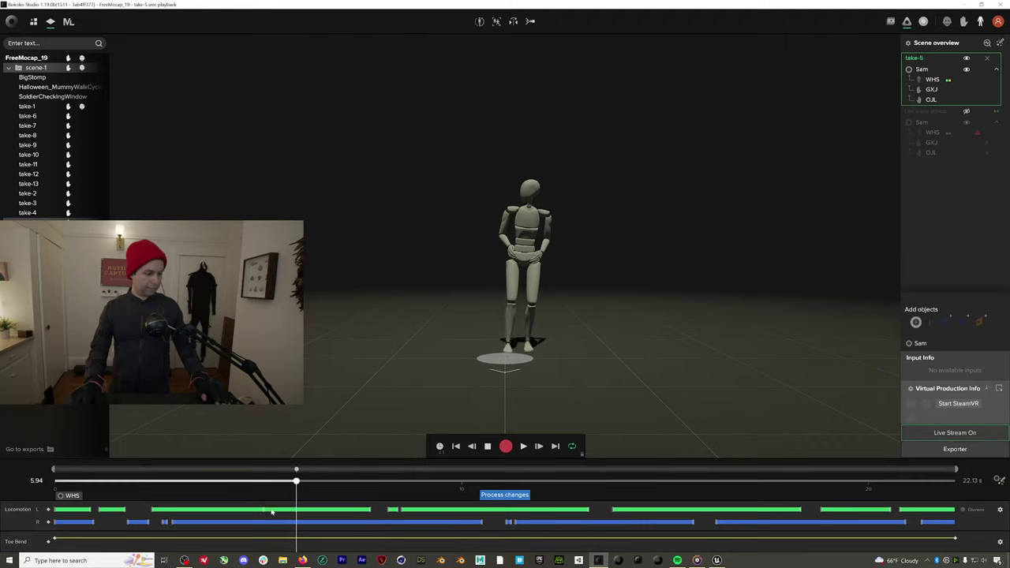
Clear the right foot's locomotion contact between about 7.50 and 8.49 s and delete the short left-foot contact just before 8.5 s
{"action": "left_click_drag", "start_coordinate": [299, 482], "coordinate": [358, 489]}
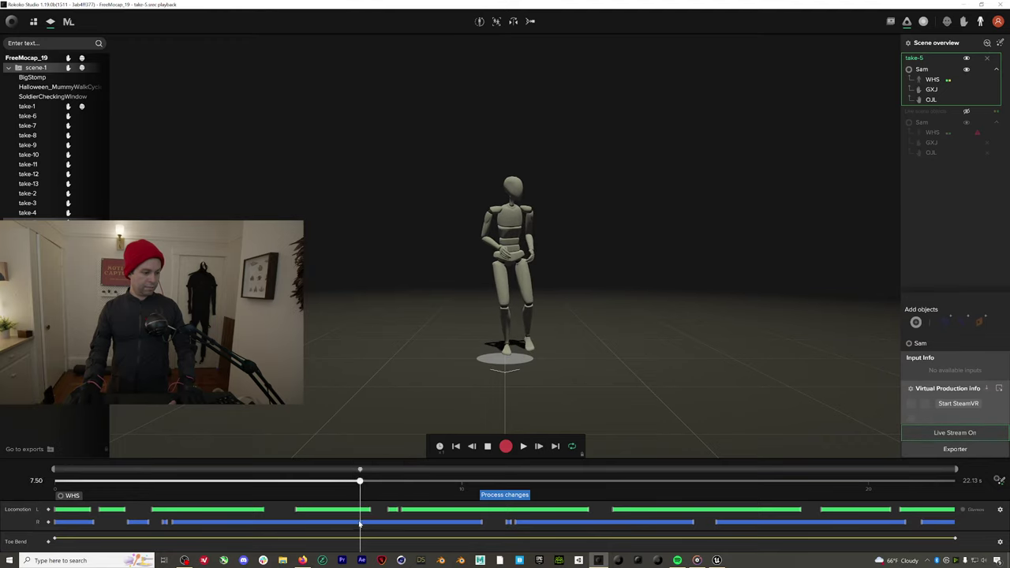
{"action": "left_click_drag", "start_coordinate": [362, 485], "coordinate": [400, 483]}
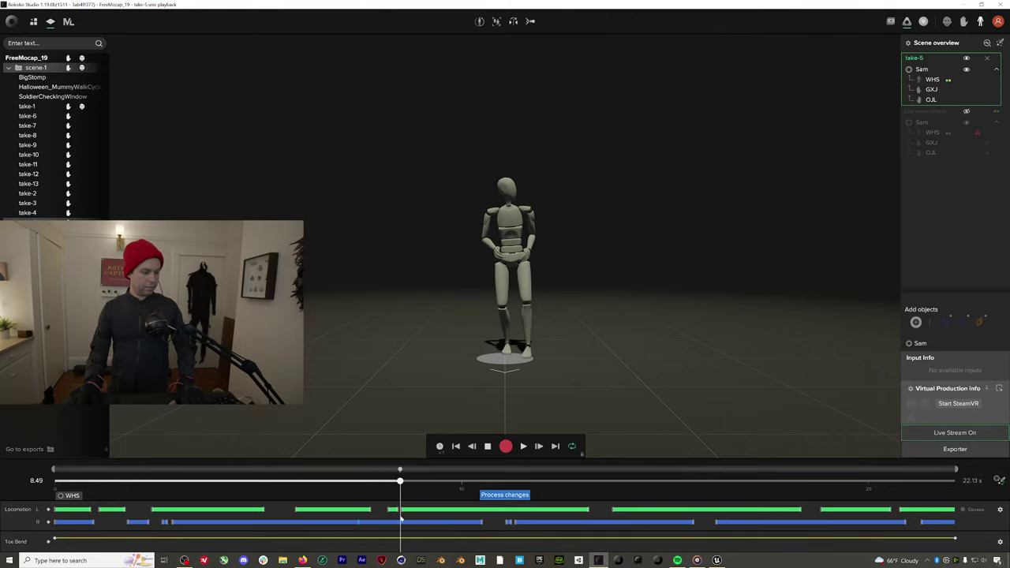
{"action": "left_click", "coordinate": [358, 522]}
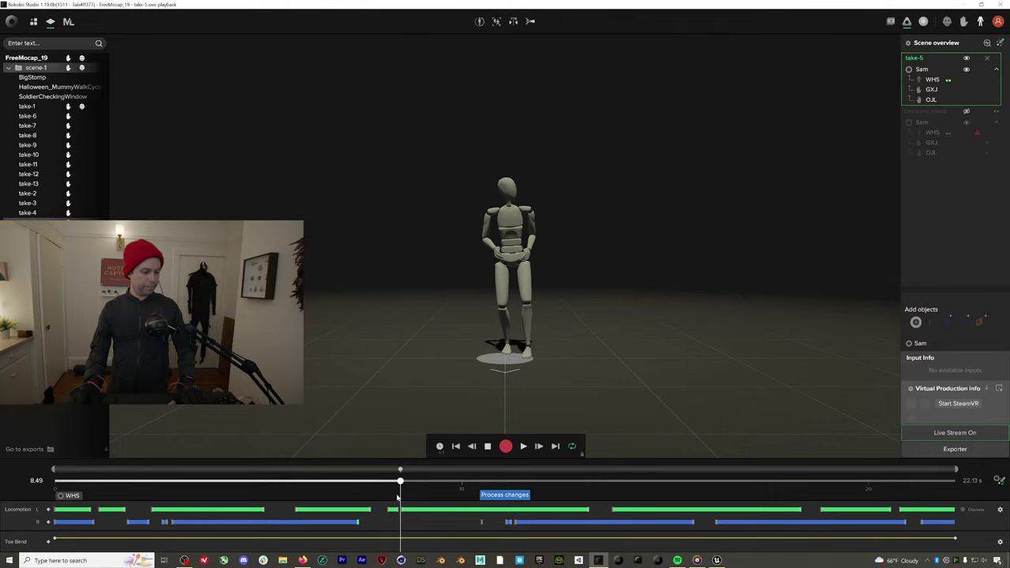
{"action": "left_click", "coordinate": [400, 524]}
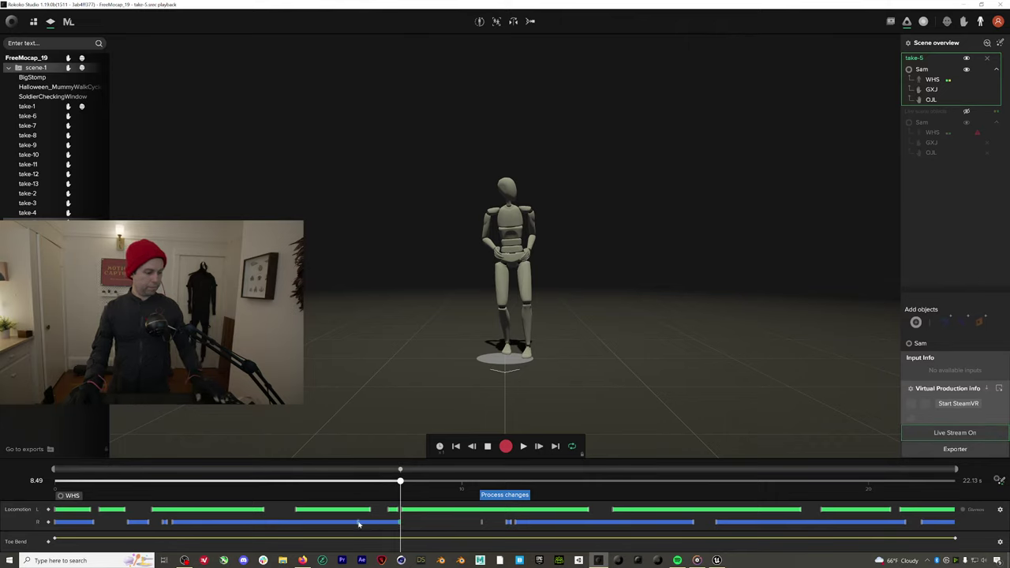
{"action": "left_click", "coordinate": [399, 522]}
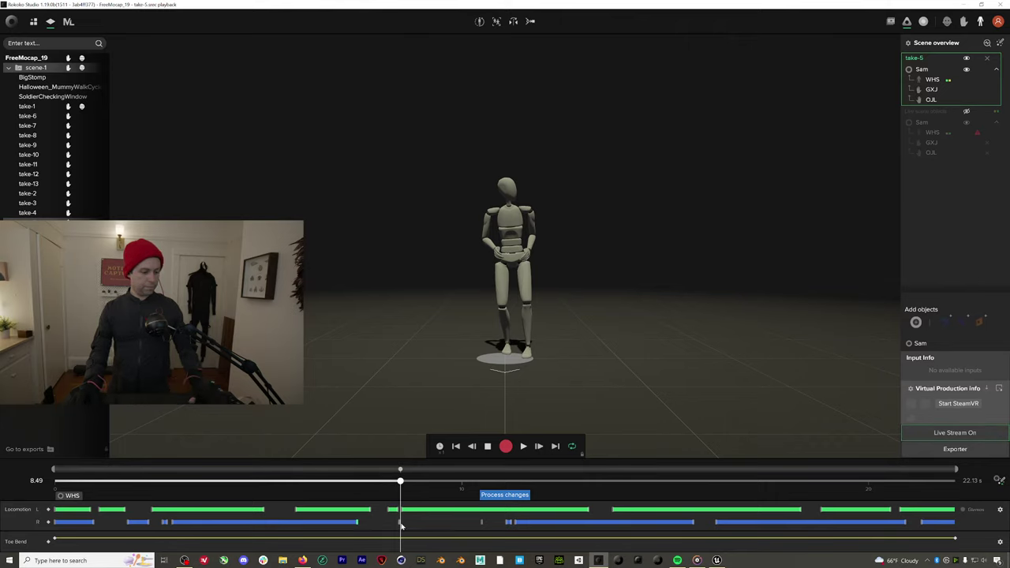
{"action": "left_click", "coordinate": [400, 523]}
Move the right foot's contact gap to about 5.4–6.1 s and restore the left foot's contact across that stretch
{"action": "mouse_move", "coordinate": [400, 481]}
{"action": "left_mouse_down"}
{"action": "mouse_move", "coordinate": [372, 481]}
{"action": "mouse_move", "coordinate": [384, 481]}
{"action": "left_mouse_up"}
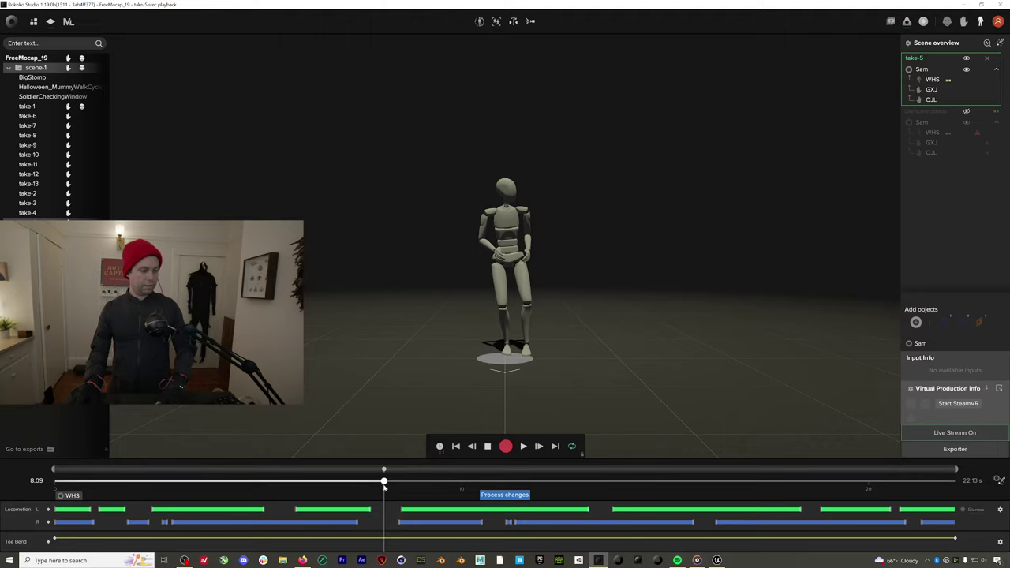
{"action": "left_click_drag", "start_coordinate": [384, 482], "coordinate": [273, 485]}
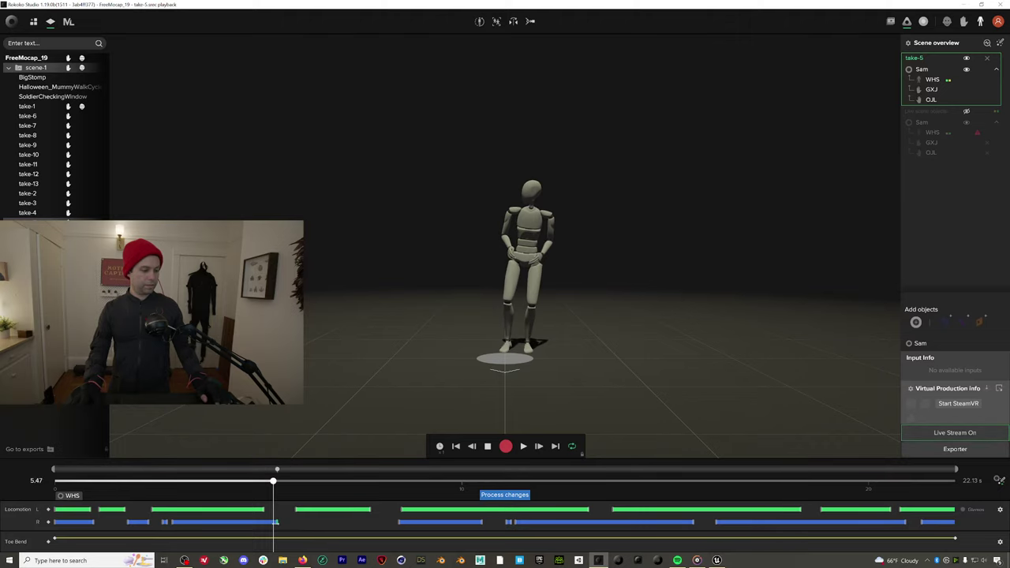
{"action": "left_click_drag", "start_coordinate": [272, 489], "coordinate": [302, 482]}
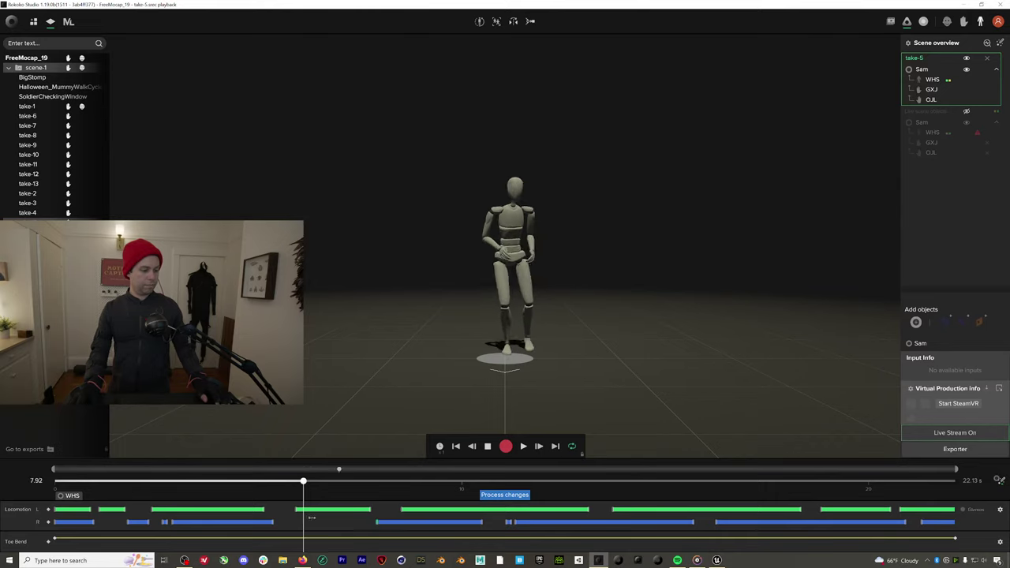
{"action": "left_click_drag", "start_coordinate": [303, 487], "coordinate": [231, 483]}
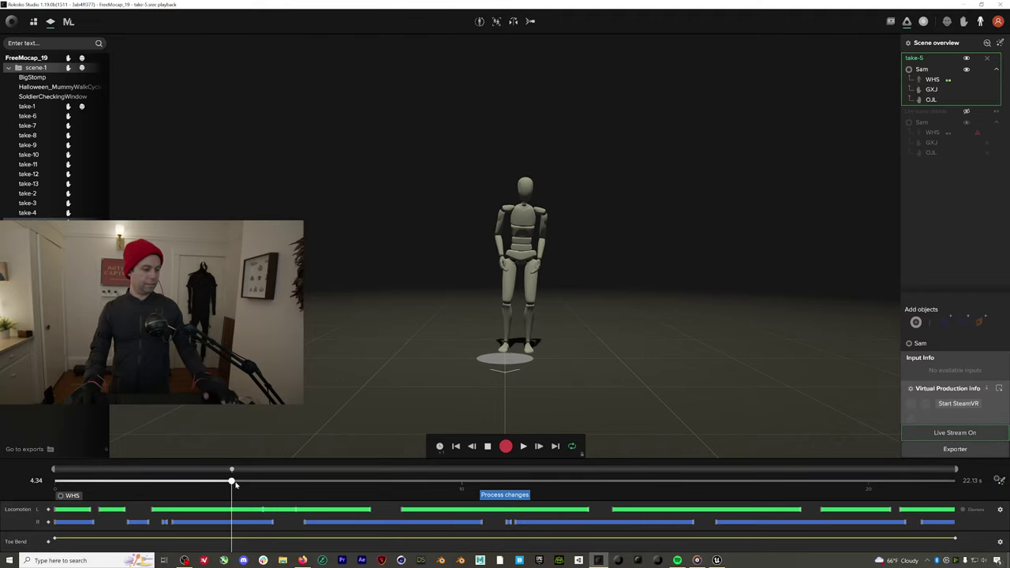
With the locomotion gizmos shown, delete the short right-foot contacts near 11 s and process the changes
{"action": "left_click_drag", "start_coordinate": [235, 485], "coordinate": [267, 483]}
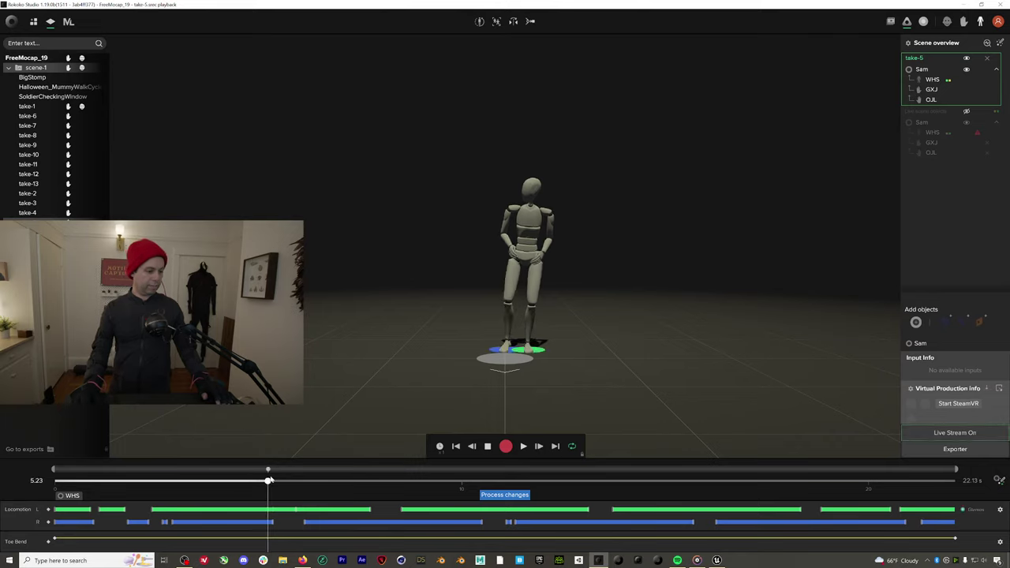
{"action": "left_click_drag", "start_coordinate": [272, 482], "coordinate": [505, 523]}
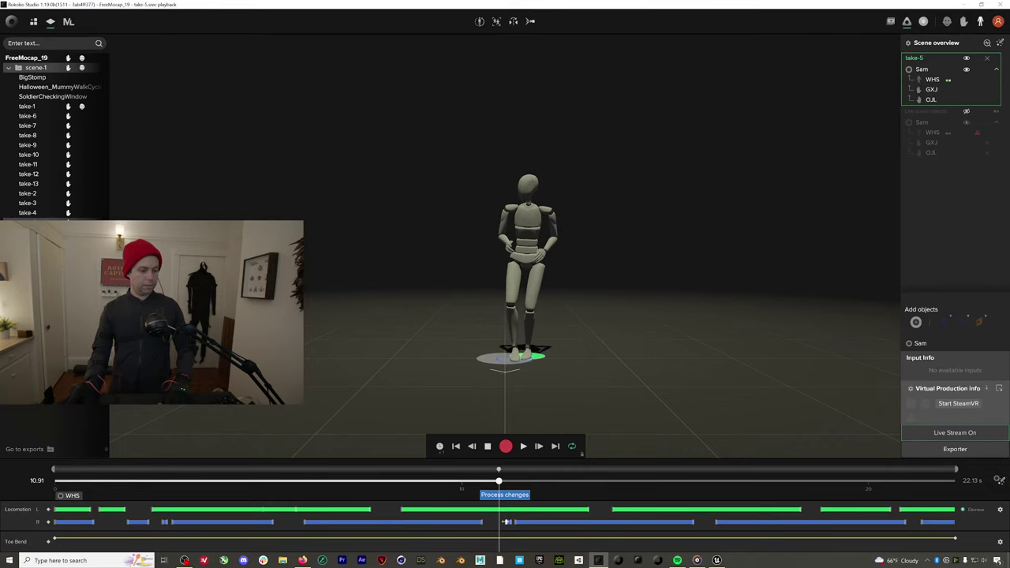
{"action": "left_click_drag", "start_coordinate": [498, 502], "coordinate": [724, 491]}
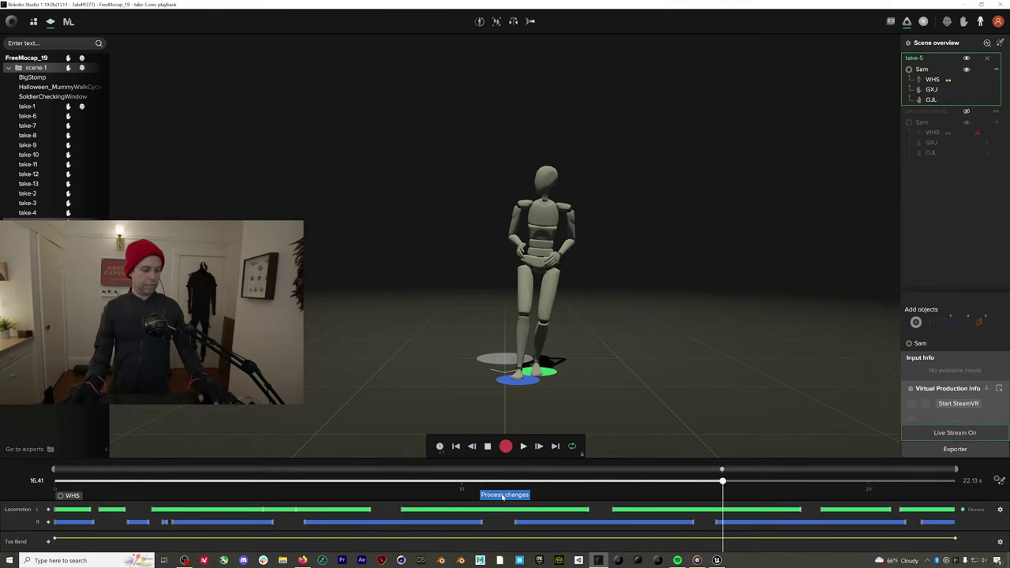
{"action": "left_click", "coordinate": [505, 494]}
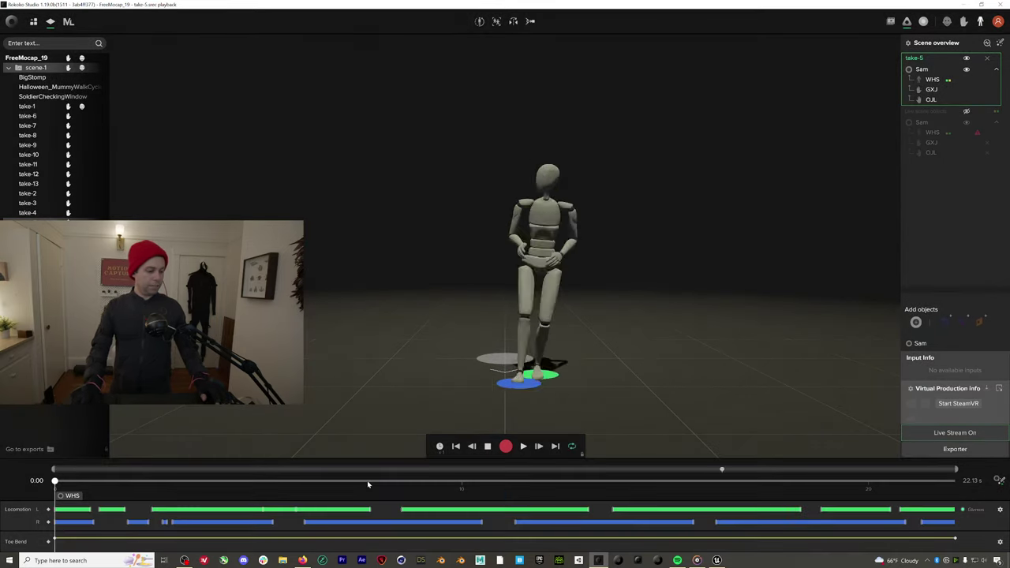
Create a segment in take-5 from about 5.40 to 15.72 s, make it loopable, and process the changes
{"action": "left_click_drag", "start_coordinate": [368, 482], "coordinate": [280, 487]}
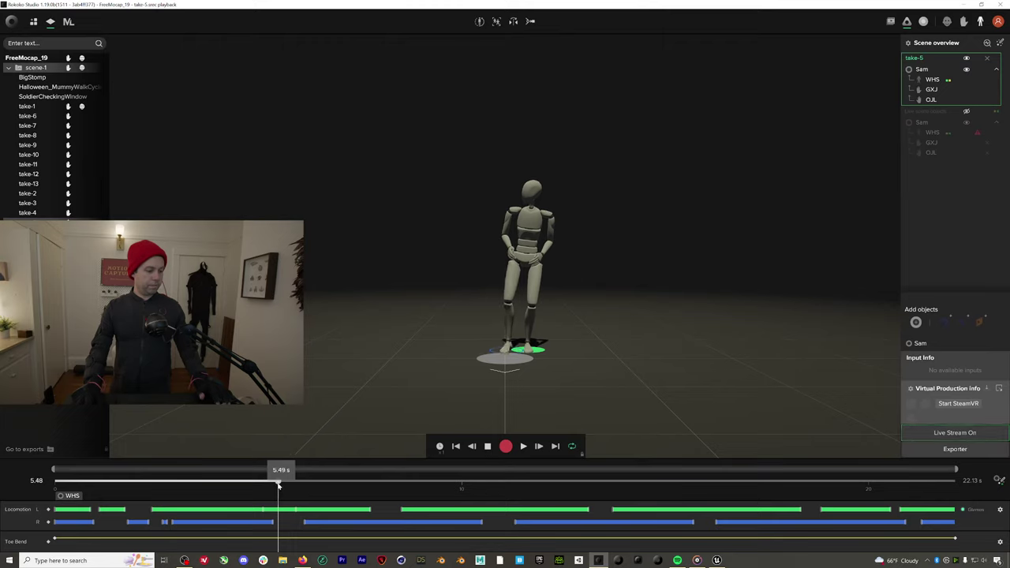
{"action": "left_click", "coordinate": [320, 484]}
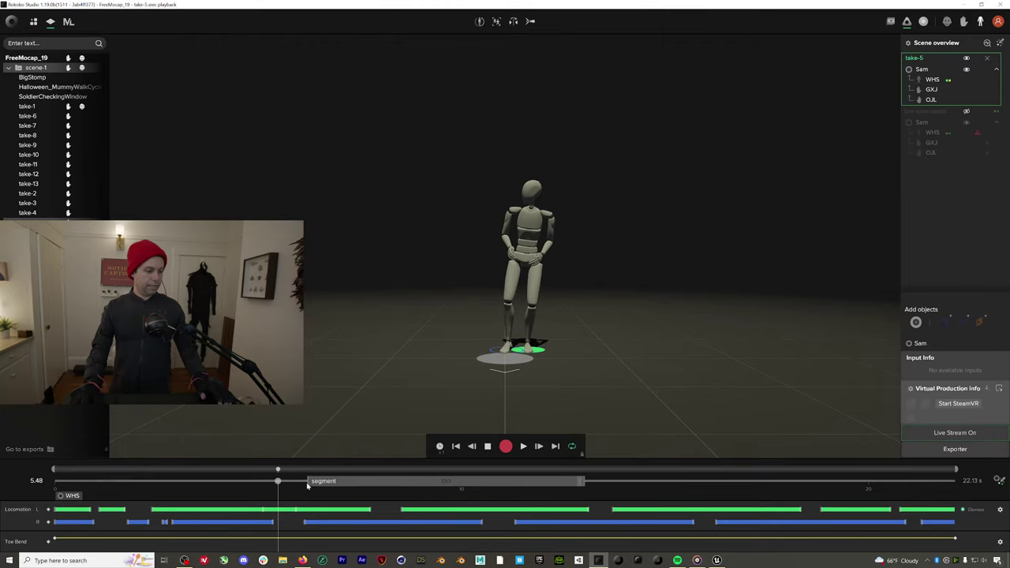
{"action": "left_click_drag", "start_coordinate": [281, 486], "coordinate": [273, 483]}
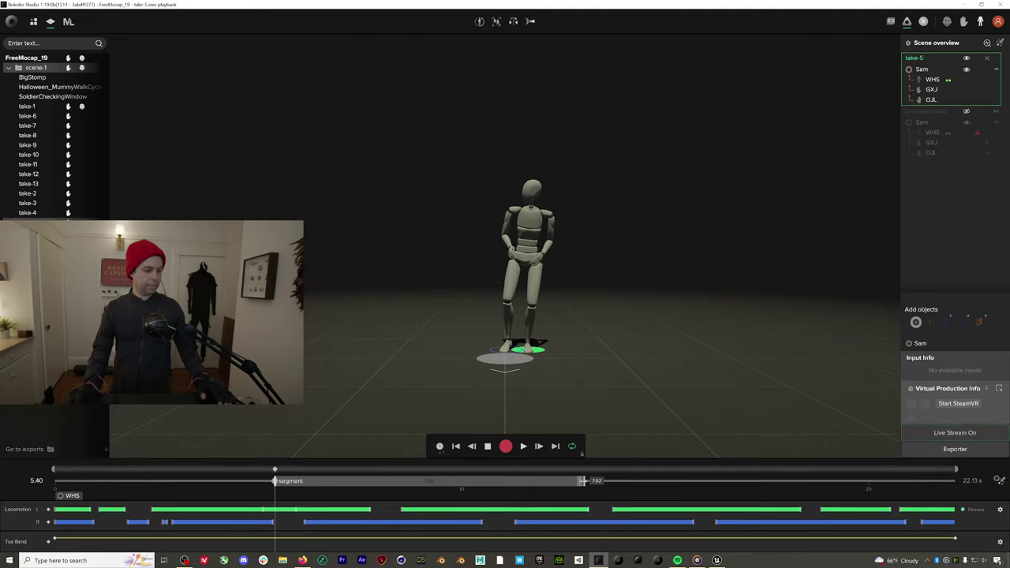
{"action": "left_click_drag", "start_coordinate": [582, 481], "coordinate": [694, 495]}
{"action": "right_click", "coordinate": [695, 481]}
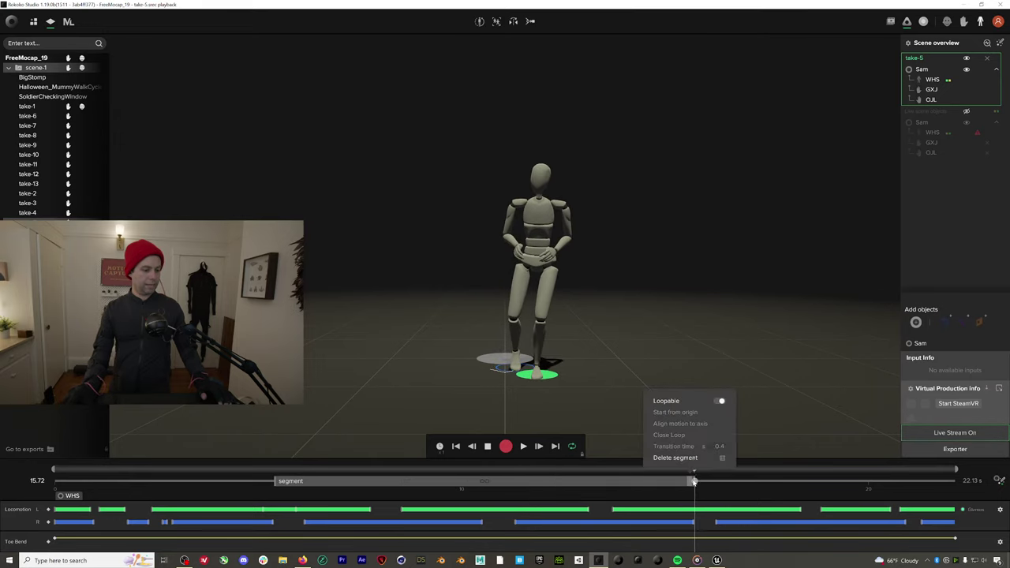
{"action": "left_click", "coordinate": [718, 401]}
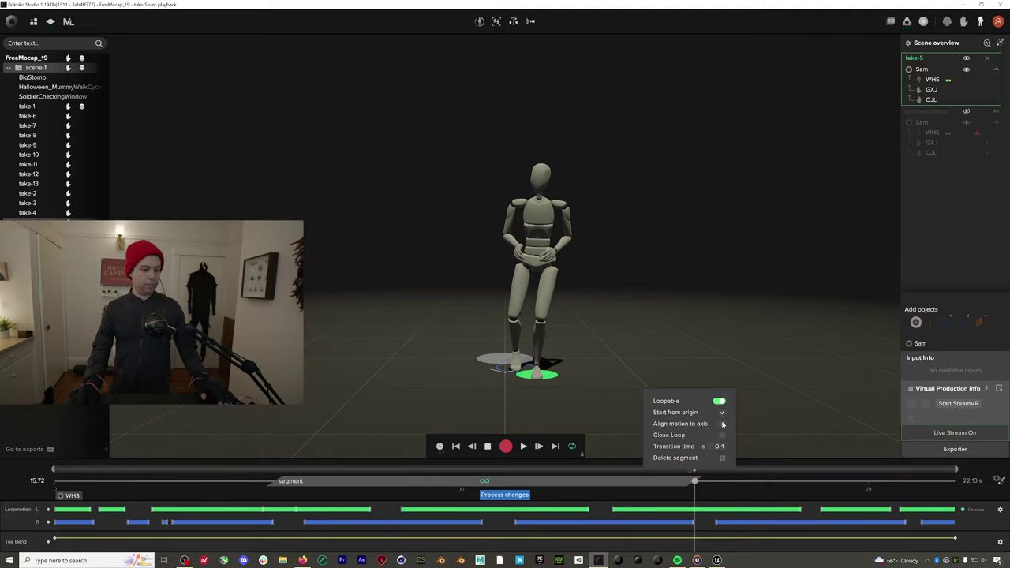
{"action": "left_click", "coordinate": [499, 496]}
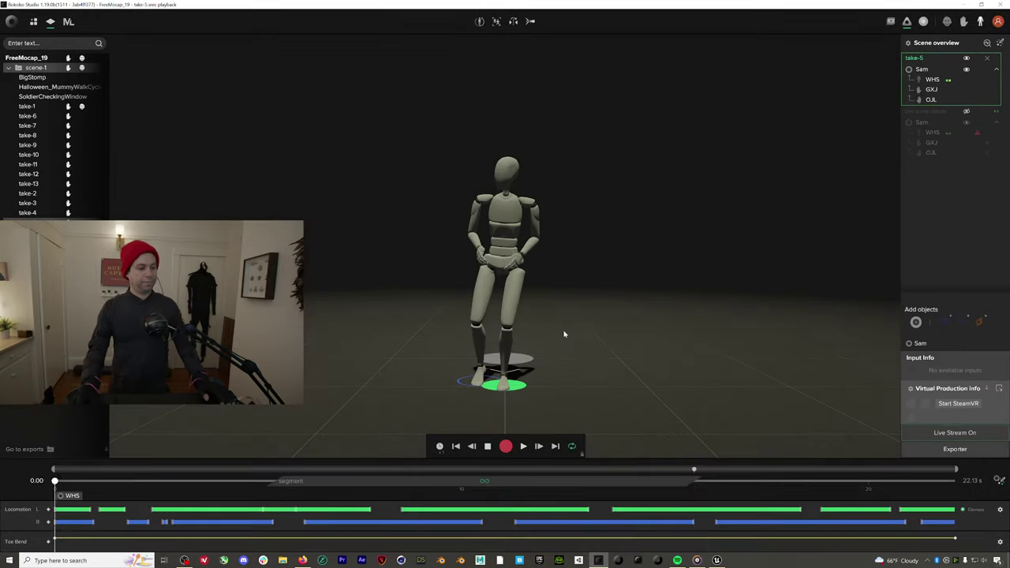
Review the looped take-5 motion from the side and compare it with the Halloween_MummyWalkCycle playback from another angle
{"action": "left_click_drag", "start_coordinate": [584, 314], "coordinate": [371, 311]}
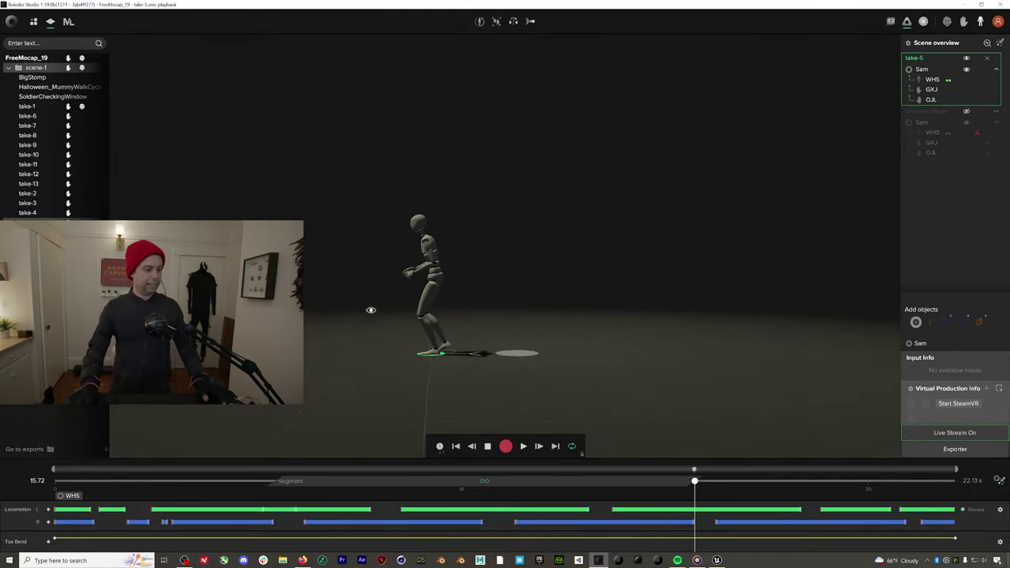
{"action": "left_click_drag", "start_coordinate": [455, 342], "coordinate": [478, 384]}
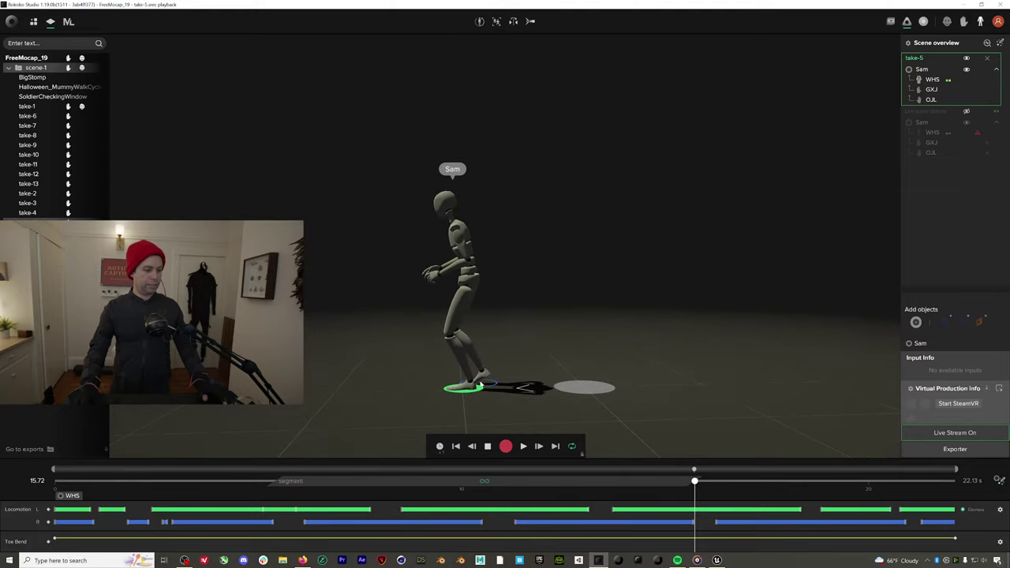
{"action": "left_click", "coordinate": [534, 445]}
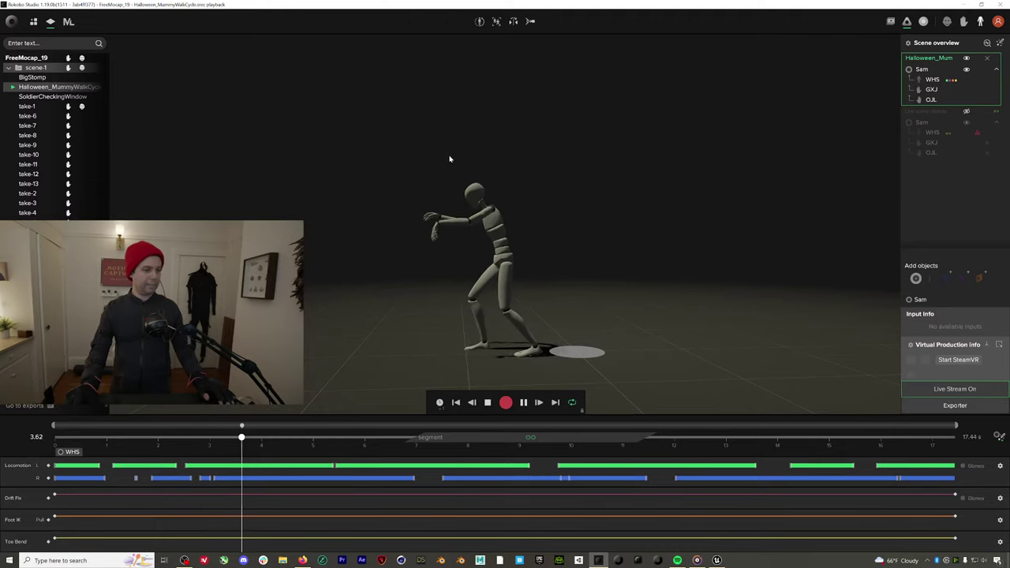
{"action": "left_click_drag", "start_coordinate": [550, 192], "coordinate": [675, 234]}
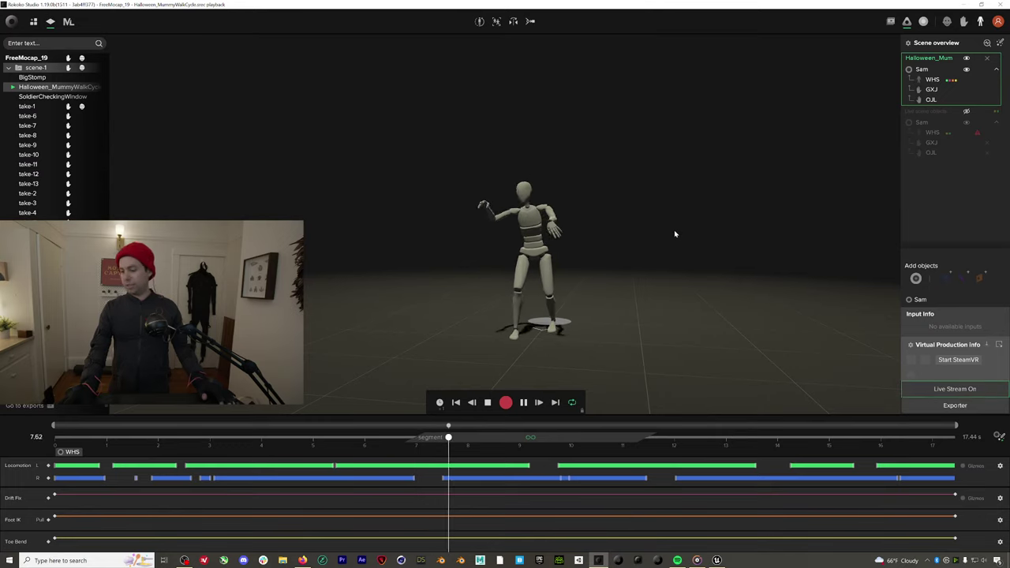